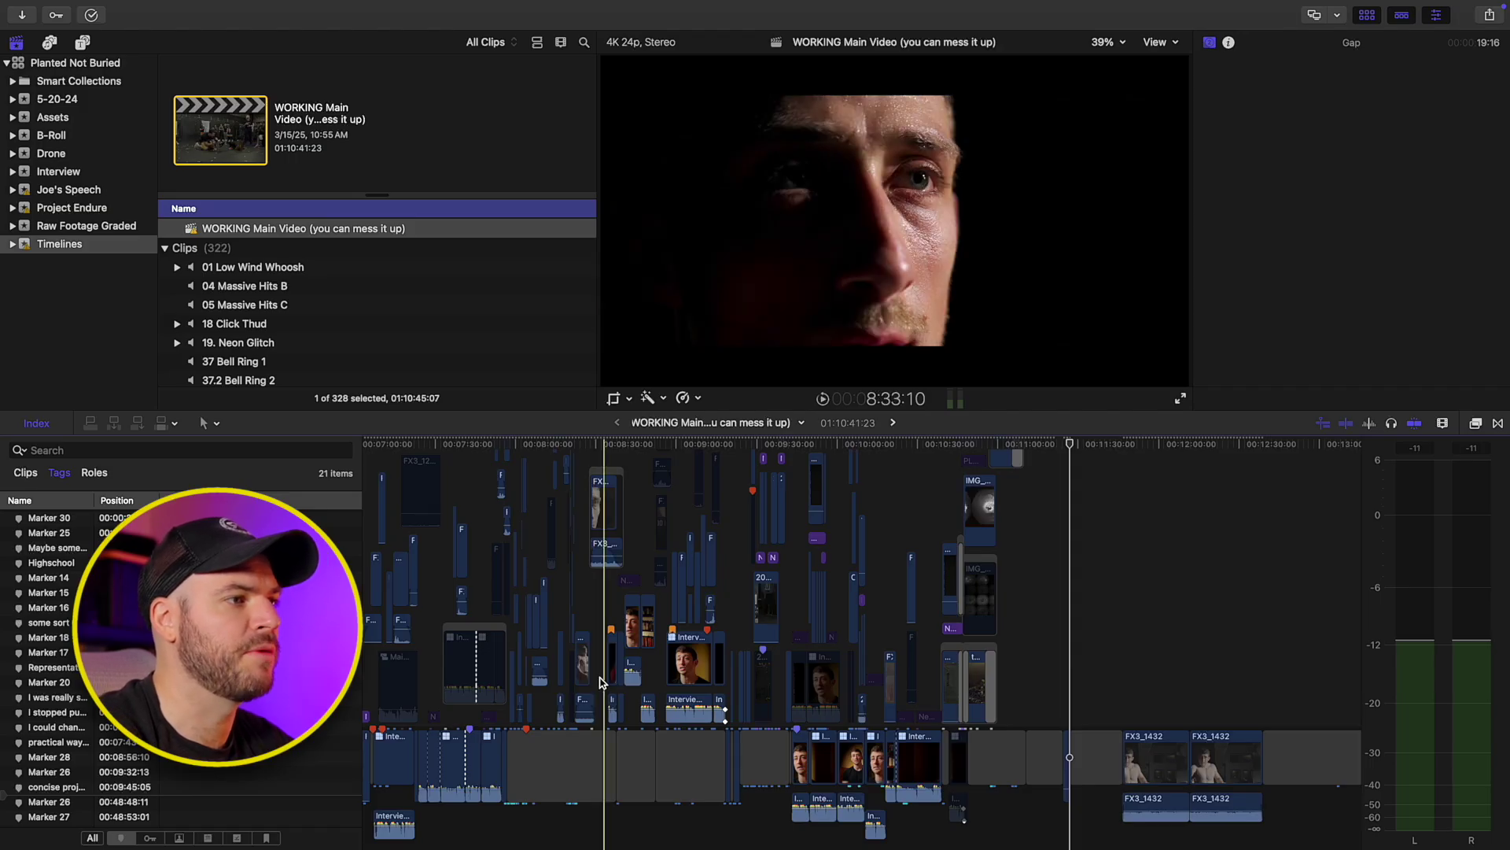
Step: Scroll the timeline to the project's end so the last Interview Multicam clip near 11:25 fills the view
scroll(614, 653, "left", 5)
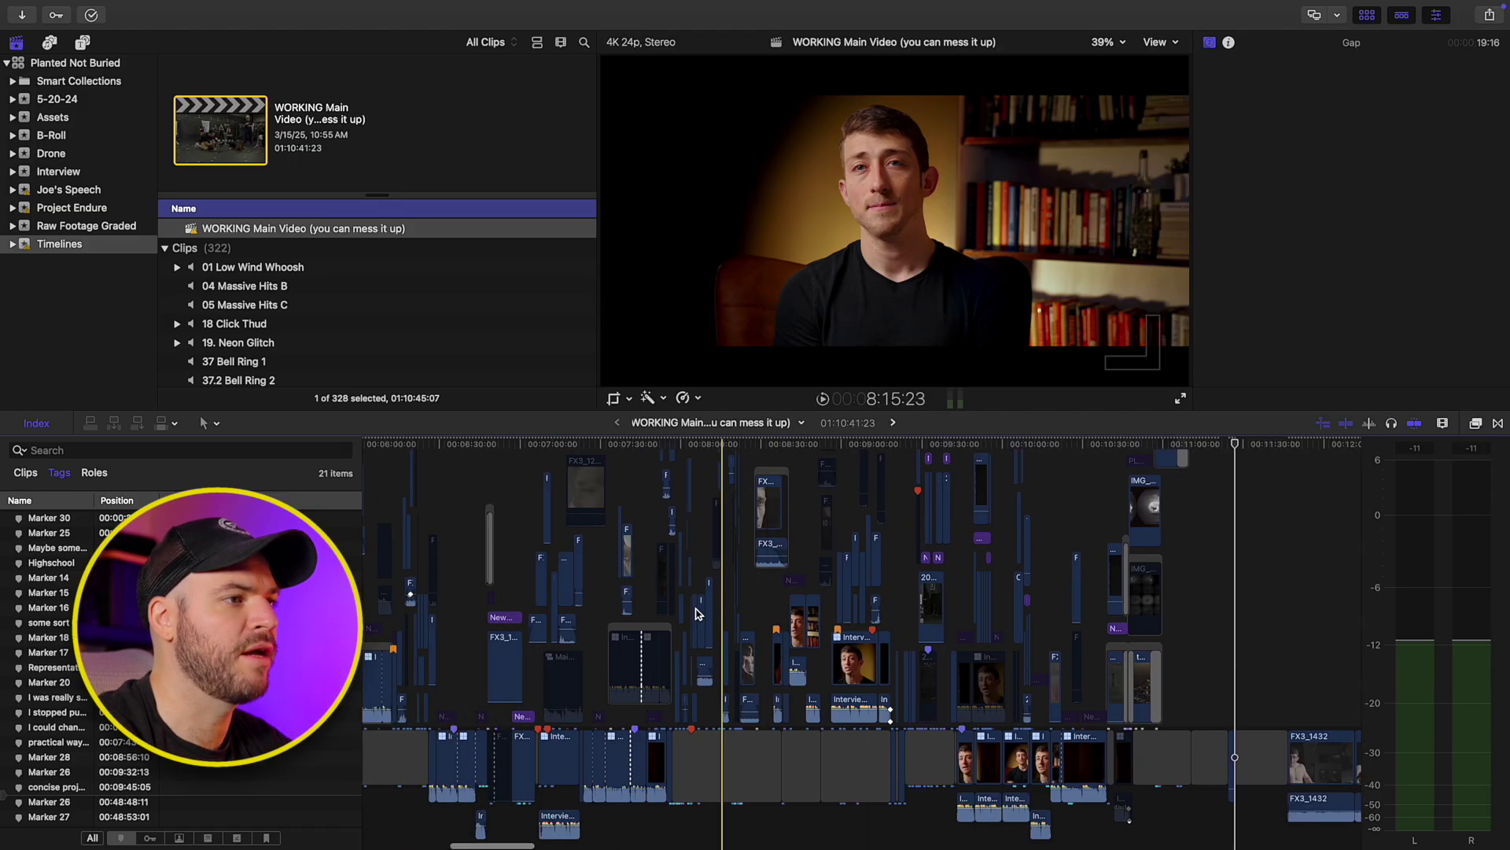
scroll(720, 590, "down", 4)
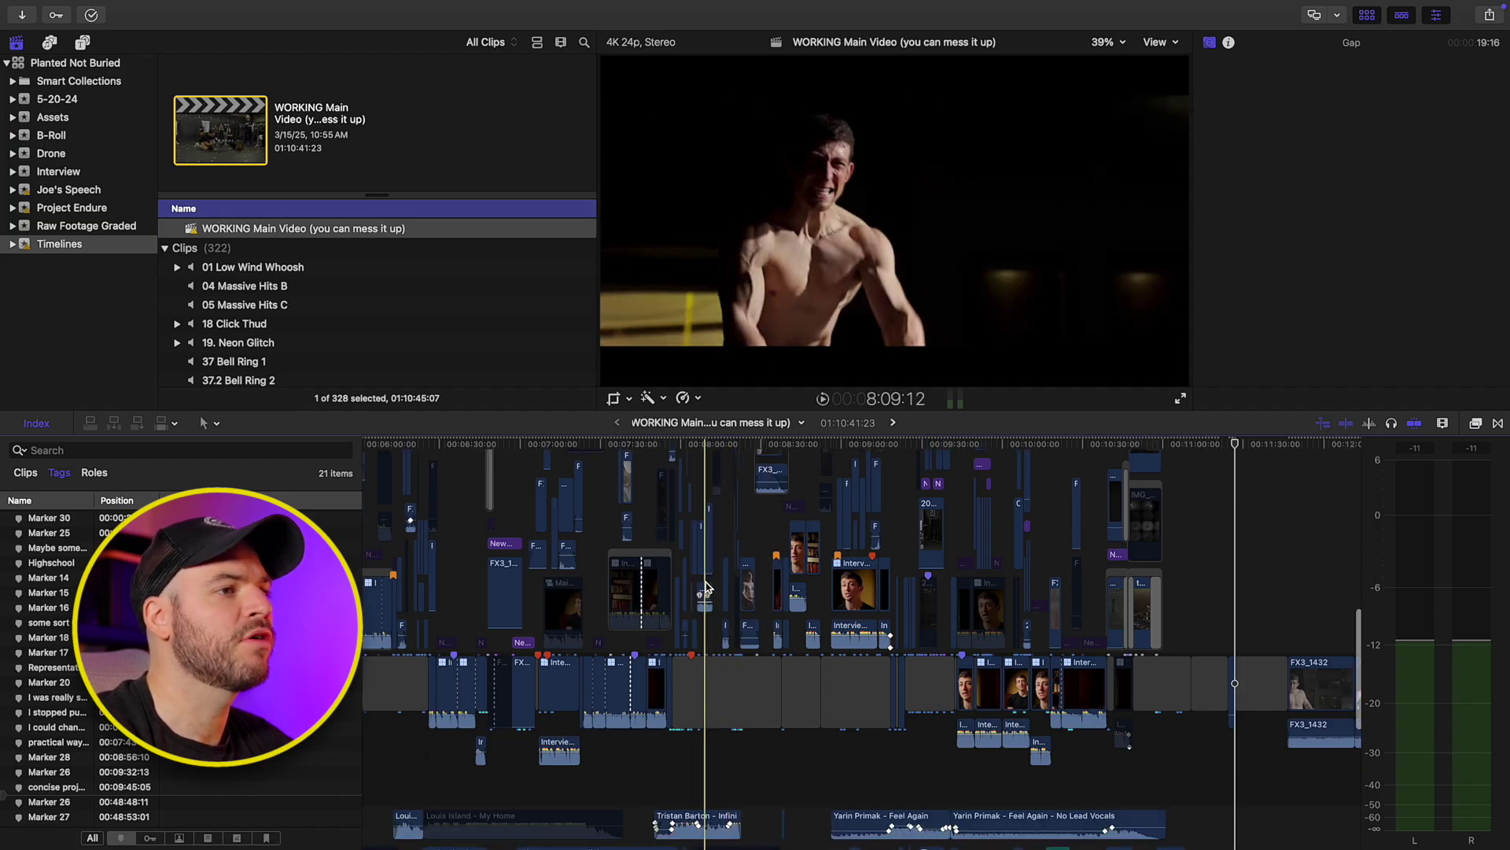
scroll(706, 591, "right", 5)
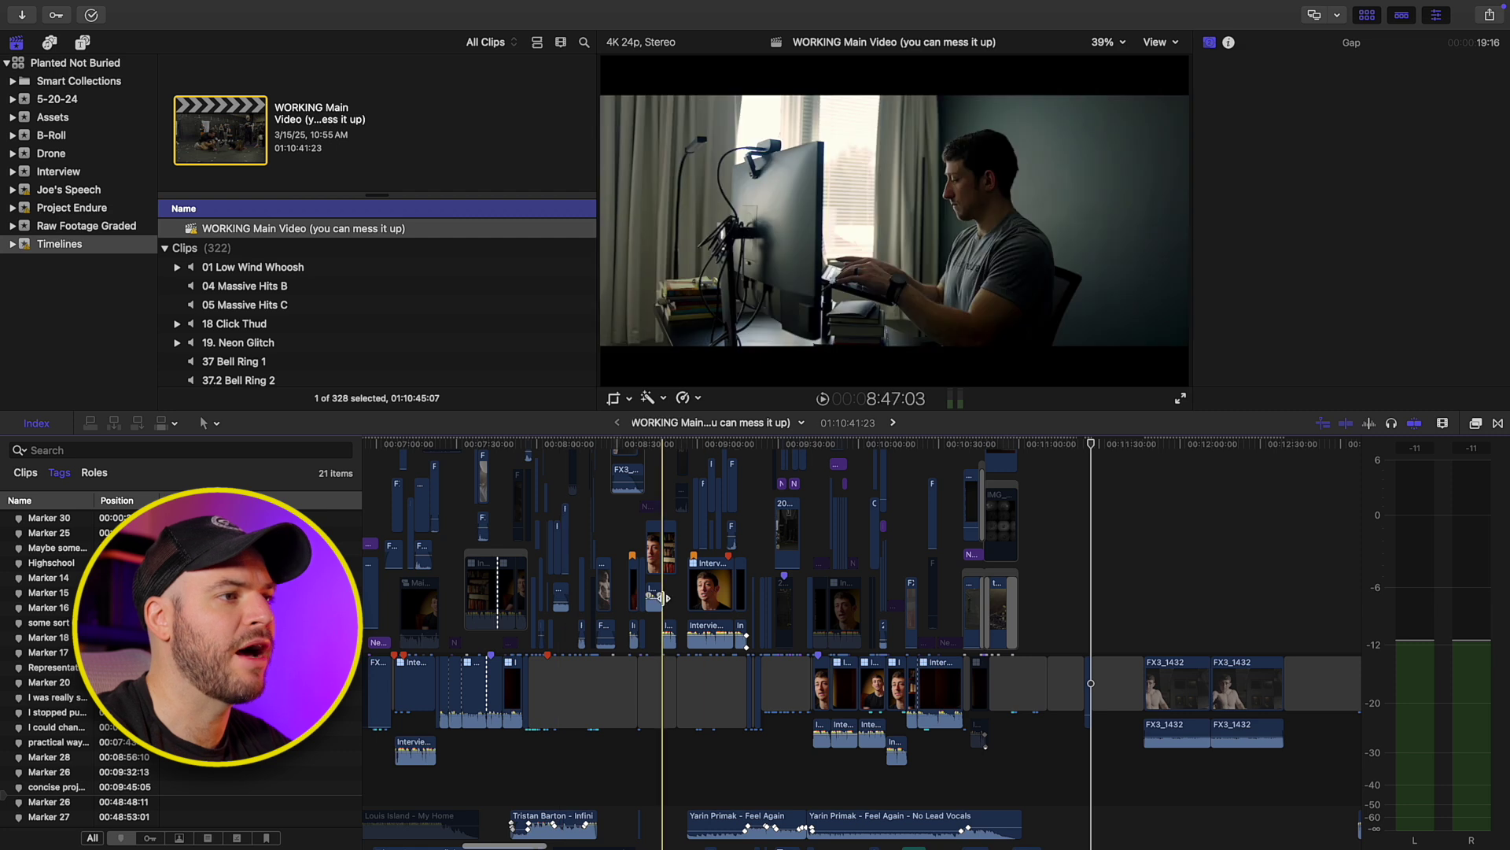
scroll(676, 597, "right", 5)
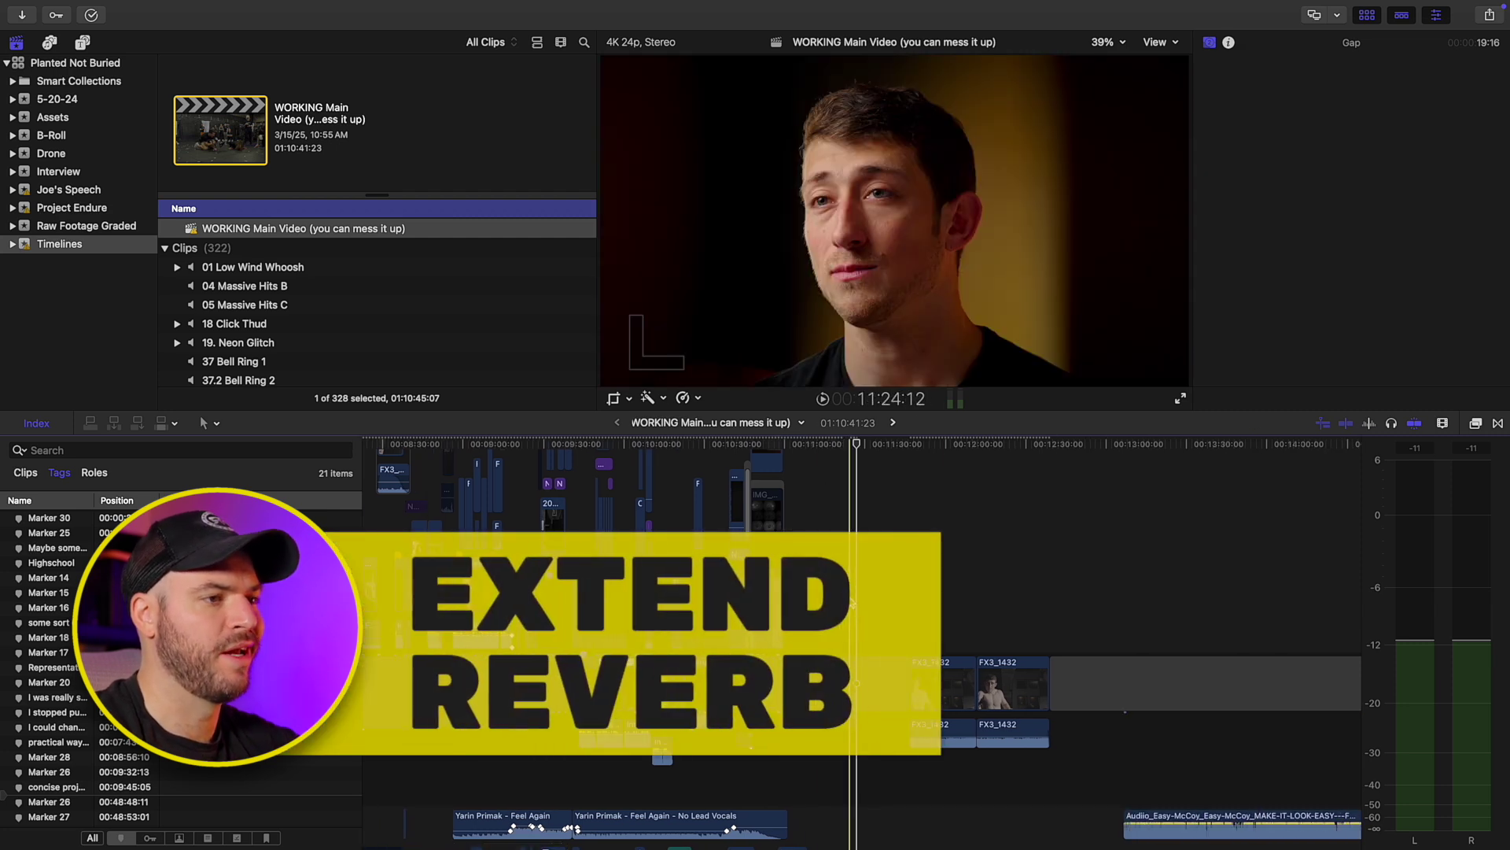
scroll(853, 602, "up", 6)
scroll(853, 601, "right", 3)
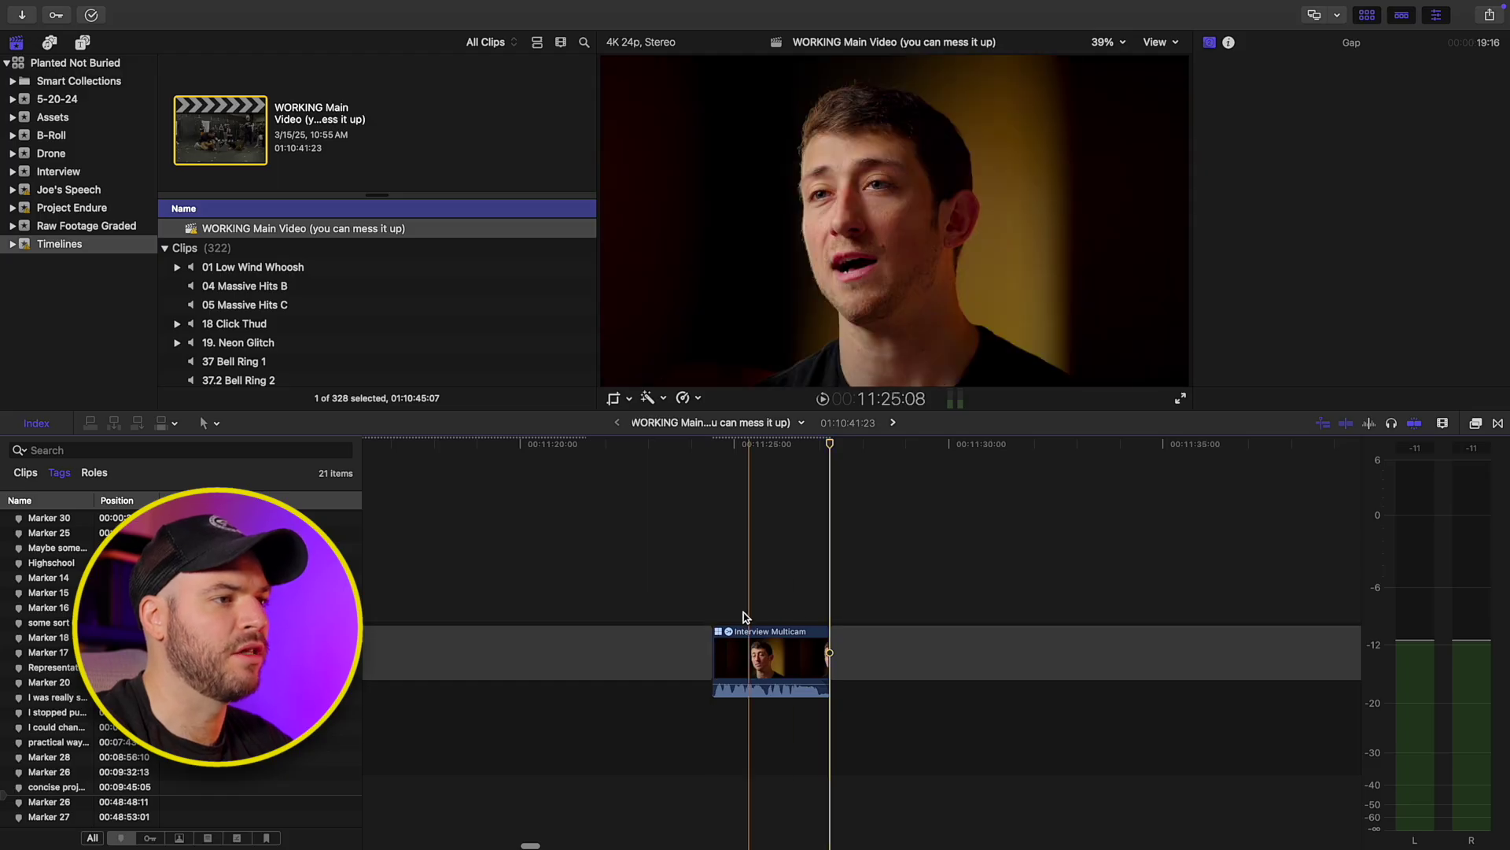
Step: Apply the Cathedral 2 reverb to the Interview Multicam clip with Amount set to 10
left_click(764, 652)
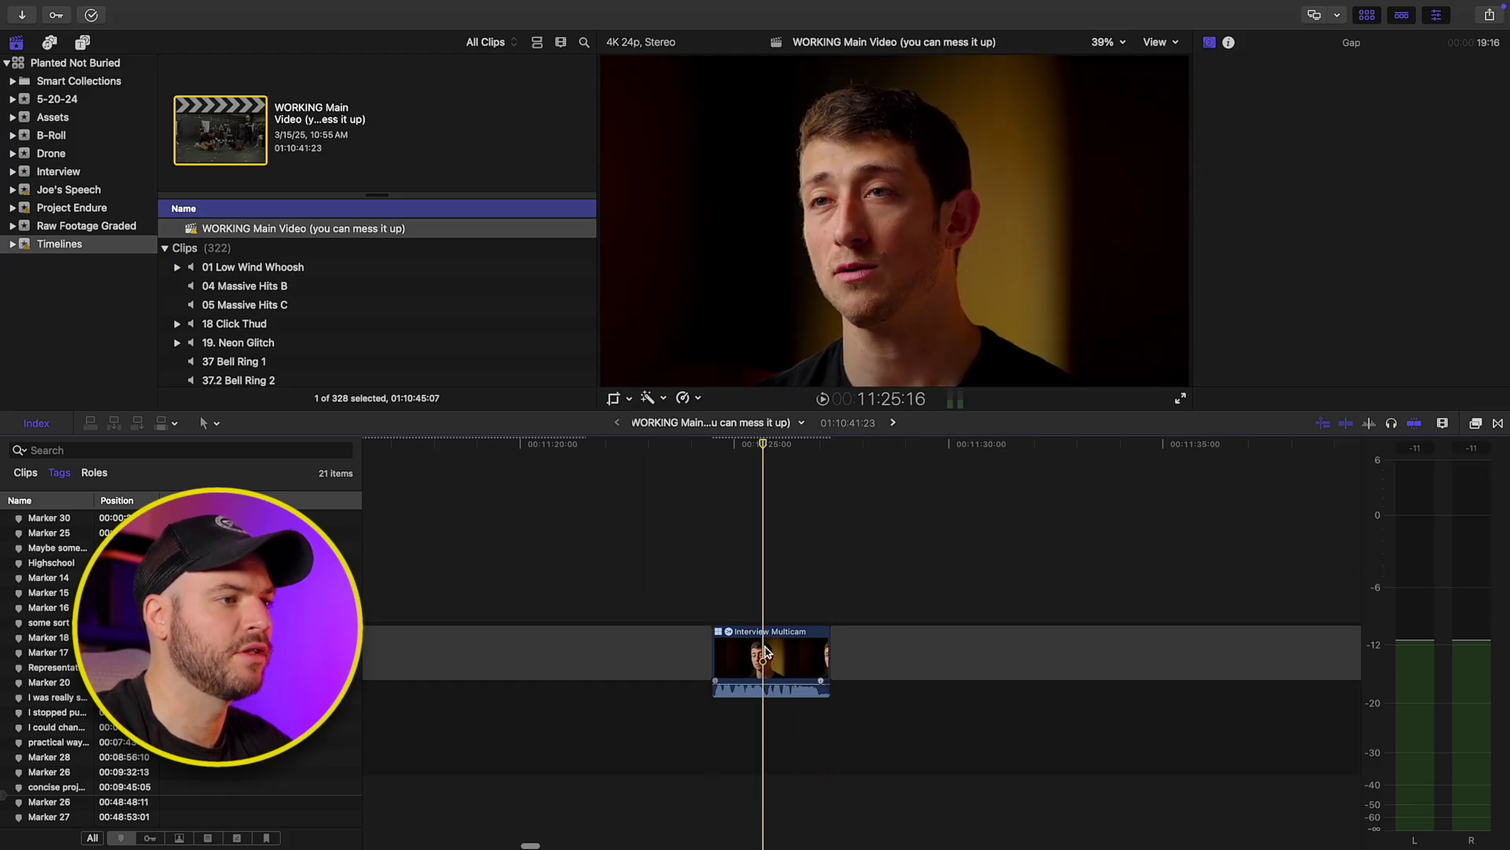
left_click(765, 651)
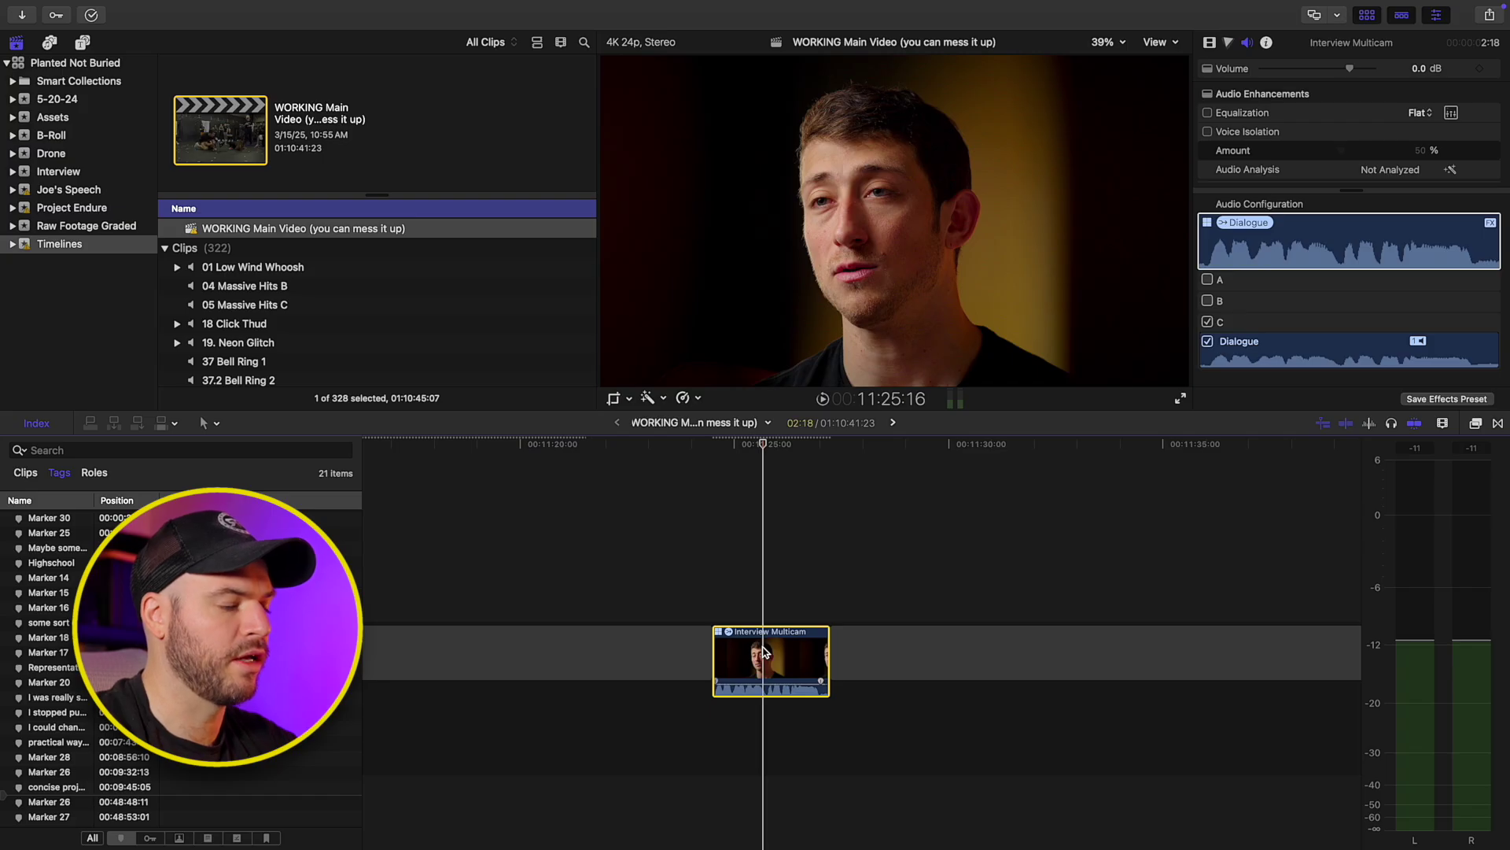
key("super+5")
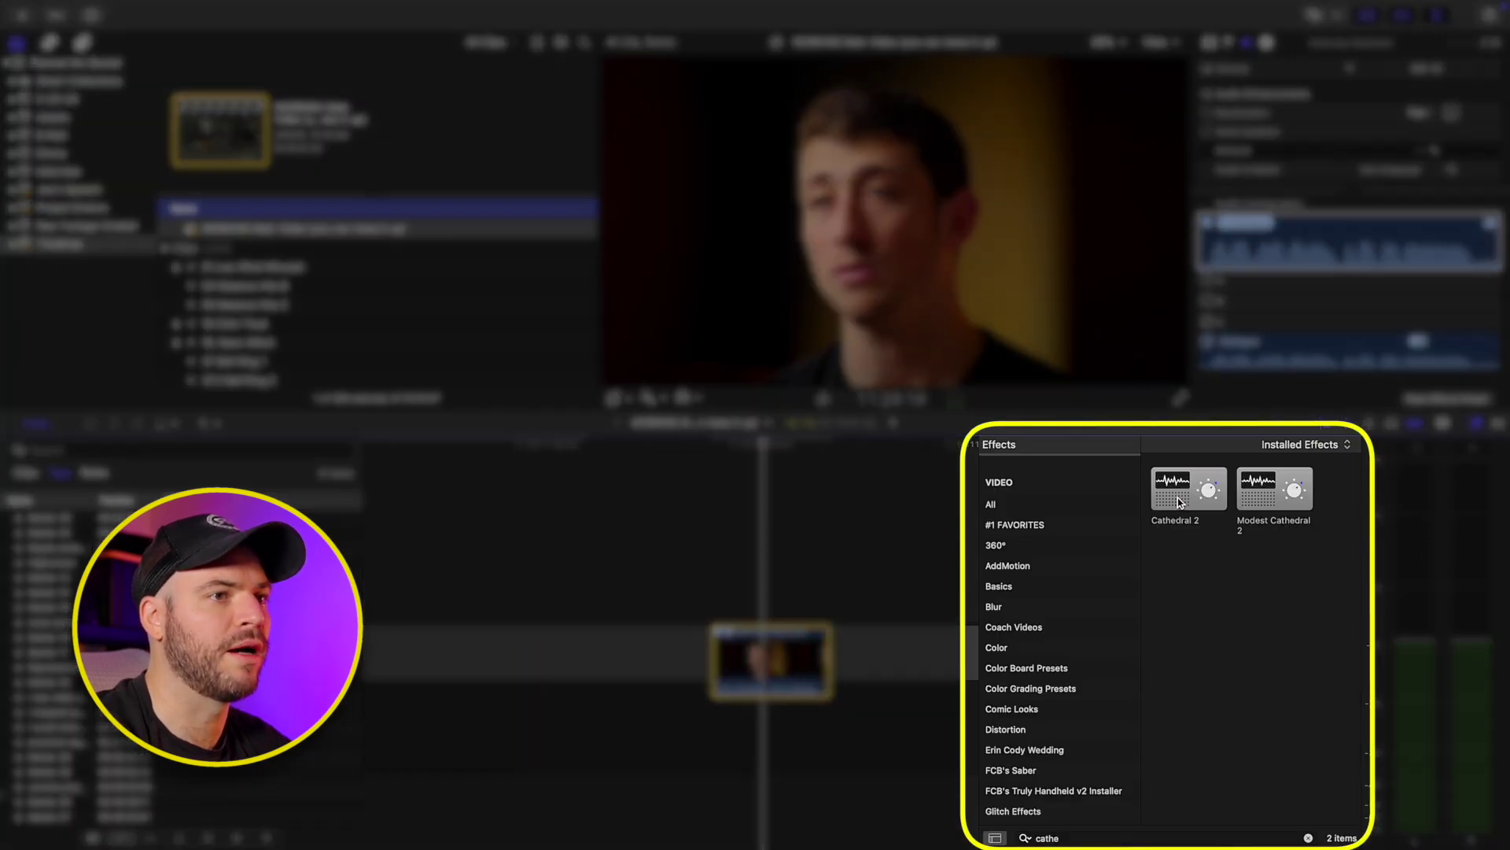
left_click_drag(1180, 502, 765, 654)
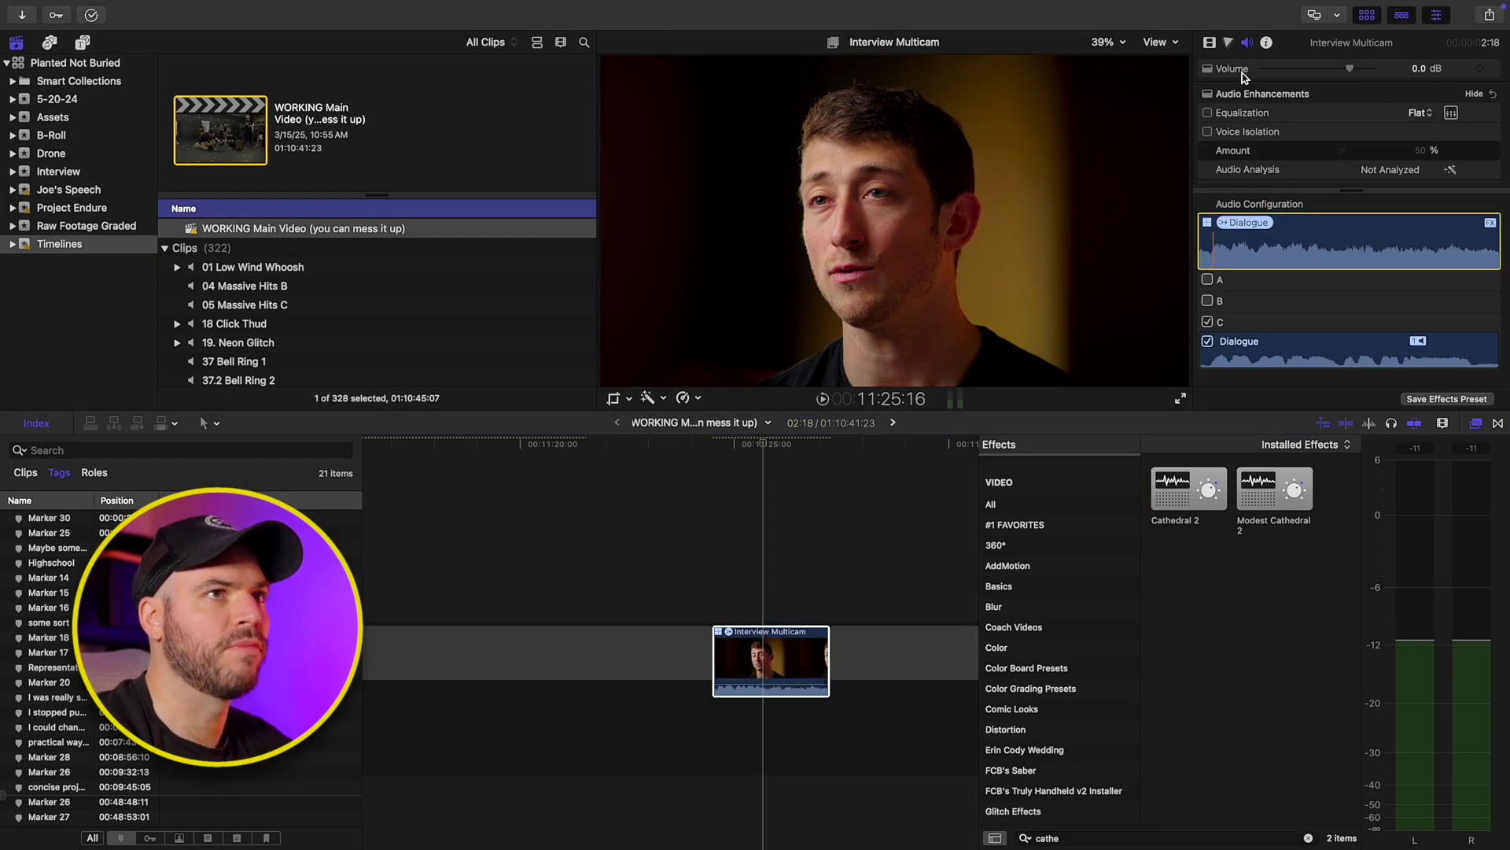
scroll(1337, 134, "down", 3)
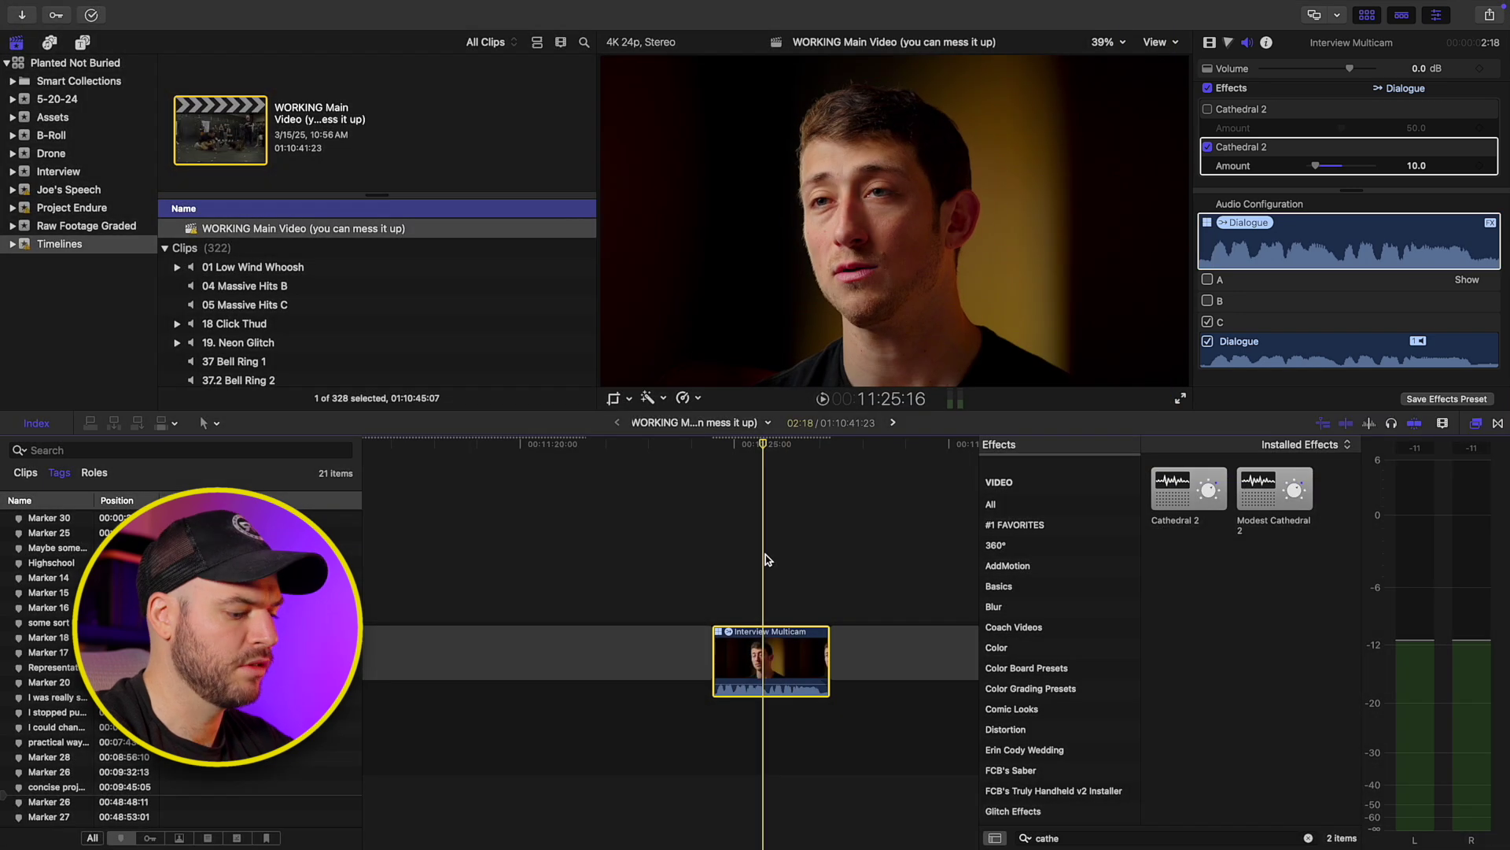
key("super+5")
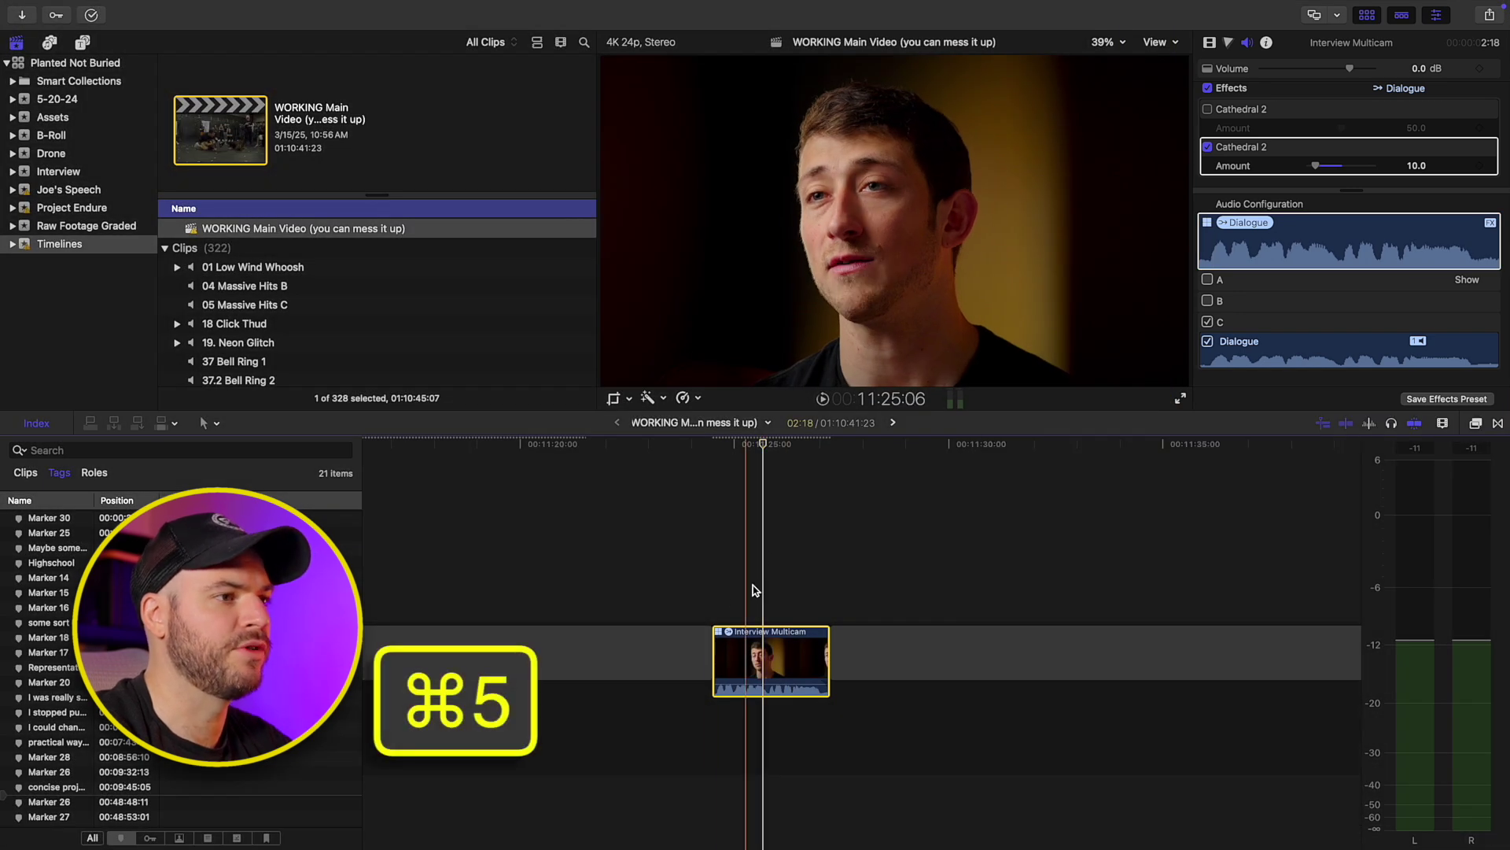
left_click(812, 661)
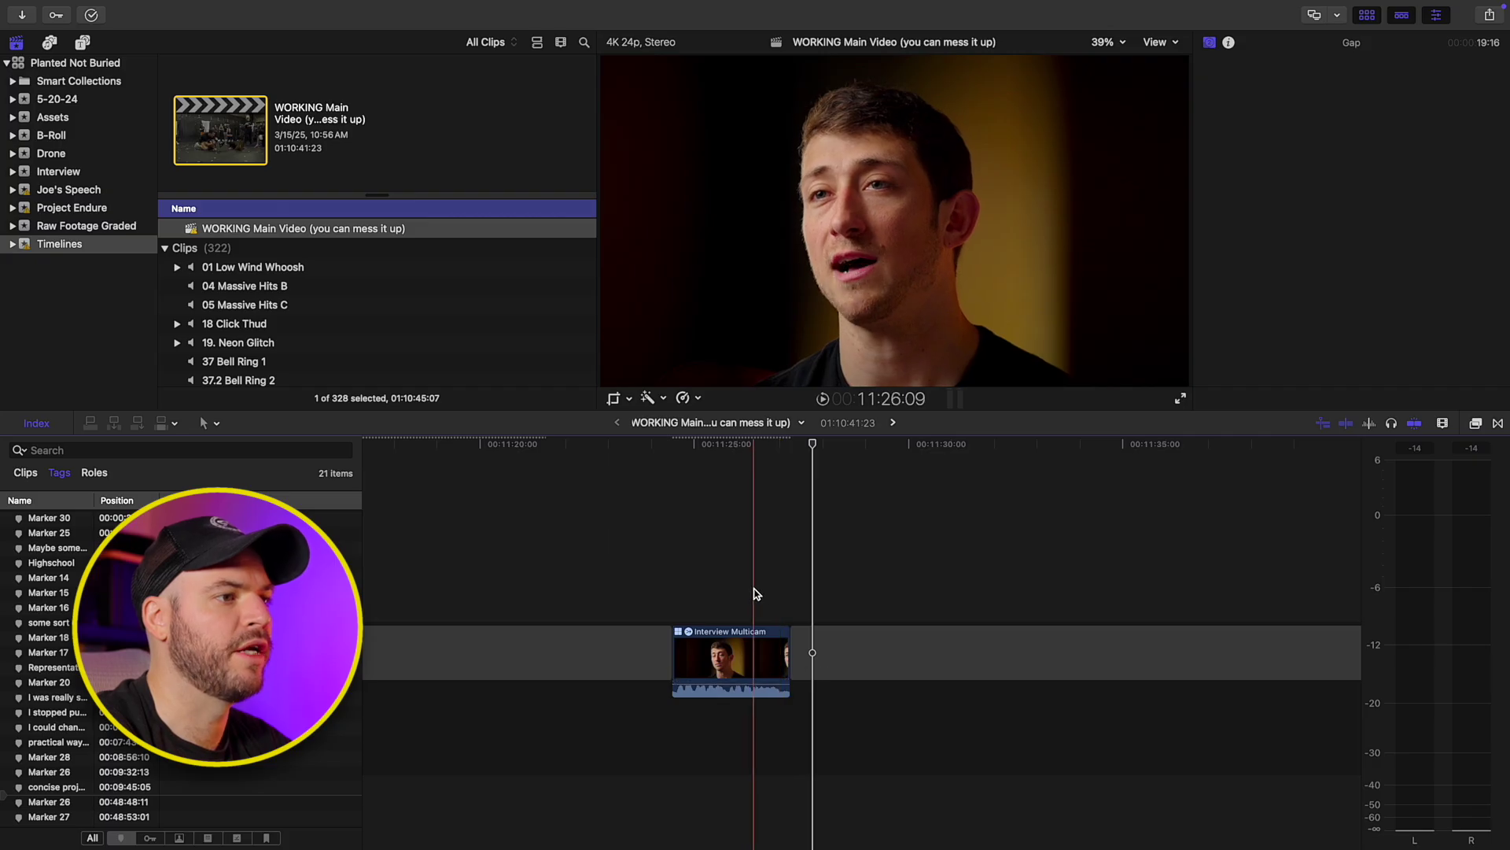
key("space")
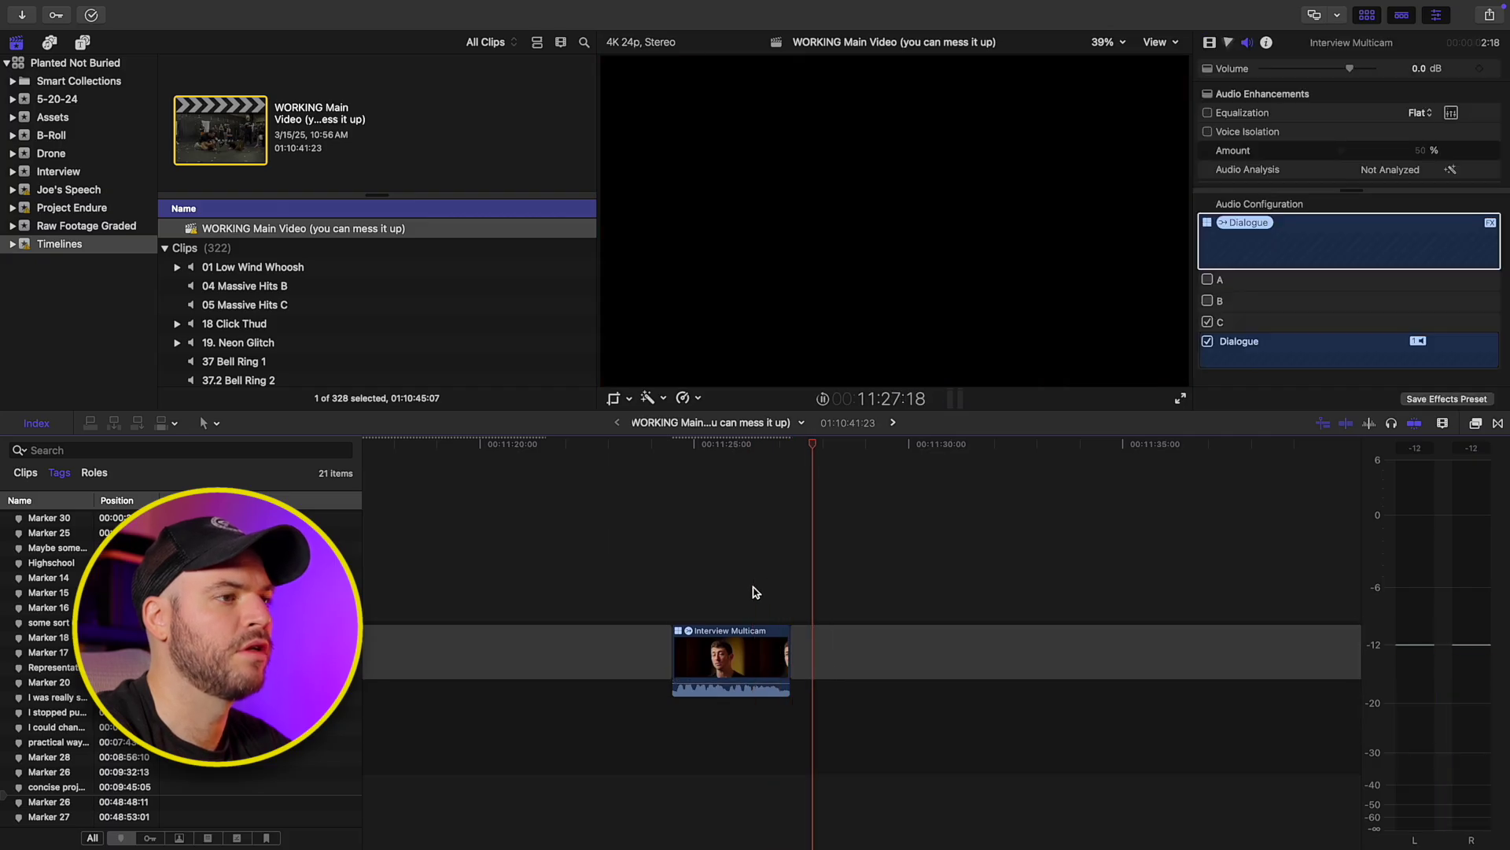
key("space")
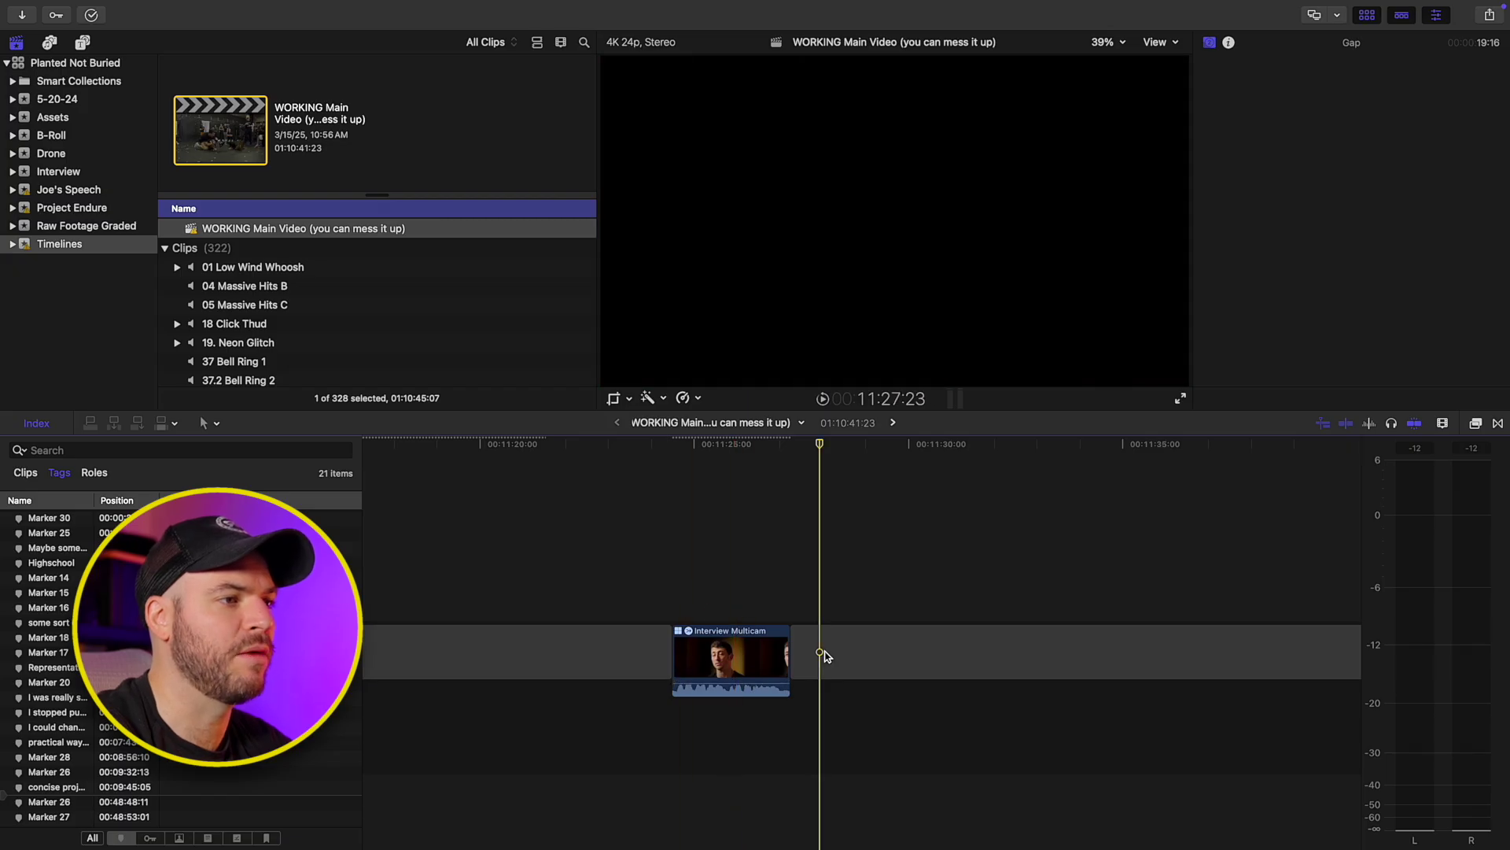
left_click_drag(785, 647, 889, 649)
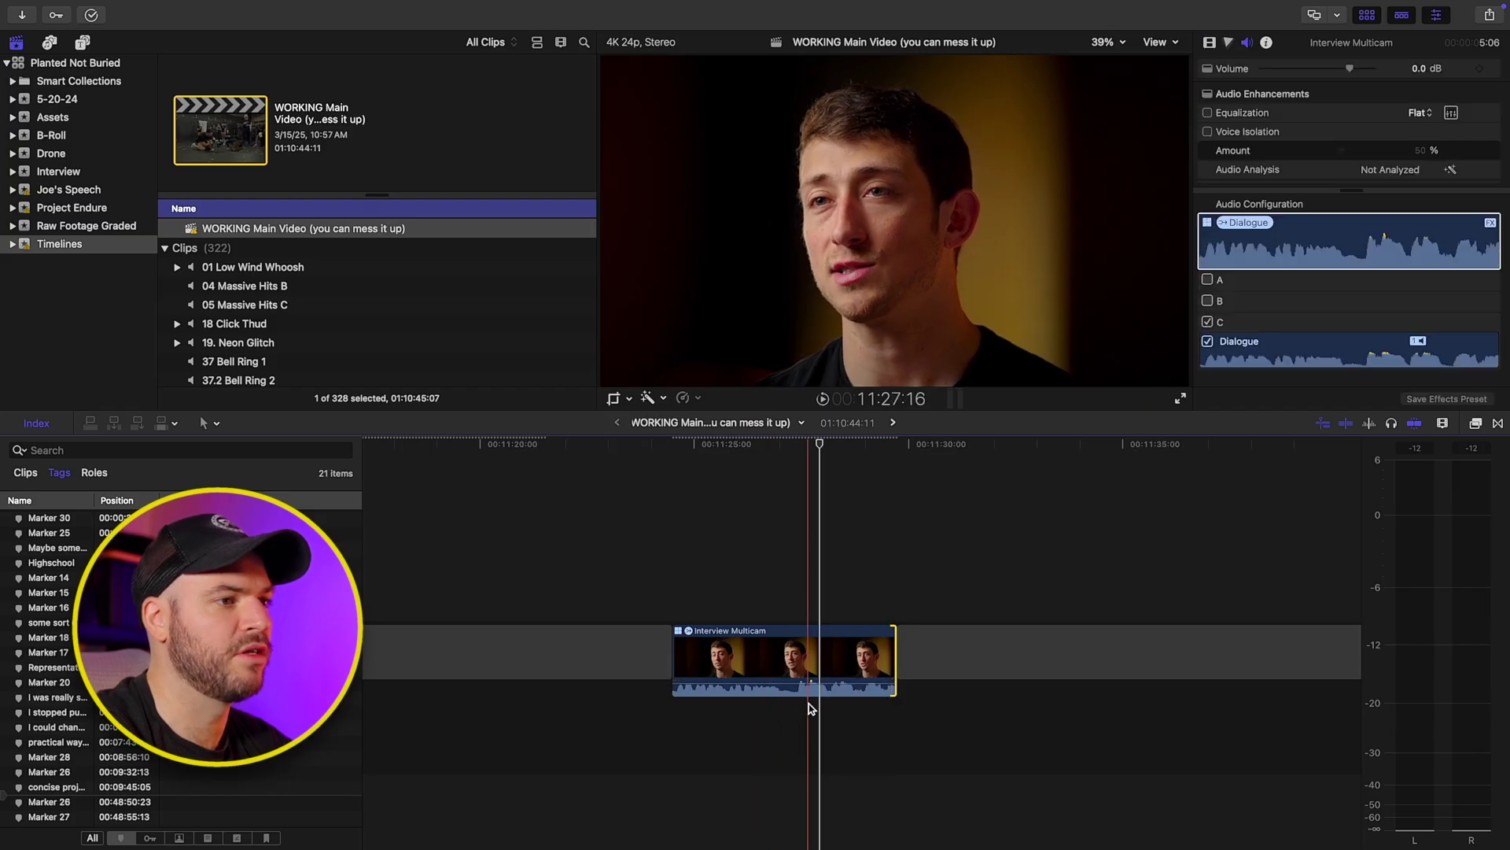
left_click(748, 586)
key("space")
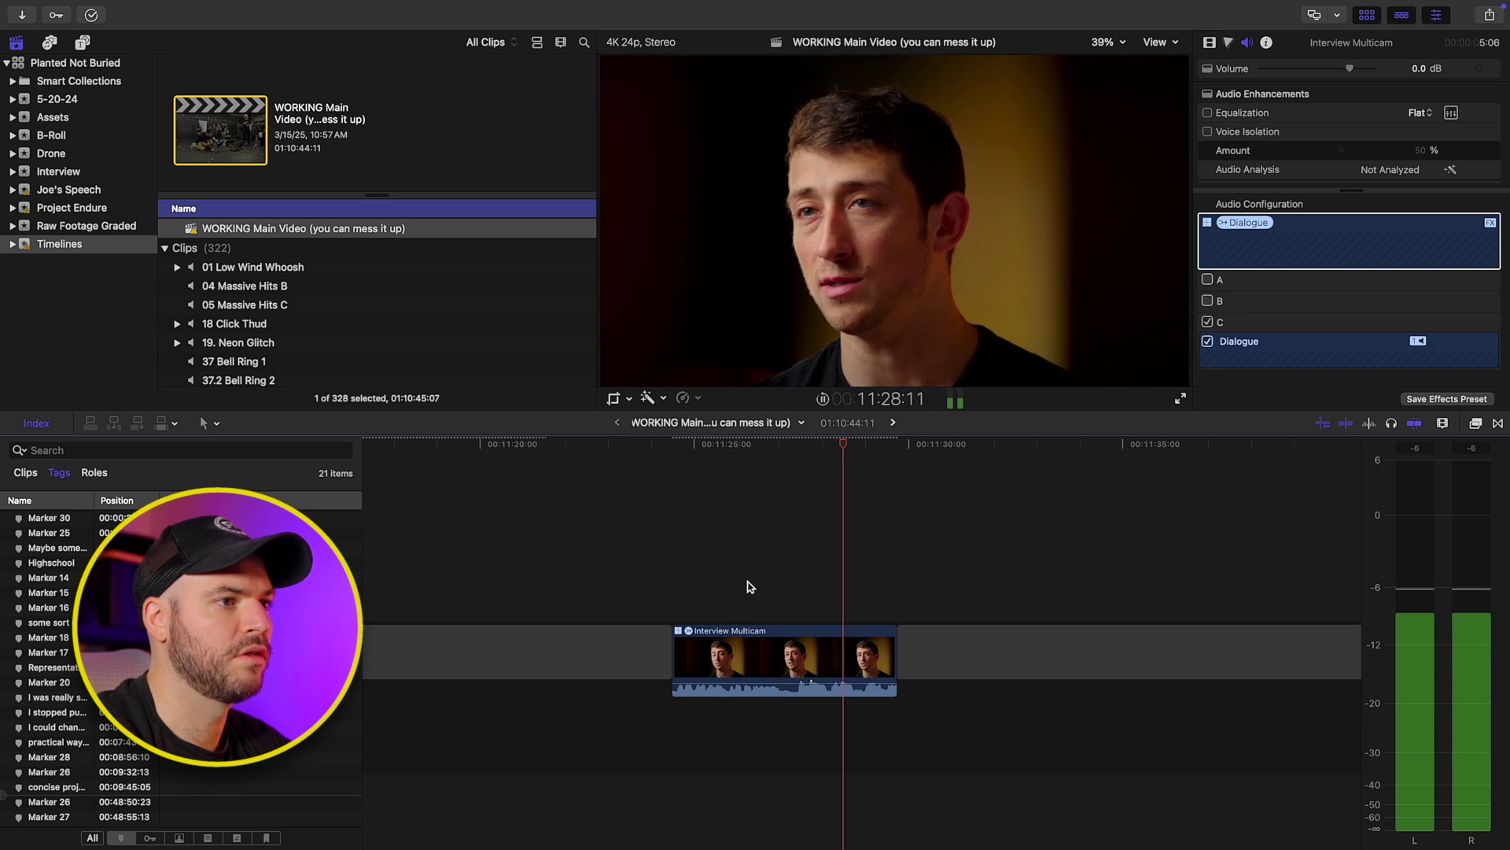
key("space")
key("super+z")
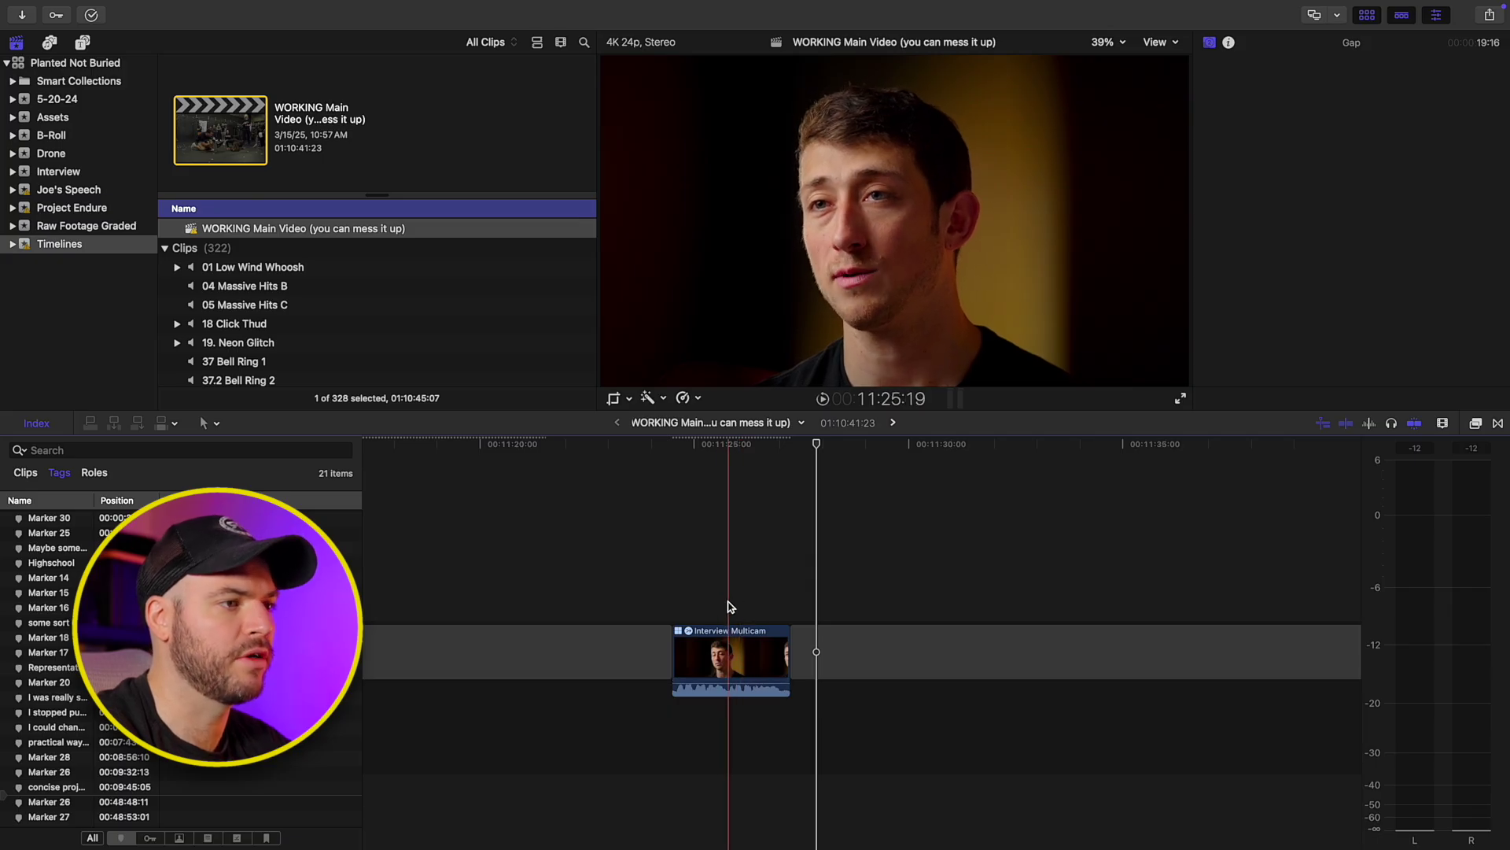
Step: Nest the Interview Multicam clip in a new compound clip named 'reverb'
left_click(727, 678)
right_click(725, 658)
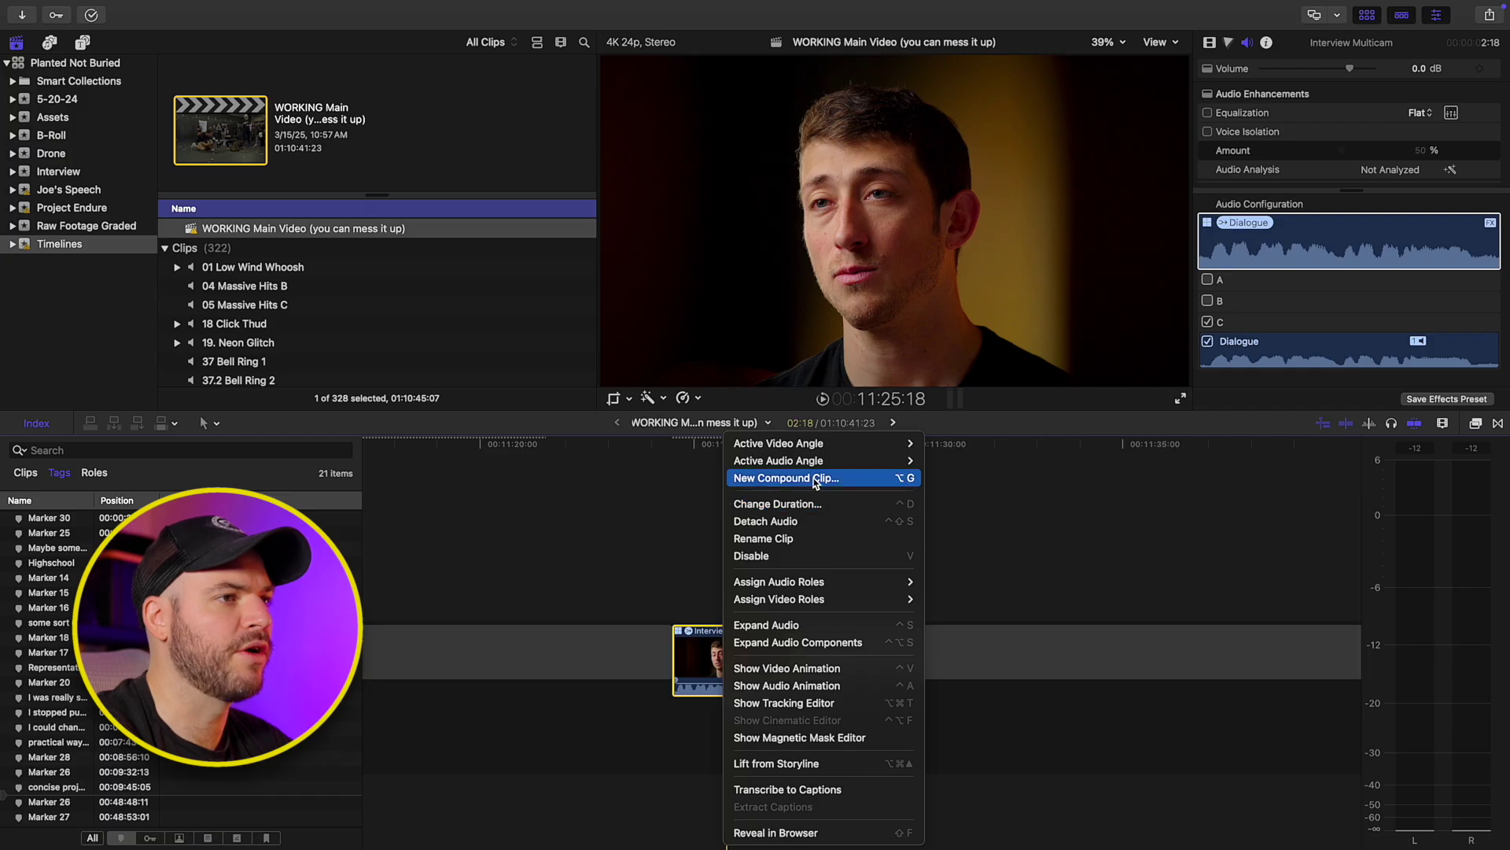
left_click(881, 480)
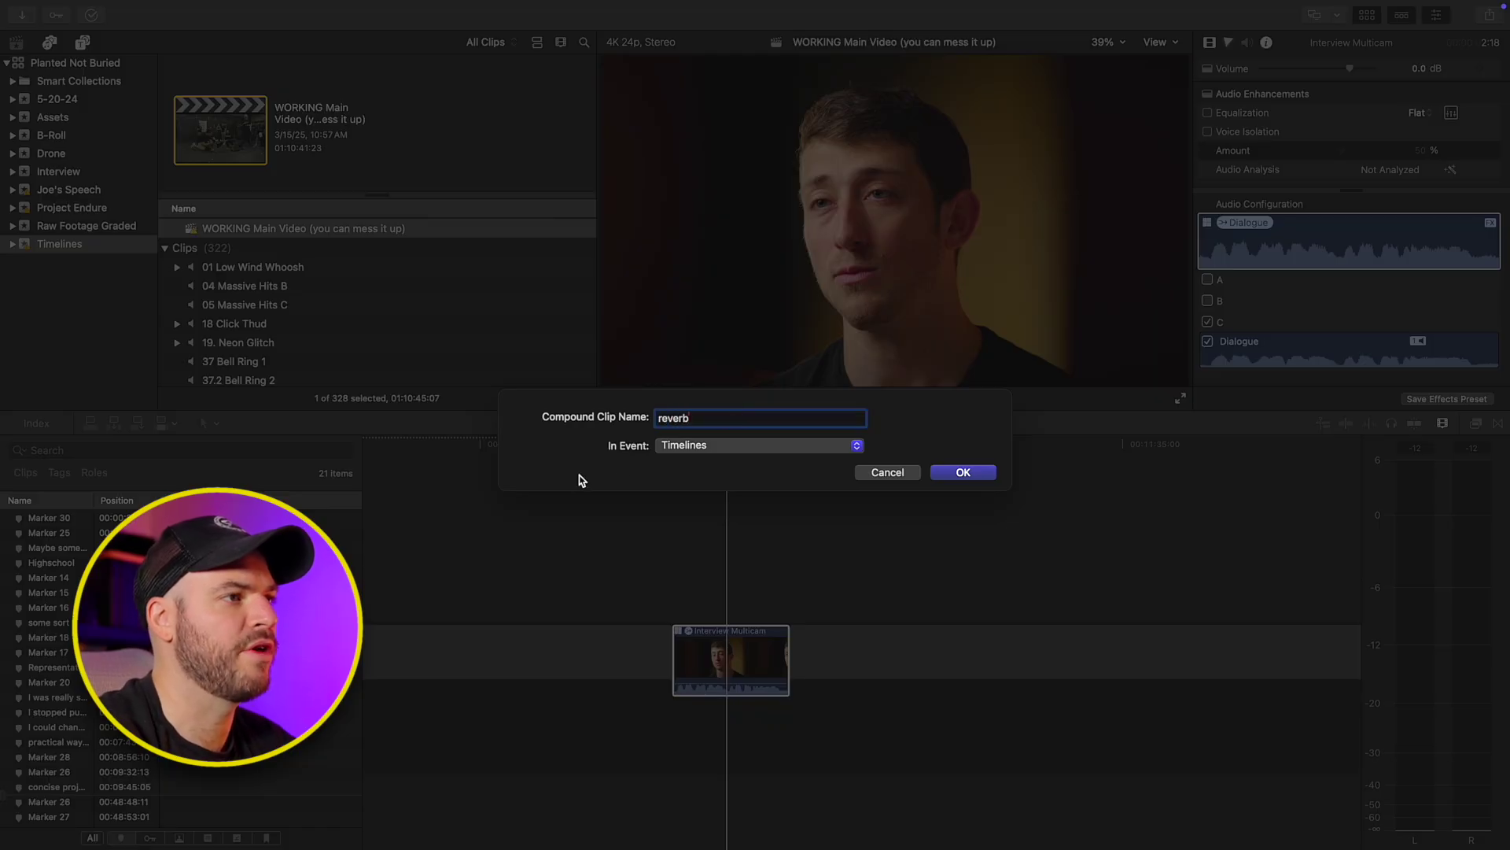
type("reverb")
left_click(963, 472)
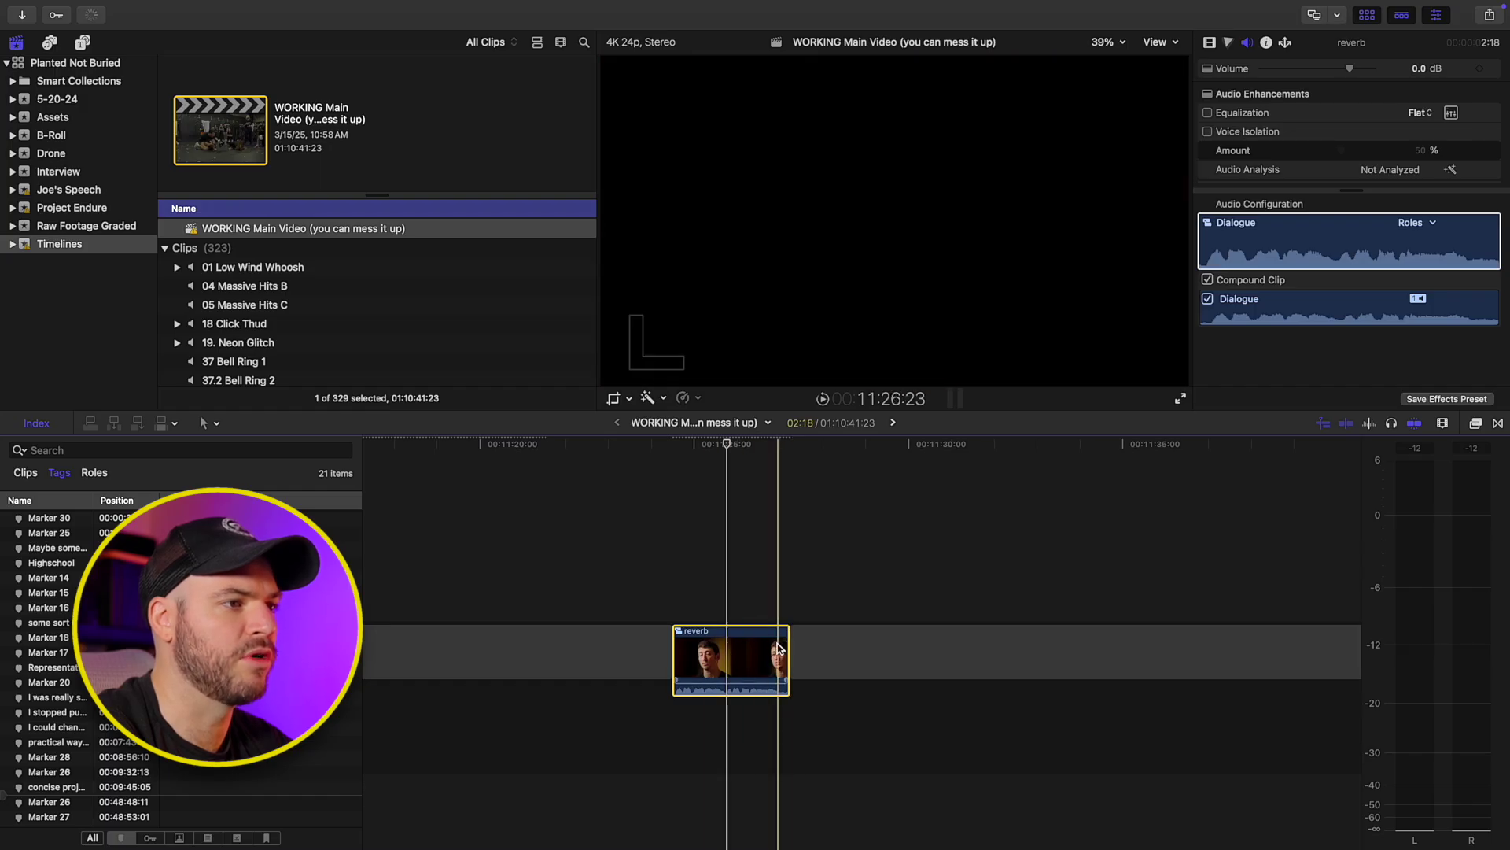
Step: Preview the reverb compound clip, then open it and zoom out to see room after the interview
left_click(765, 604)
key("space")
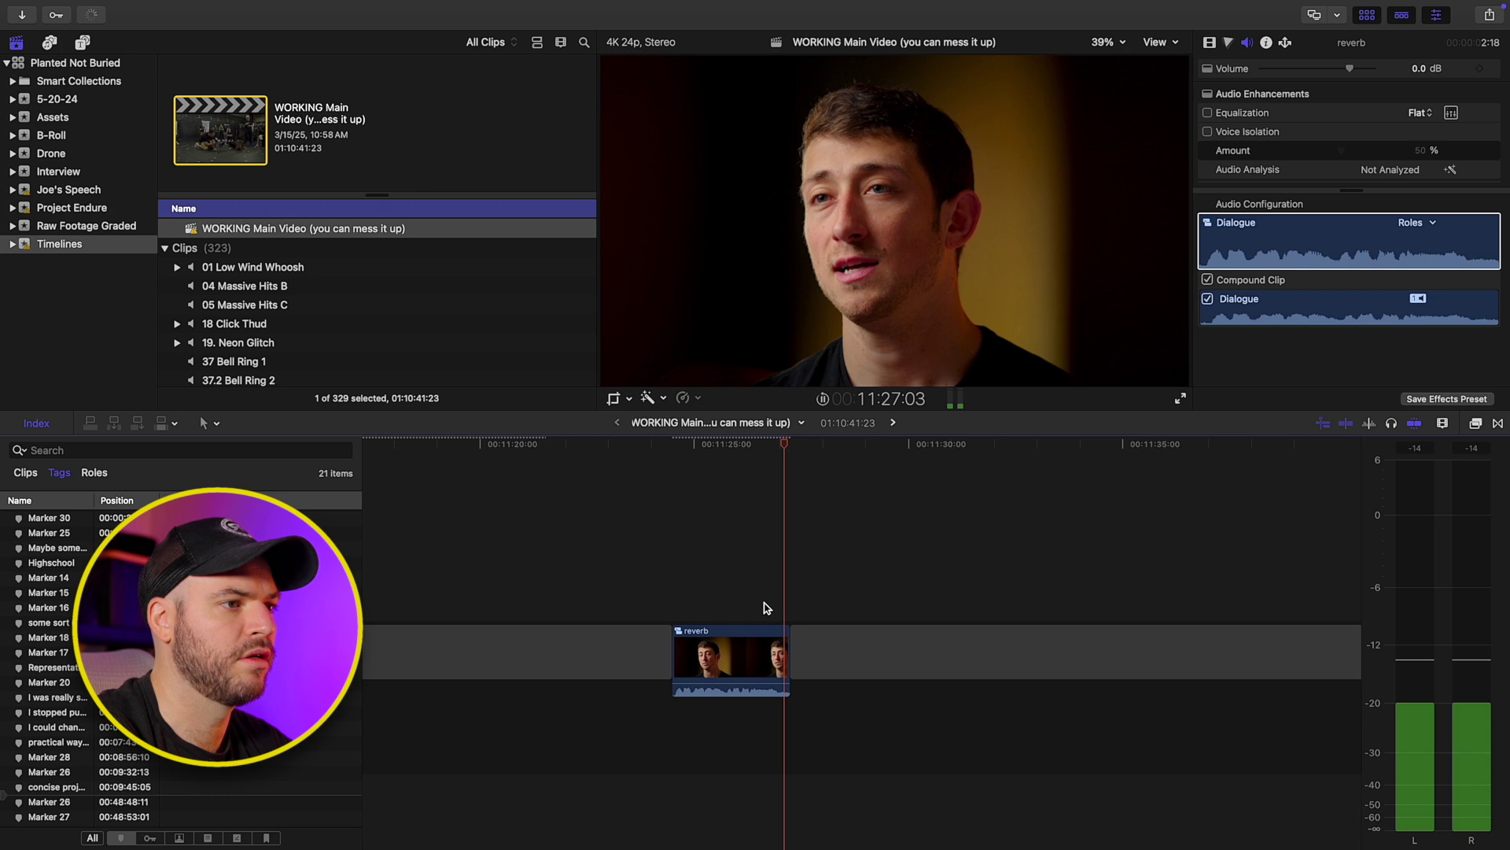
left_click(730, 643)
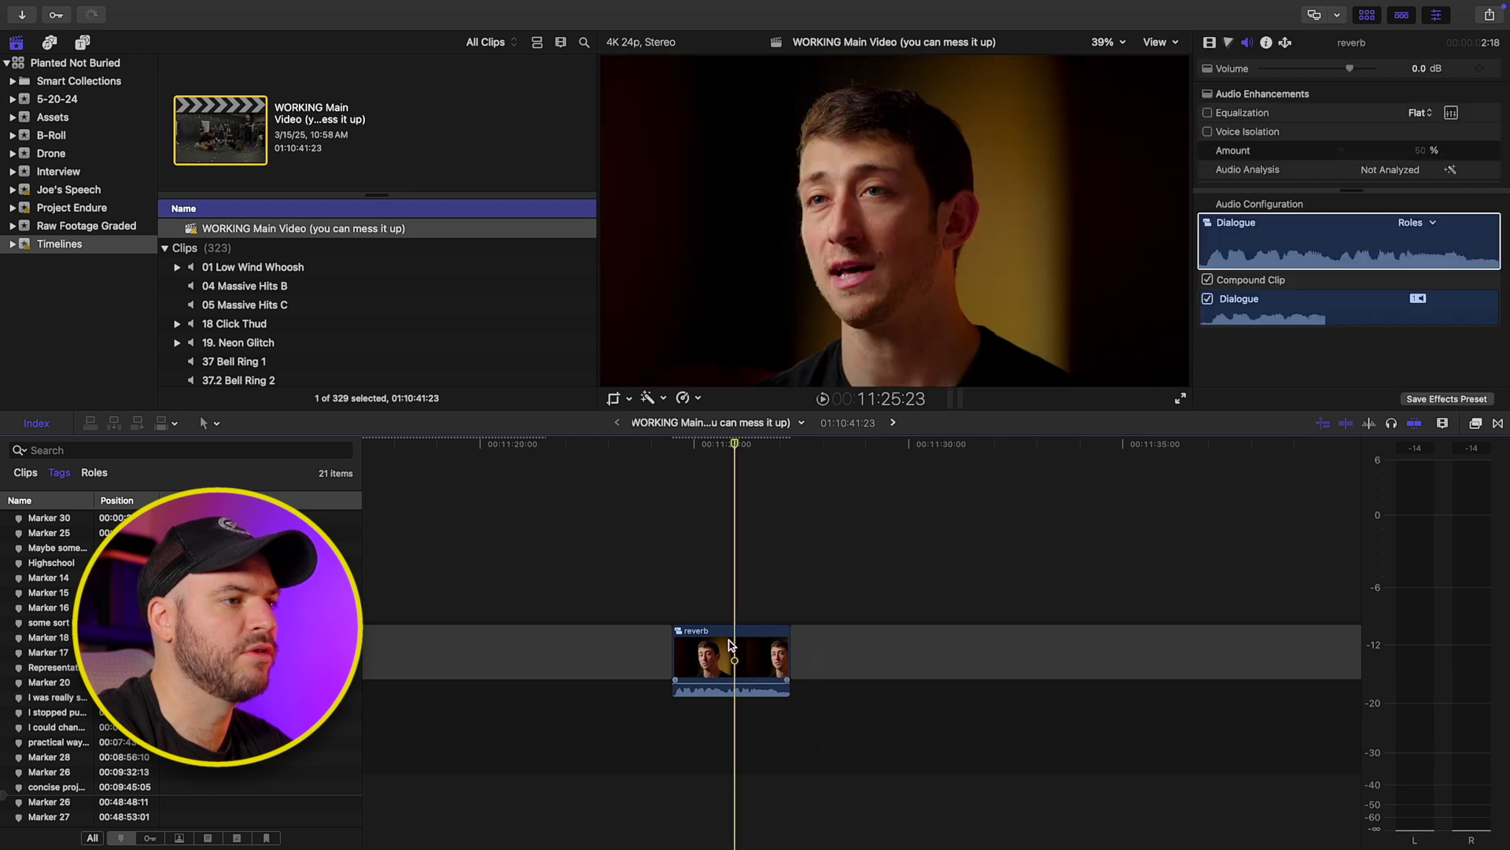
double_click(730, 644)
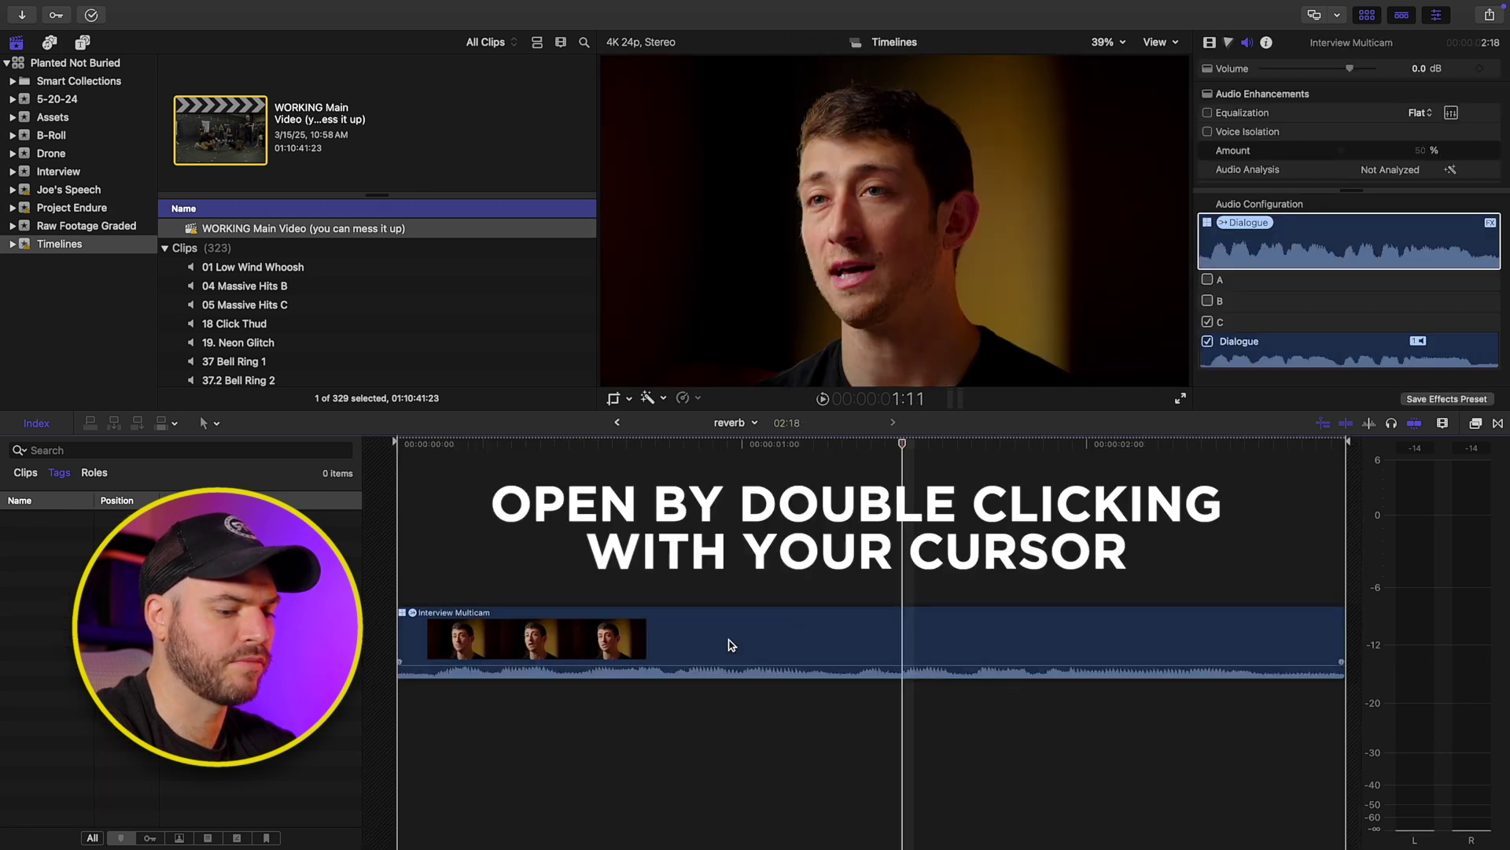
key("super+minus")
key("super+minus")
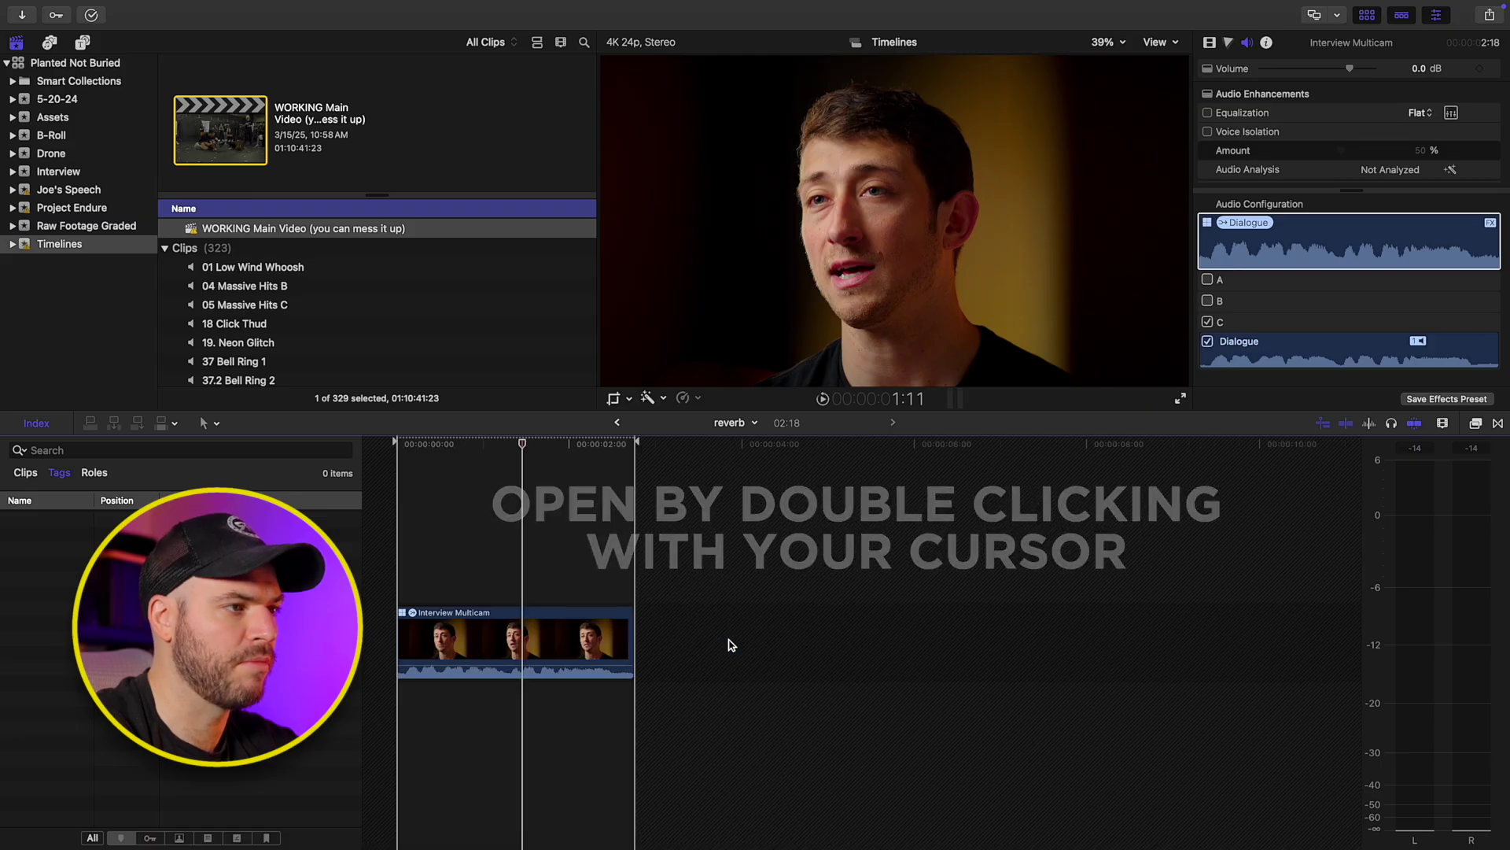
Step: Try extending the nested interview clip past its end, then undo that change
left_click(525, 629)
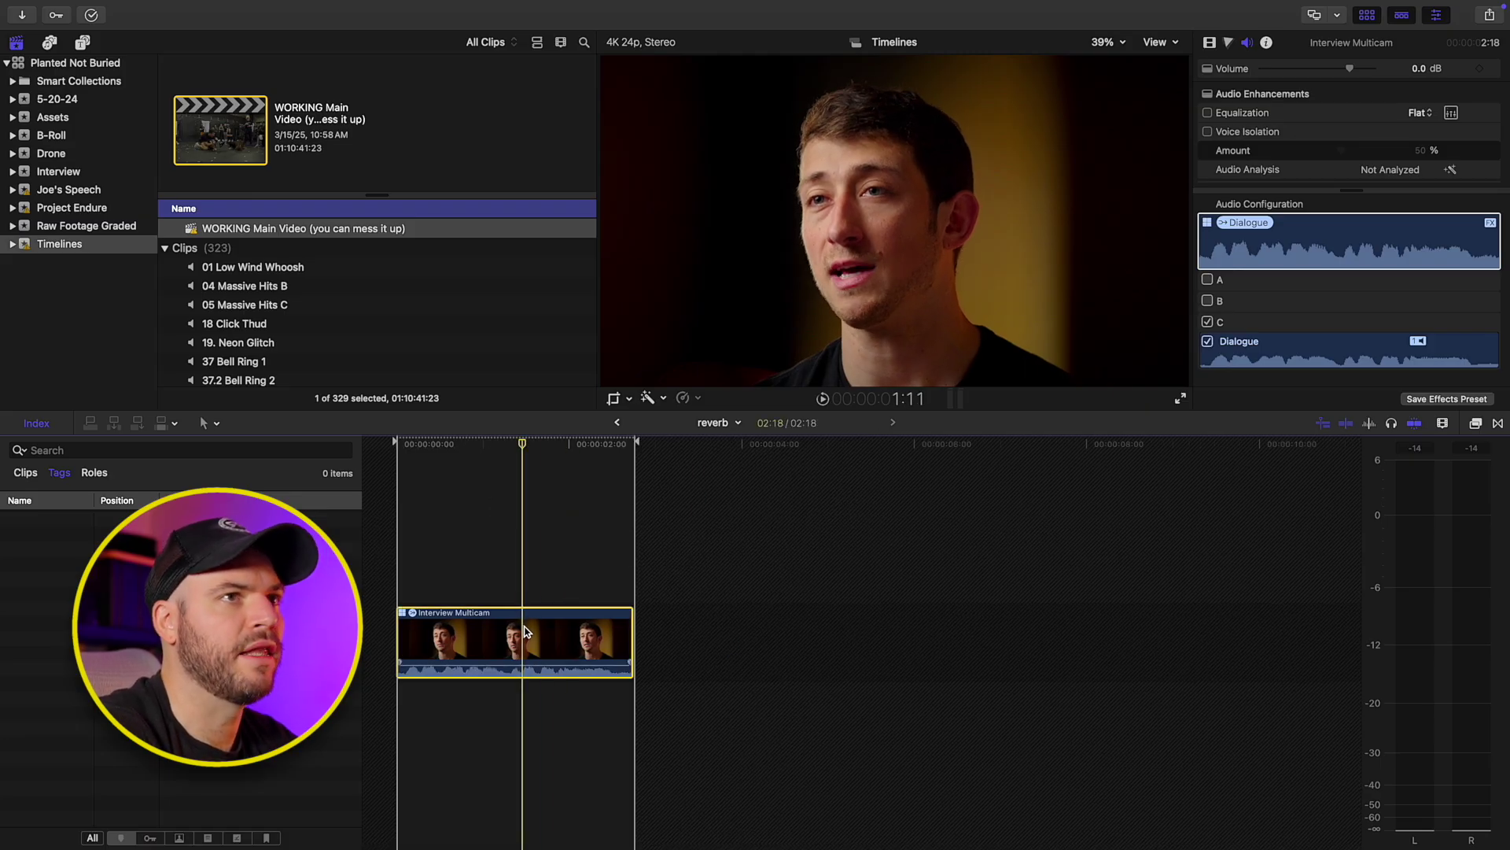
left_click(1427, 194)
scroll(1284, 160, "down", 5)
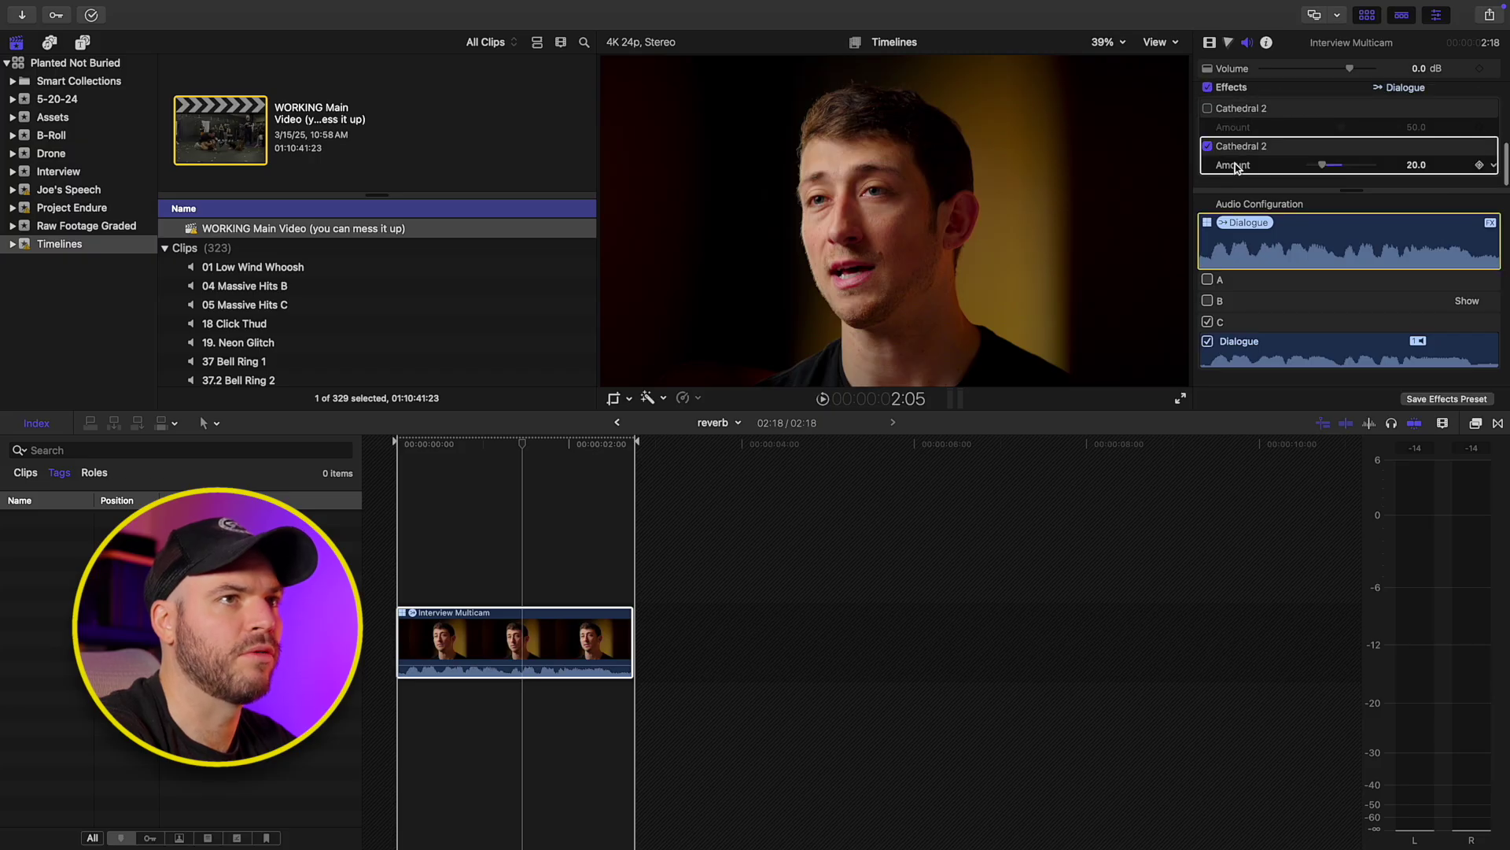
left_click(561, 550)
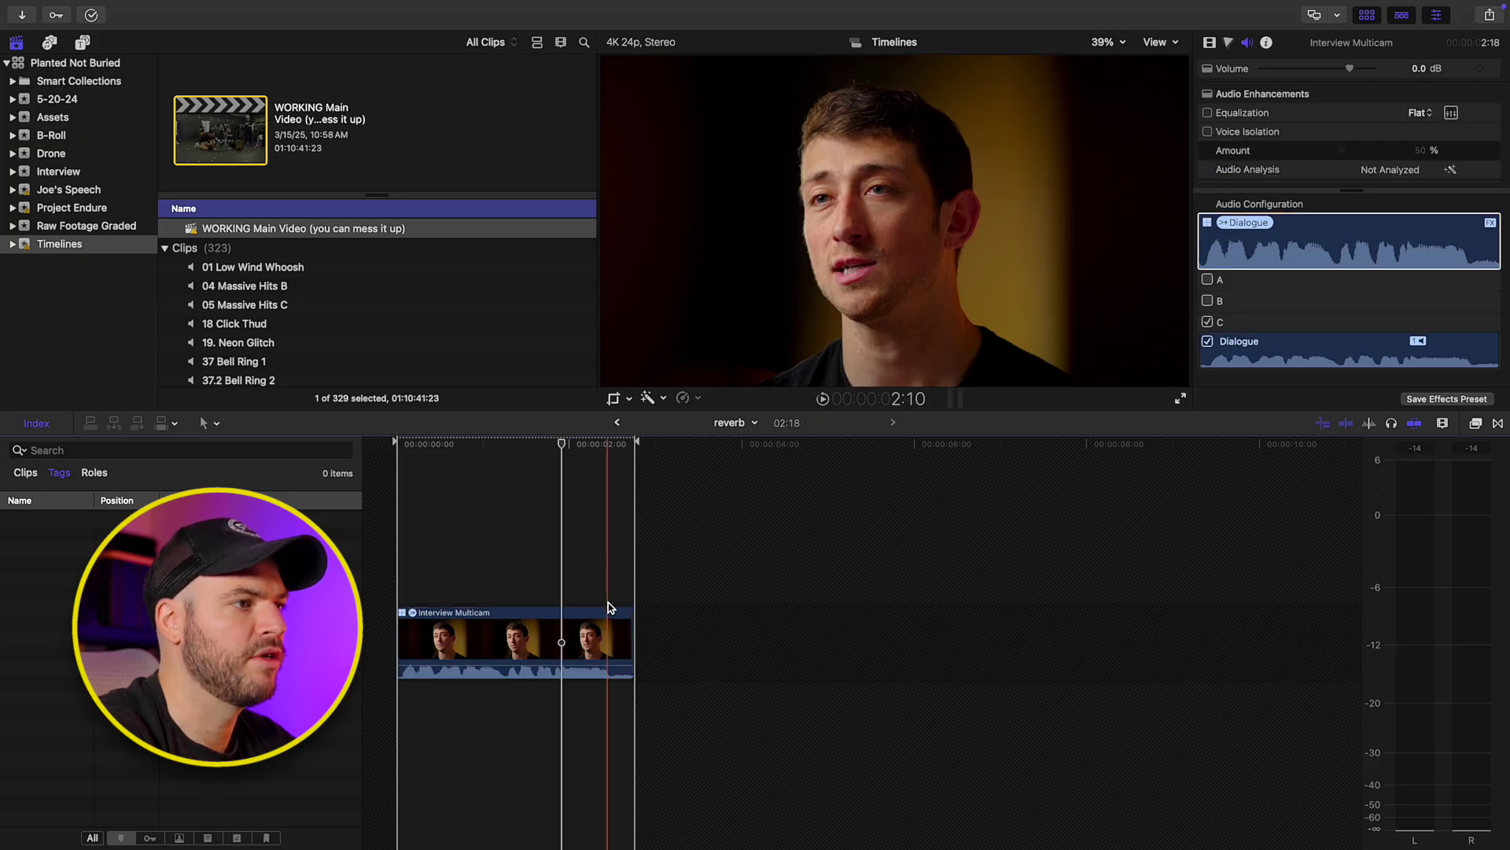
left_click_drag(633, 619, 833, 621)
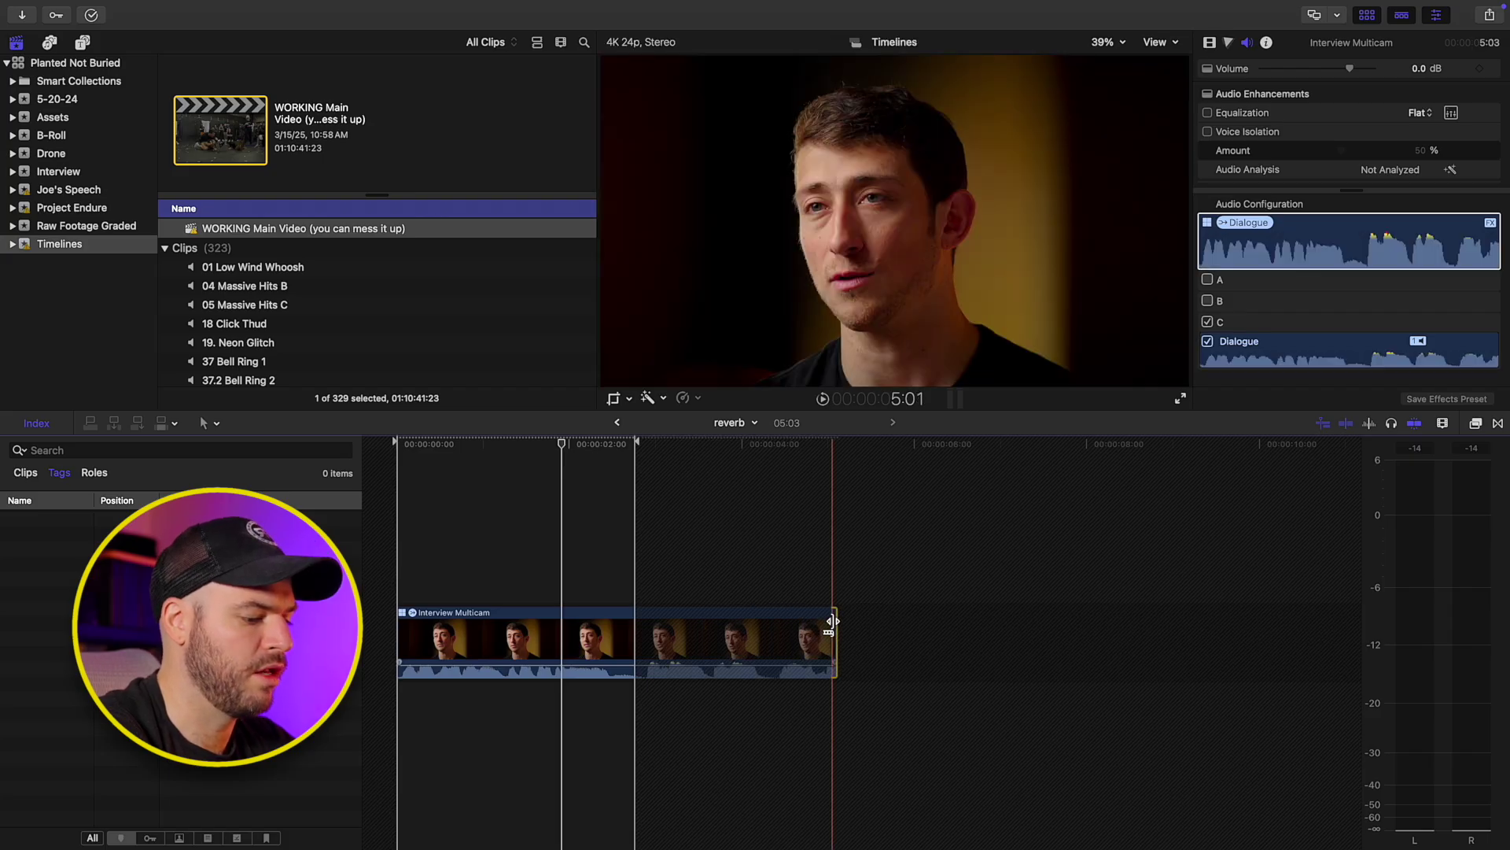
key("super+z")
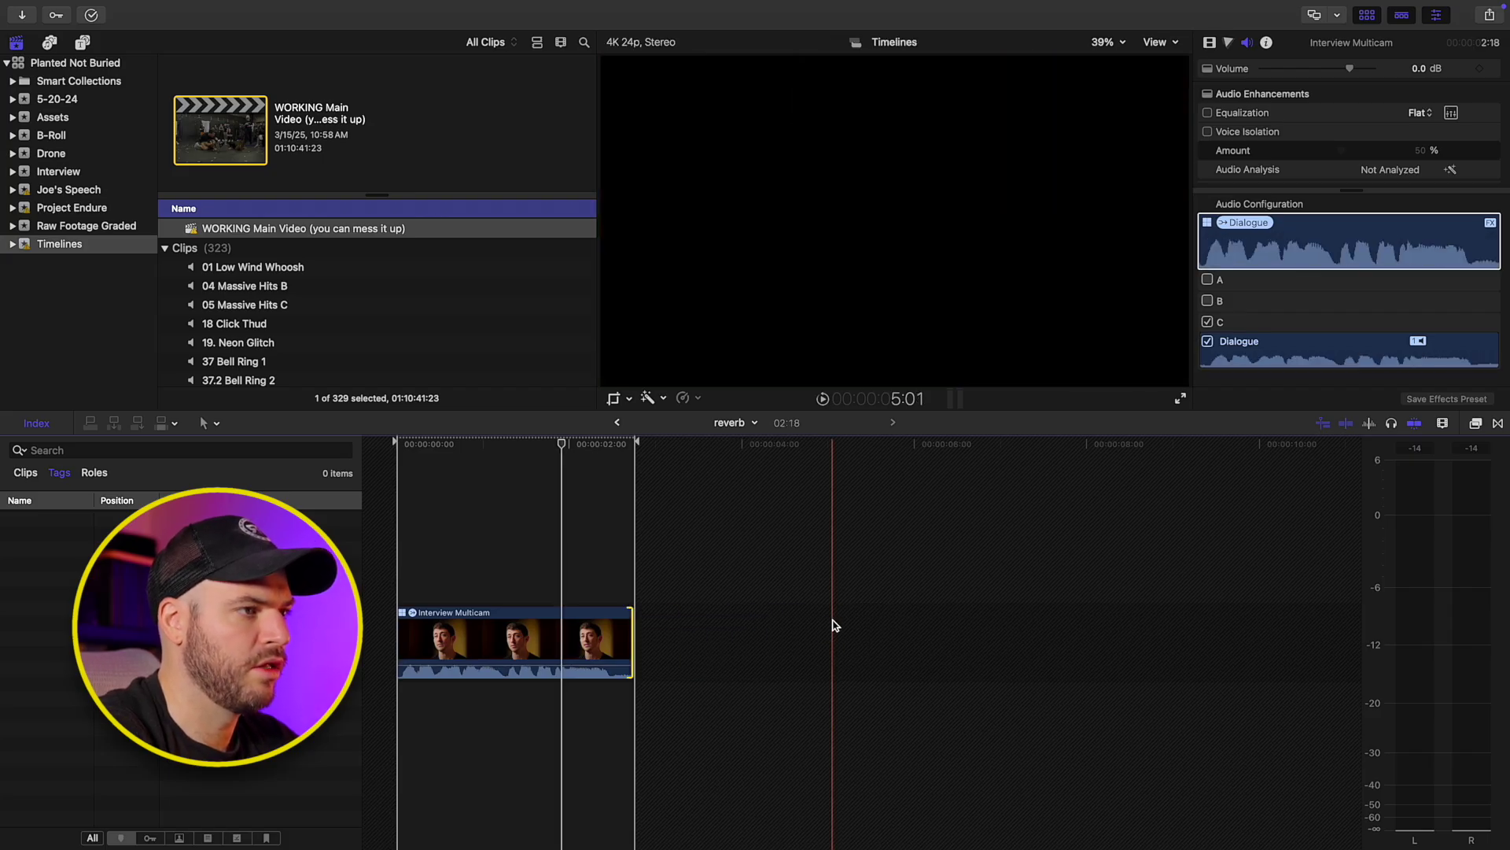
Step: Insert a gap after the interview clip and shorten it to about 4 seconds
left_click(636, 592)
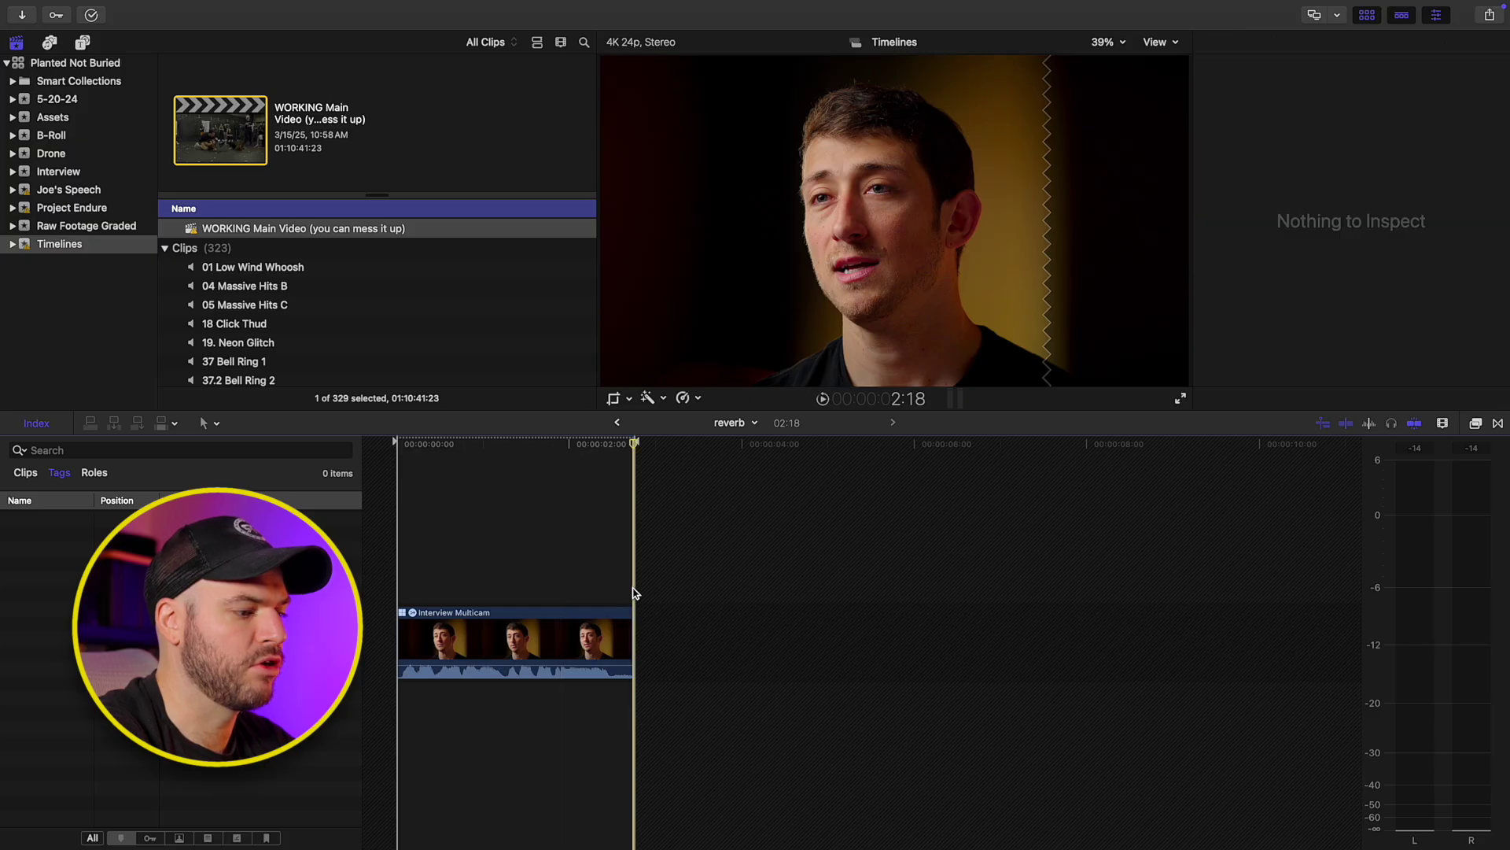
key("alt+w")
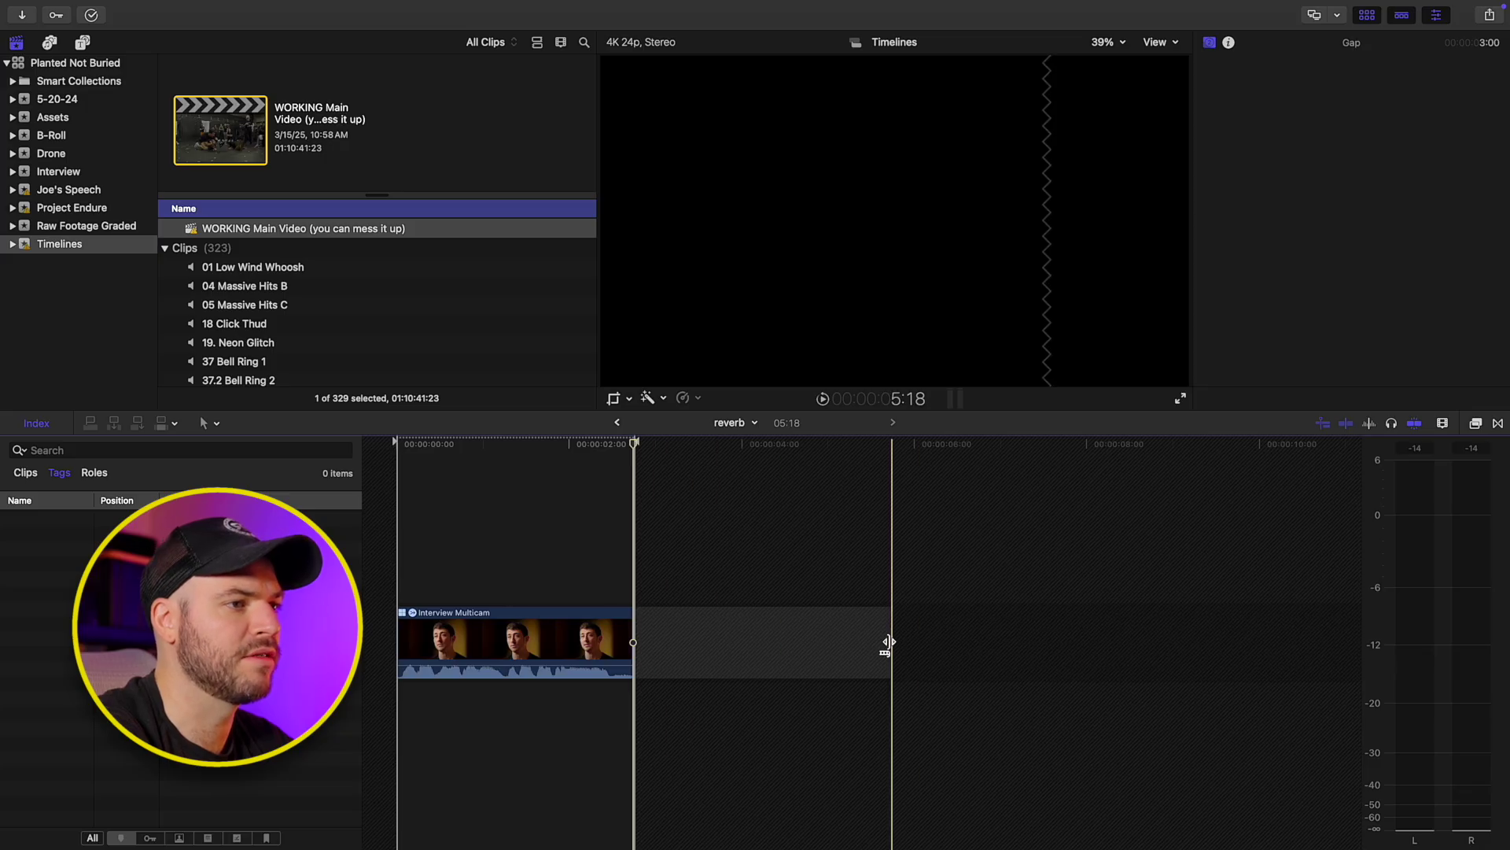
left_click_drag(889, 641, 981, 638)
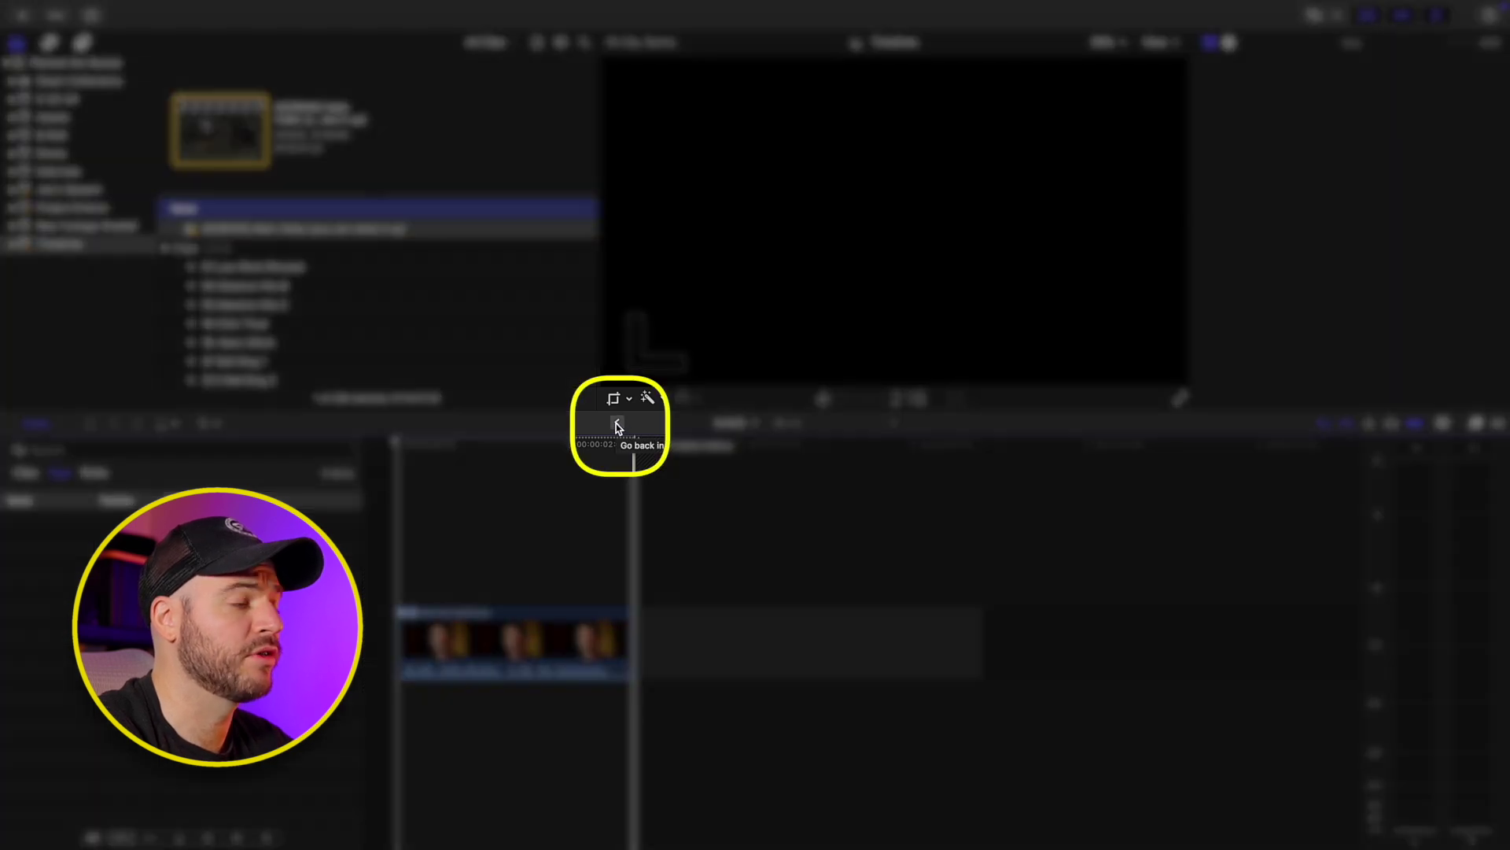
Step: Back in WORKING Main Video, extend the reverb clip's end by 4:01 to 06:19 to include the gap
left_click(616, 423)
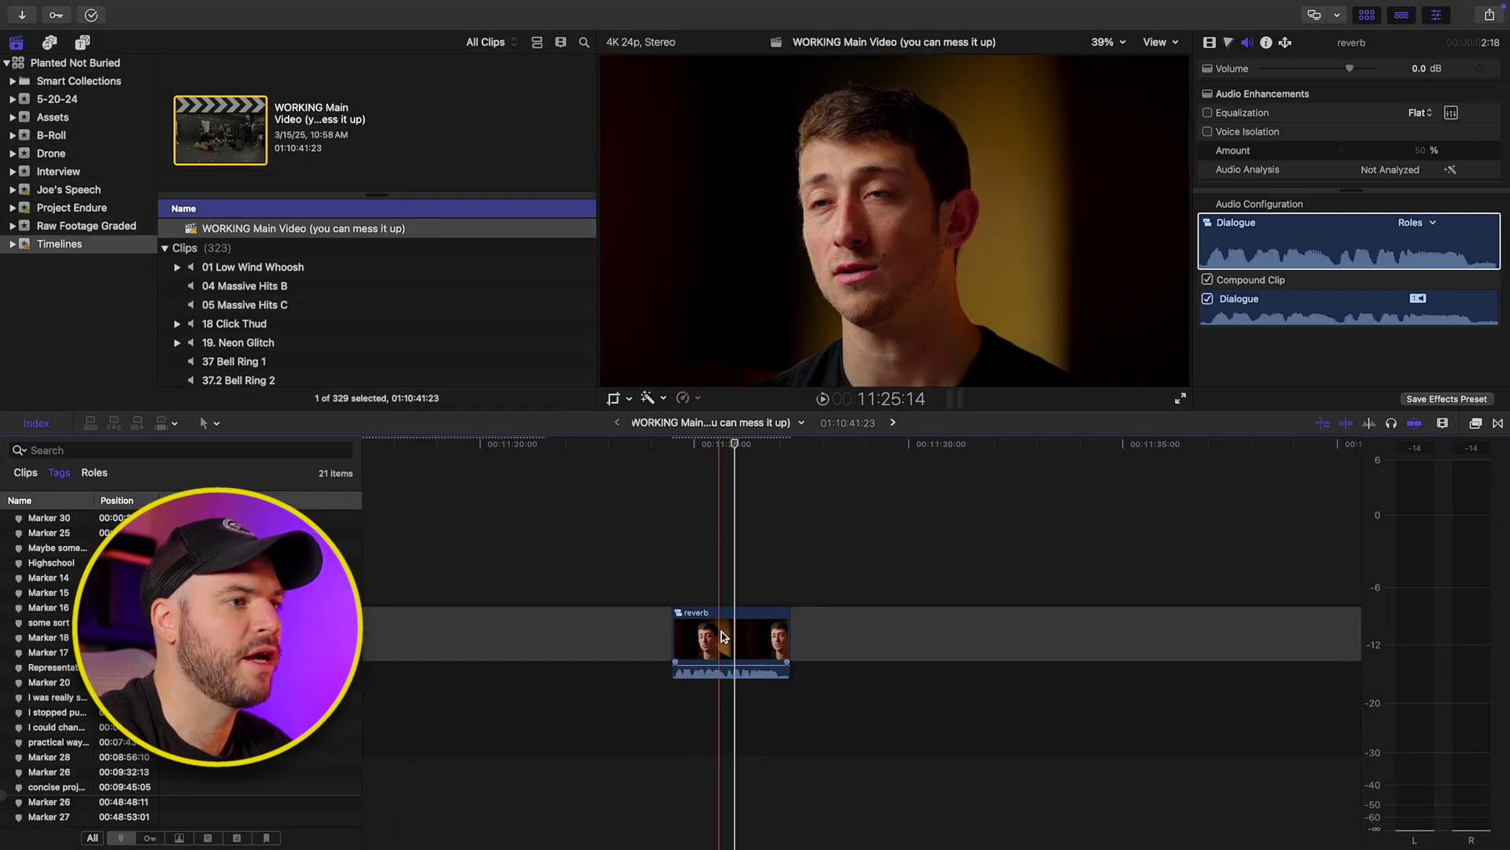
left_click_drag(785, 630, 1040, 631)
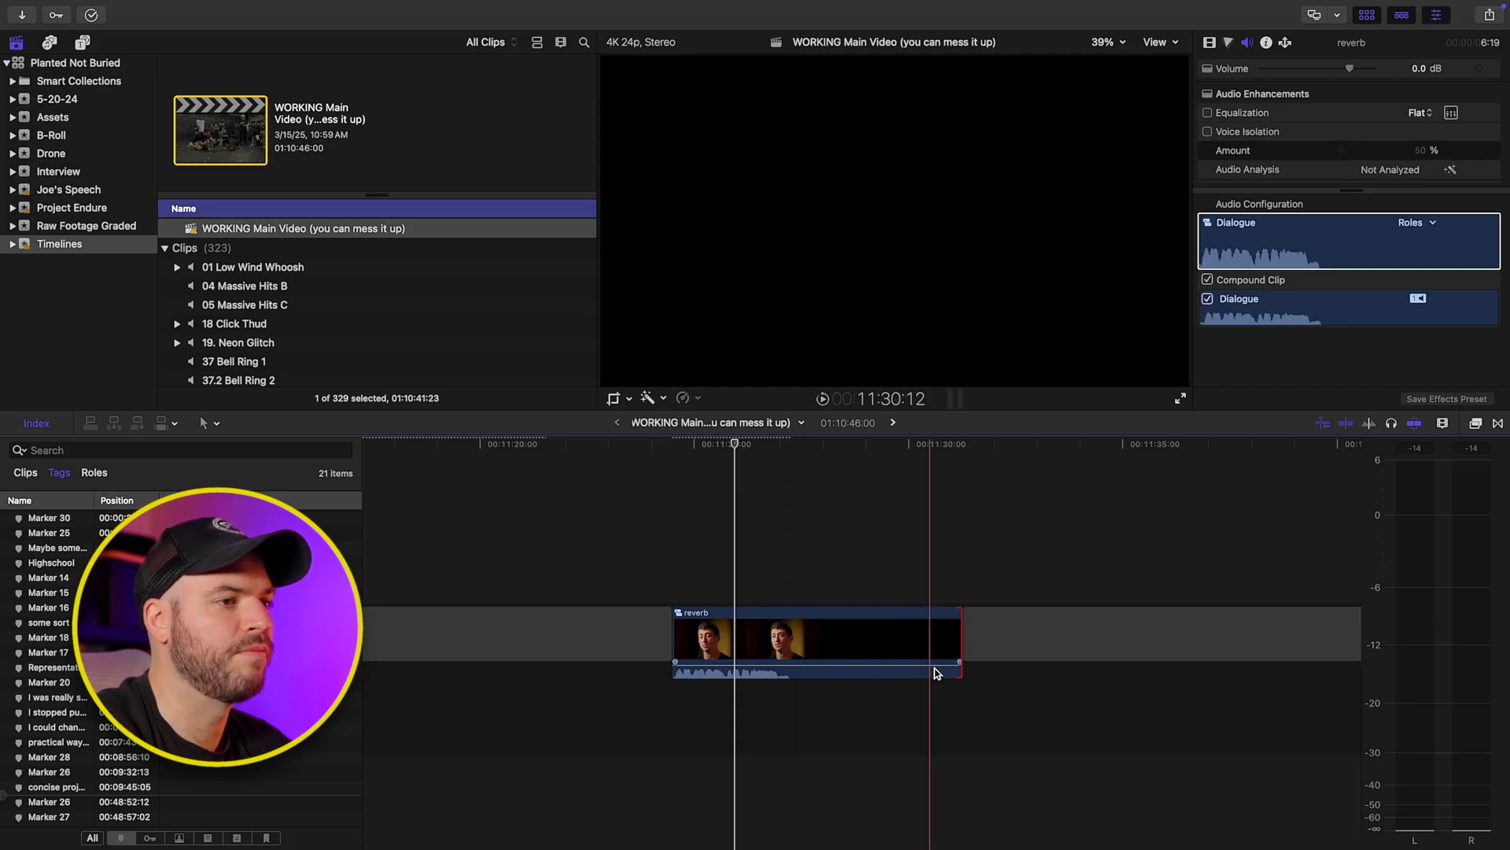
Step: Apply the Cathedral 2 reverb to the reverb clip and lower its Amount below 50
left_click(776, 639)
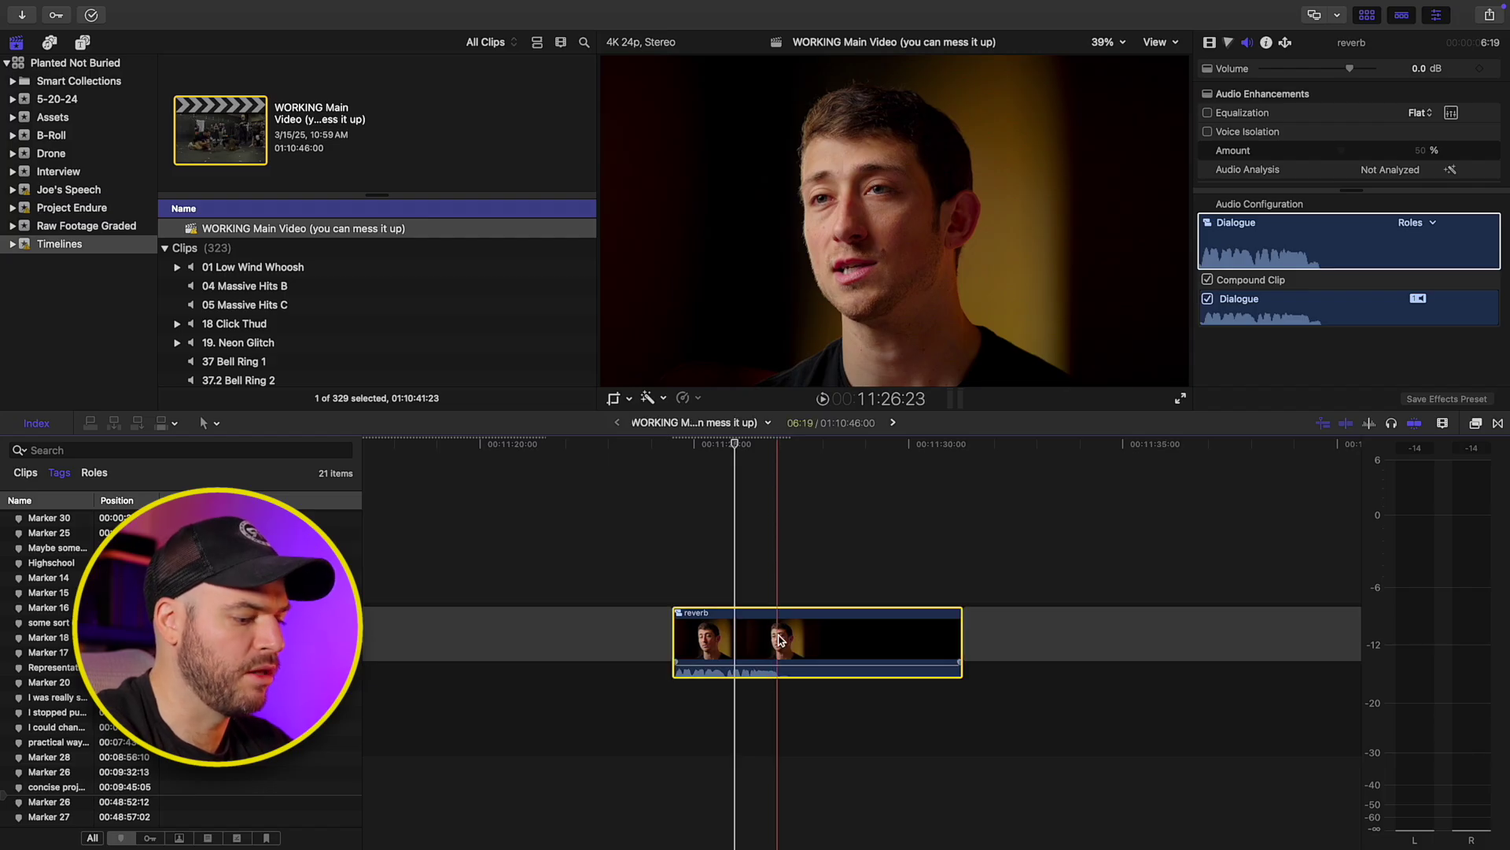
key("super+5")
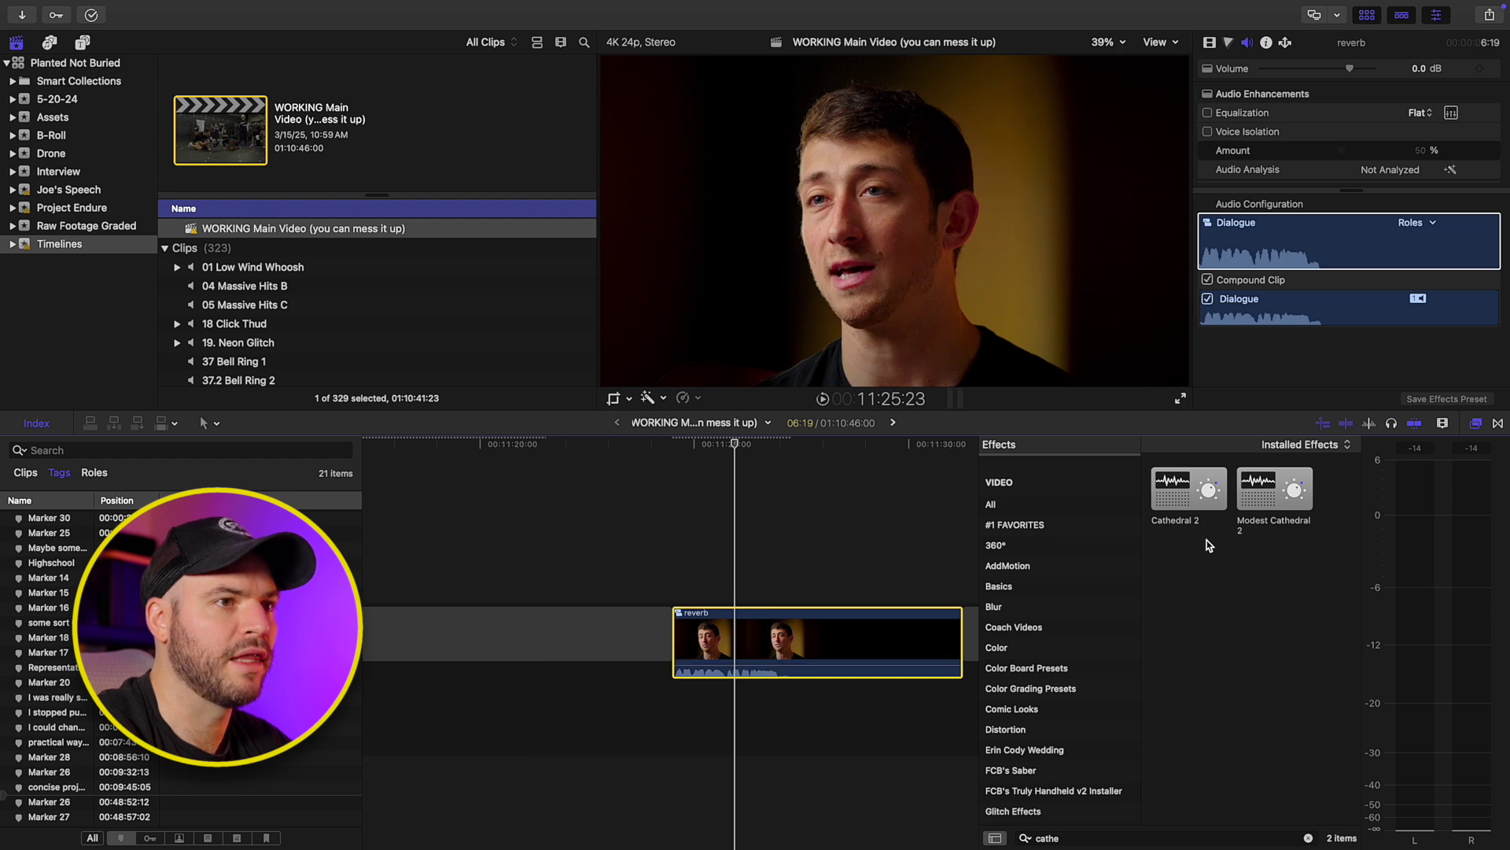
double_click(1181, 497)
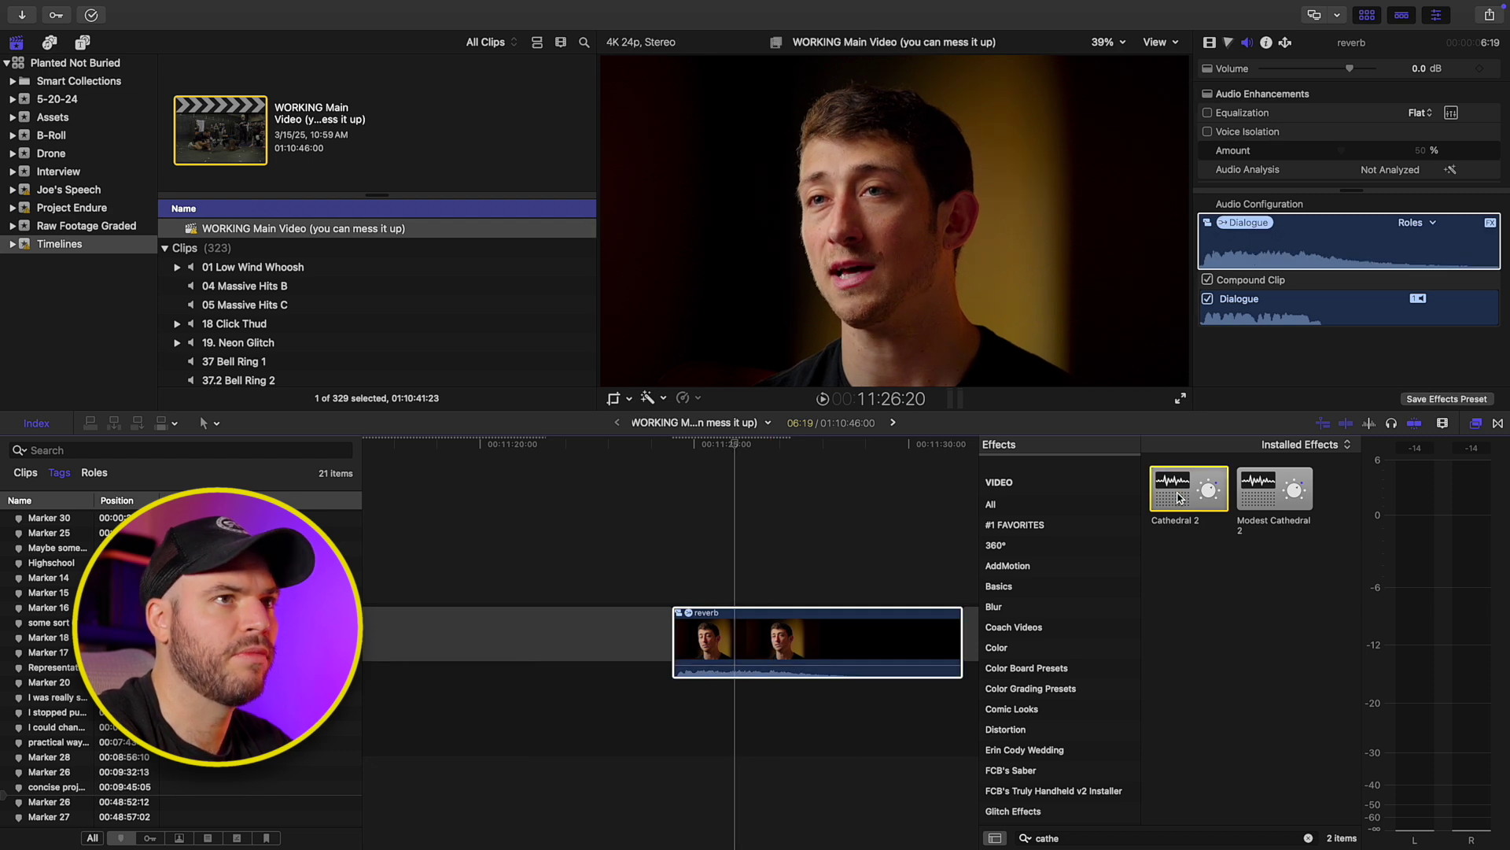
scroll(1337, 158, "down", 5)
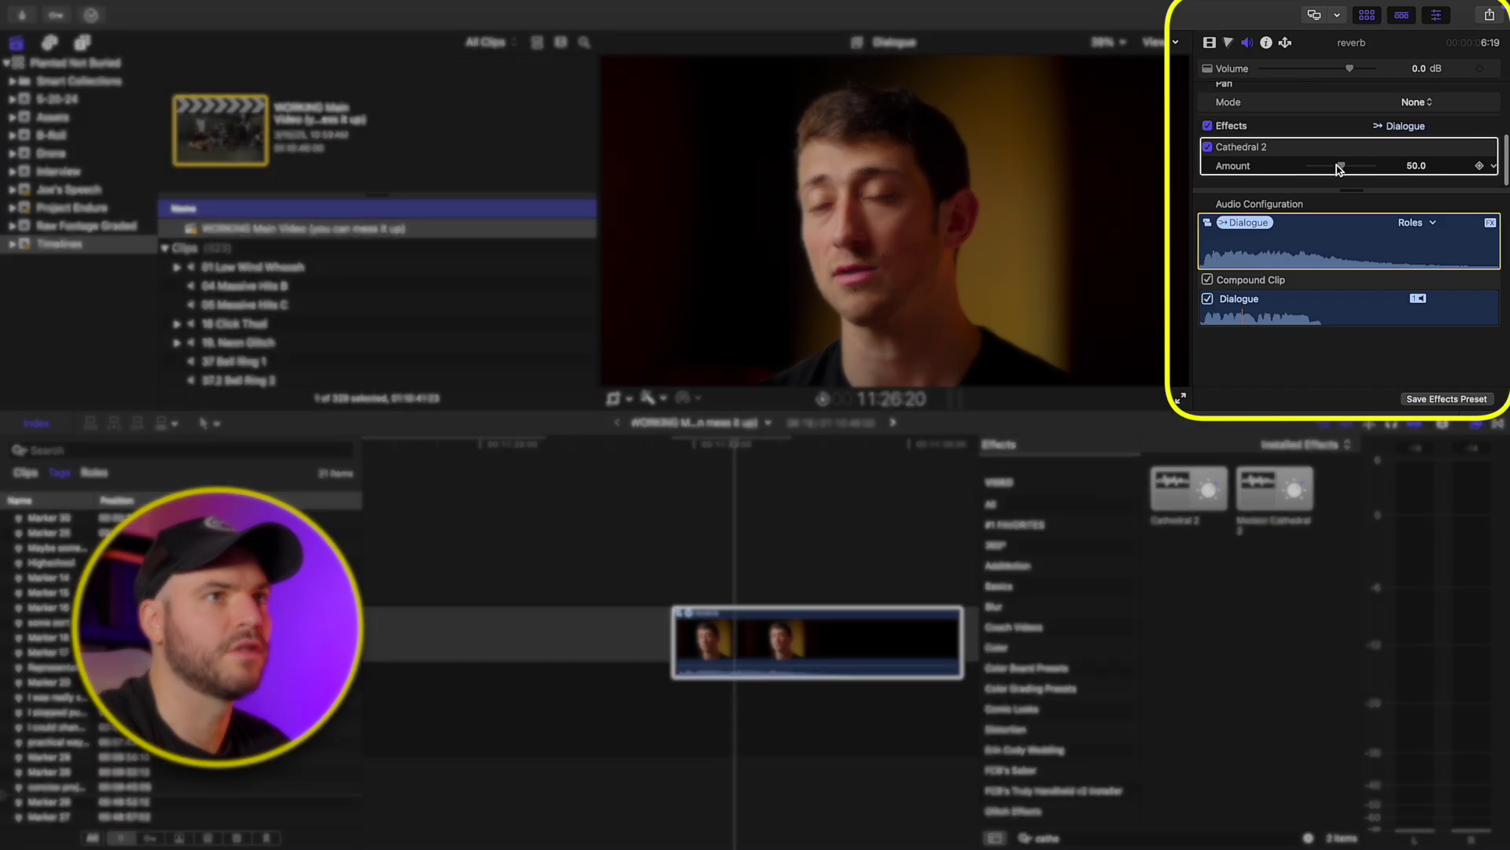
left_click_drag(1340, 168, 1322, 171)
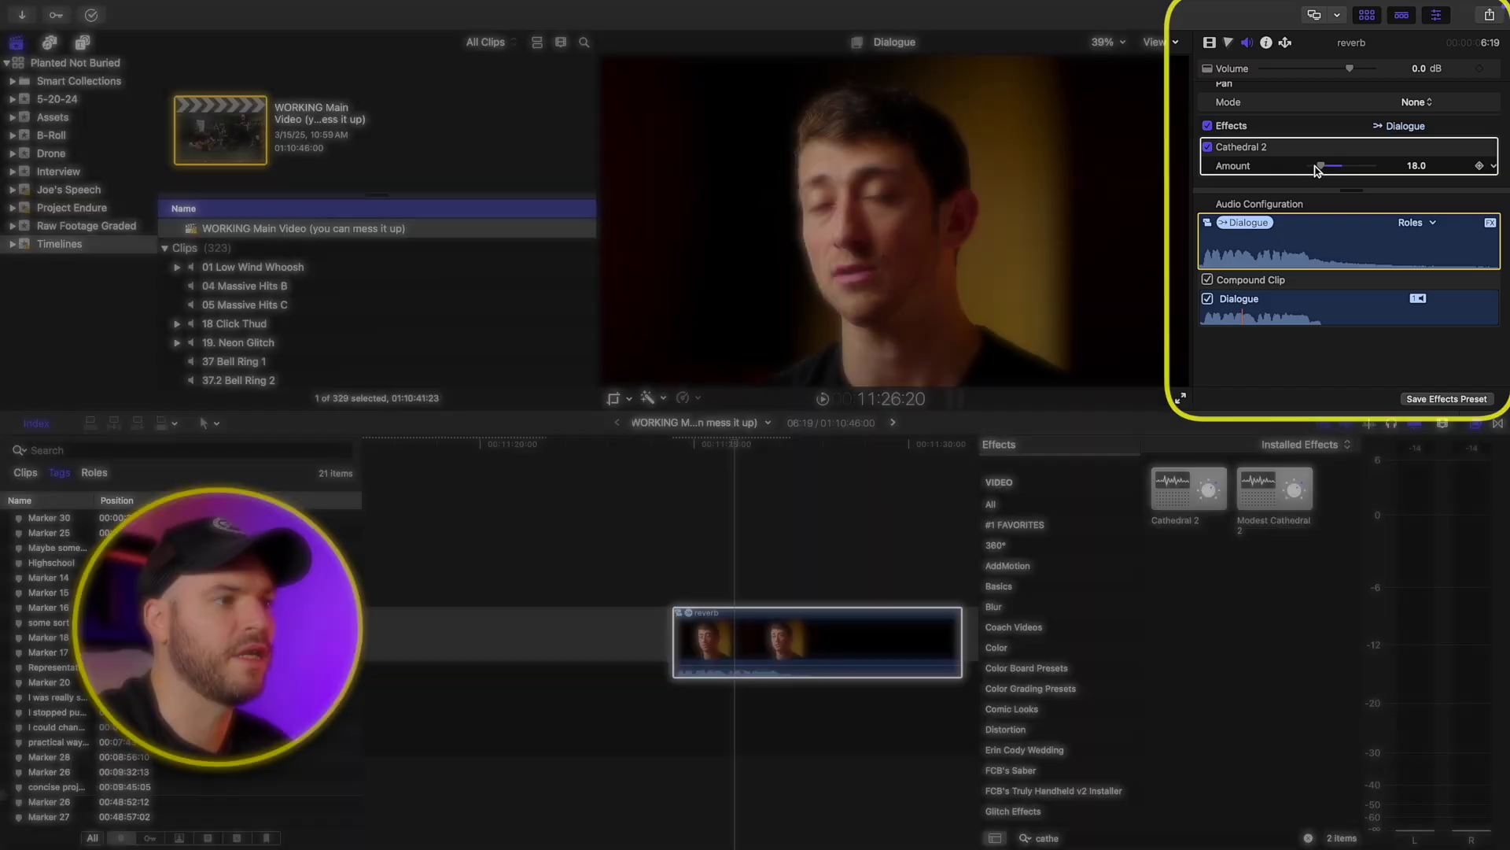
key("super+5")
Step: Play the reverb clip from its start to review the reverb tail
left_click(674, 590)
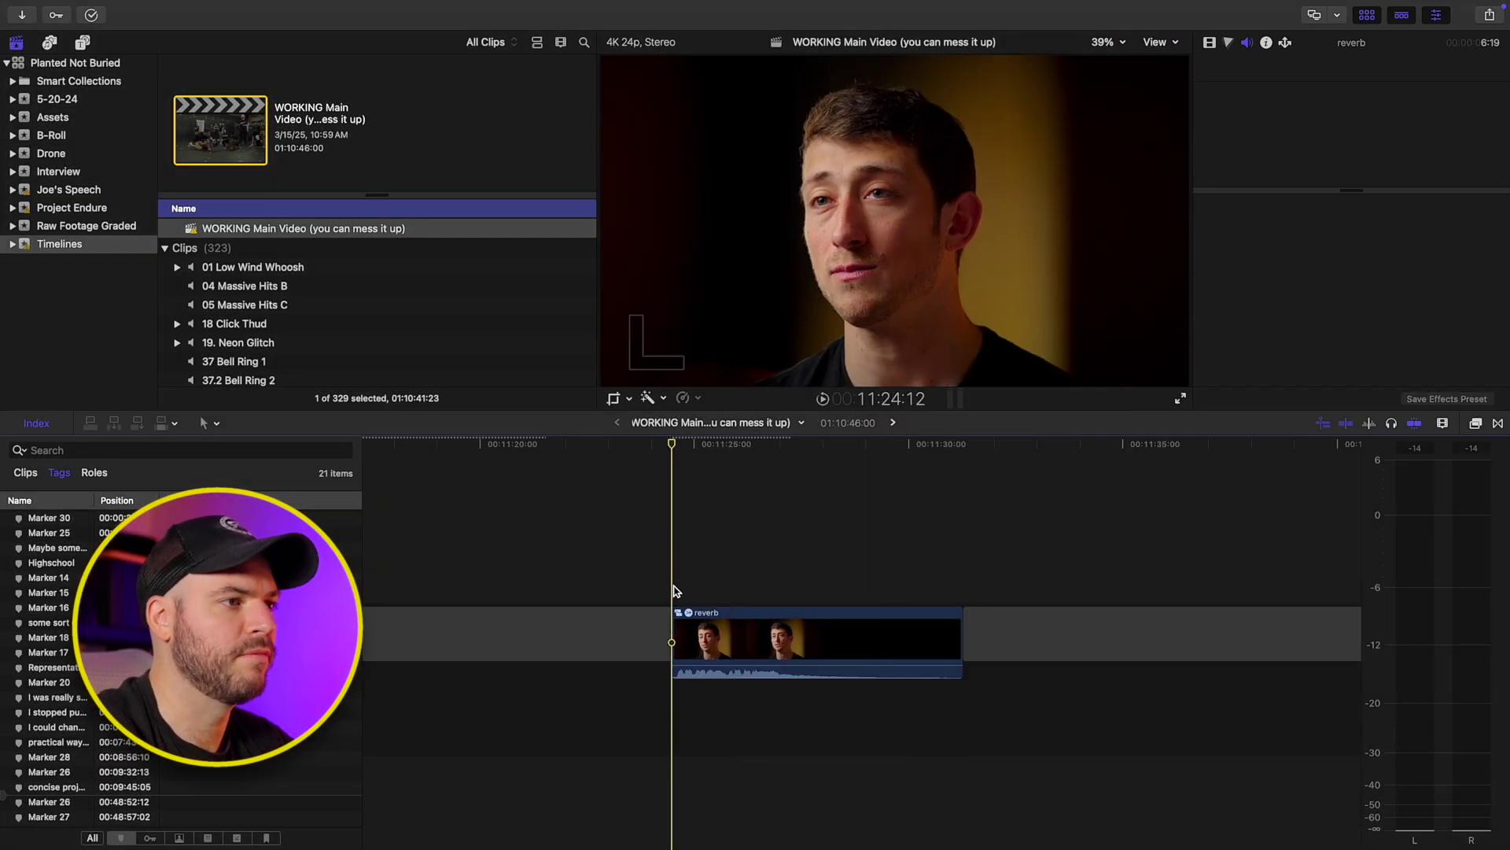
key("space")
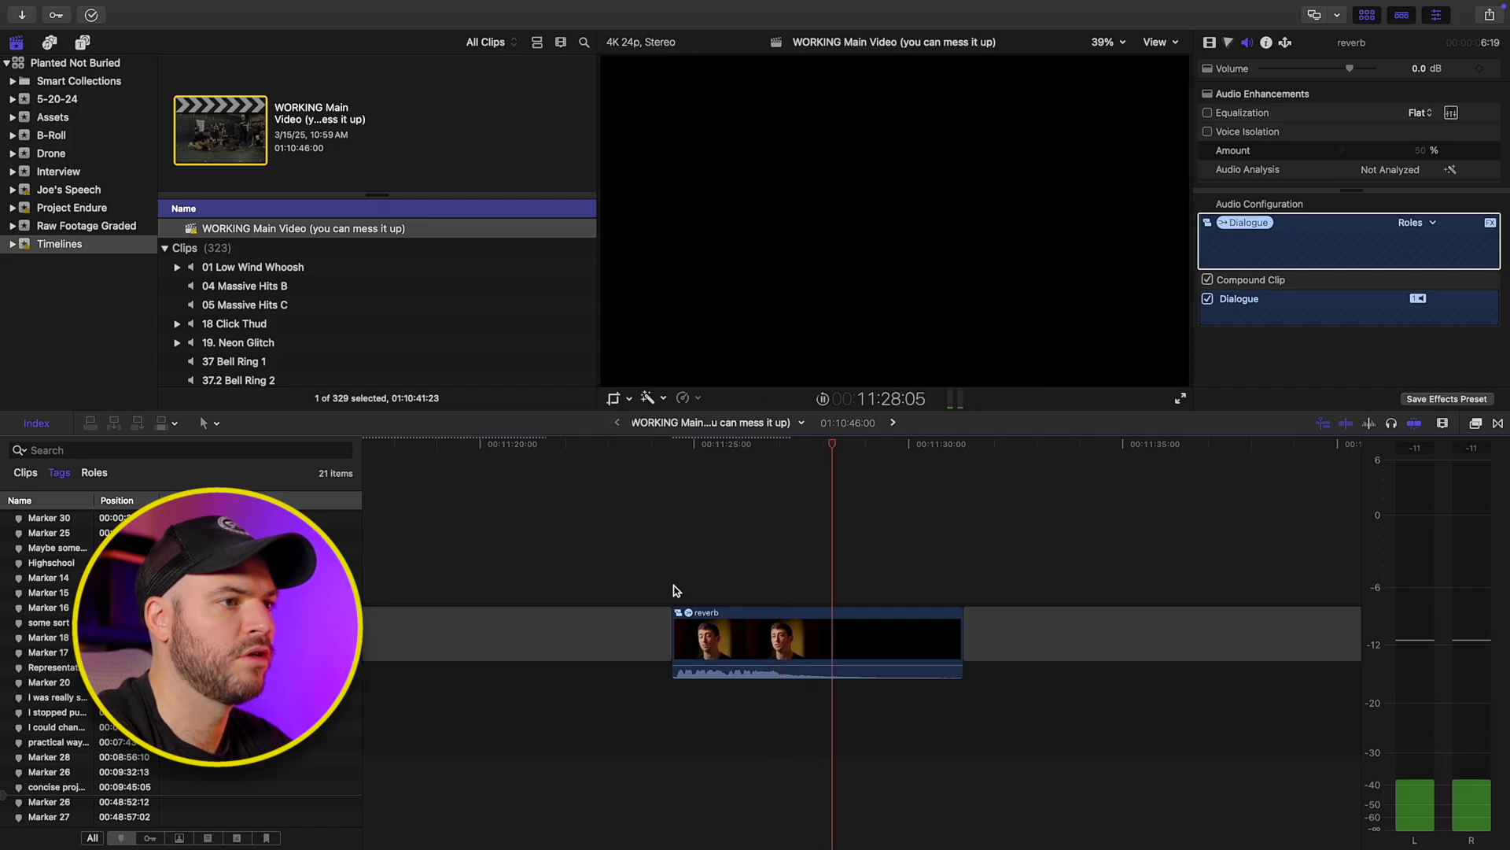
scroll(674, 590, "right", 3)
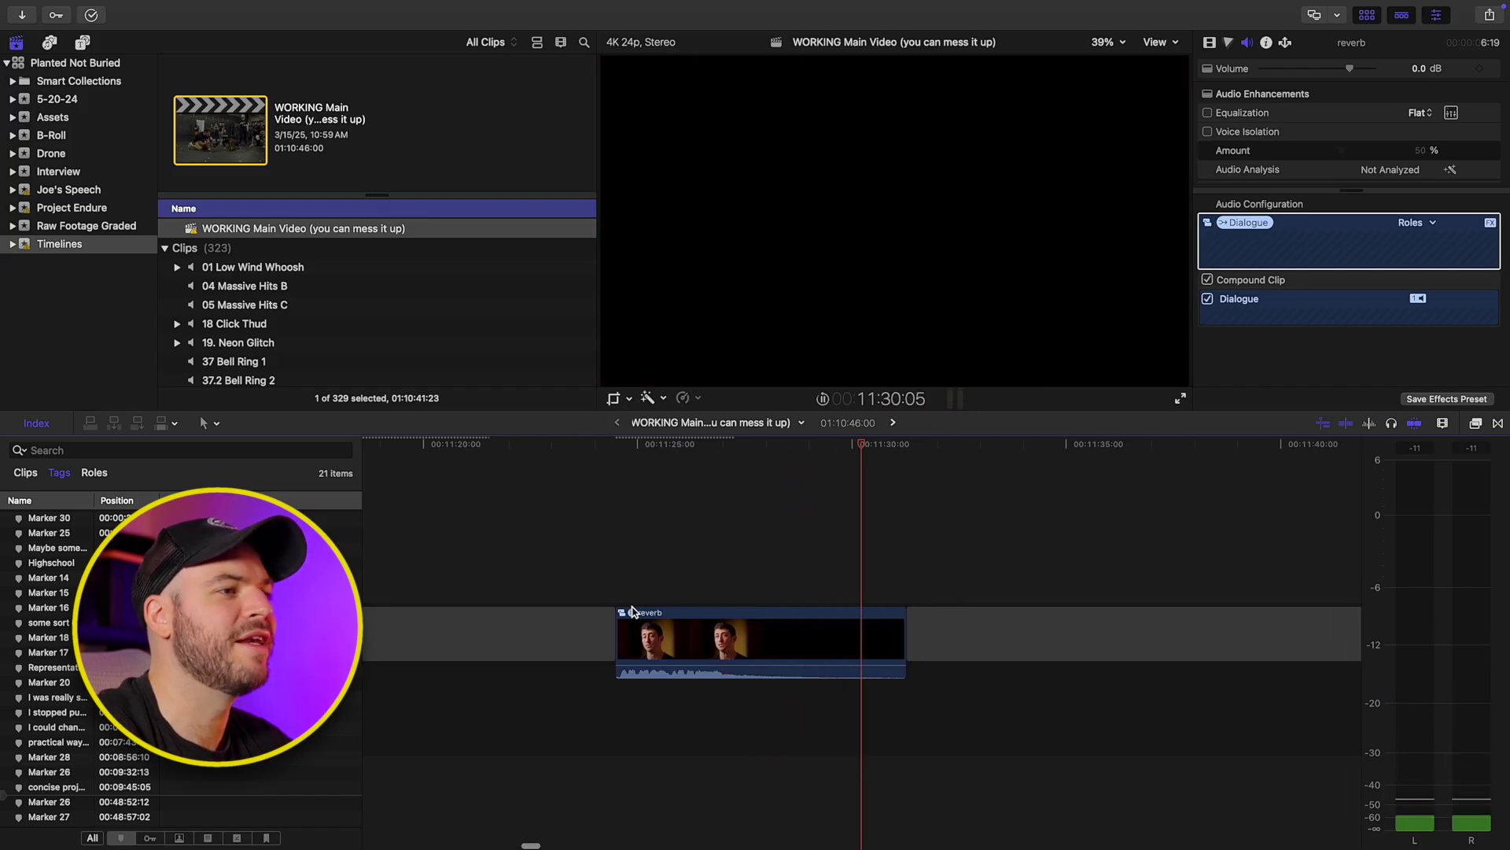
key("space")
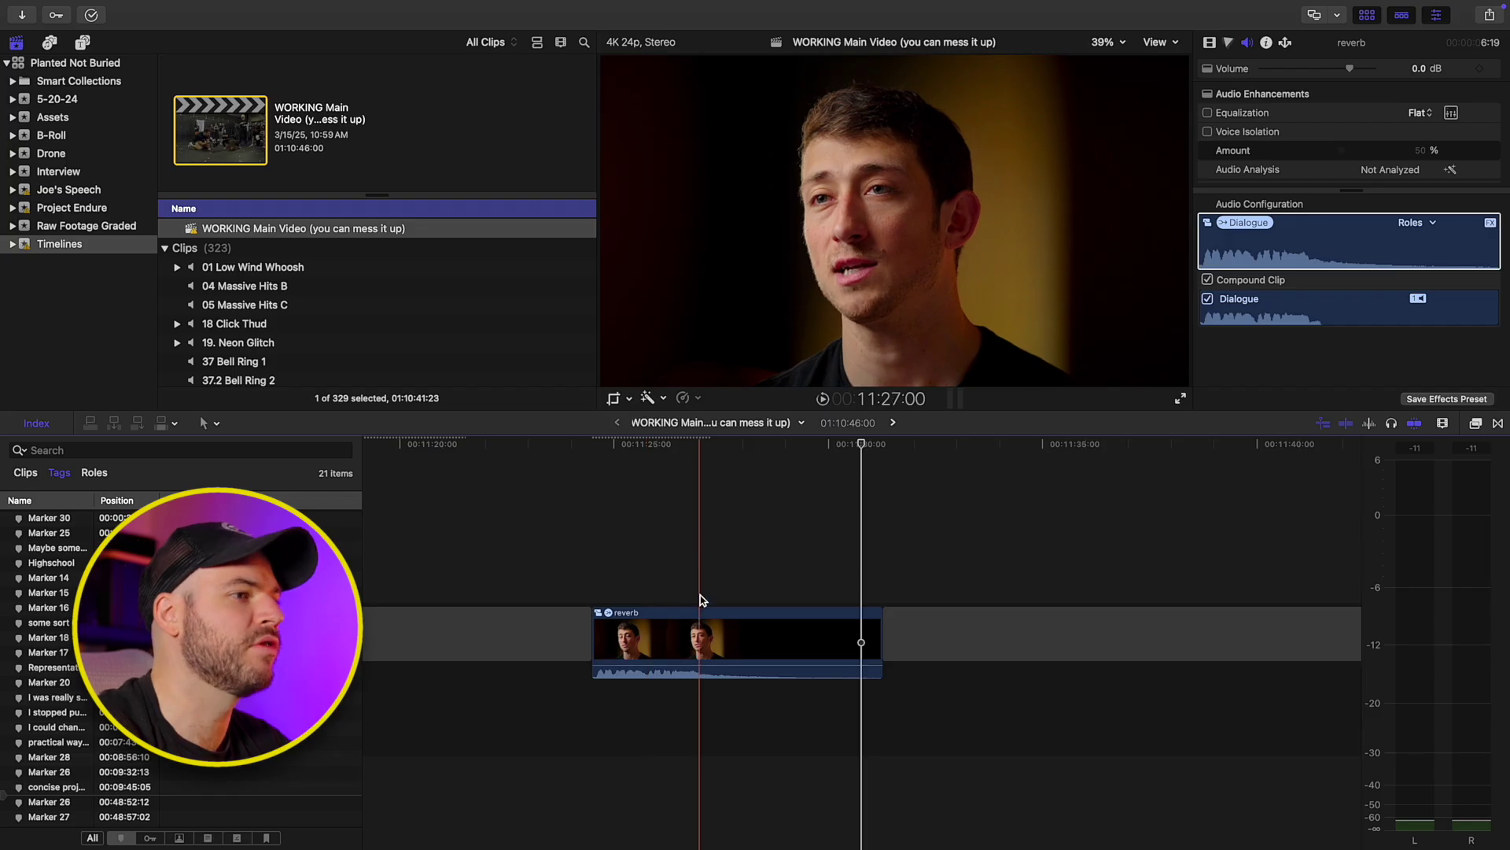
mouse_move(690, 674)
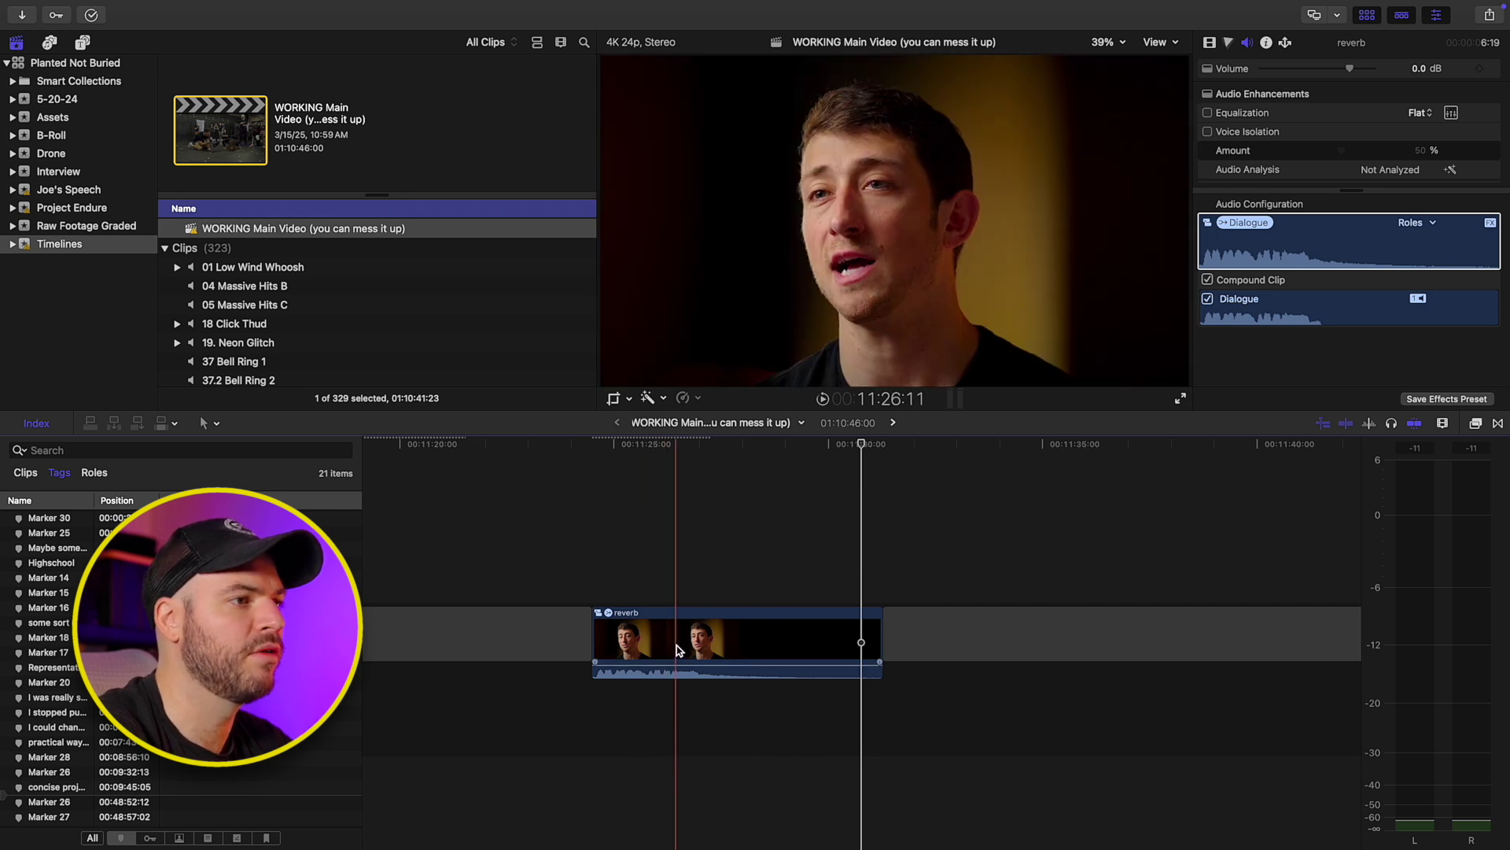
Step: Expand the reverb clip's audio and trim its video end back about 3 seconds, leaving the audio tail
left_click(755, 640)
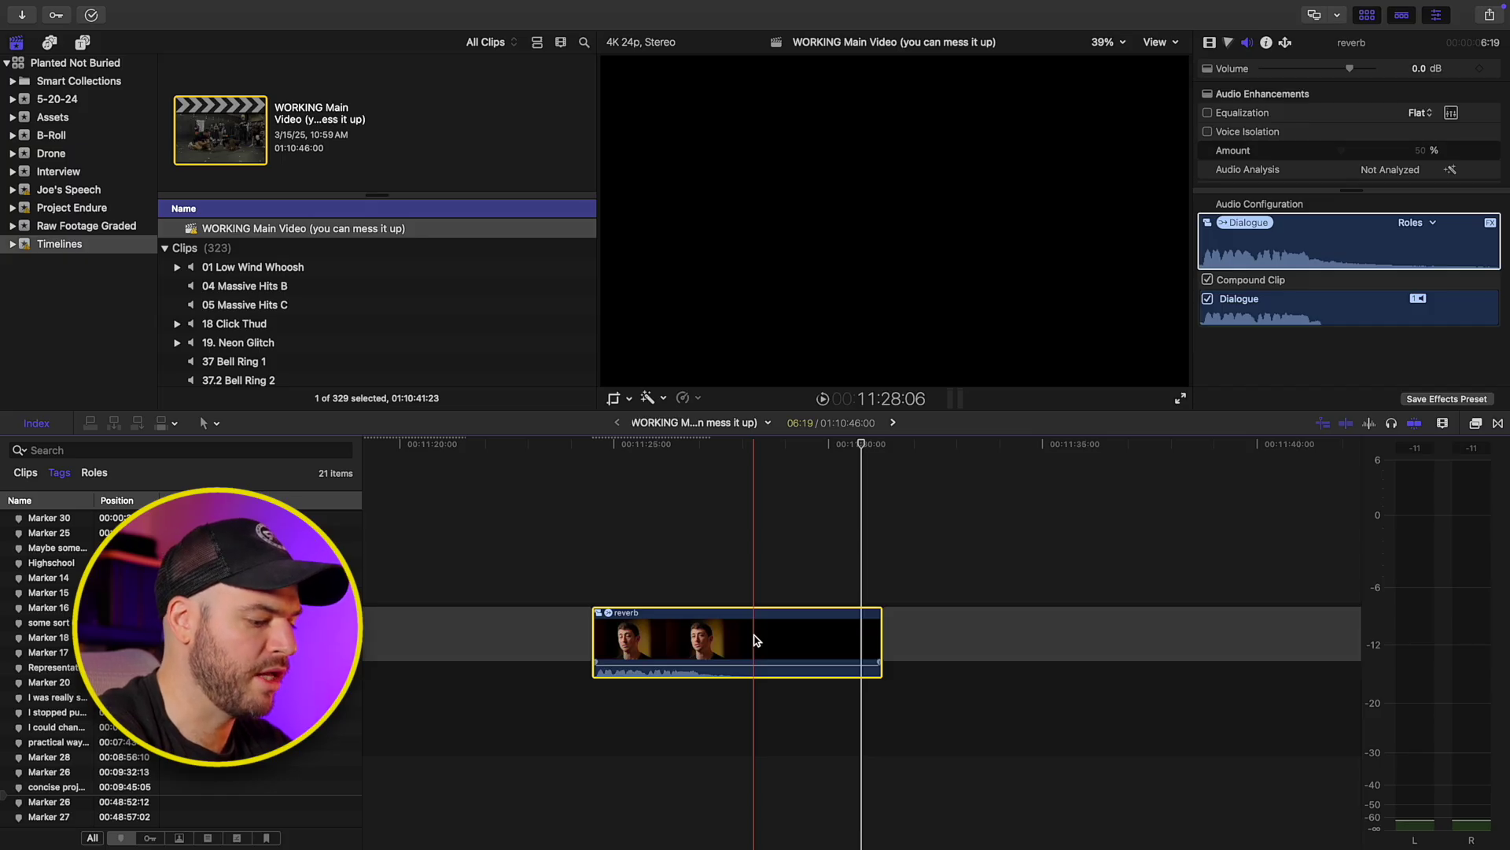
key("ctrl+s")
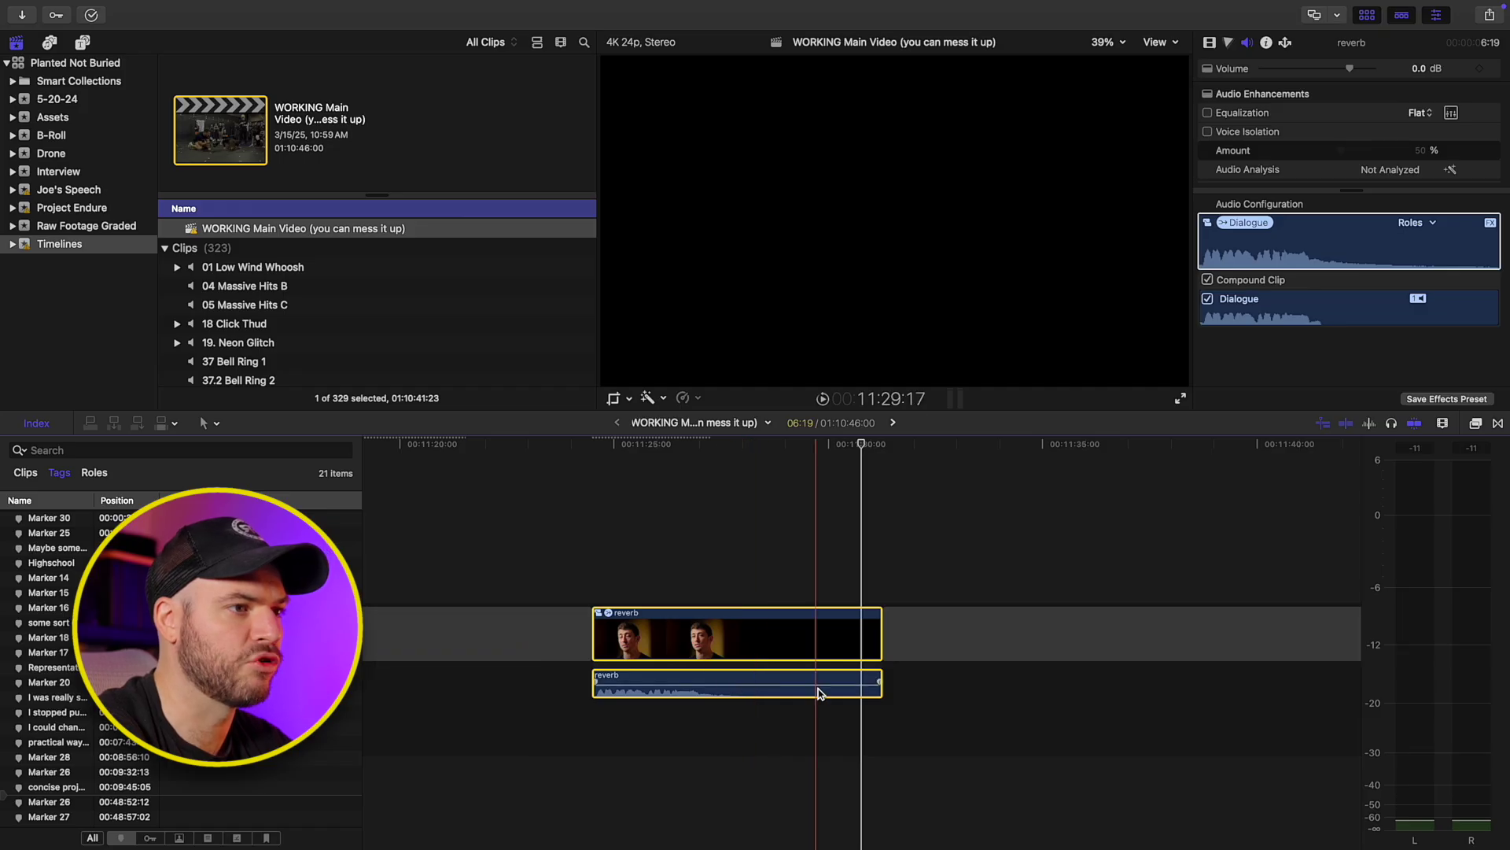
left_click(715, 583)
left_click(712, 638)
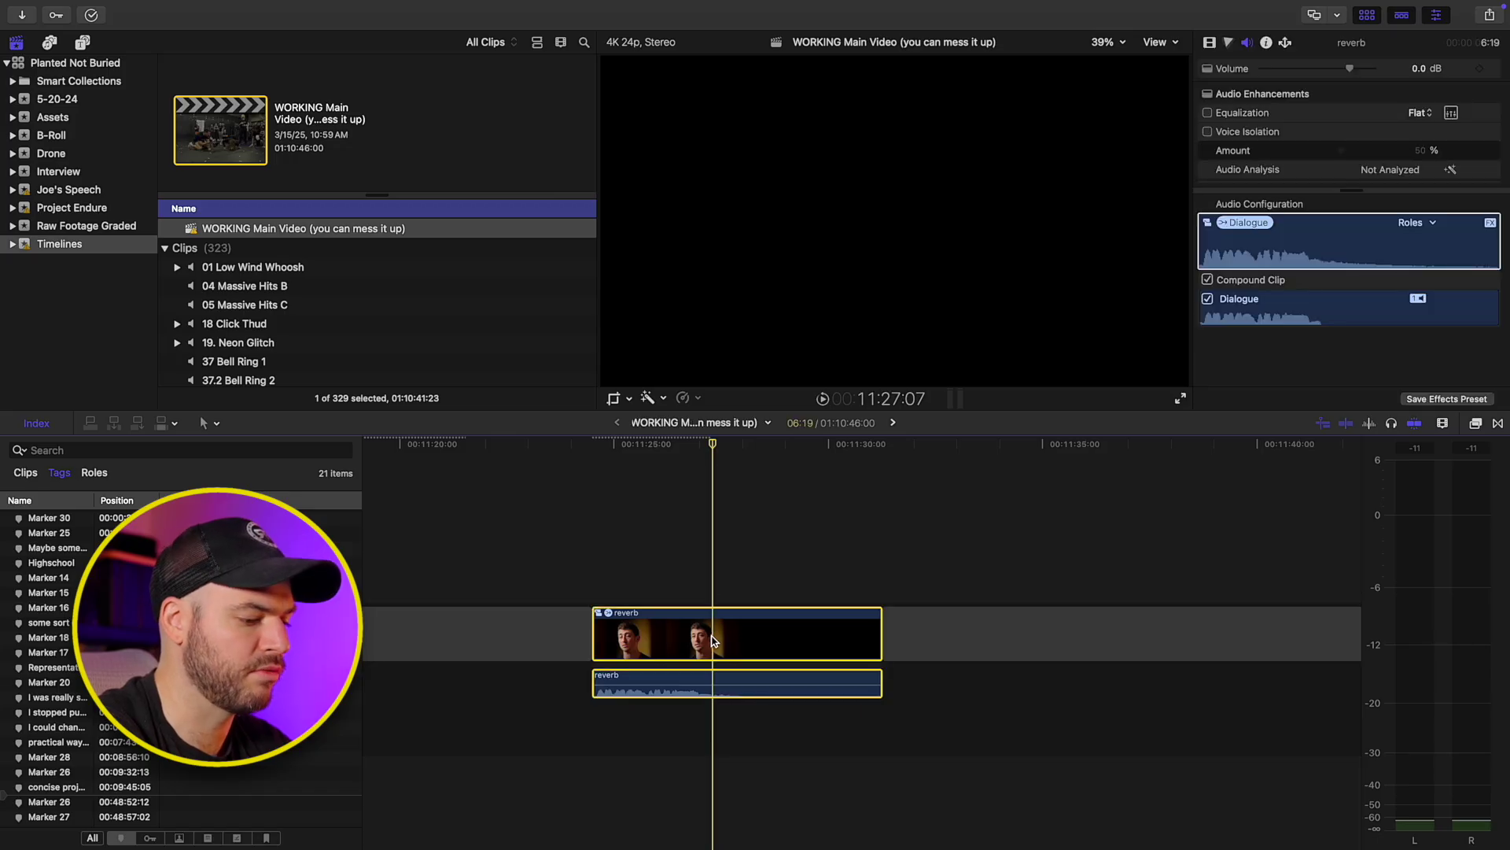
left_click_drag(881, 630, 704, 635)
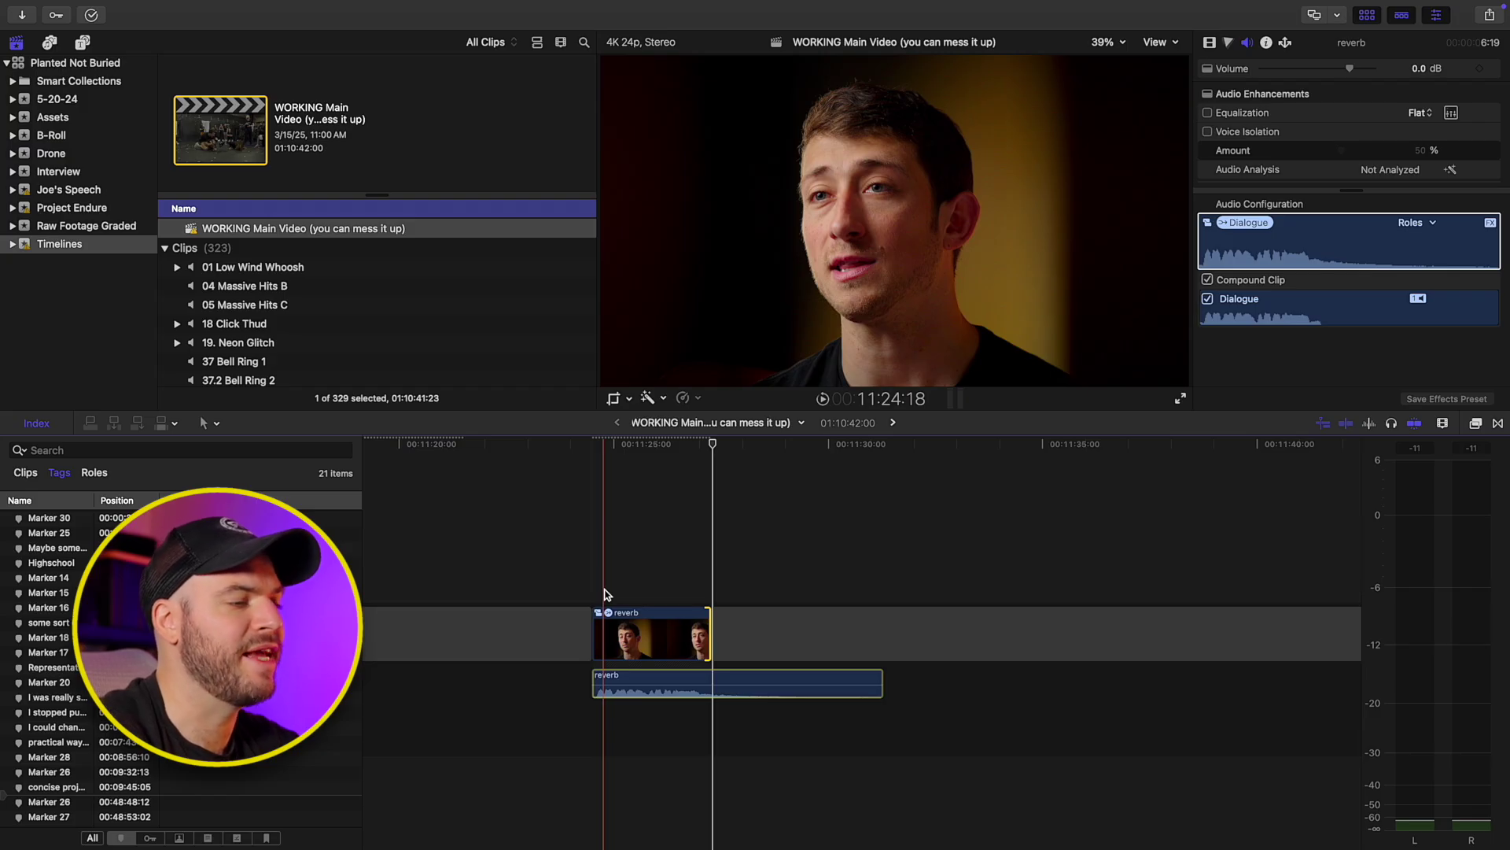
Step: Zoom and play through the instrumental music to locate its ending near 15:38:11
key("super+minus")
key("super+minus")
key("super+minus")
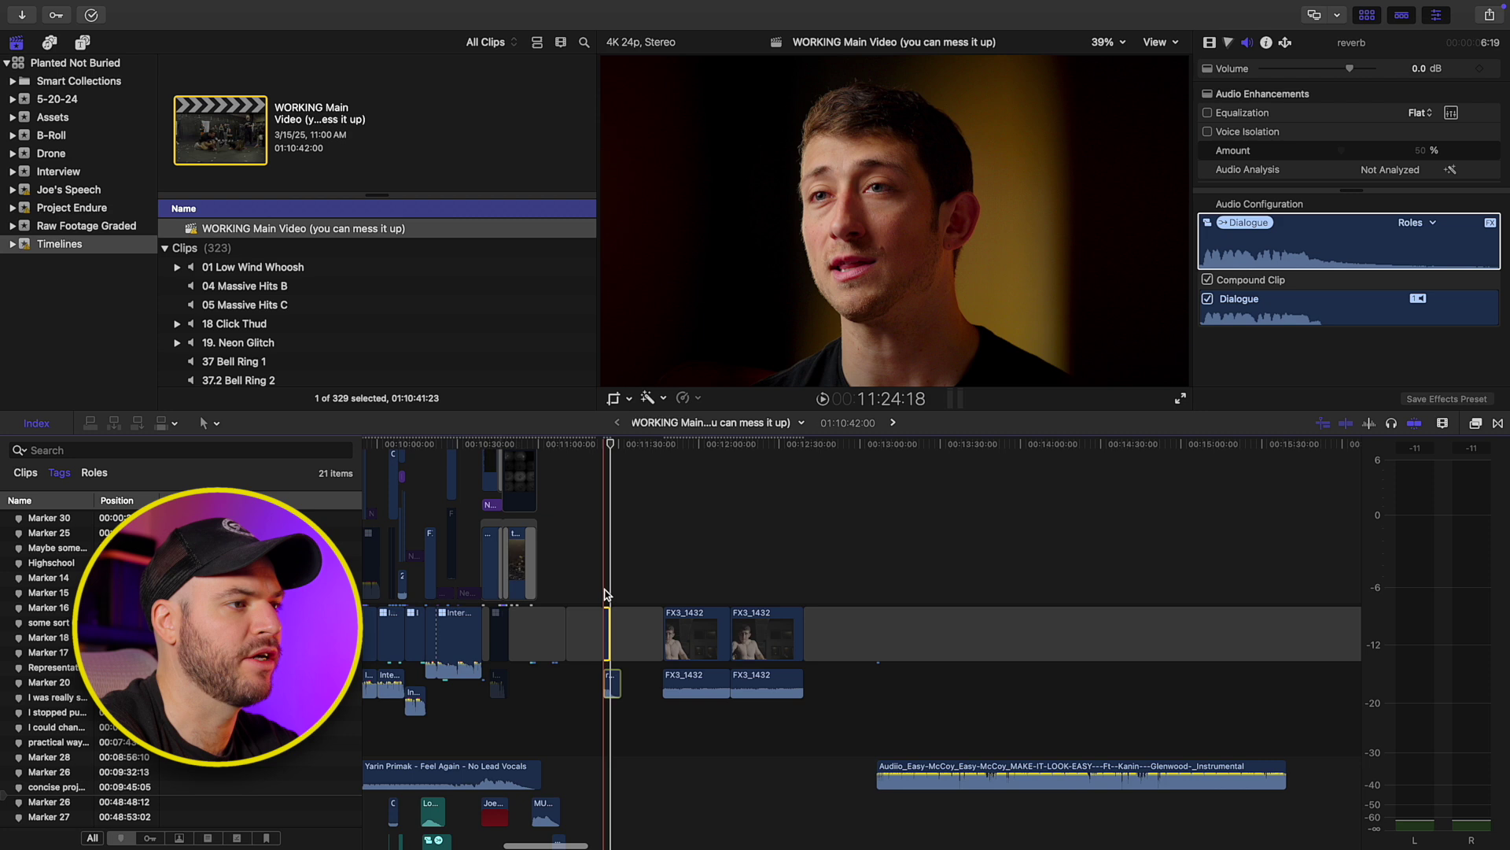
key("super+minus")
left_click(1152, 574)
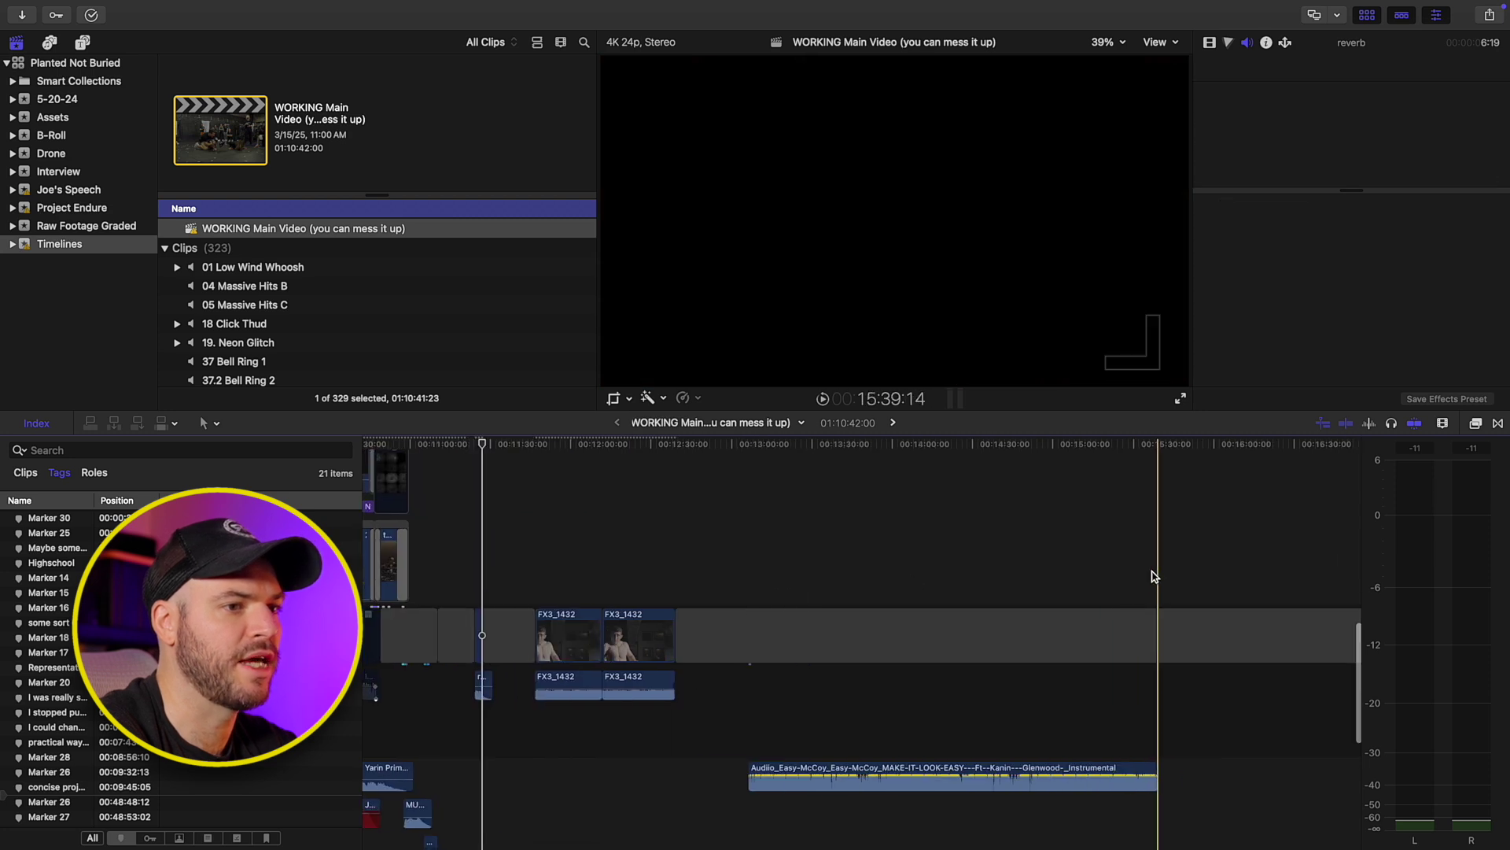
key("super+equal")
key("super+equal")
key("super+equal")
key("super+equal")
key("super+equal")
key("space")
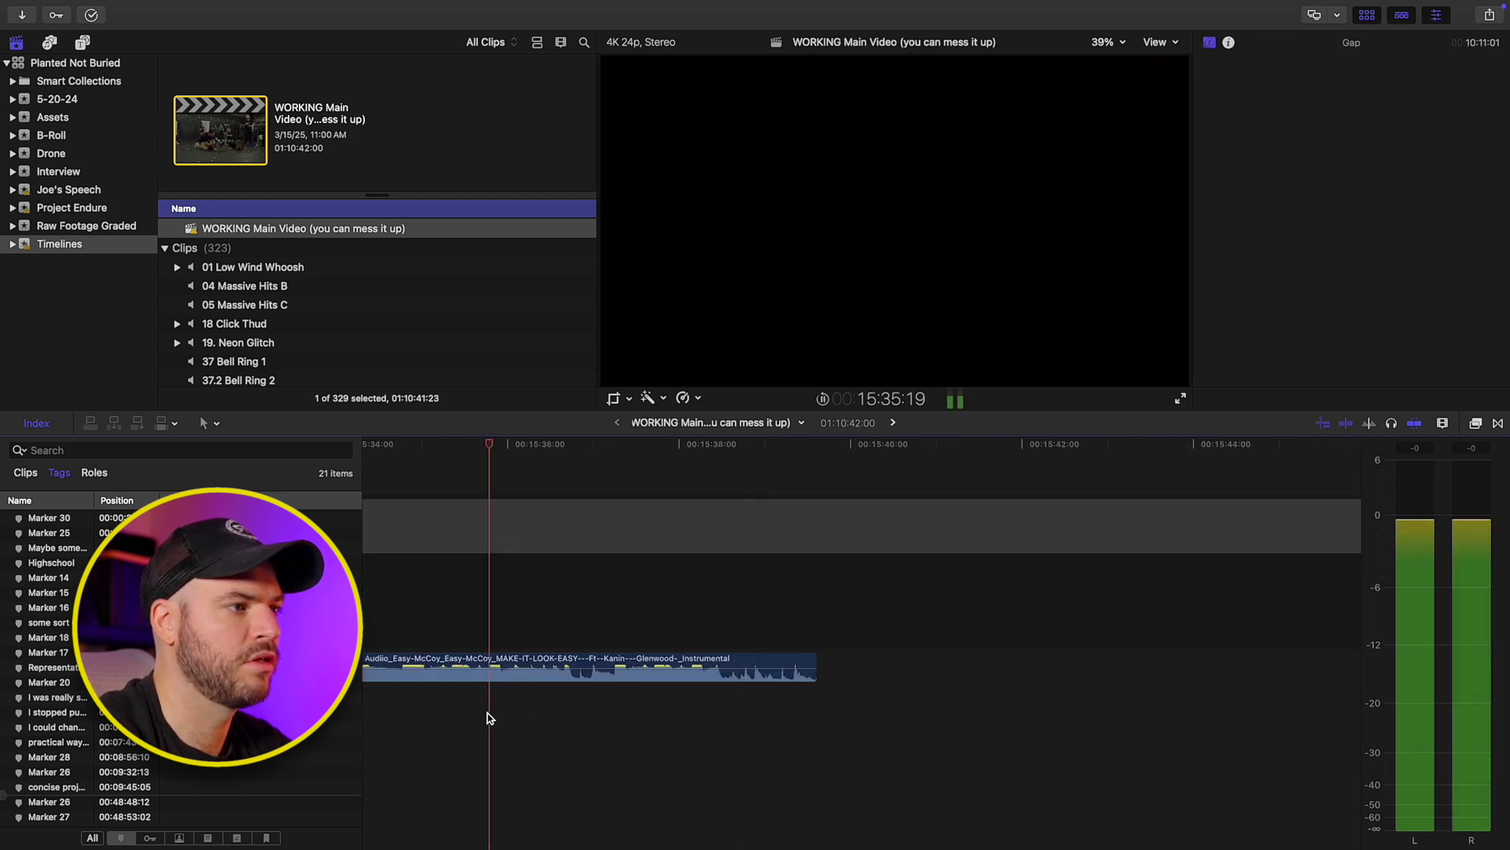
key("super+minus")
key("super+minus")
scroll(692, 711, "left", 3)
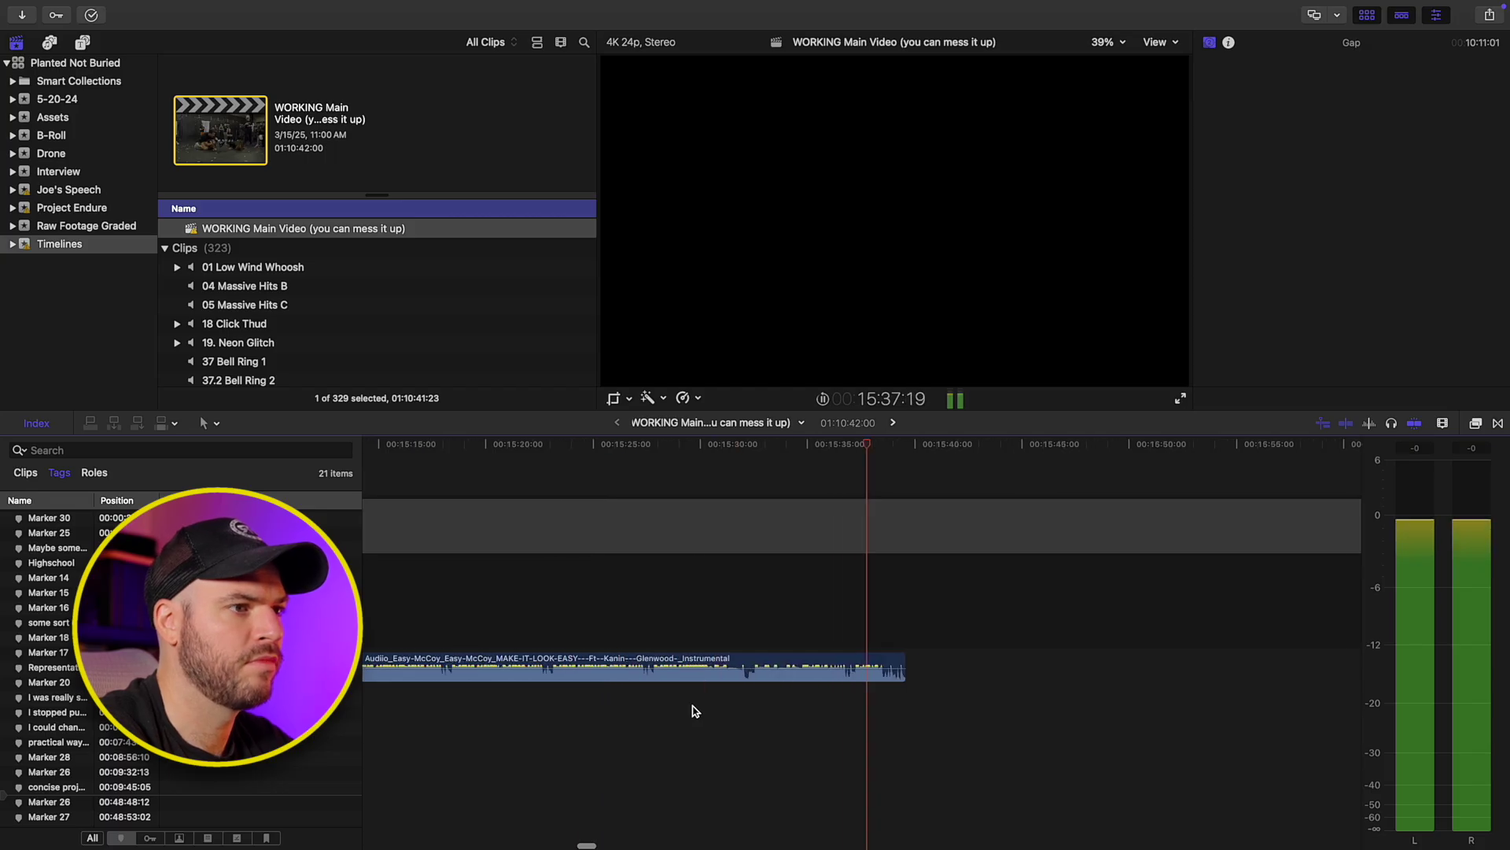
key("space")
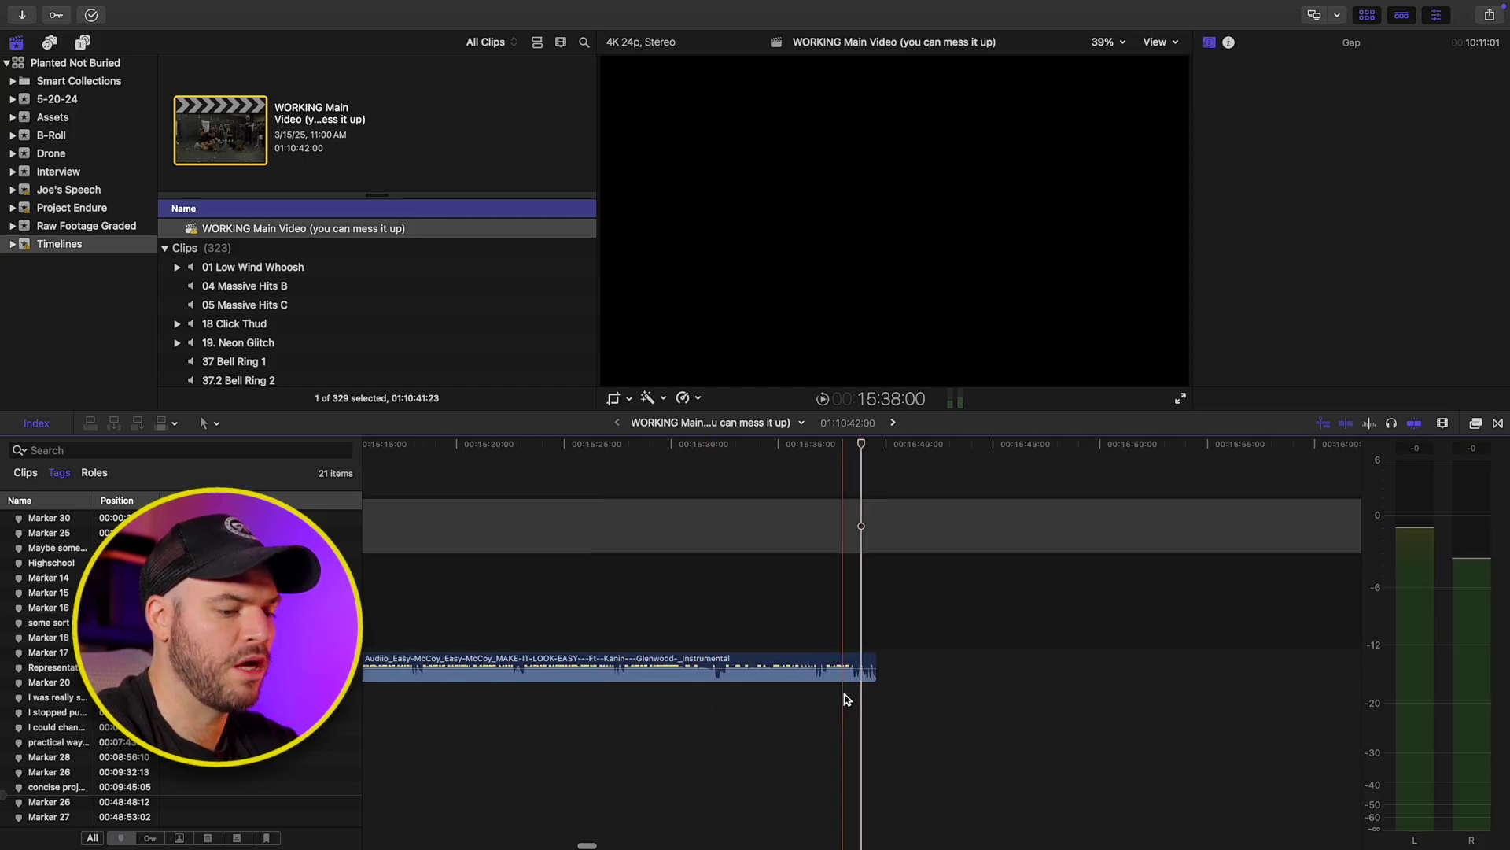
key("super+equal")
key("super+equal")
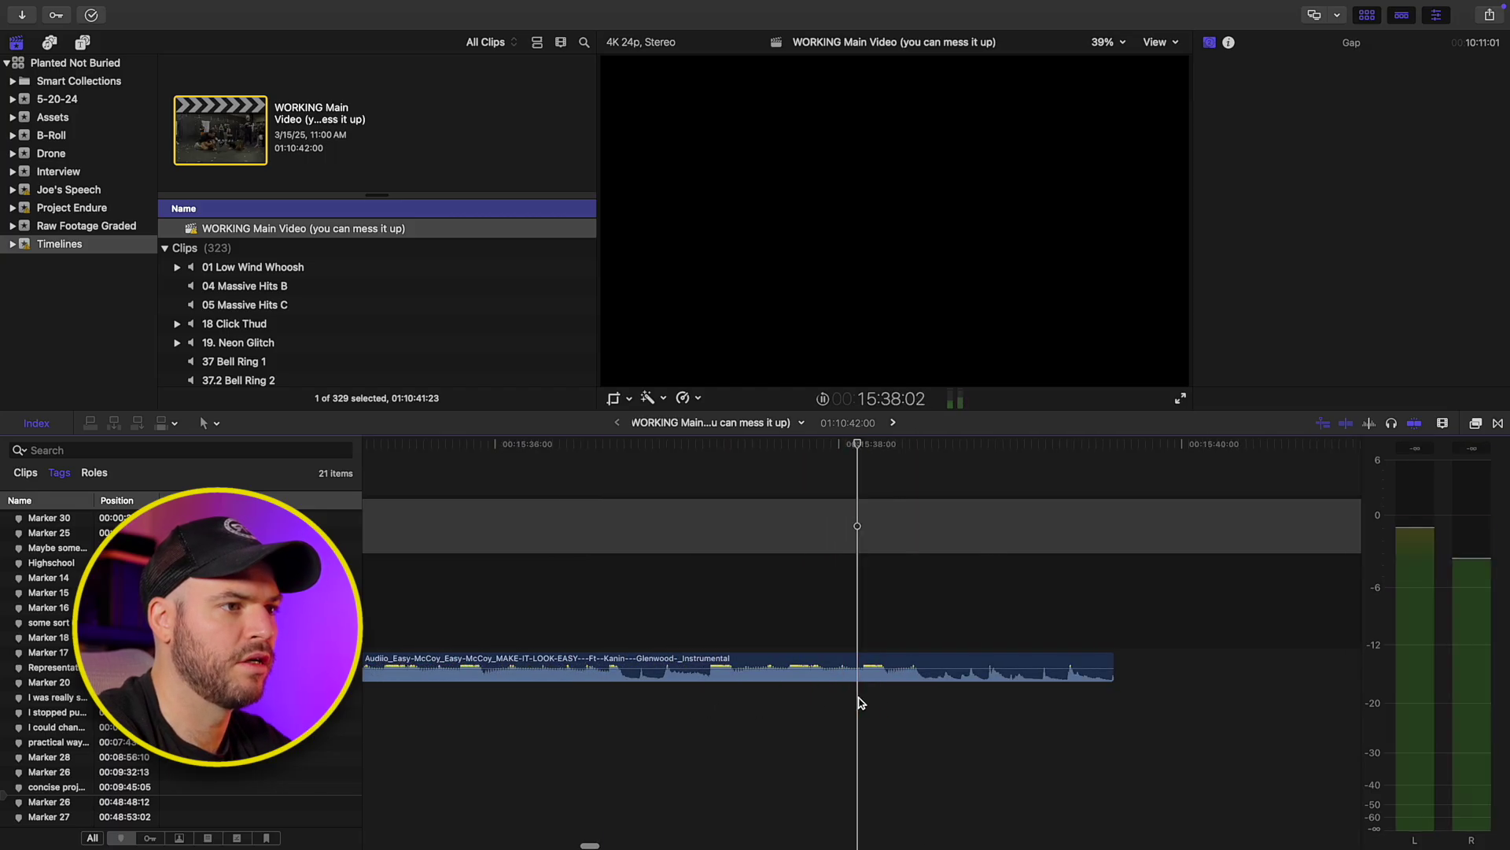
key("space")
key("space")
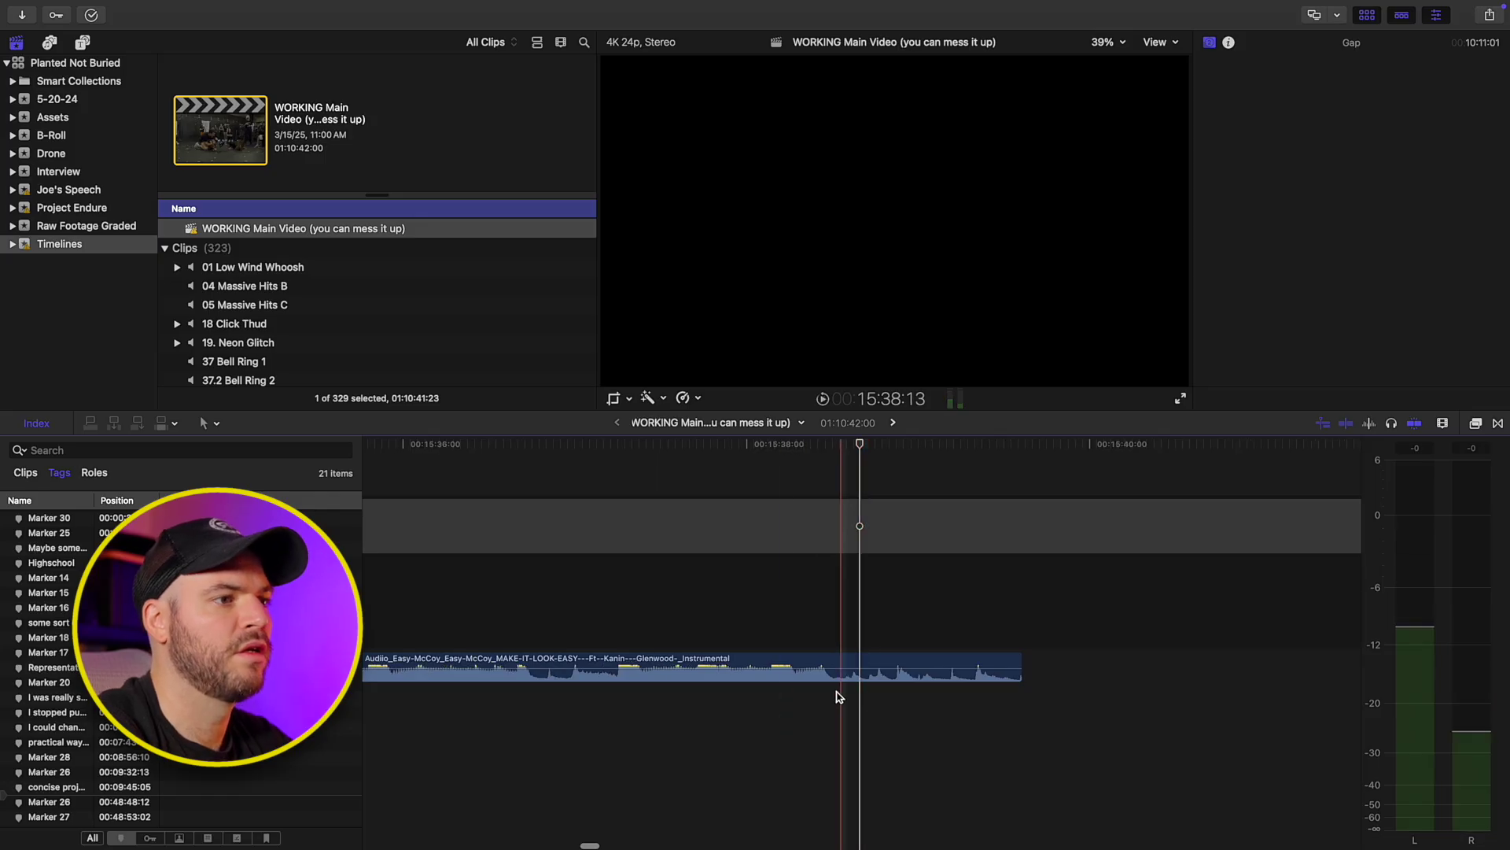
scroll(849, 660, "right", 1)
Step: Trim the instrumental music clip's end to the playhead at about 15:38:11
left_click(836, 663)
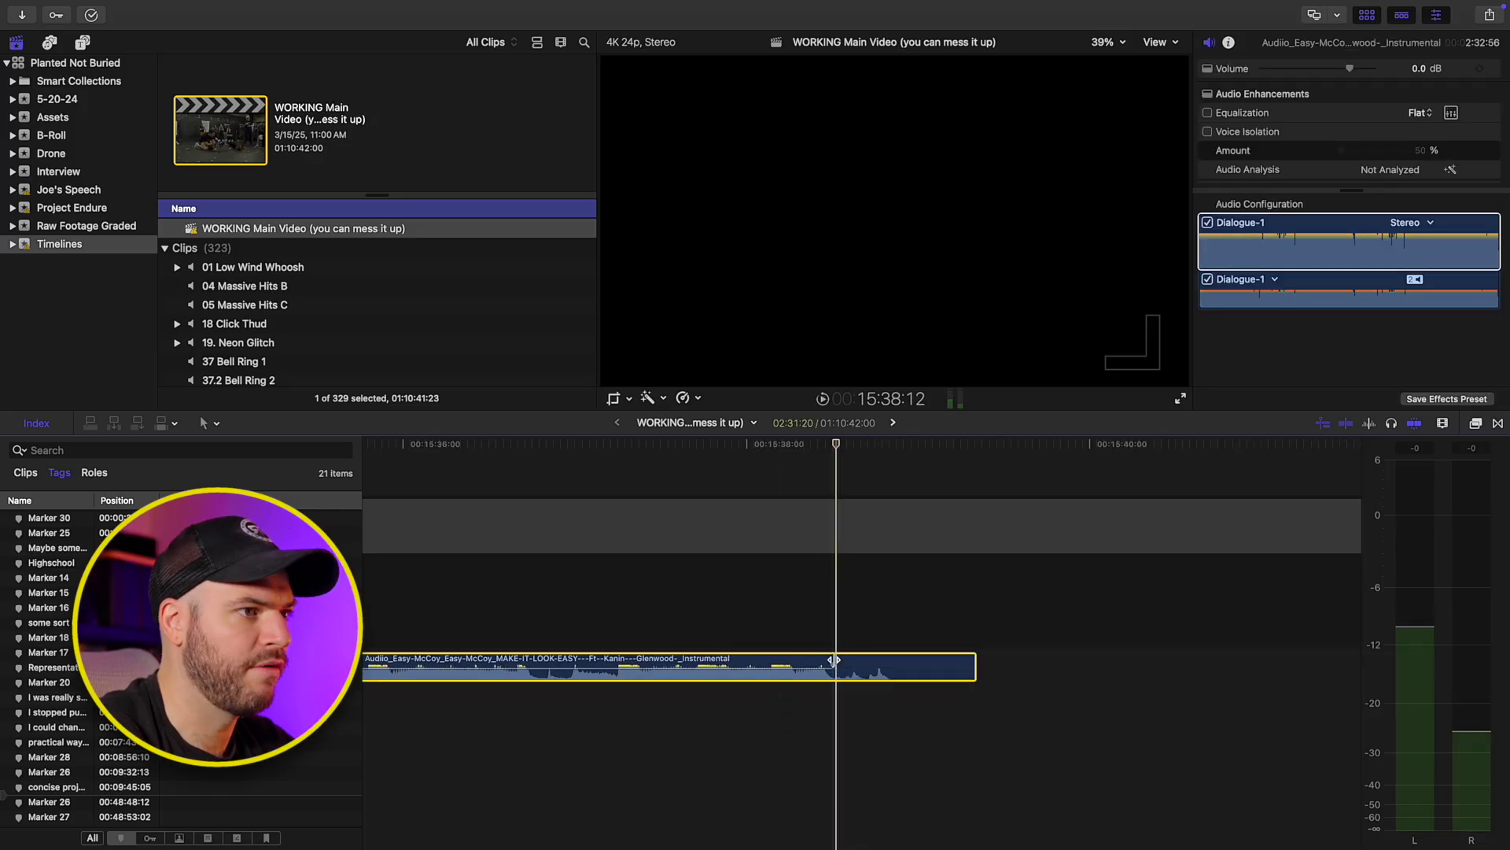
key("alt+]")
left_click(671, 716)
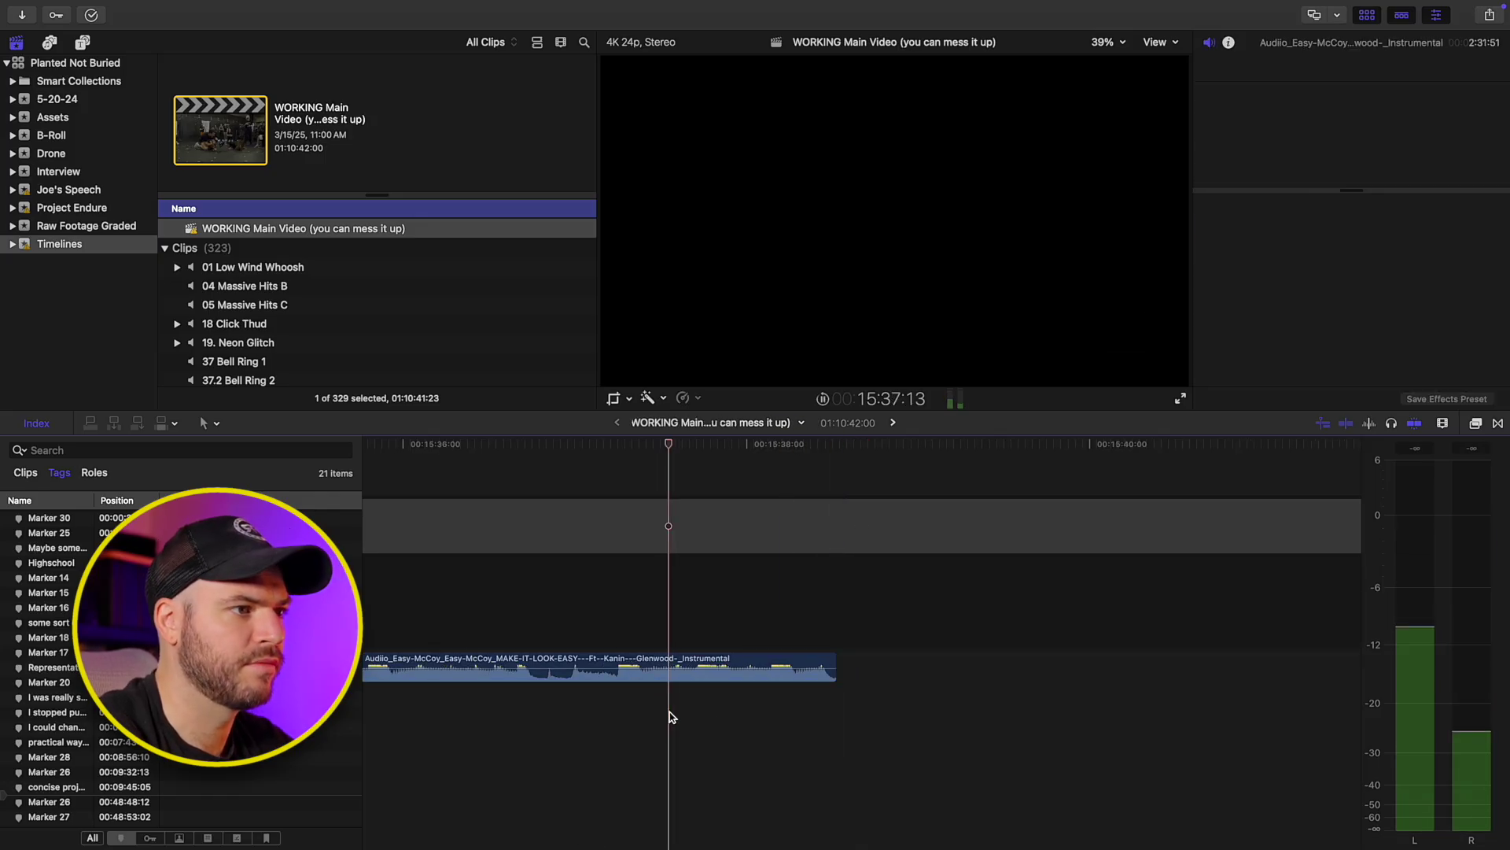
Step: Split off the music's last piece, duplicate it onto a lower lane, and make it a 'music reverb' compound clip
left_click(761, 702)
left_click(779, 665)
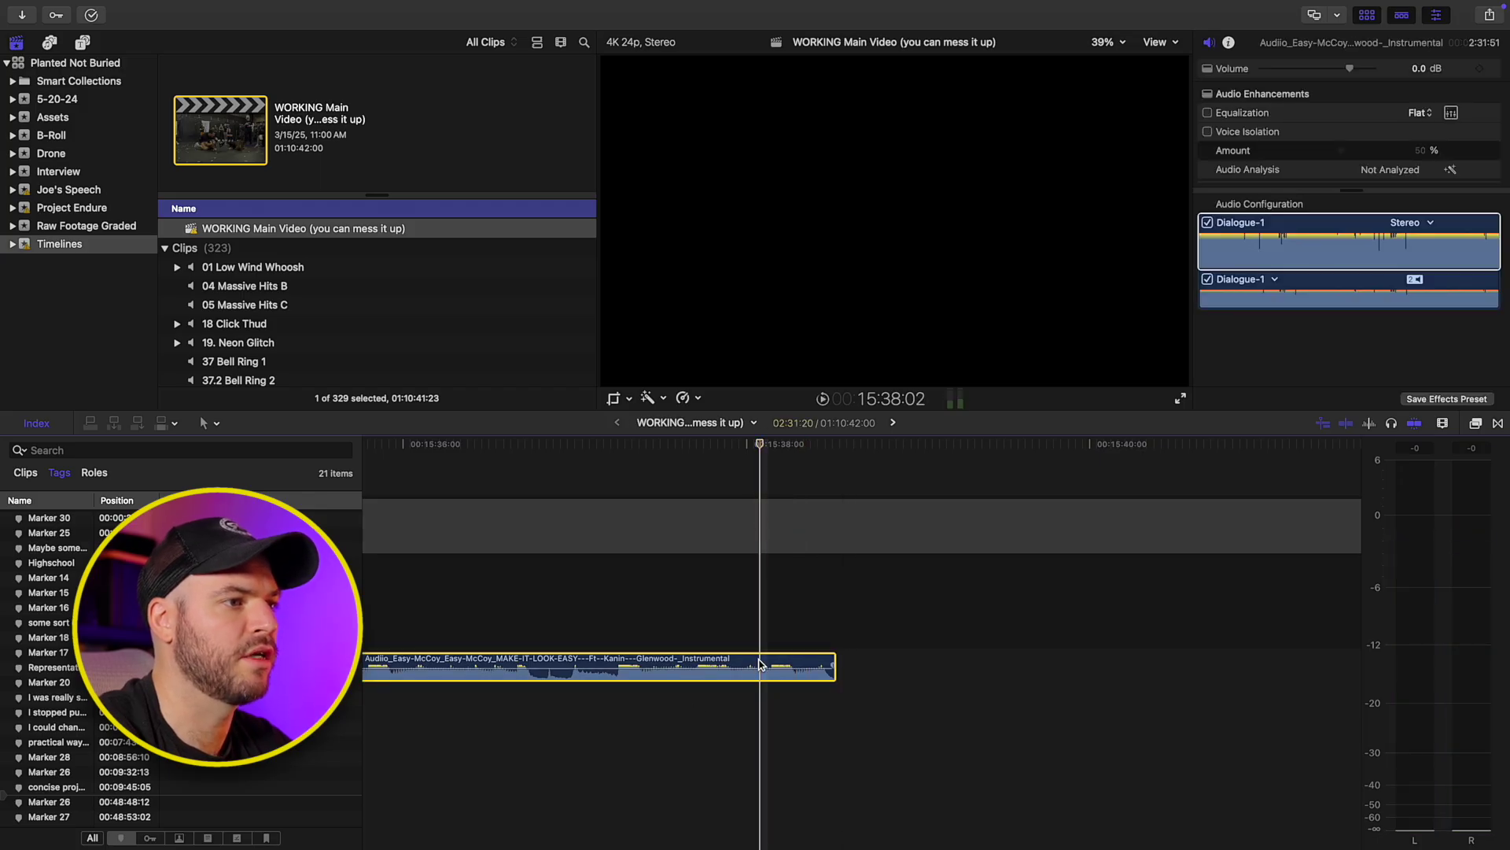
key("super+b")
left_click_drag(777, 675, 783, 708)
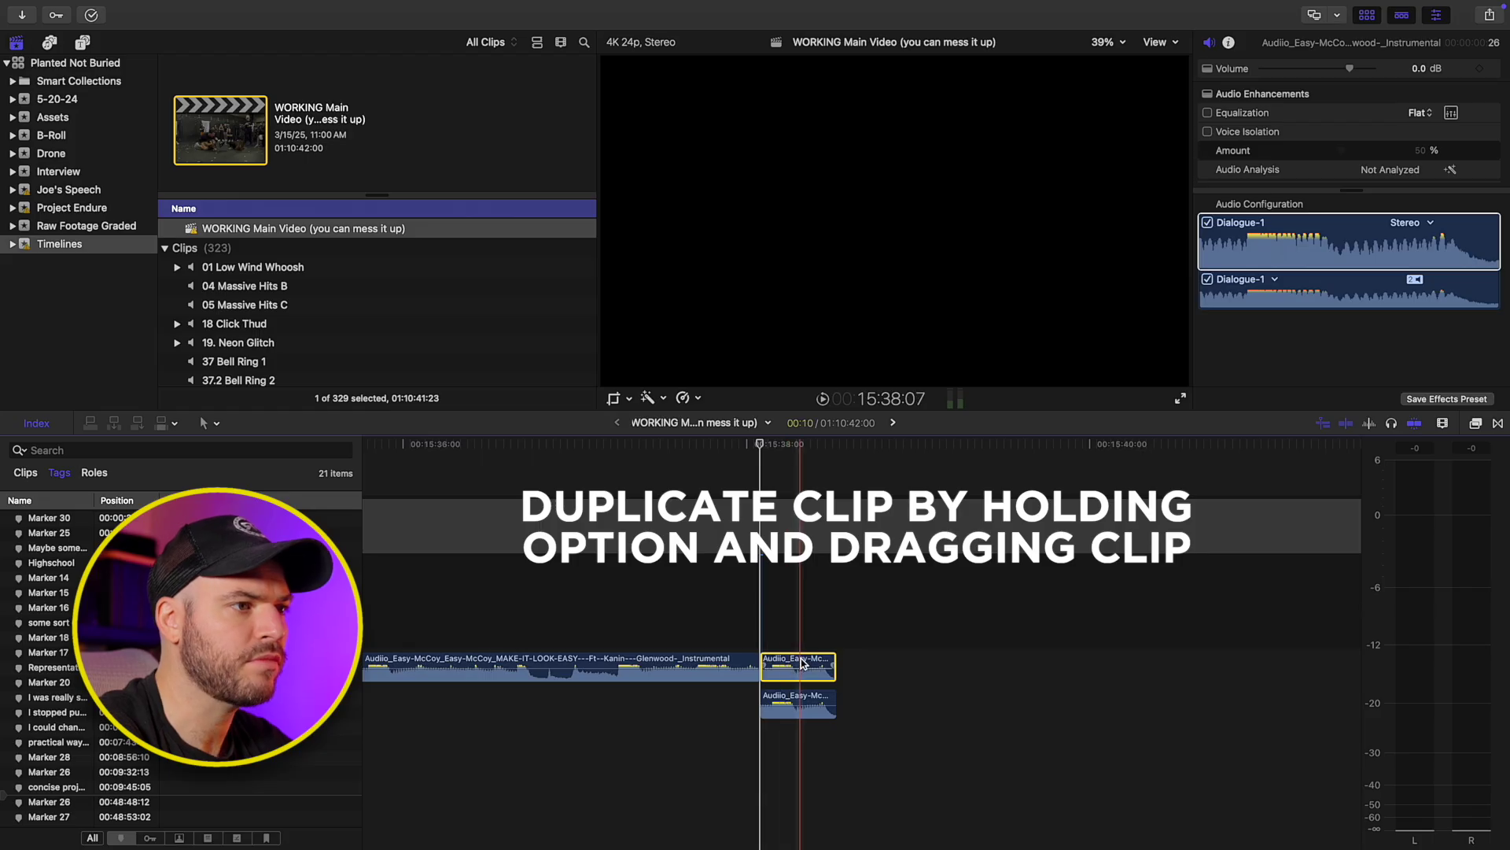
key("alt+g")
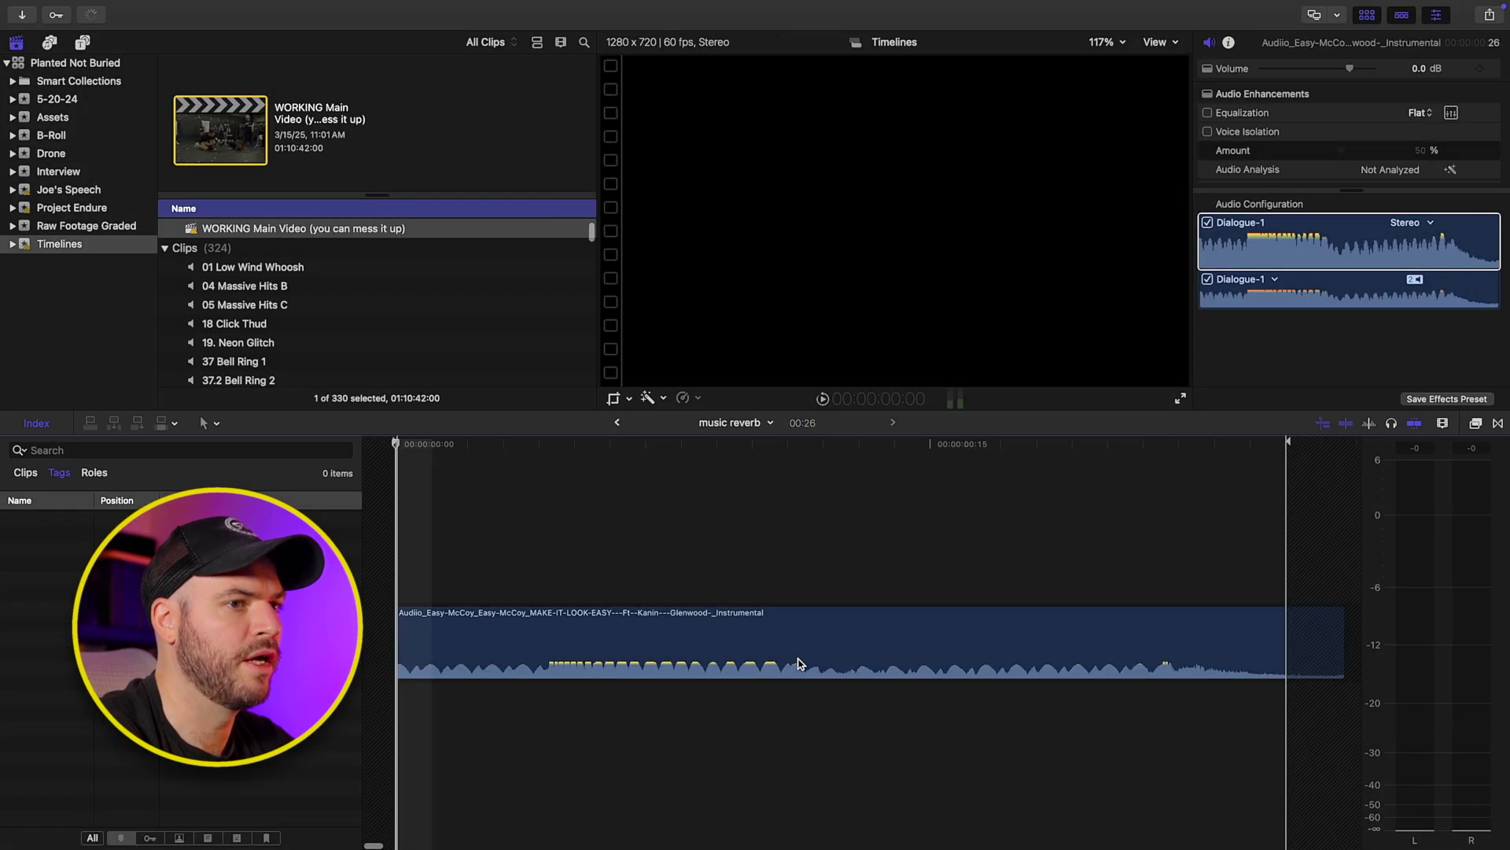
left_click(814, 711)
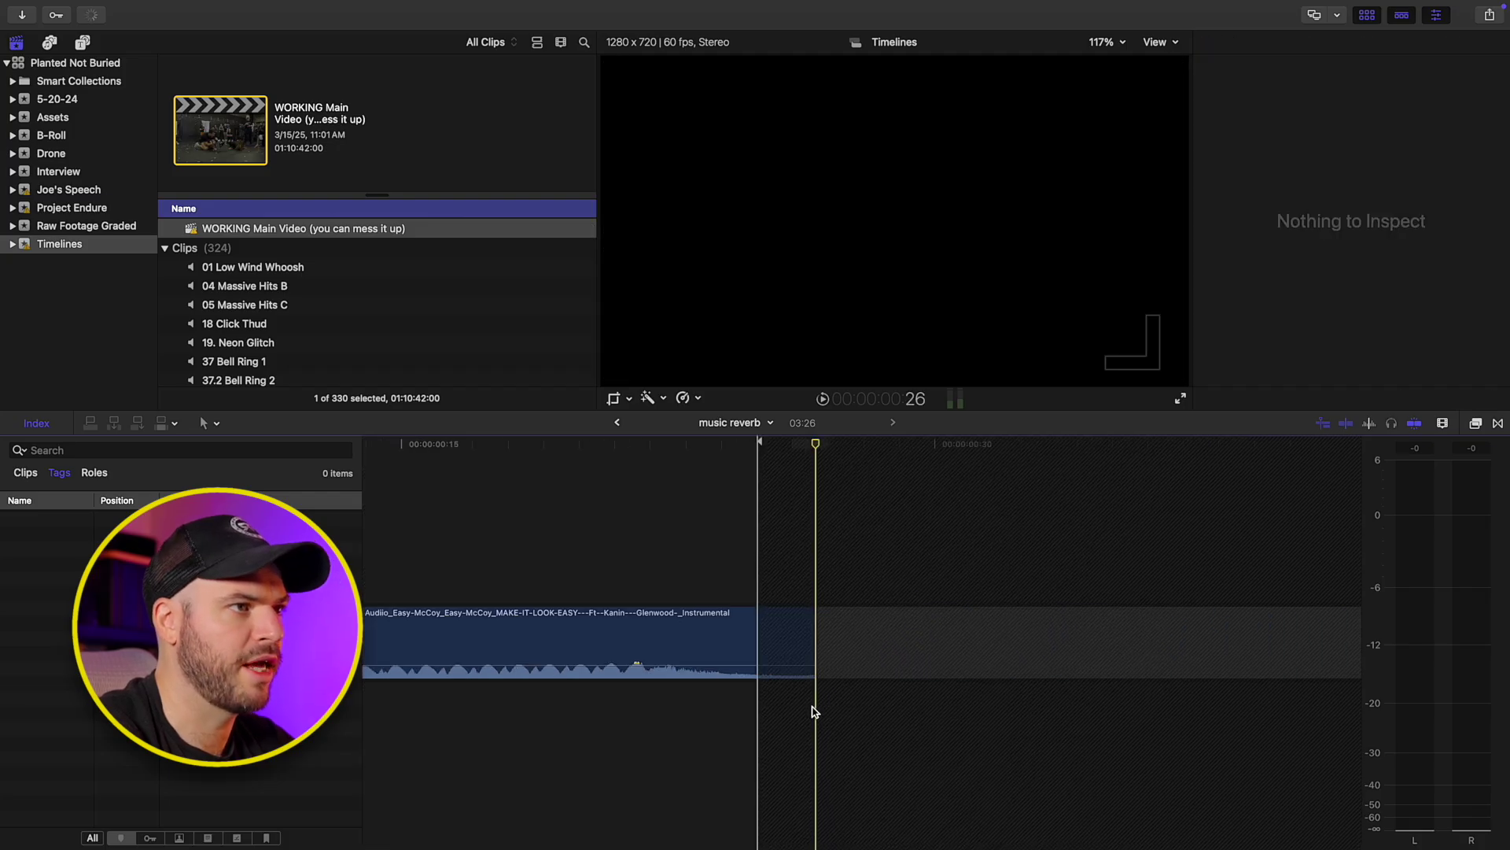
Step: In the main project, lengthen the music reverb clip's end by about 16 seconds
left_click(619, 425)
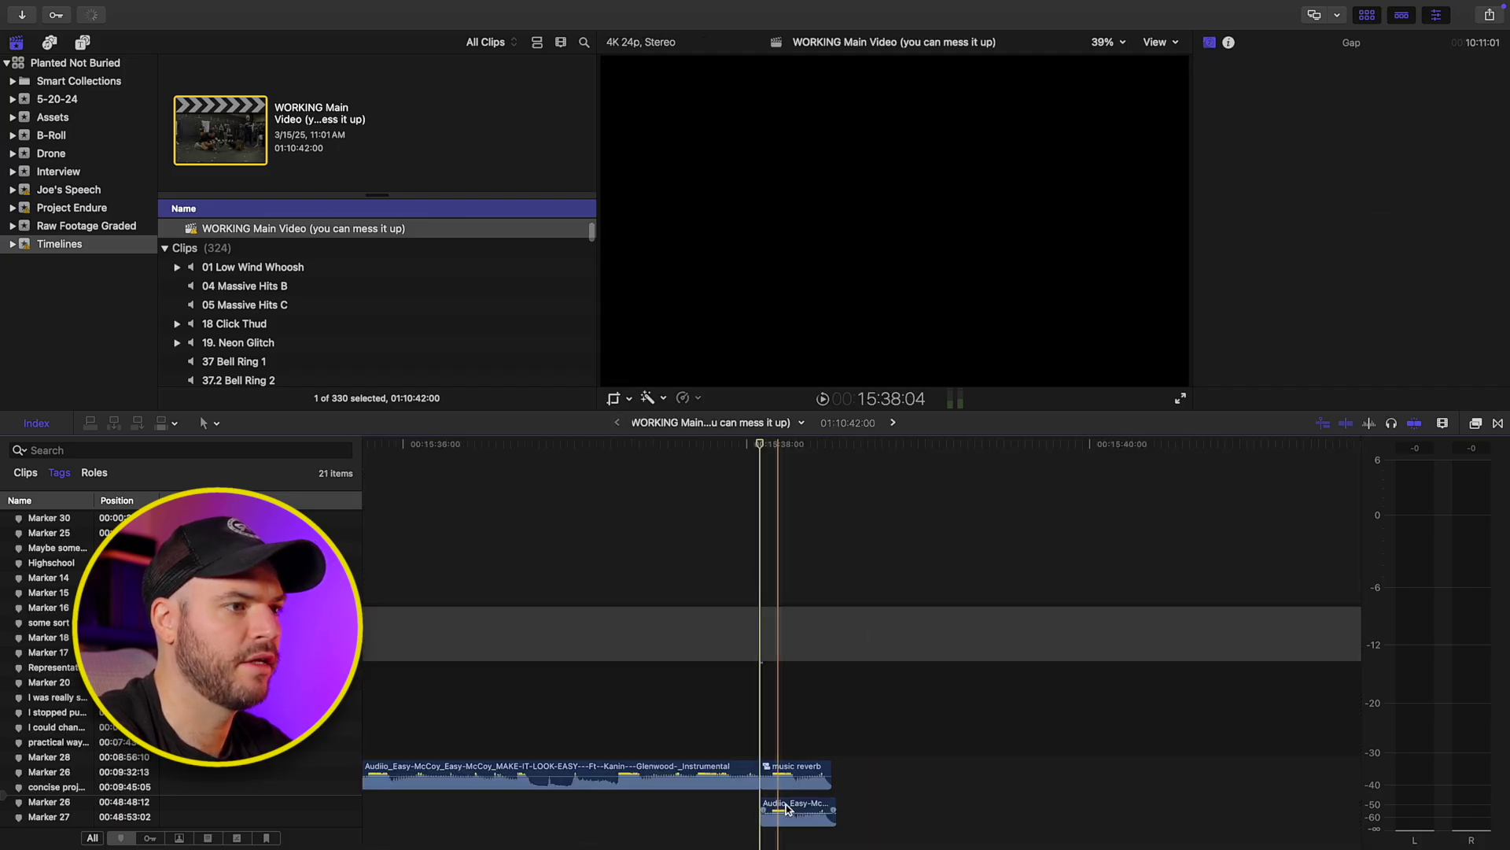
left_click_drag(835, 774, 1071, 773)
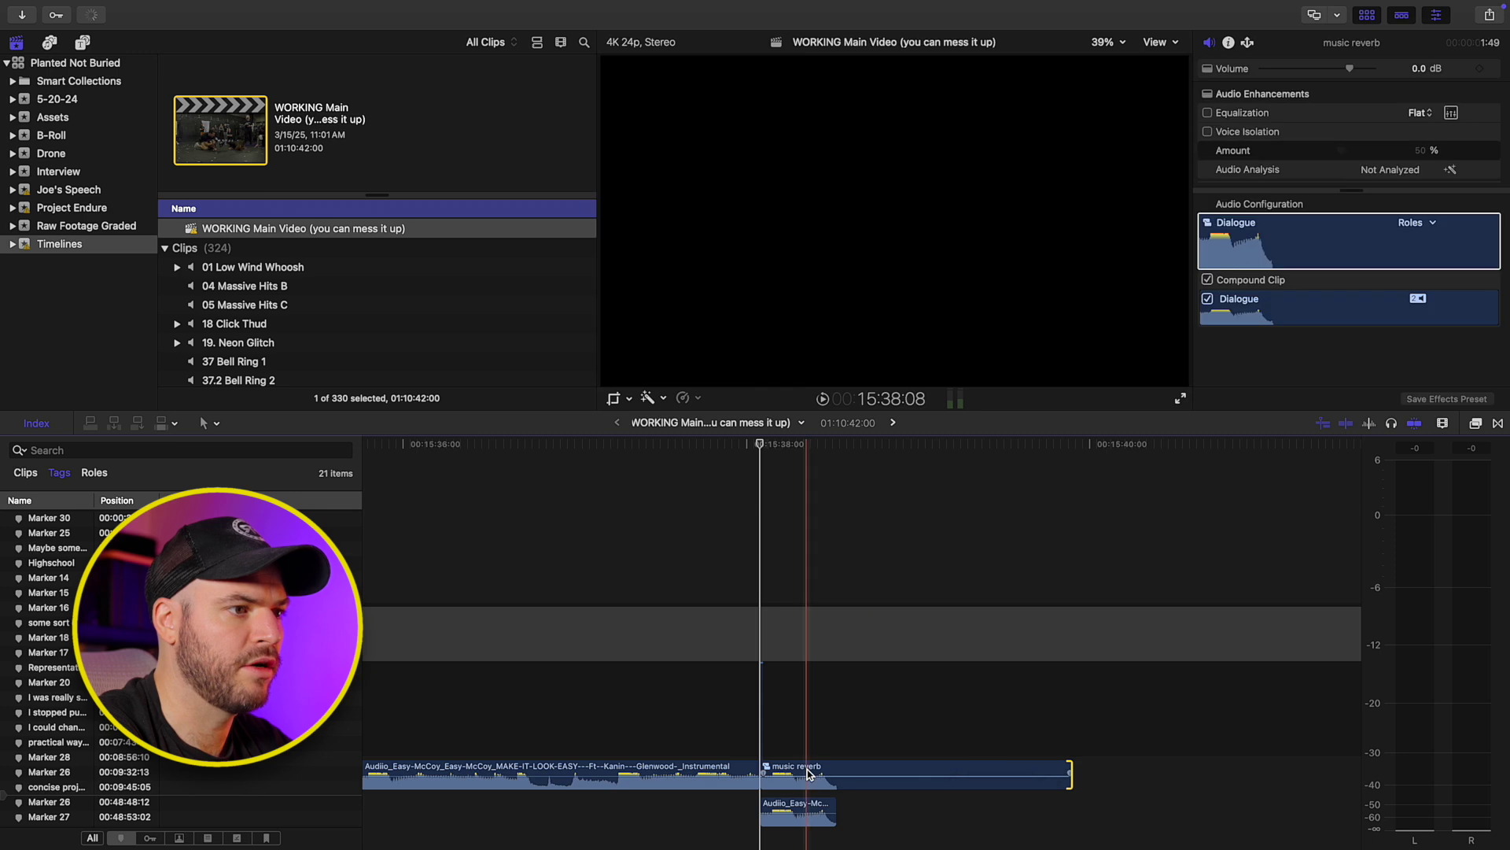
left_click(824, 767)
Step: Apply Cathedral 2 reverb to the music reverb clip with Amount set to 11
key("super+5")
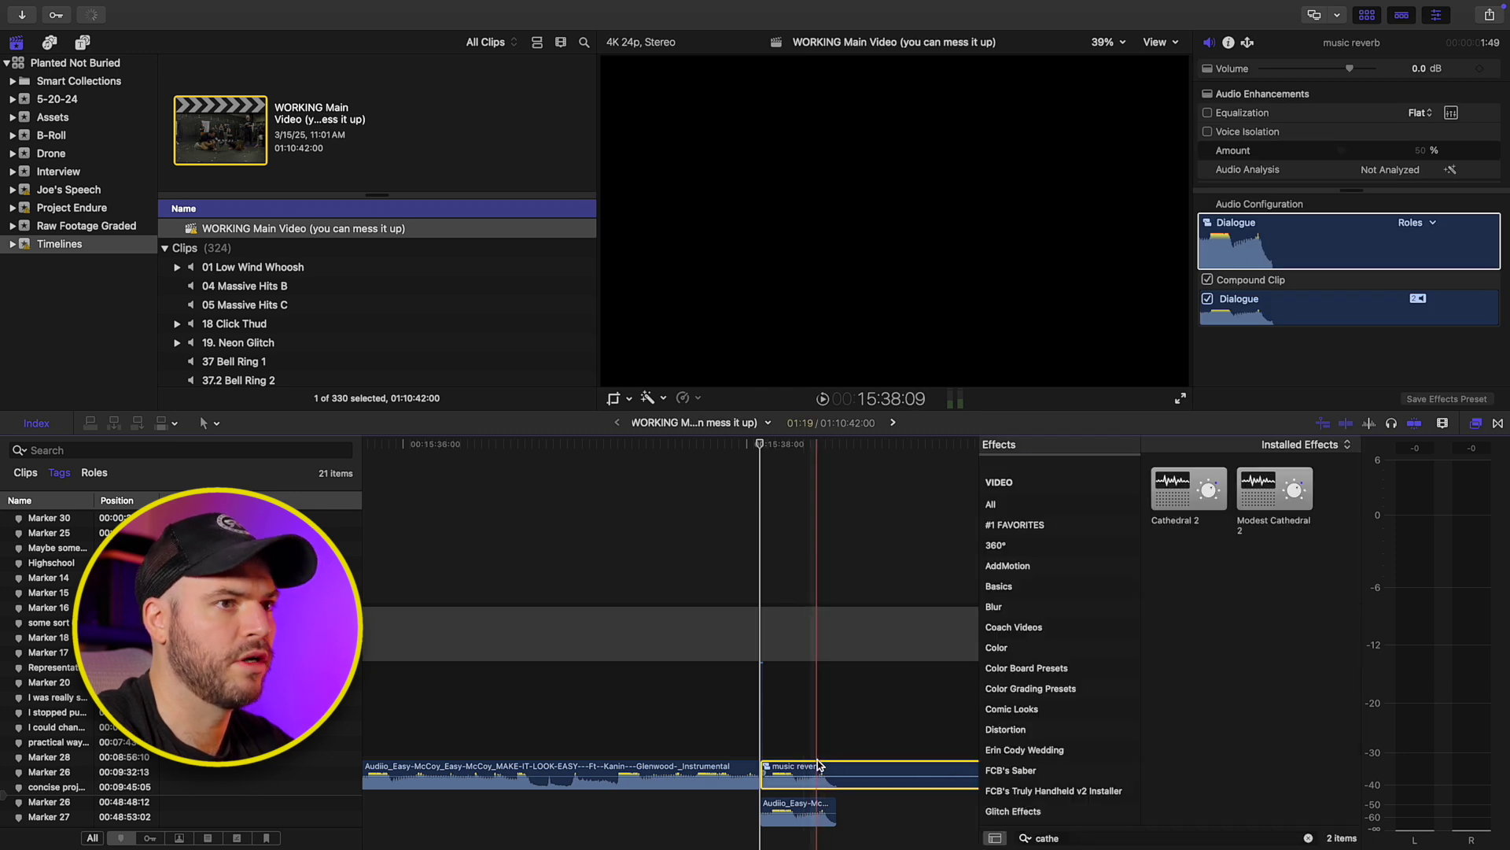
double_click(1182, 503)
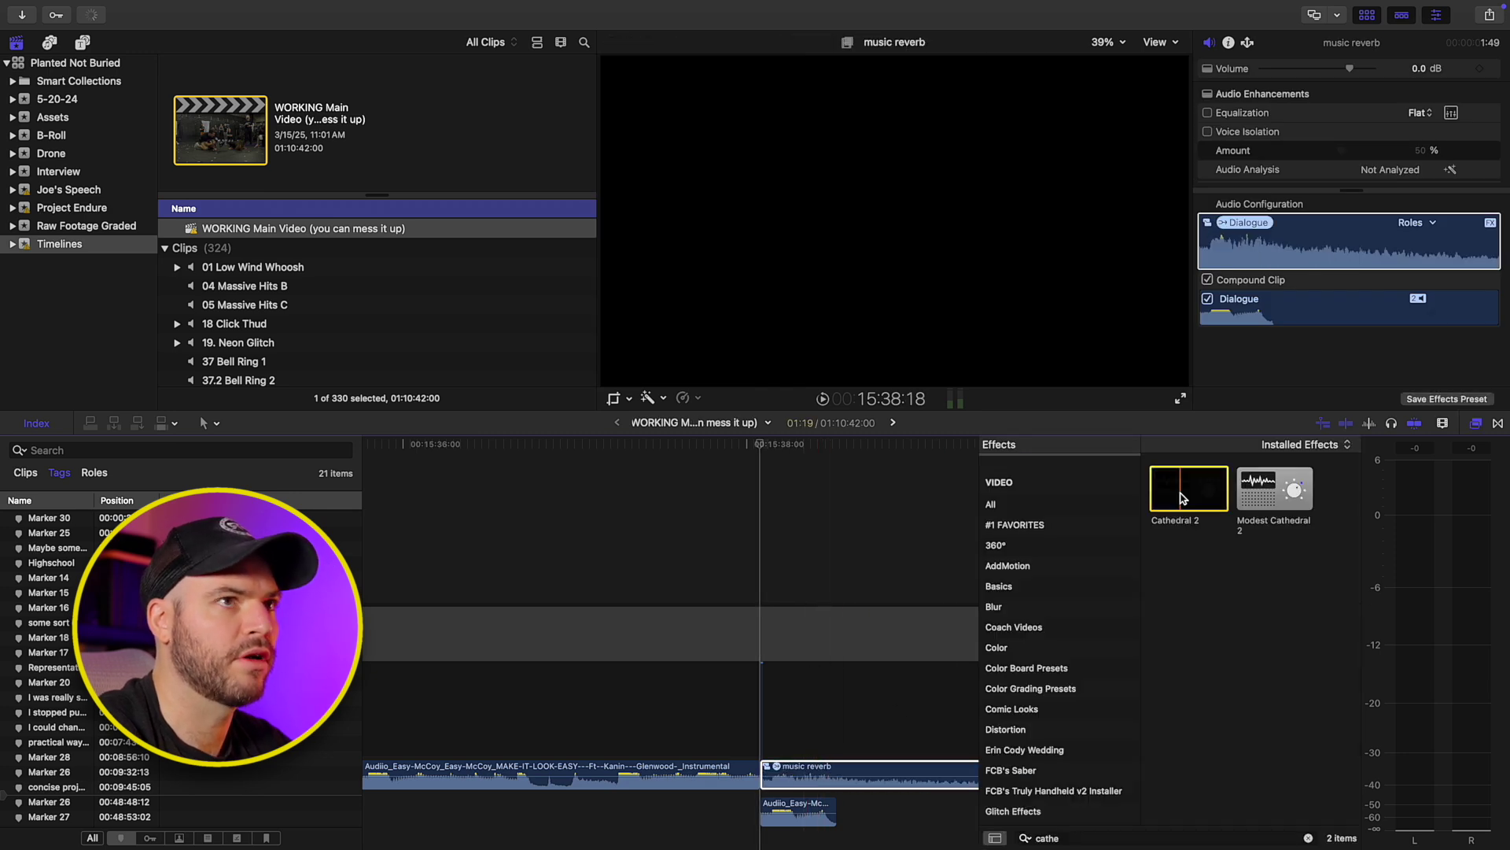
scroll(1322, 130, "down", 5)
left_click_drag(1342, 163, 1317, 165)
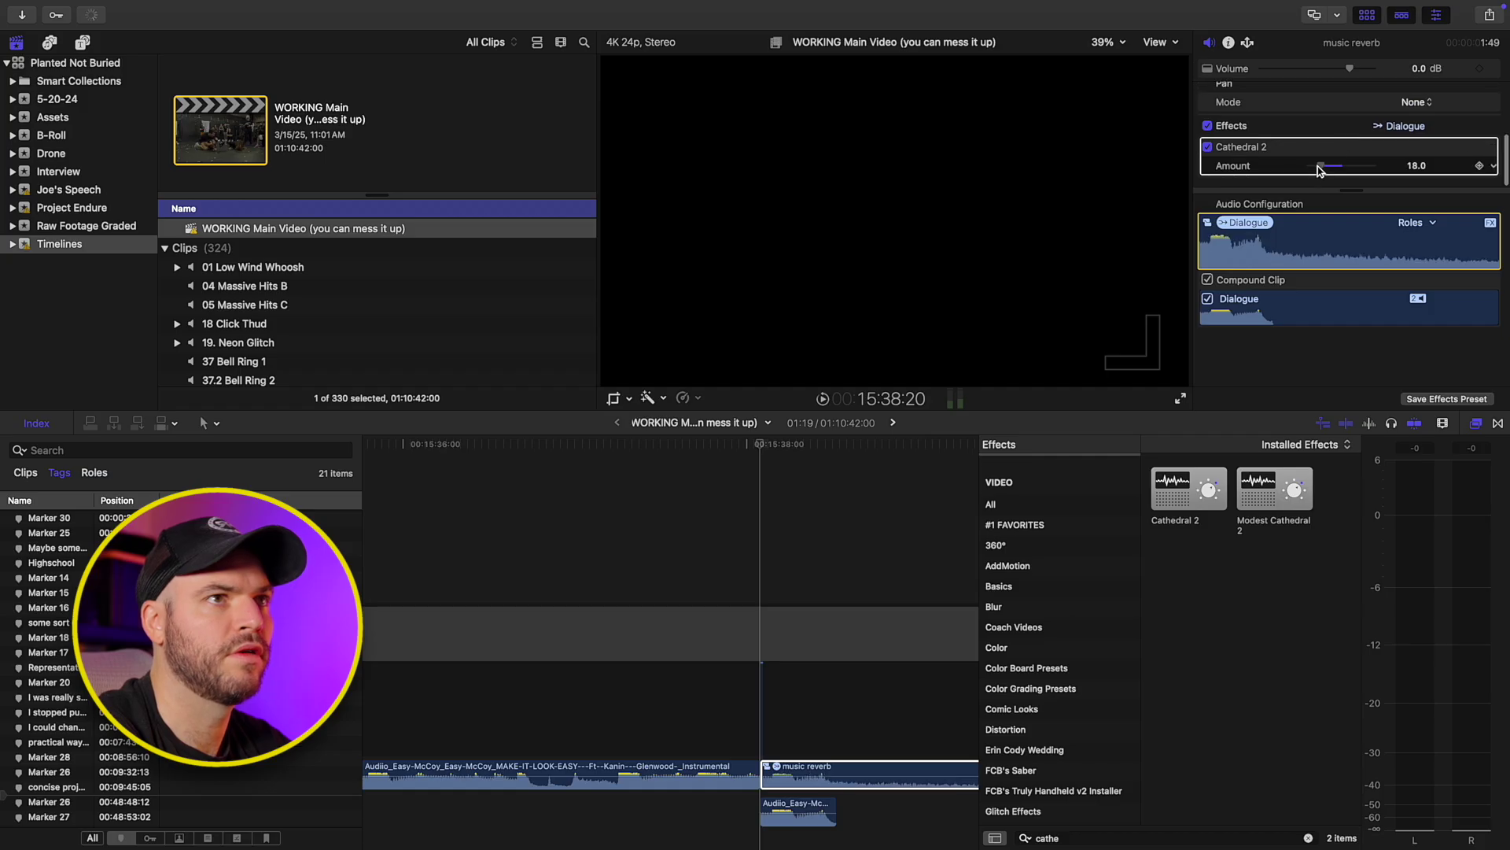
key("super+5")
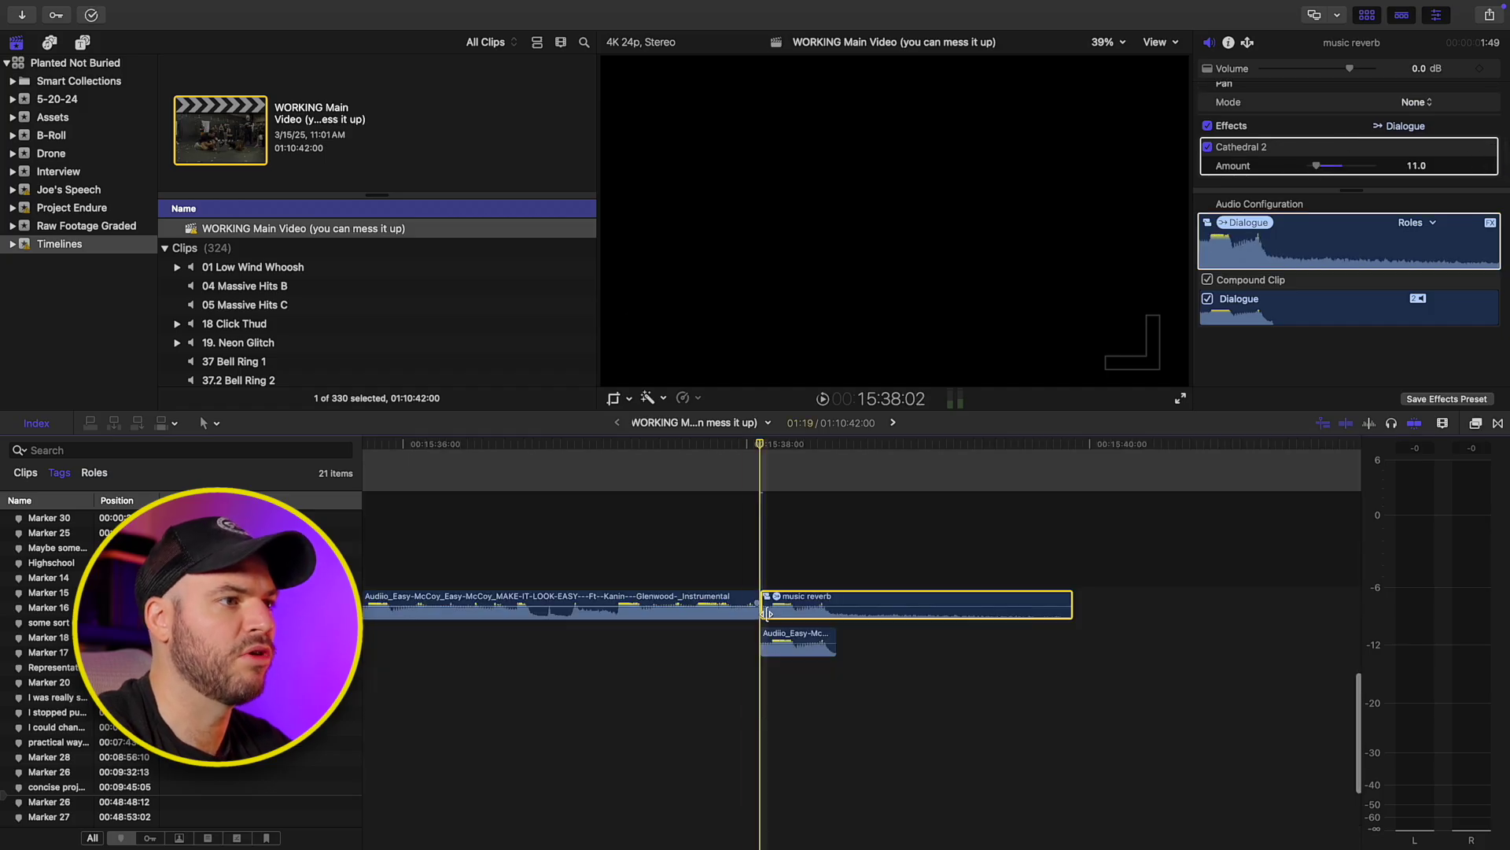
Step: Trim the music reverb clip to start 1.6 seconds later and shorten the lower audio clip's end
key("super+equal")
key("super+equal")
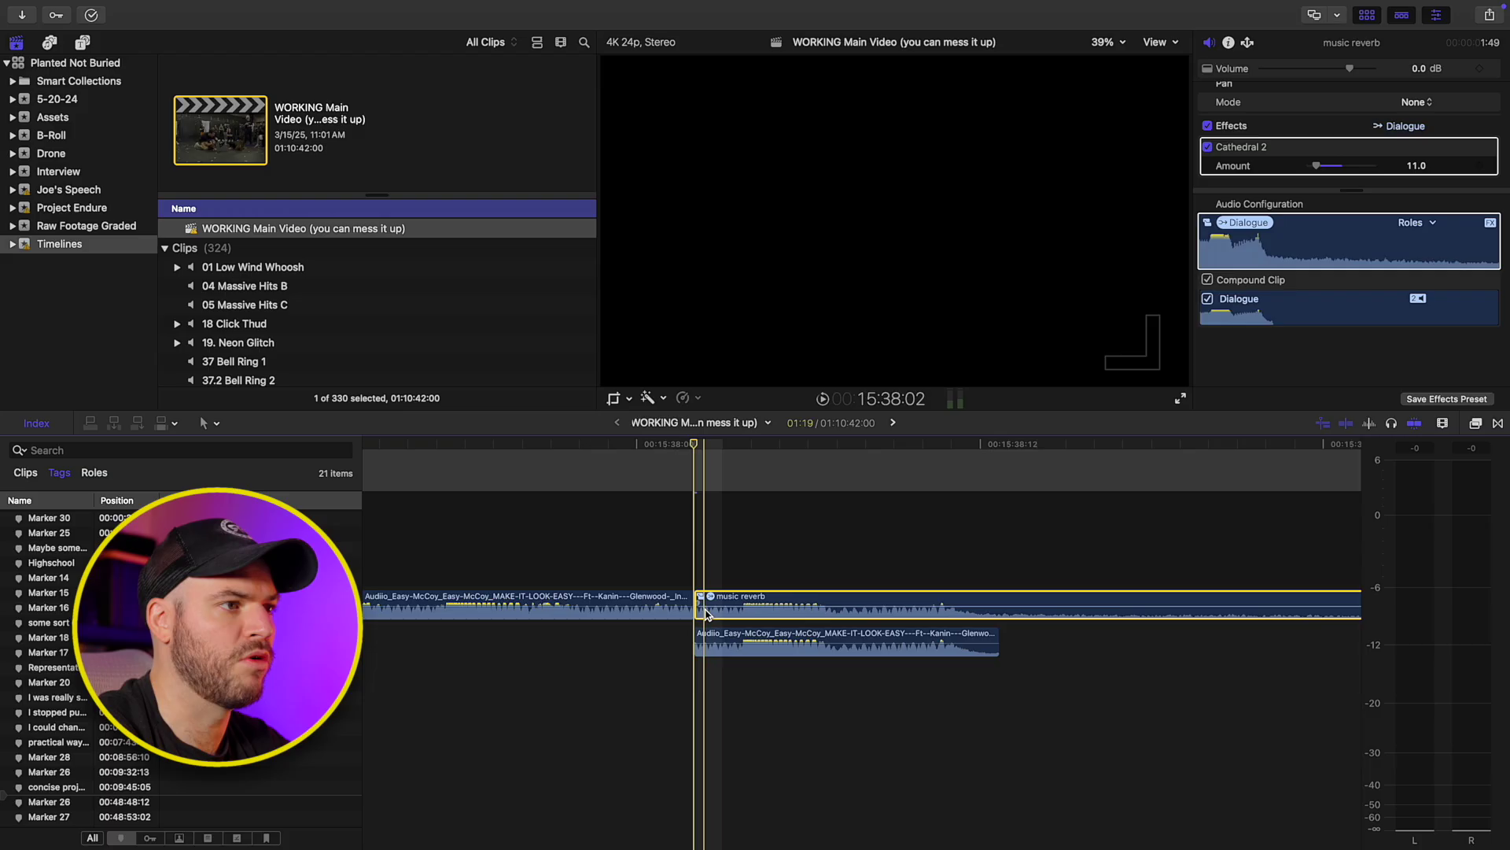
left_click_drag(696, 614, 795, 598)
left_click_drag(998, 641, 808, 639)
left_click(568, 460)
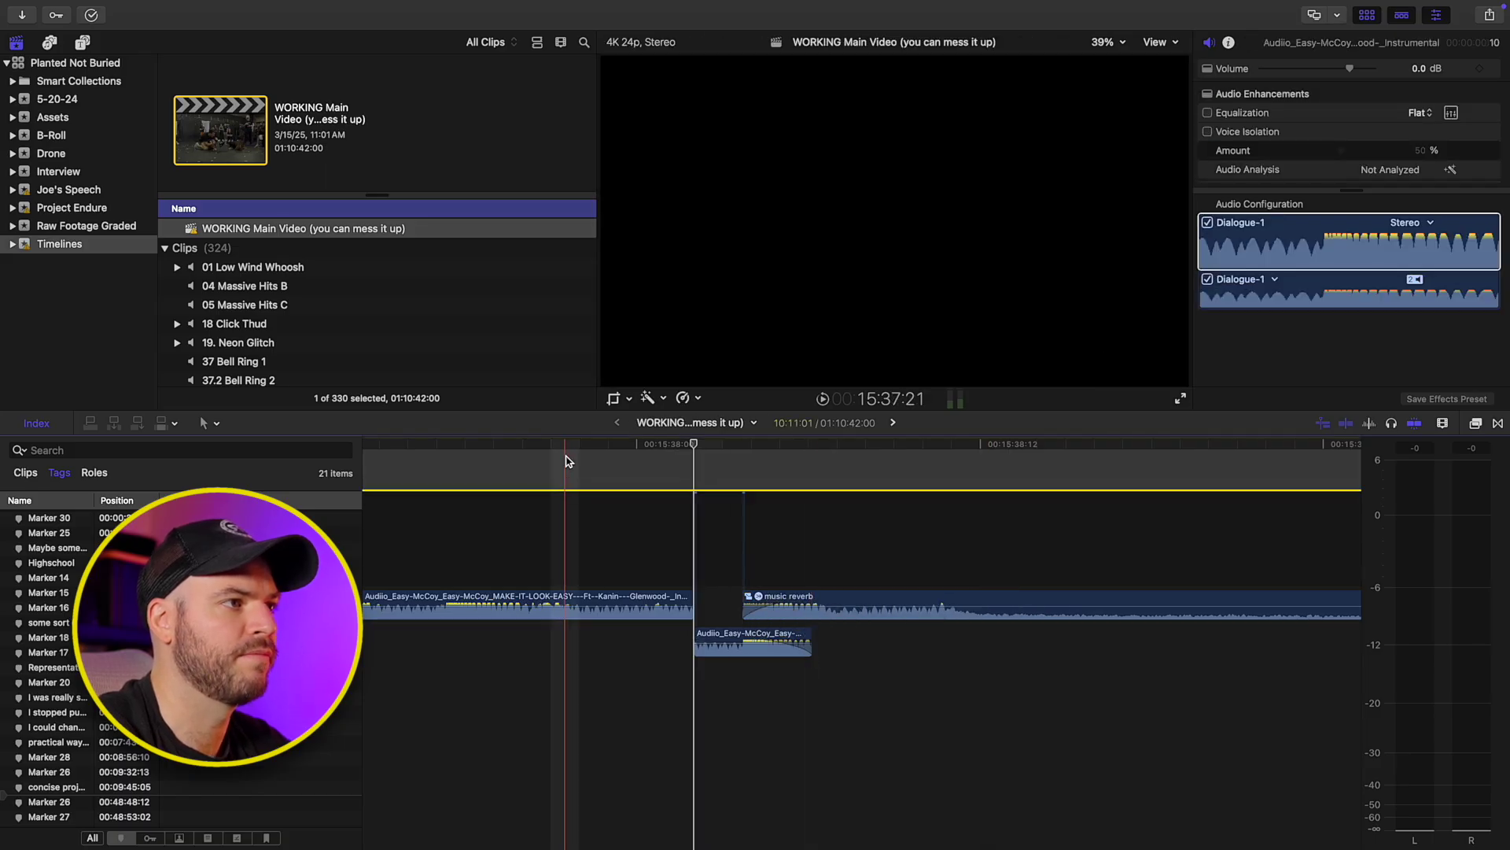
key("space")
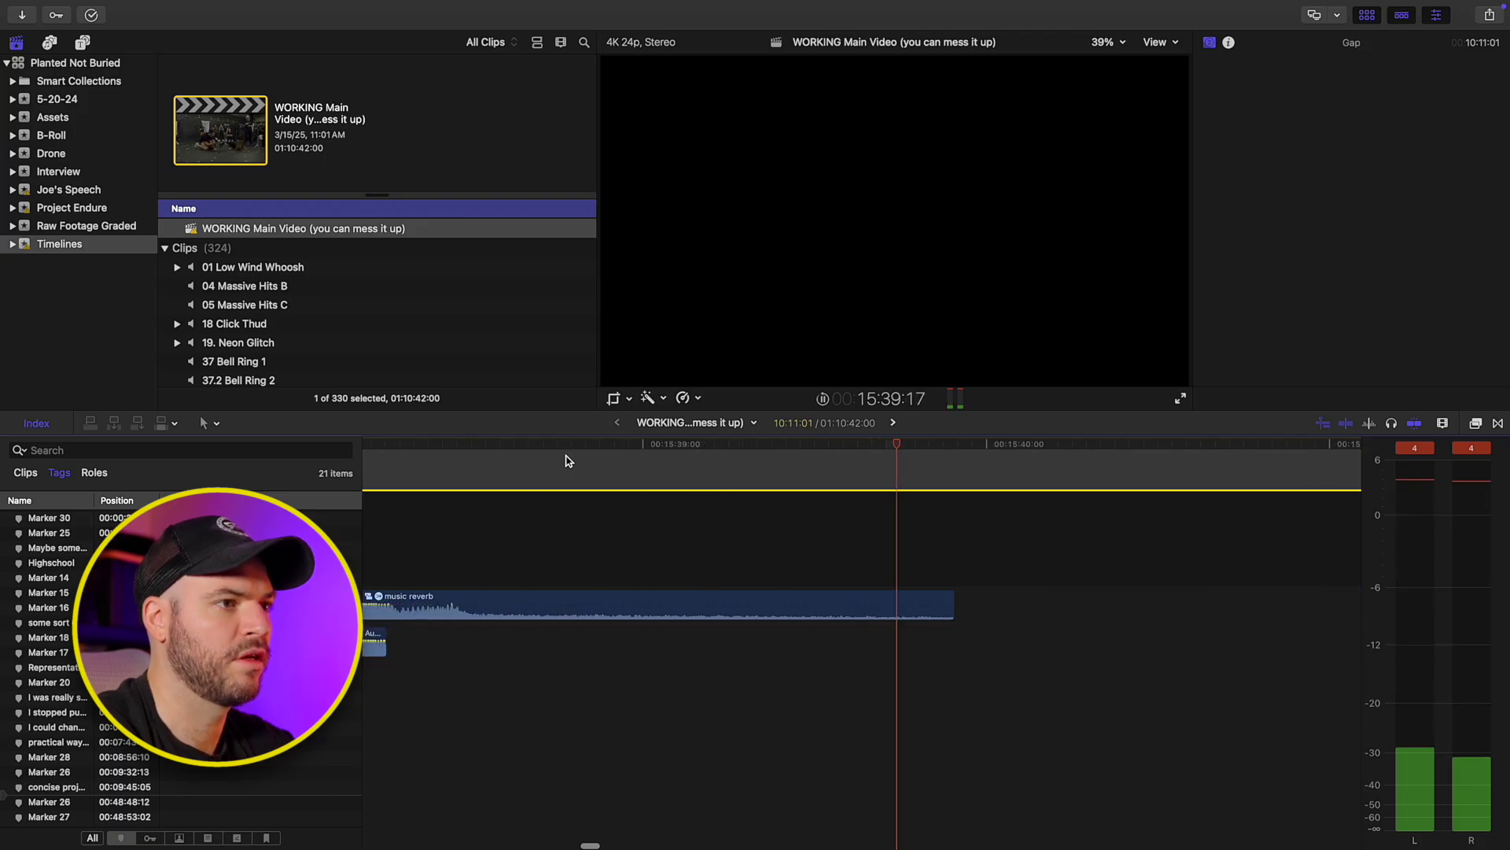
key("super+minus")
left_click(689, 606)
left_click_drag(944, 605, 611, 648)
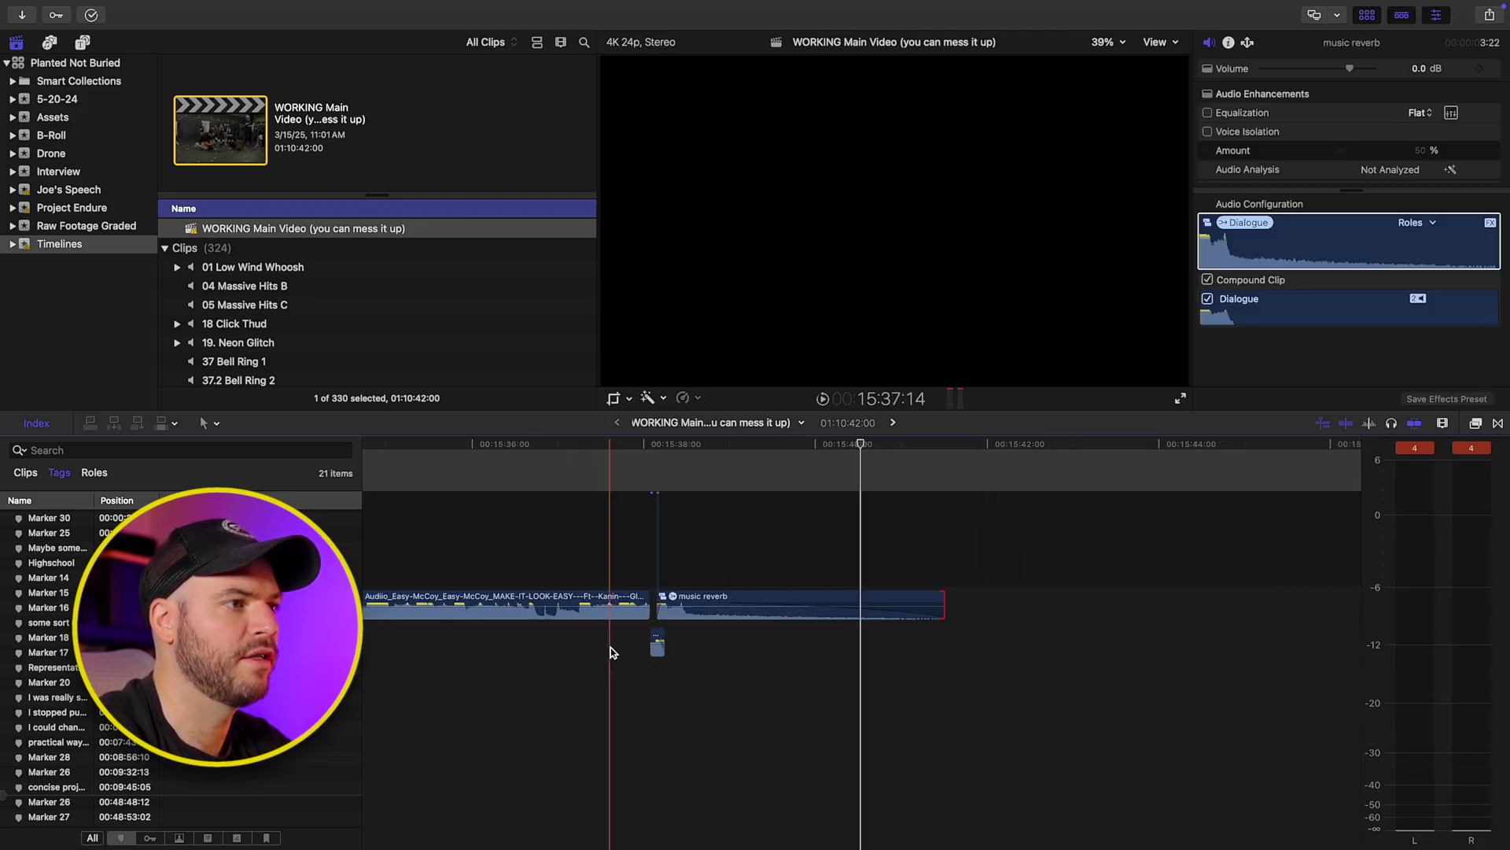
left_click(490, 672)
key("space")
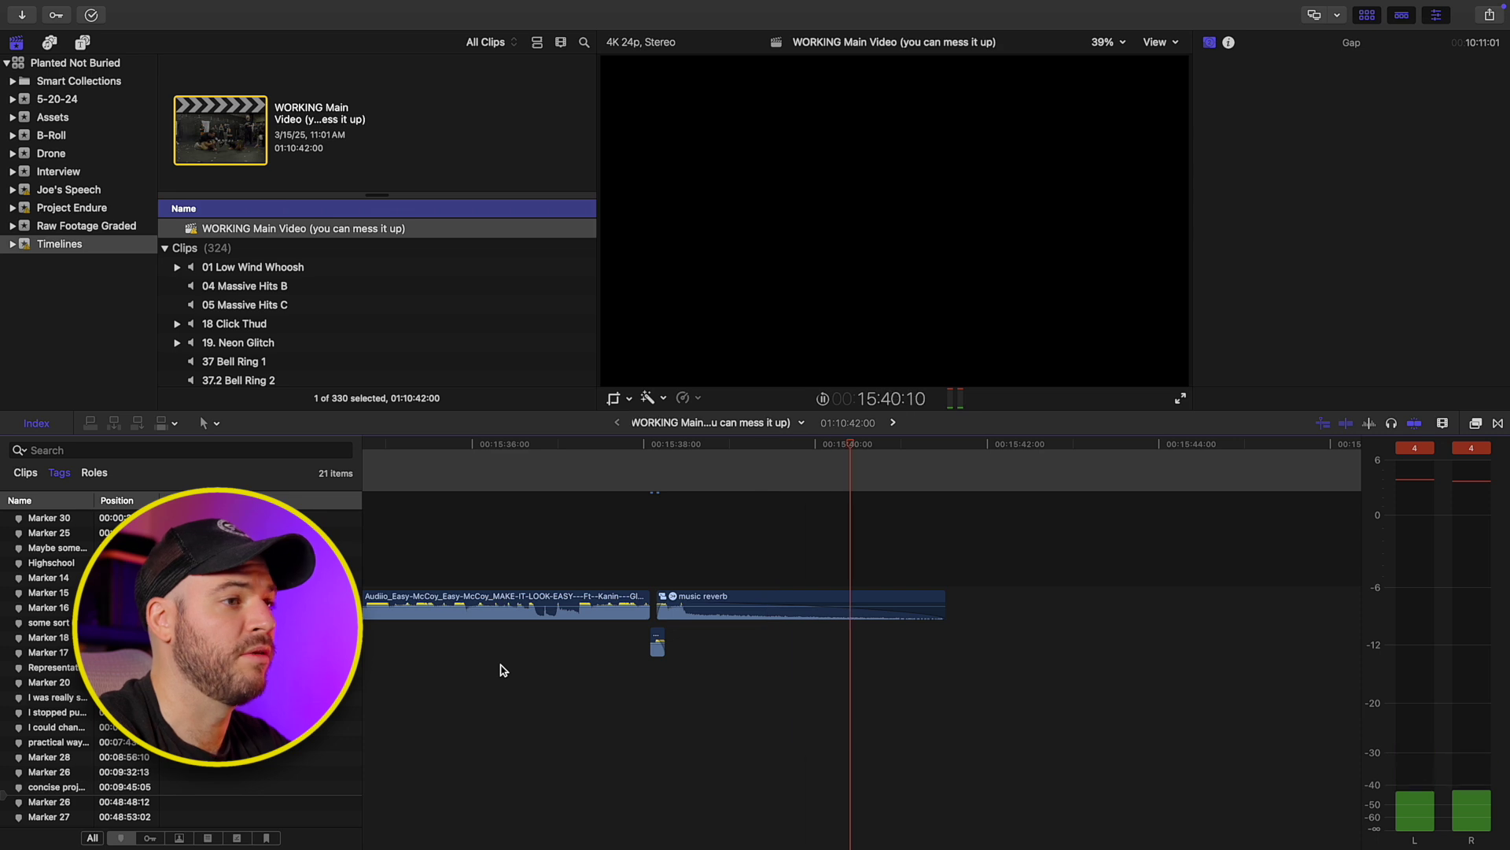
key("space")
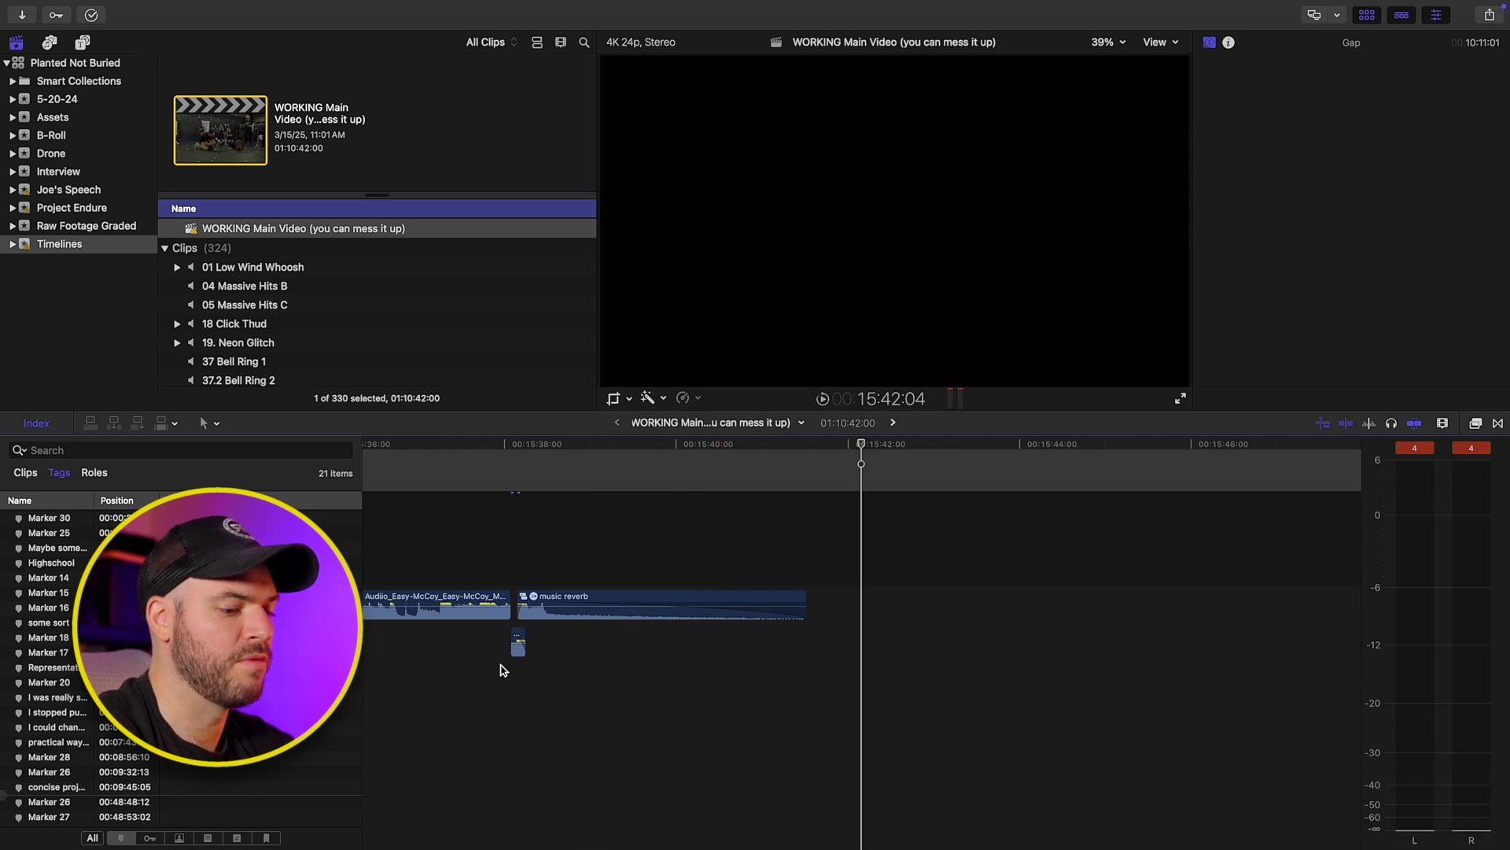
Step: Zoom the timeline out and scroll over to the end of the project
key("super+minus")
key("super+minus")
key("super+minus")
key("super+minus")
key("super+minus")
scroll(686, 713, "up", 3)
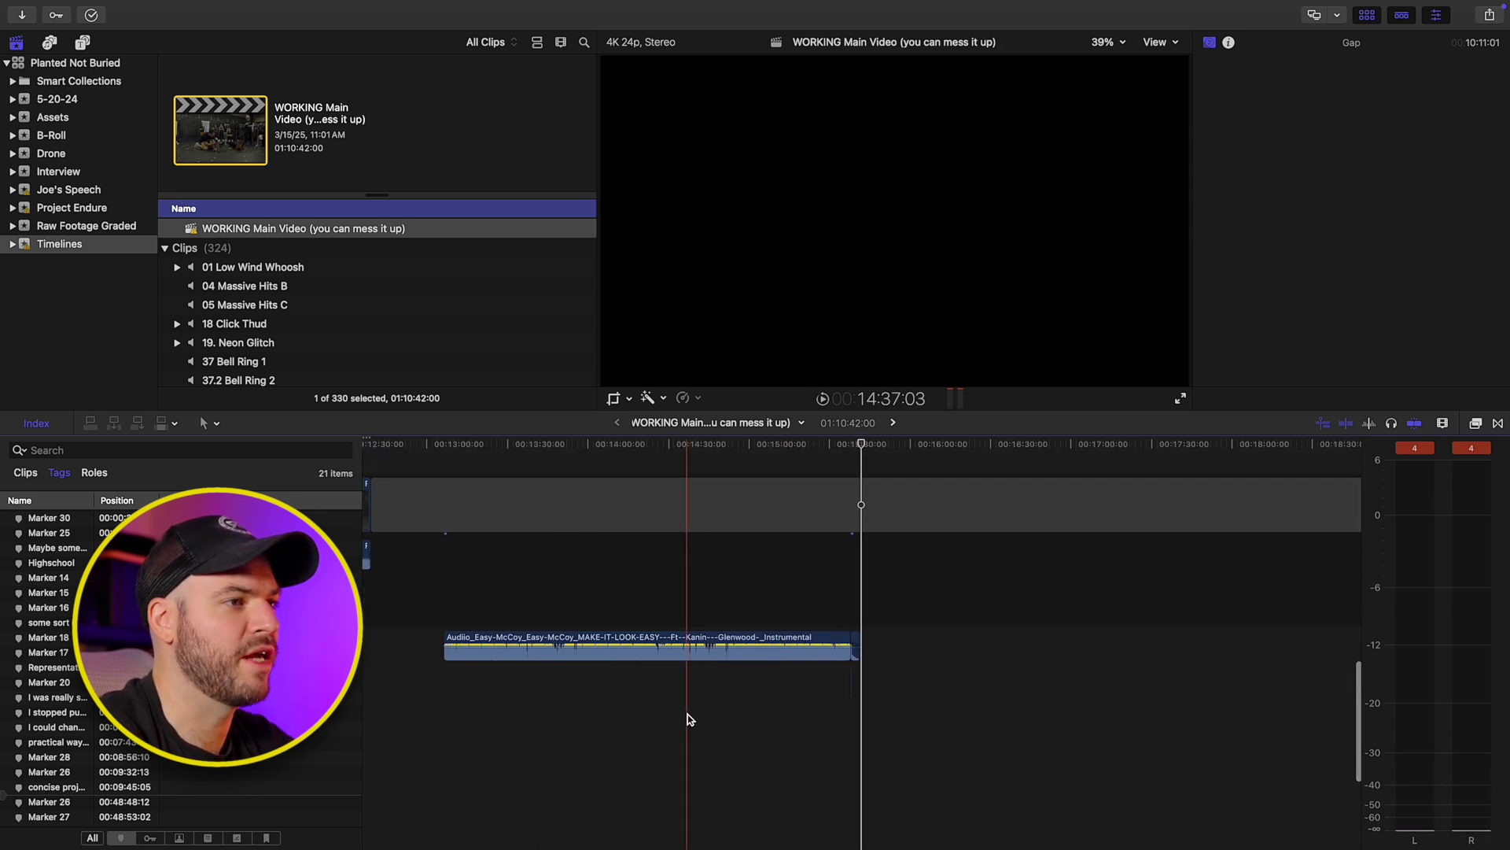
scroll(689, 718, "left", 2)
scroll(687, 718, "left", 1)
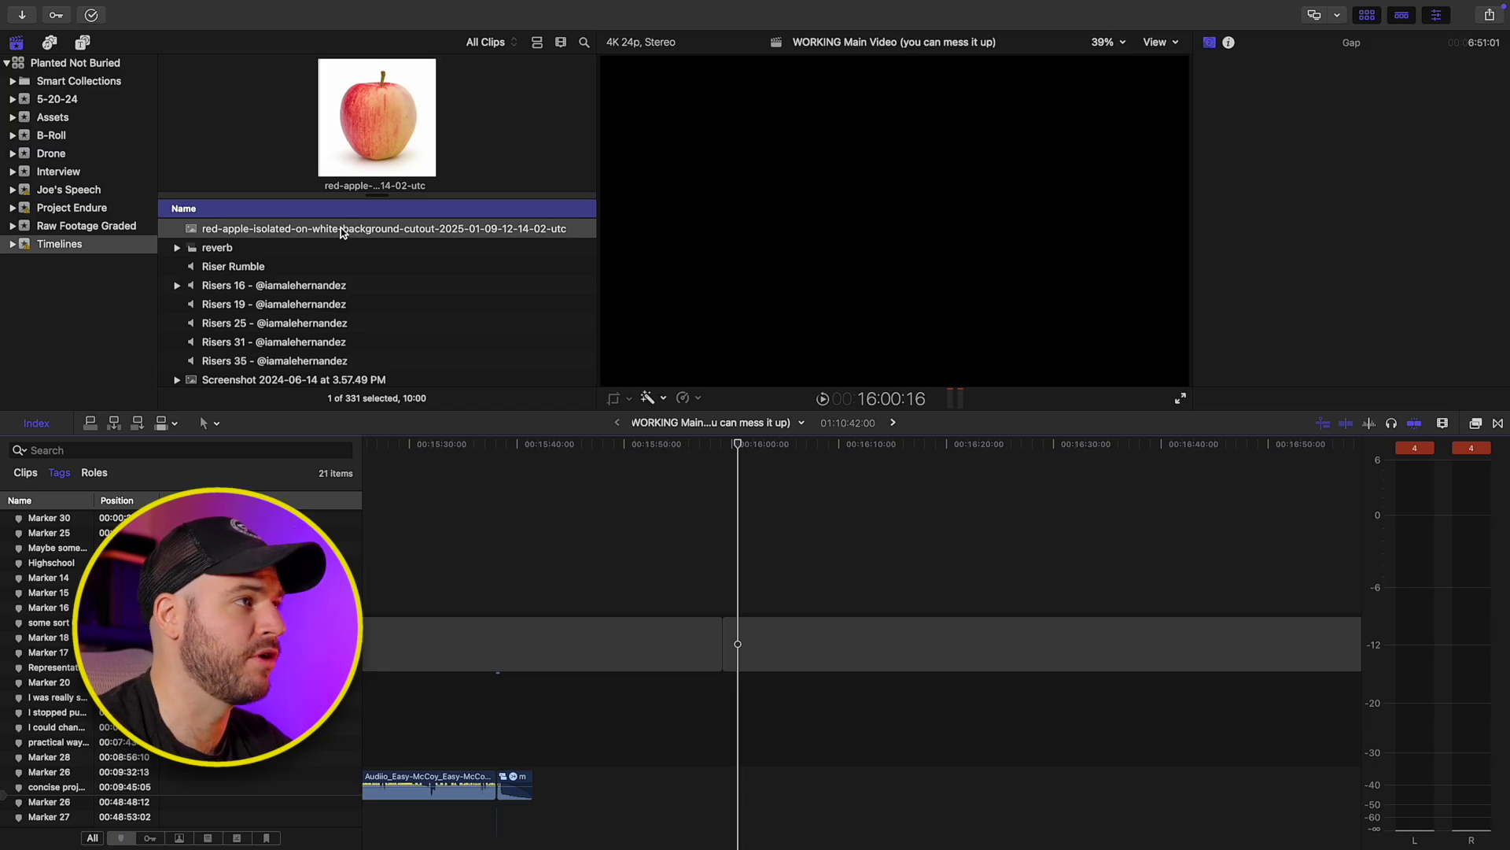
Step: Drop the red apple image into the WORKING Main Video timeline and extend it to about 34 seconds
left_click_drag(338, 232, 717, 641)
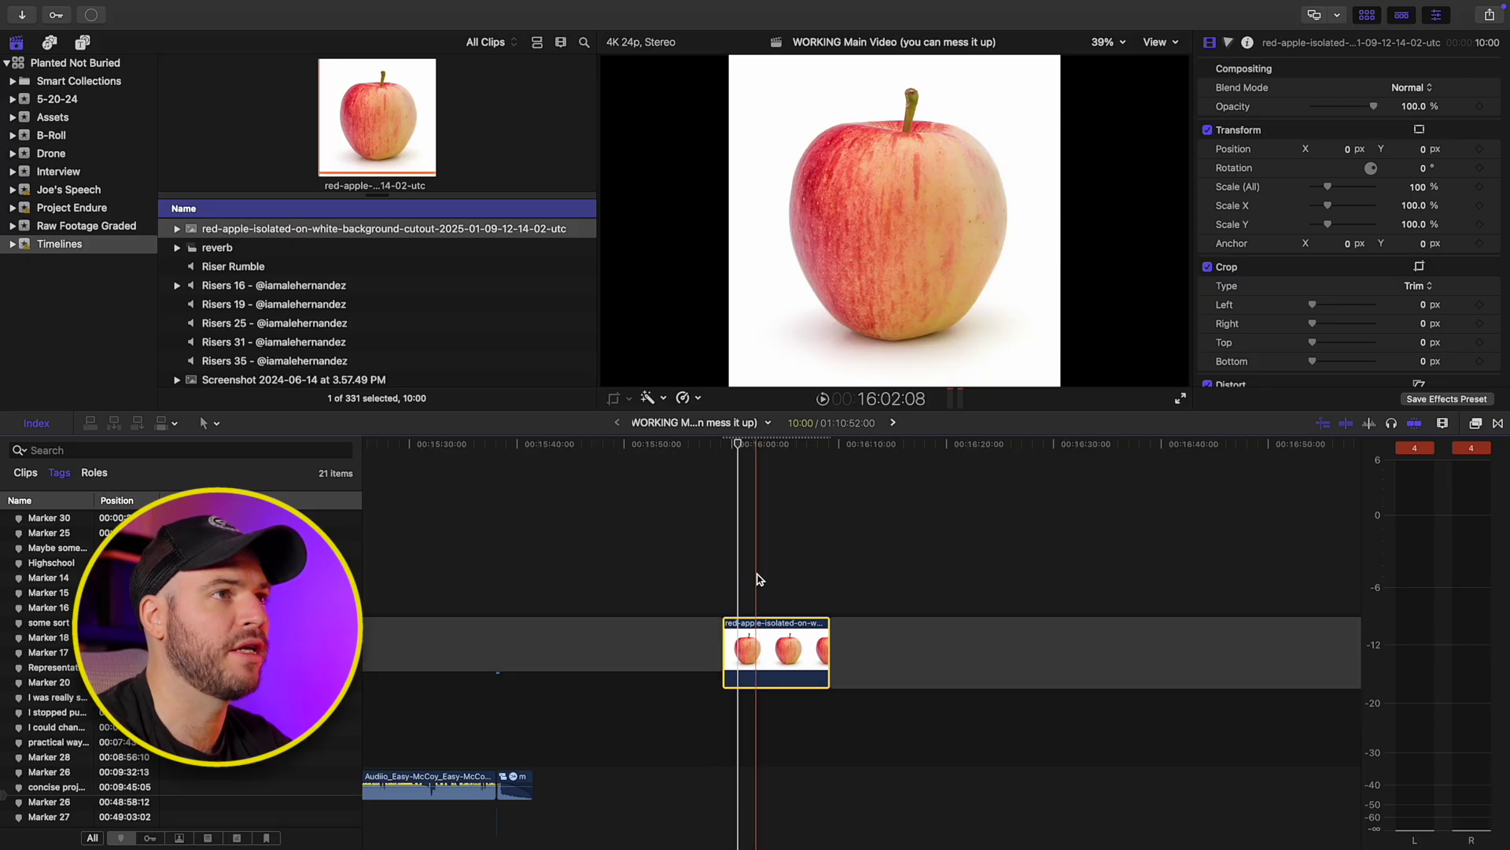
left_click(759, 580)
left_click(767, 644)
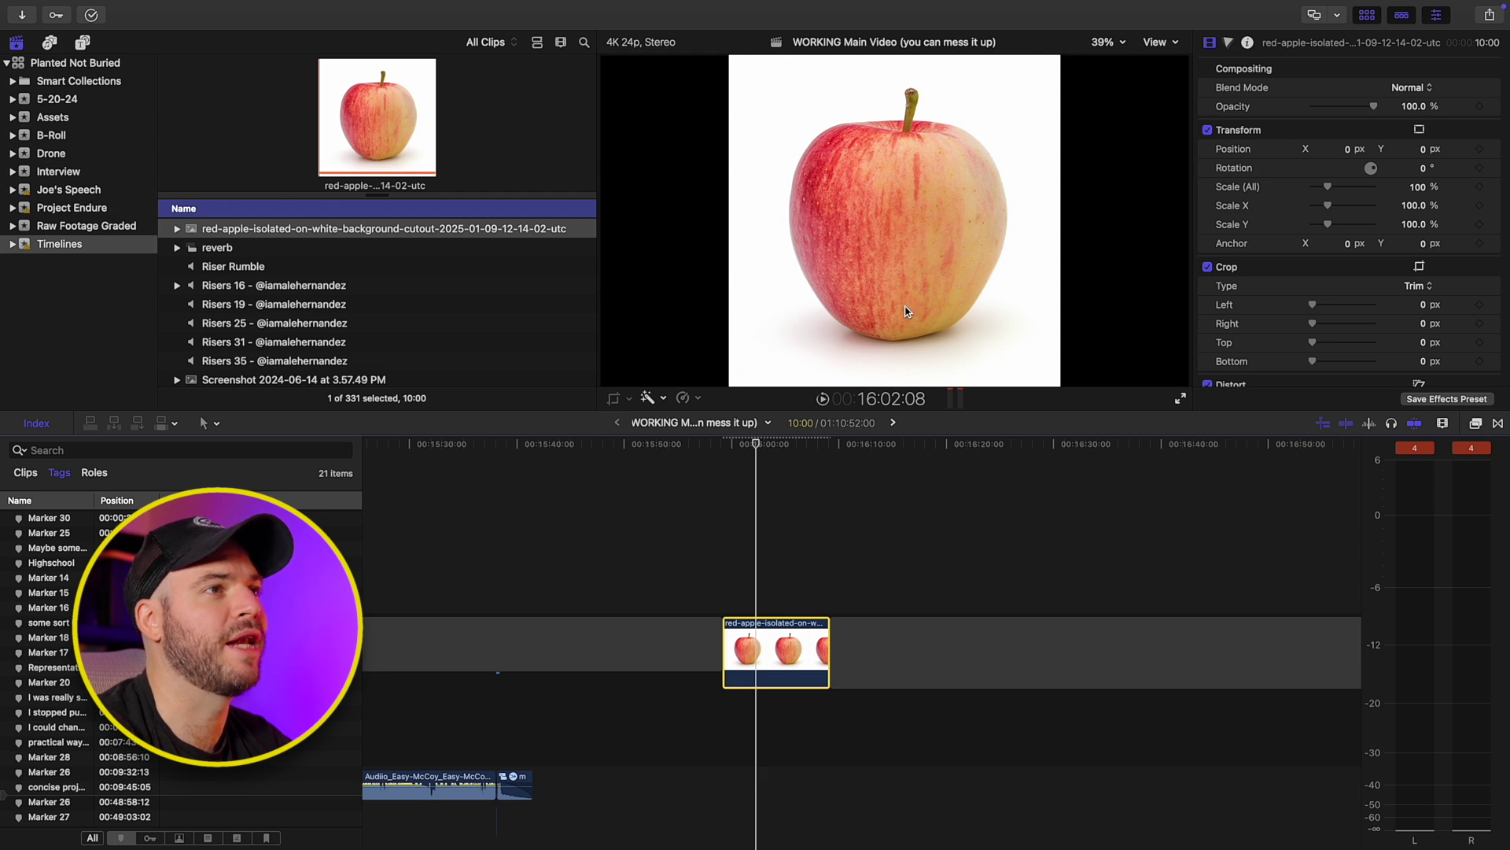
left_click_drag(829, 653, 1085, 653)
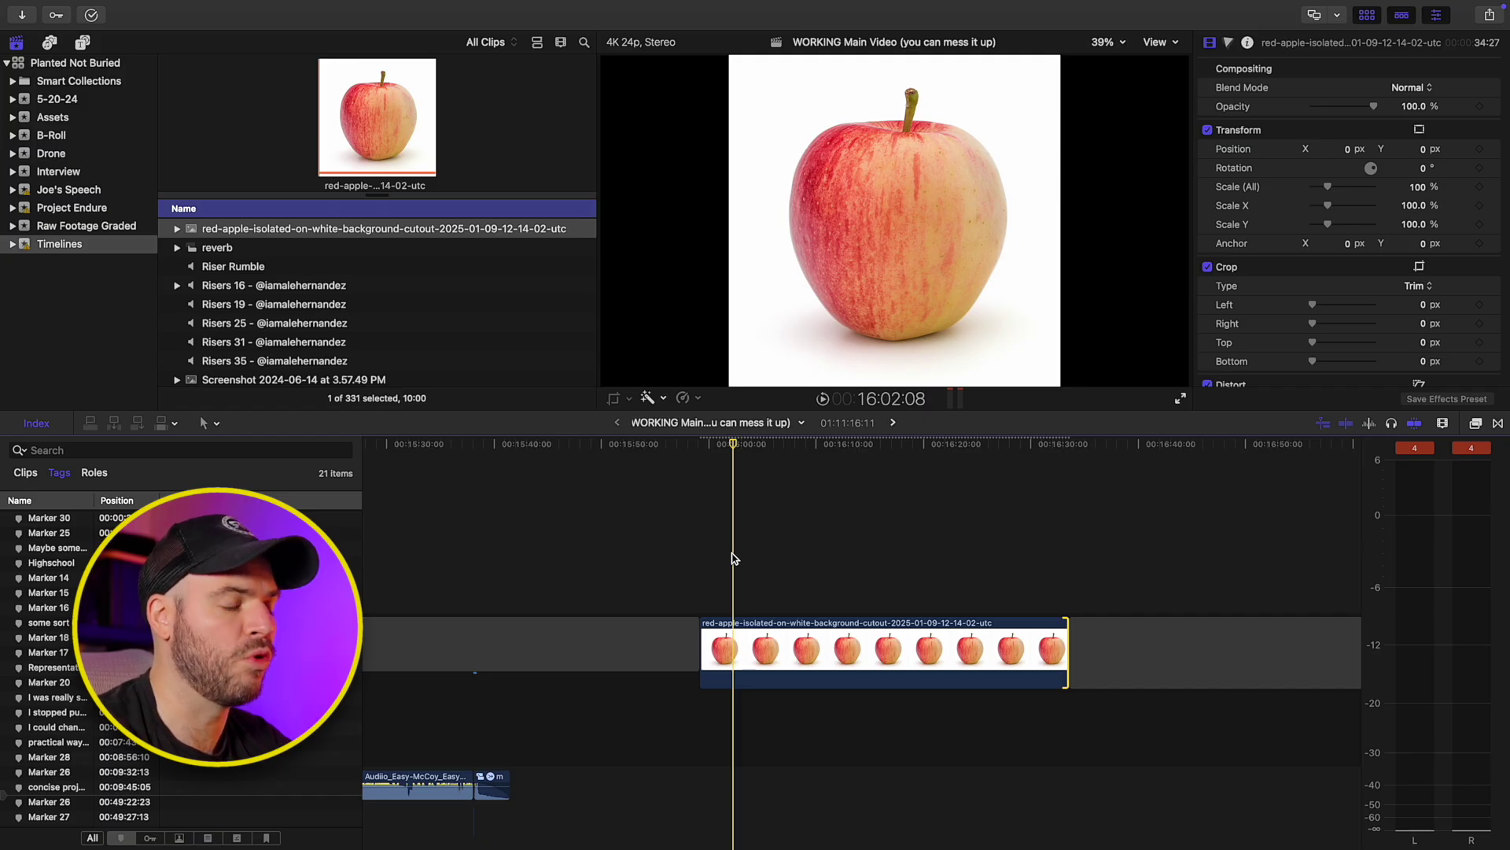
Step: Add Magnetic Mask 1 to the apple clip, targeting the apple in the viewer
left_click(731, 649)
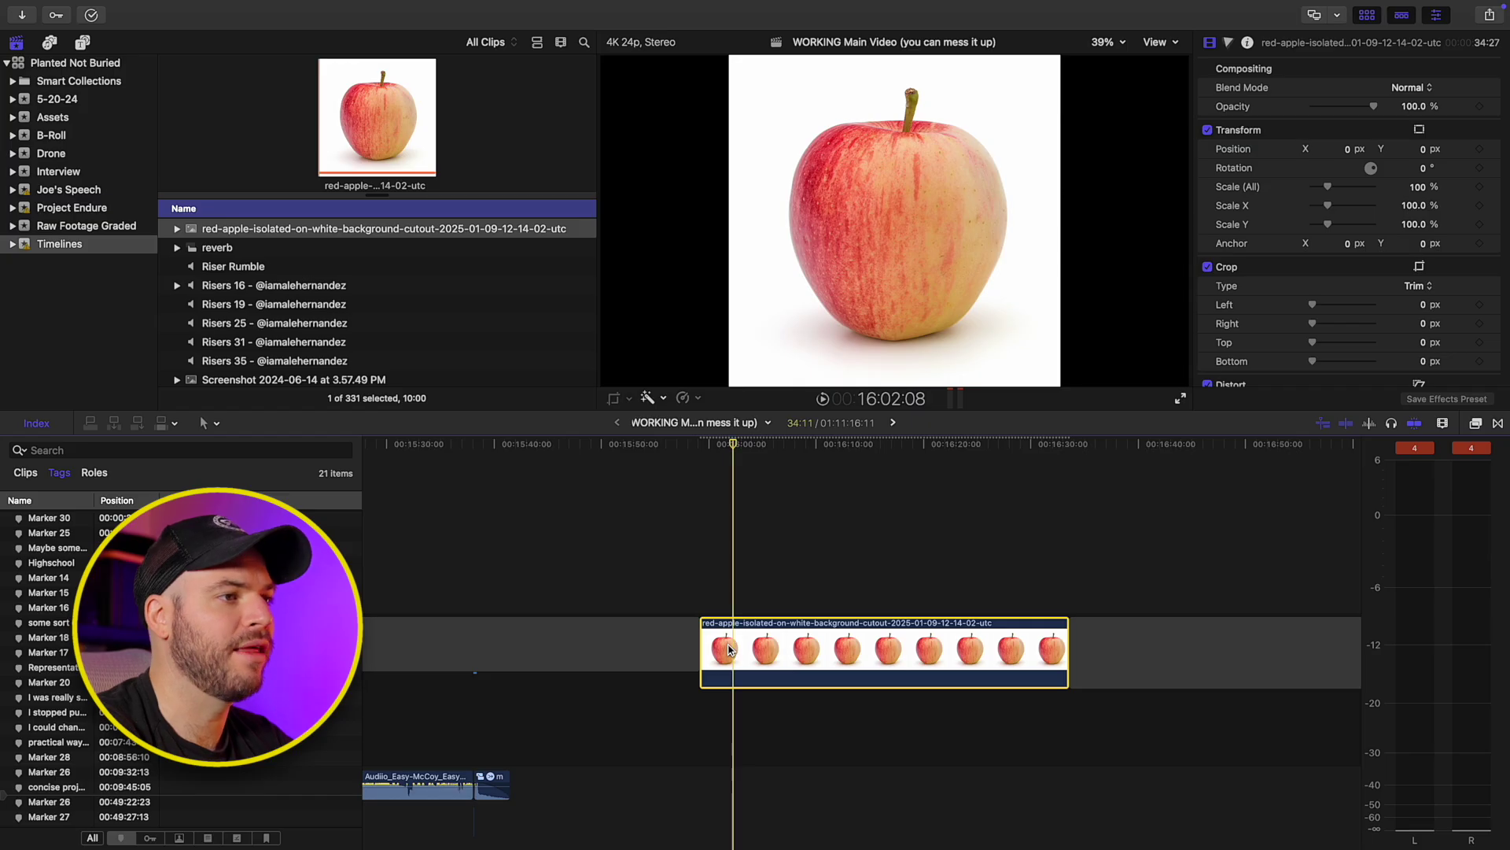
left_click(662, 398)
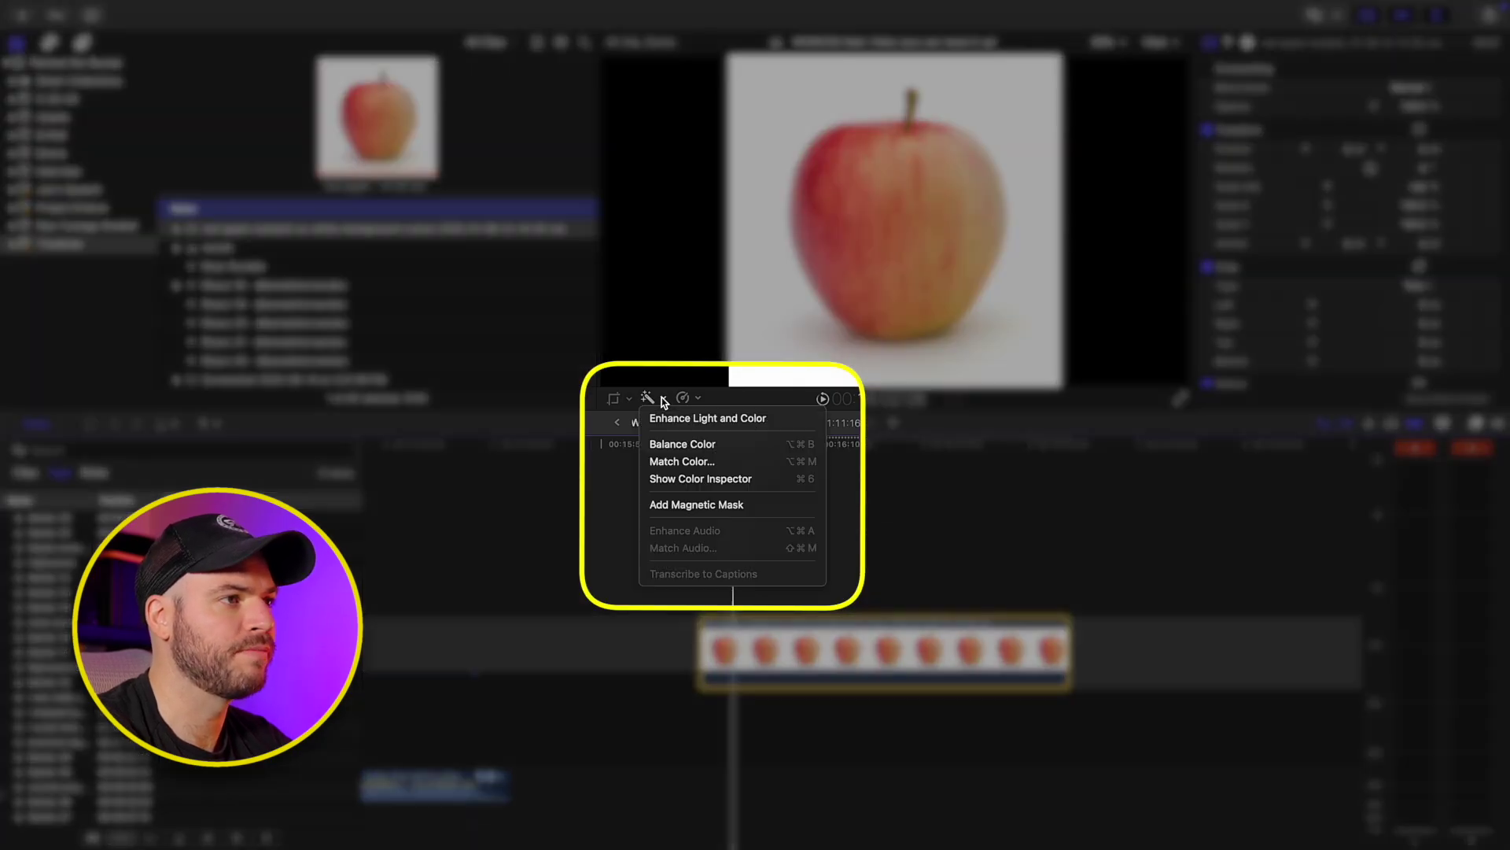
left_click(683, 505)
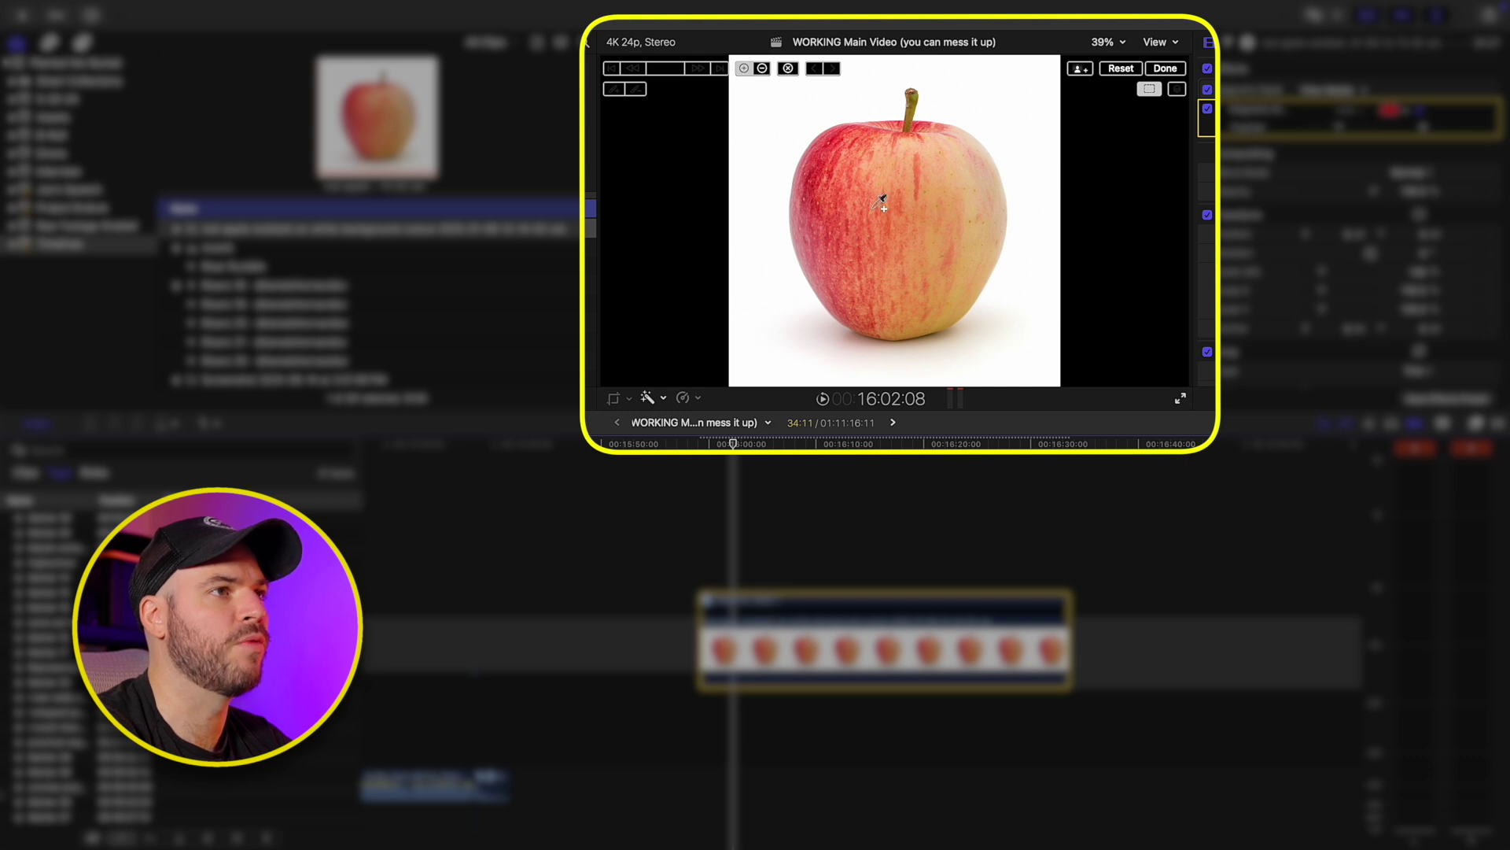
left_click(870, 253)
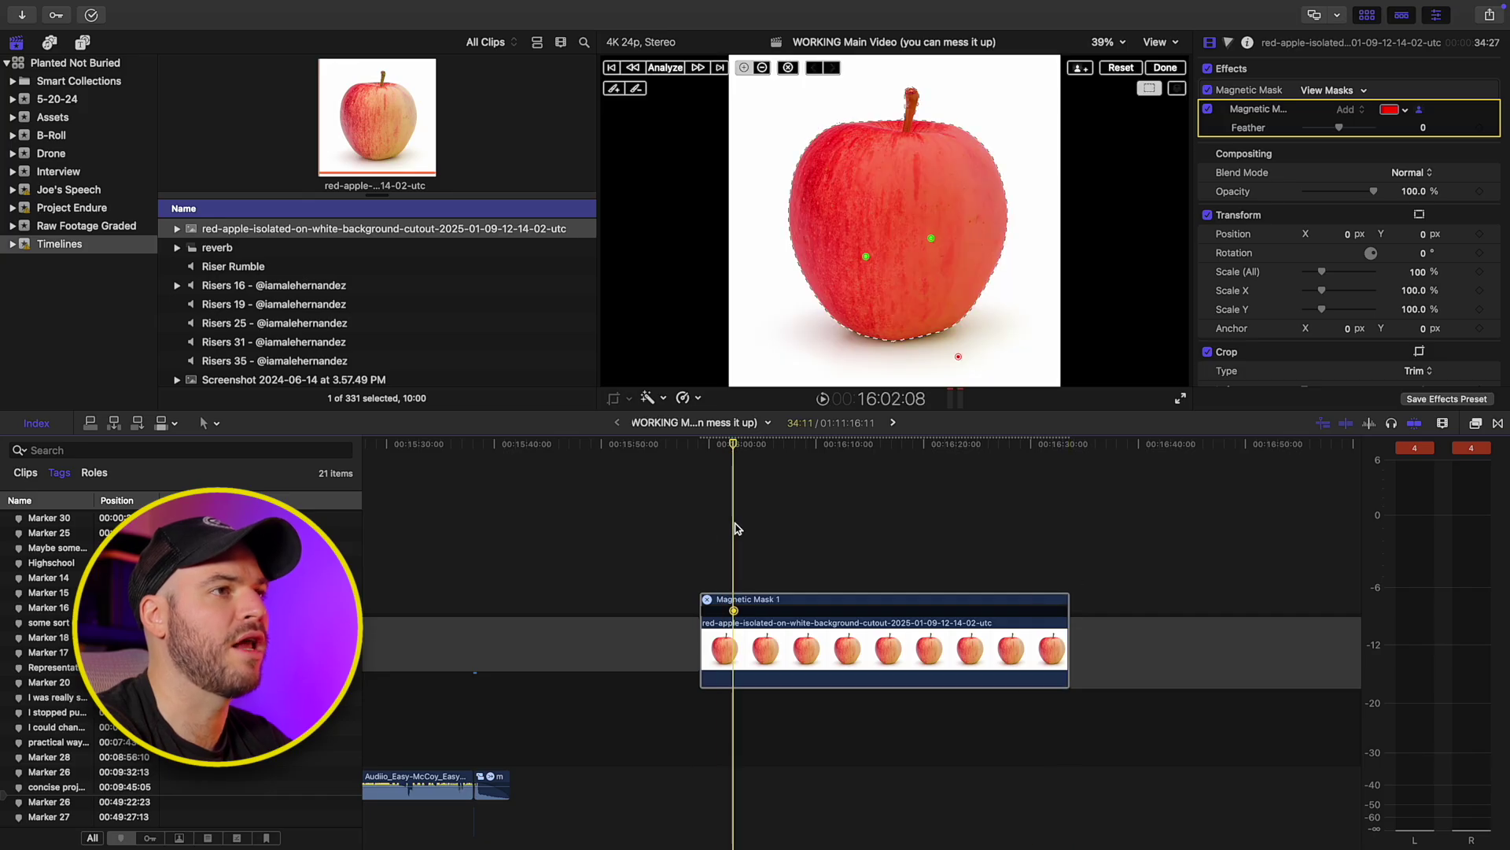
left_click(1166, 68)
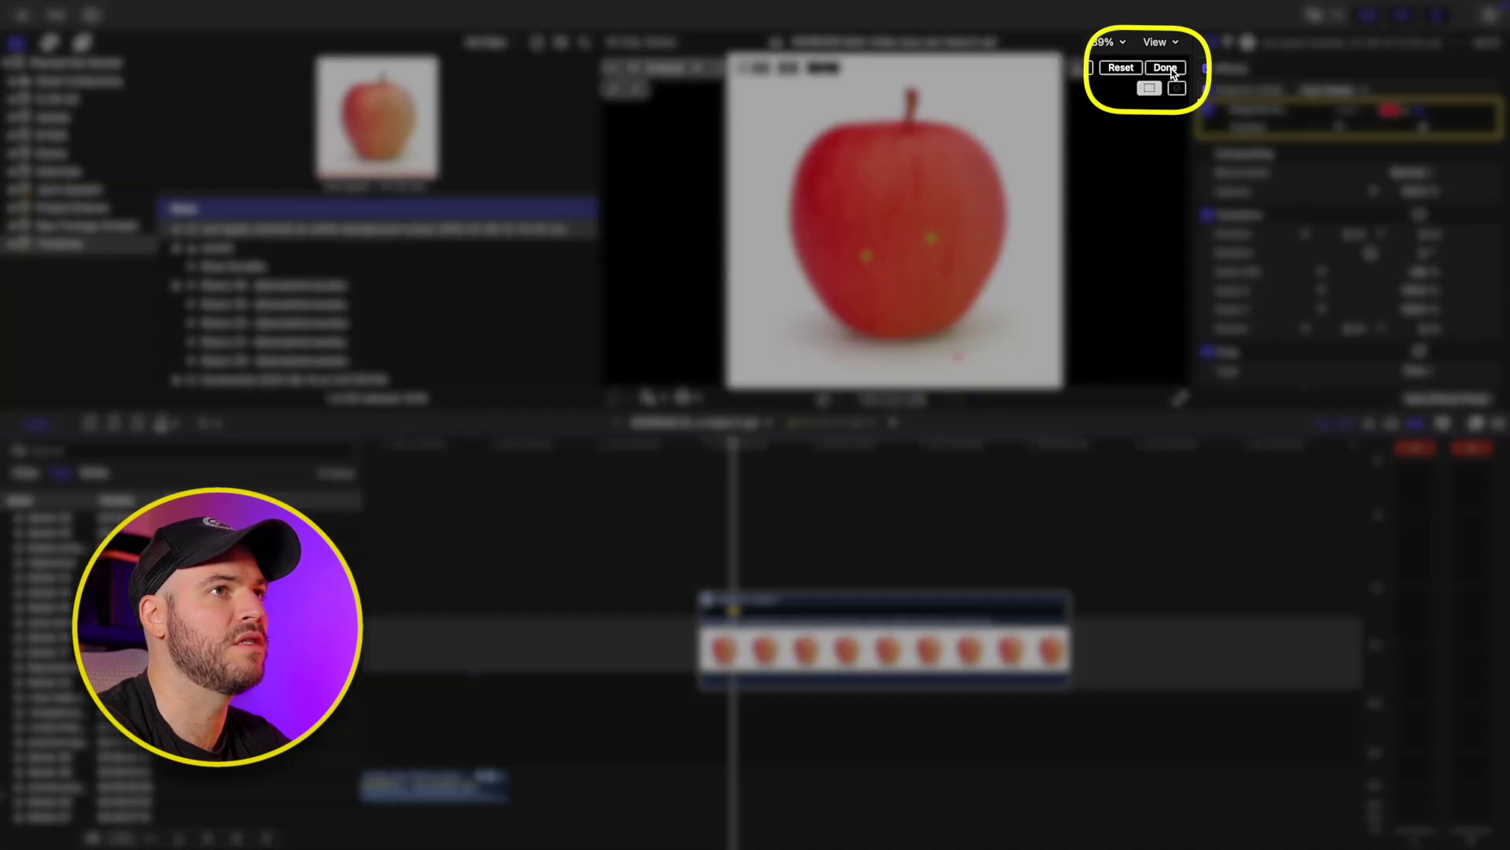
Step: Insert a freeze frame of the apple clip at the playhead
left_click(779, 445)
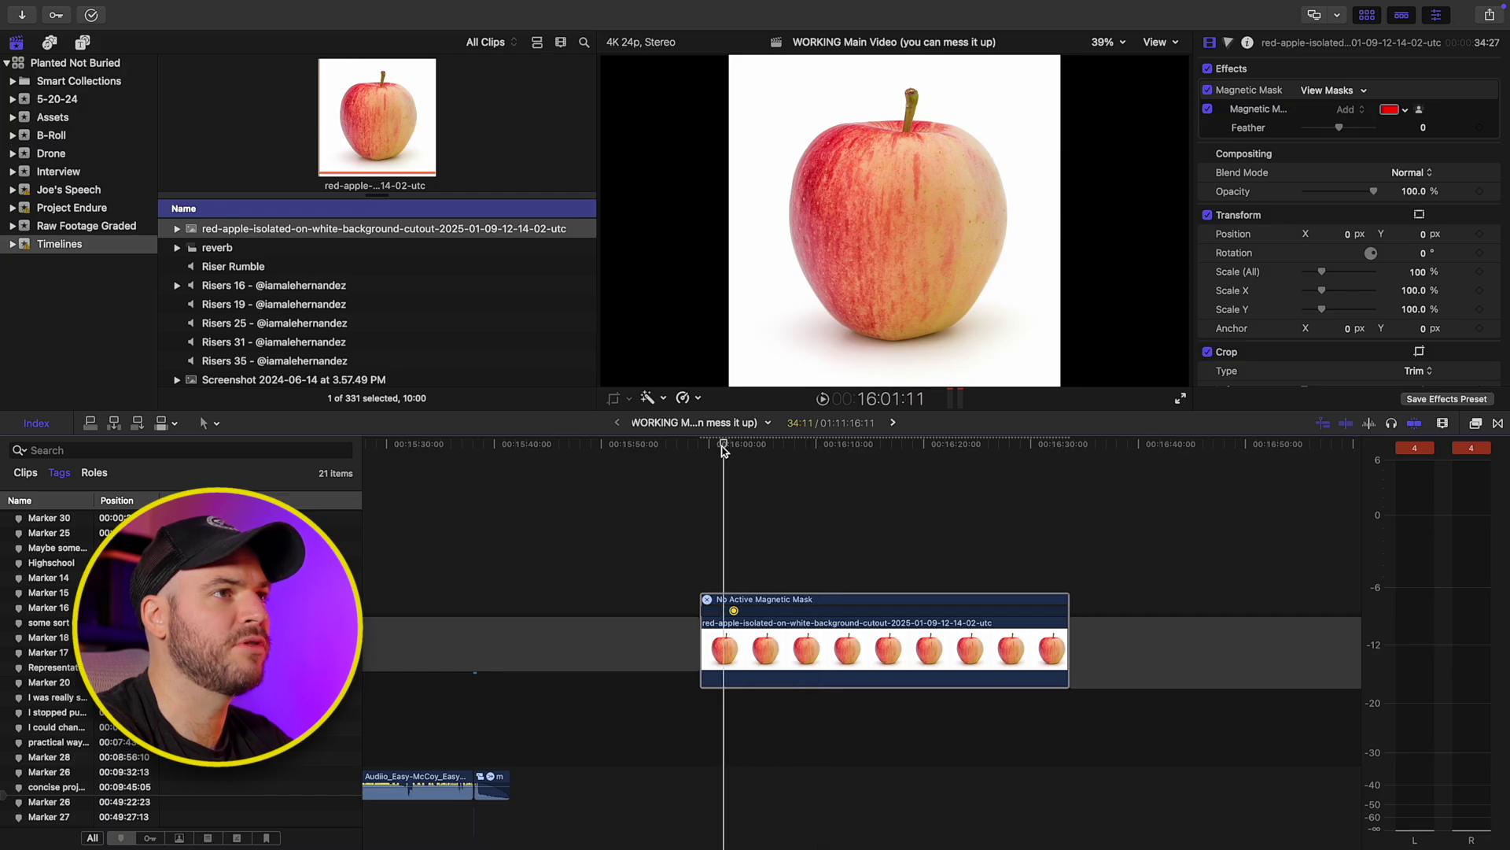
mouse_move(723, 449)
left_mouse_down()
mouse_move(691, 449)
mouse_move(733, 472)
left_mouse_up()
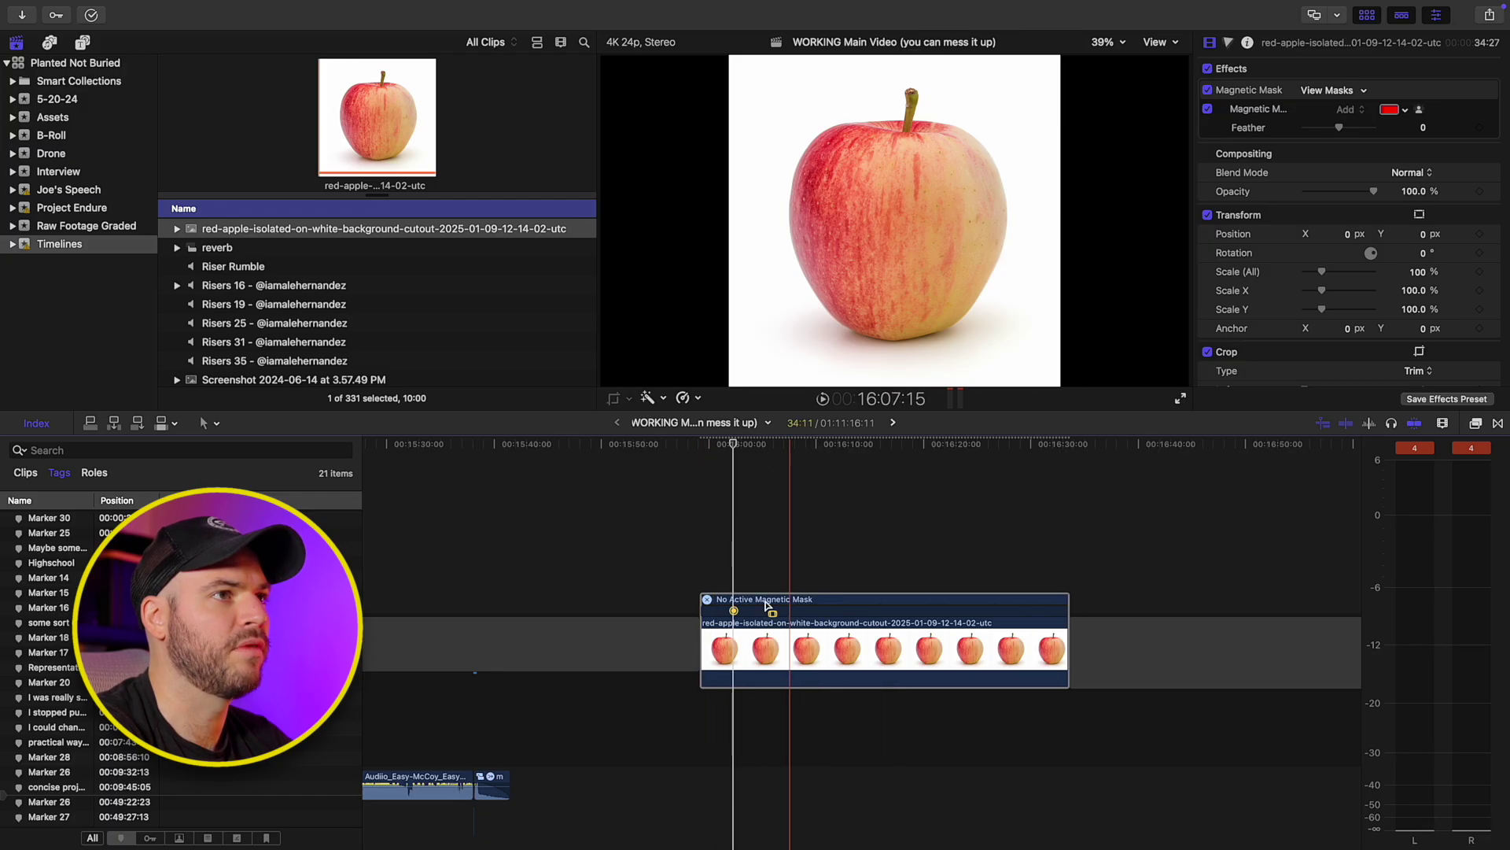
key("super+equal")
key("super+equal")
key("super+equal")
key("super+equal")
key("super+equal")
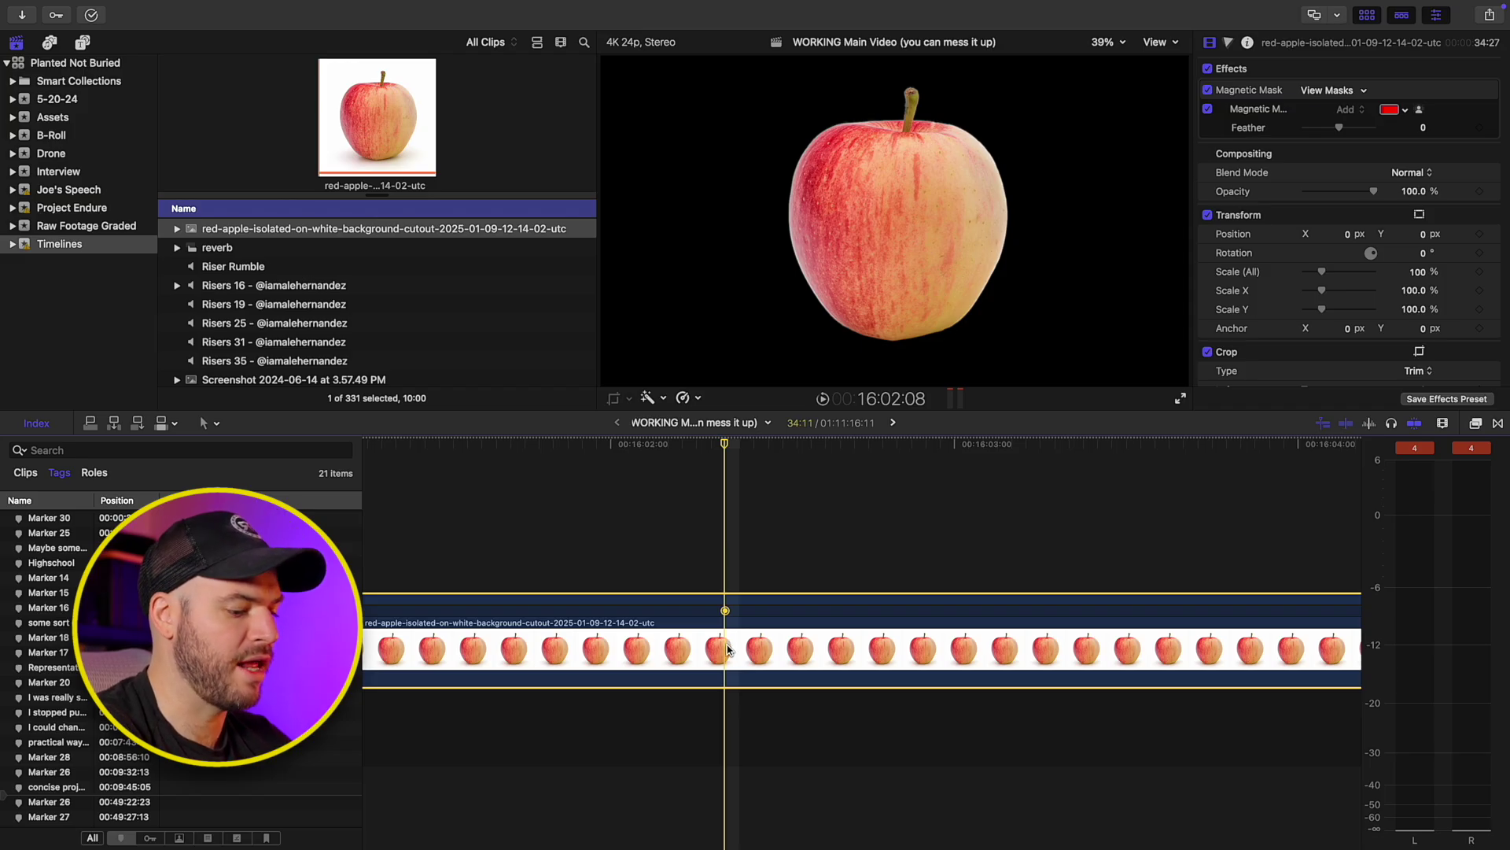
key("alt+f")
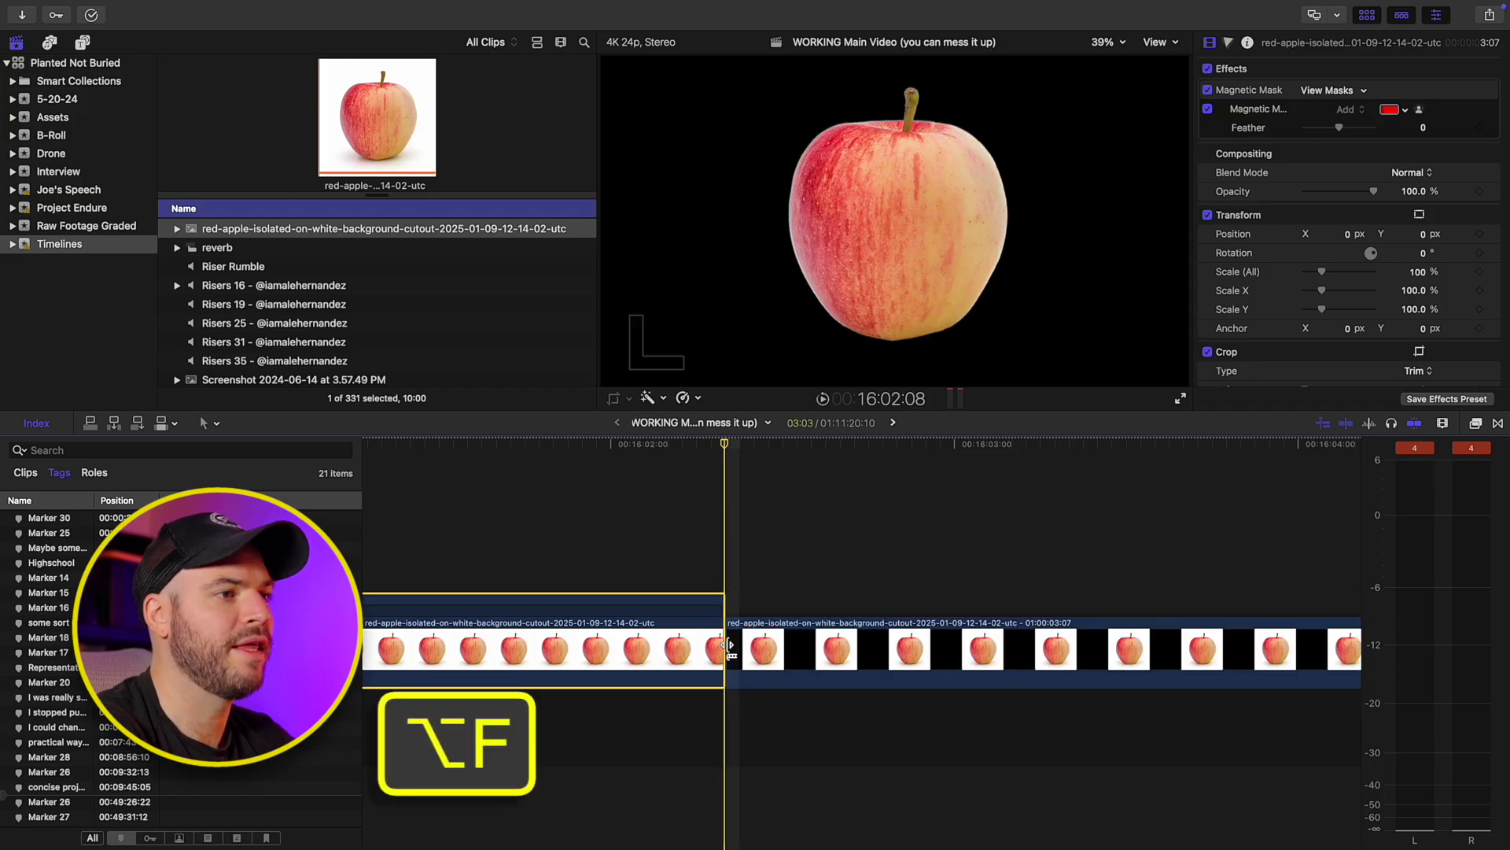
key("super+minus")
key("super+minus")
key("super+minus")
key("super+minus")
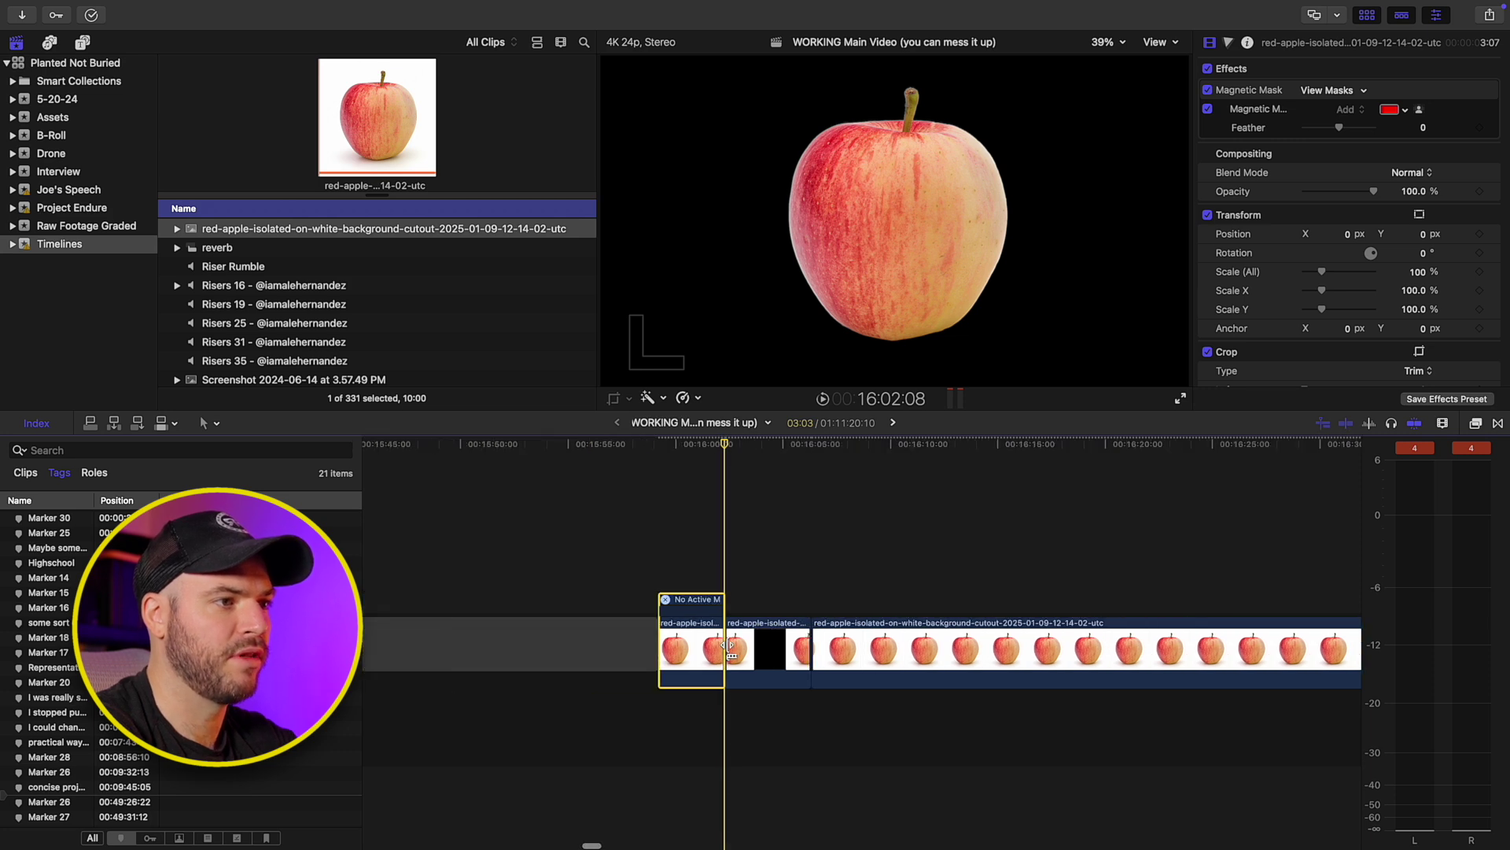
key("super+equal")
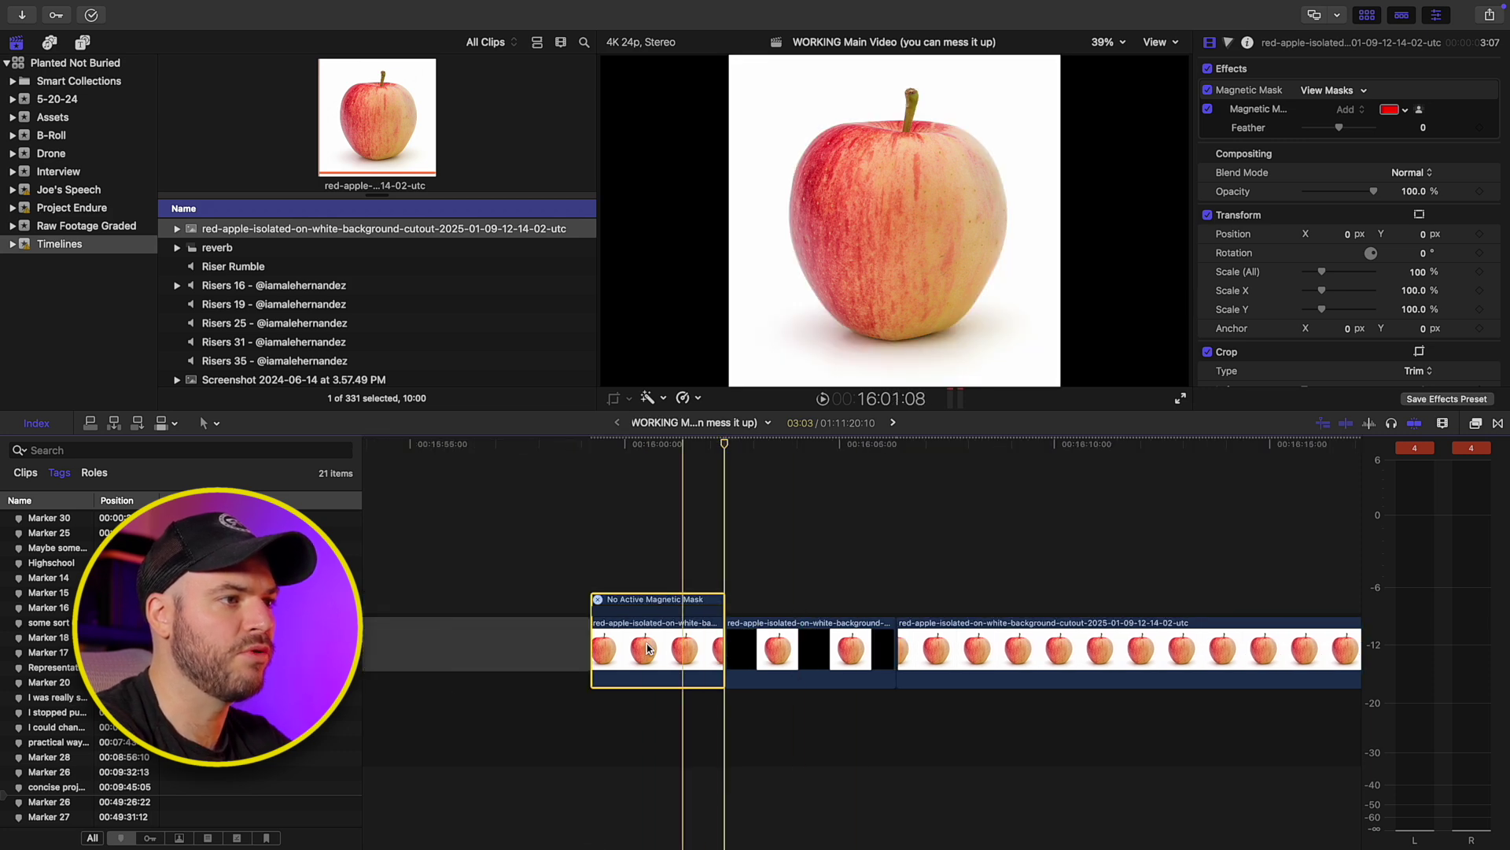
Step: Ripple-delete the first apple clip and replace the third apple clip with a gap
key("Delete")
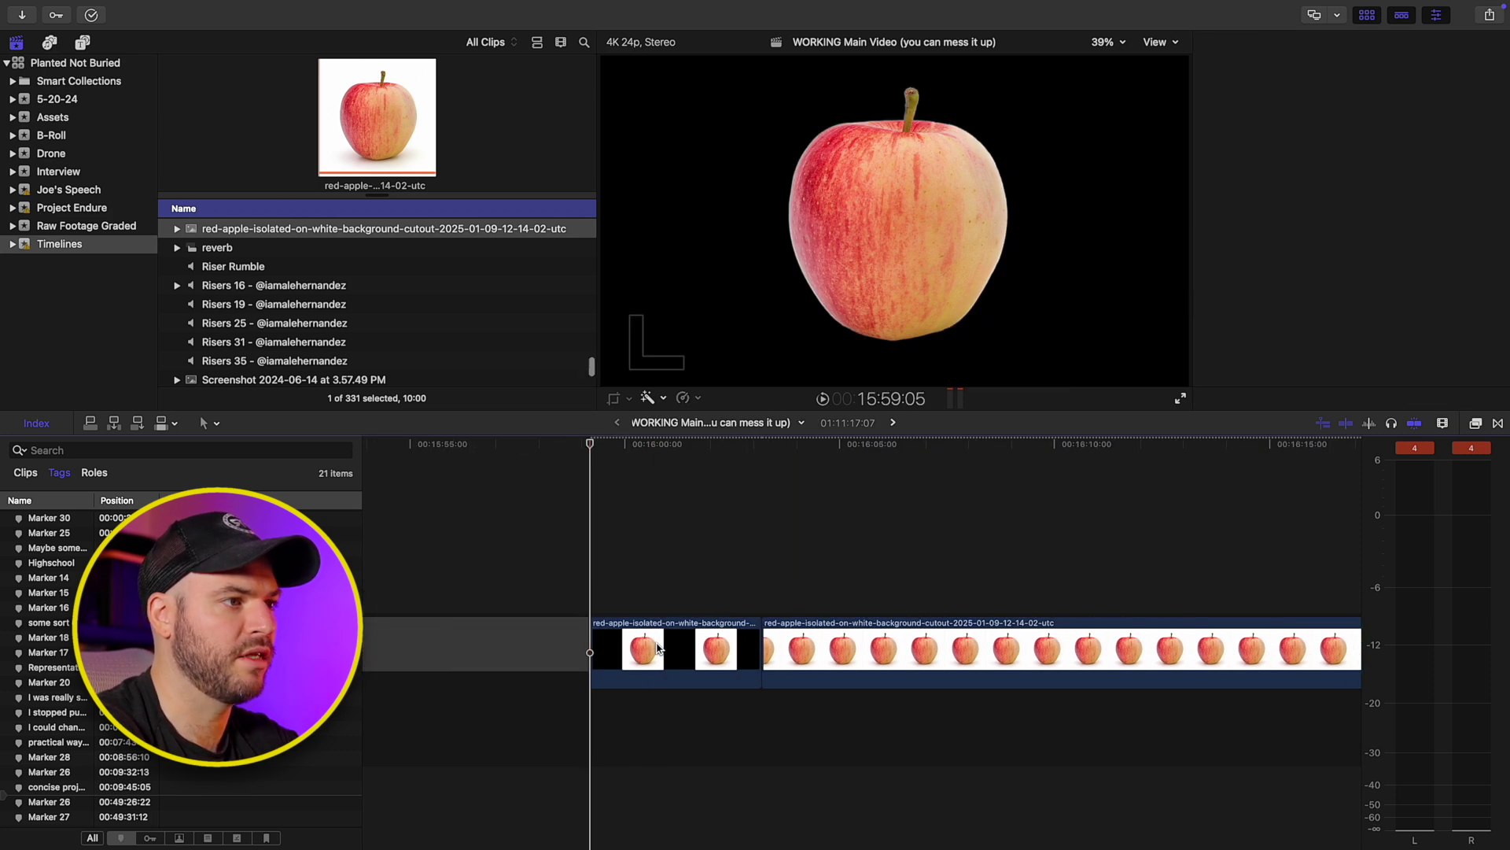
left_click(829, 629)
key("shift+Delete")
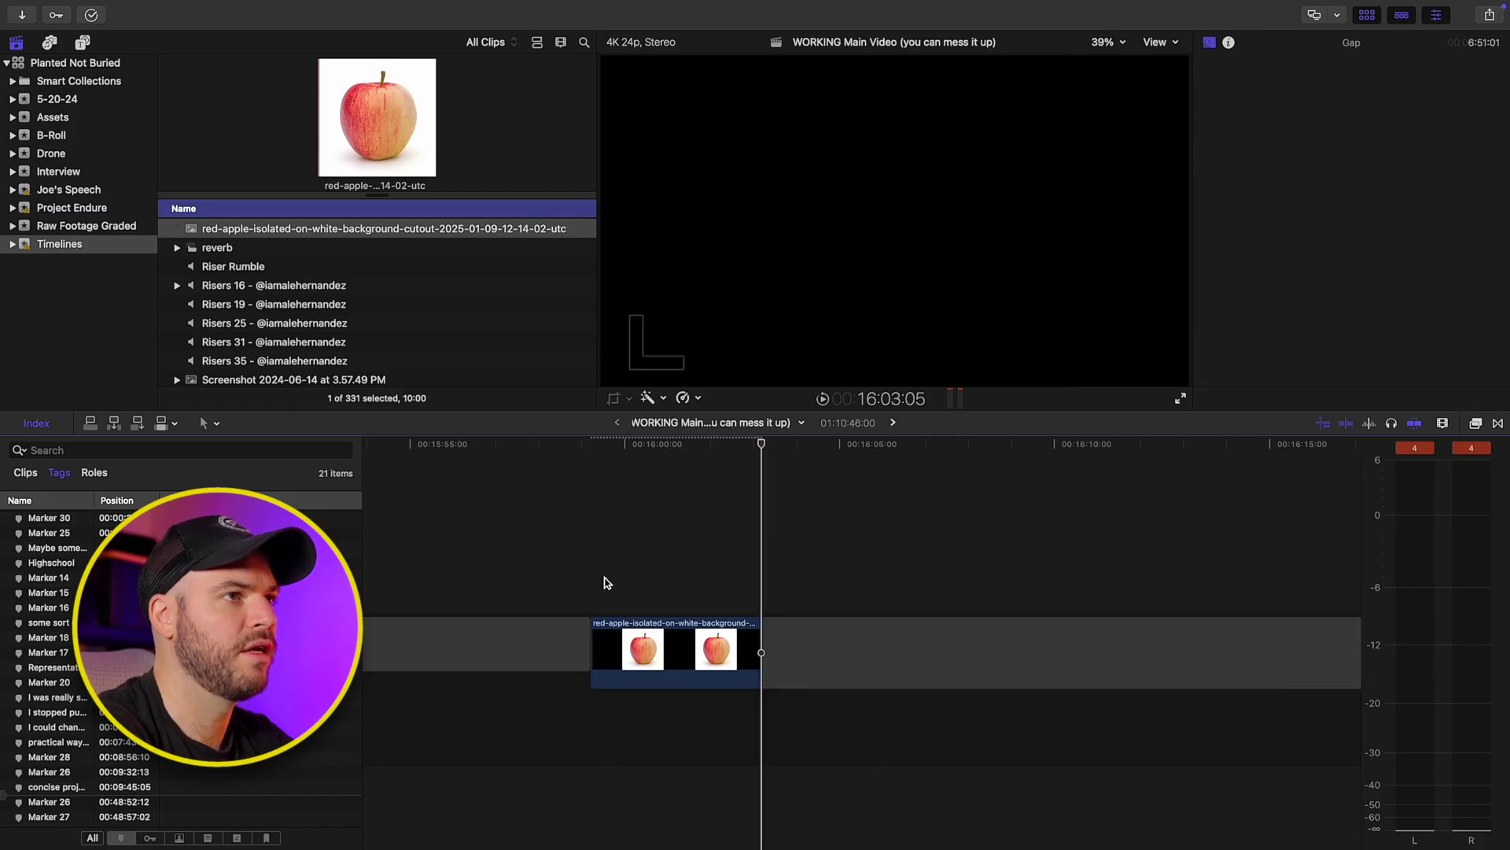
Step: Extend the remaining apple clip's end, then zoom out toward the FX3_1432 section
left_click(610, 647)
left_click_drag(758, 644, 955, 641)
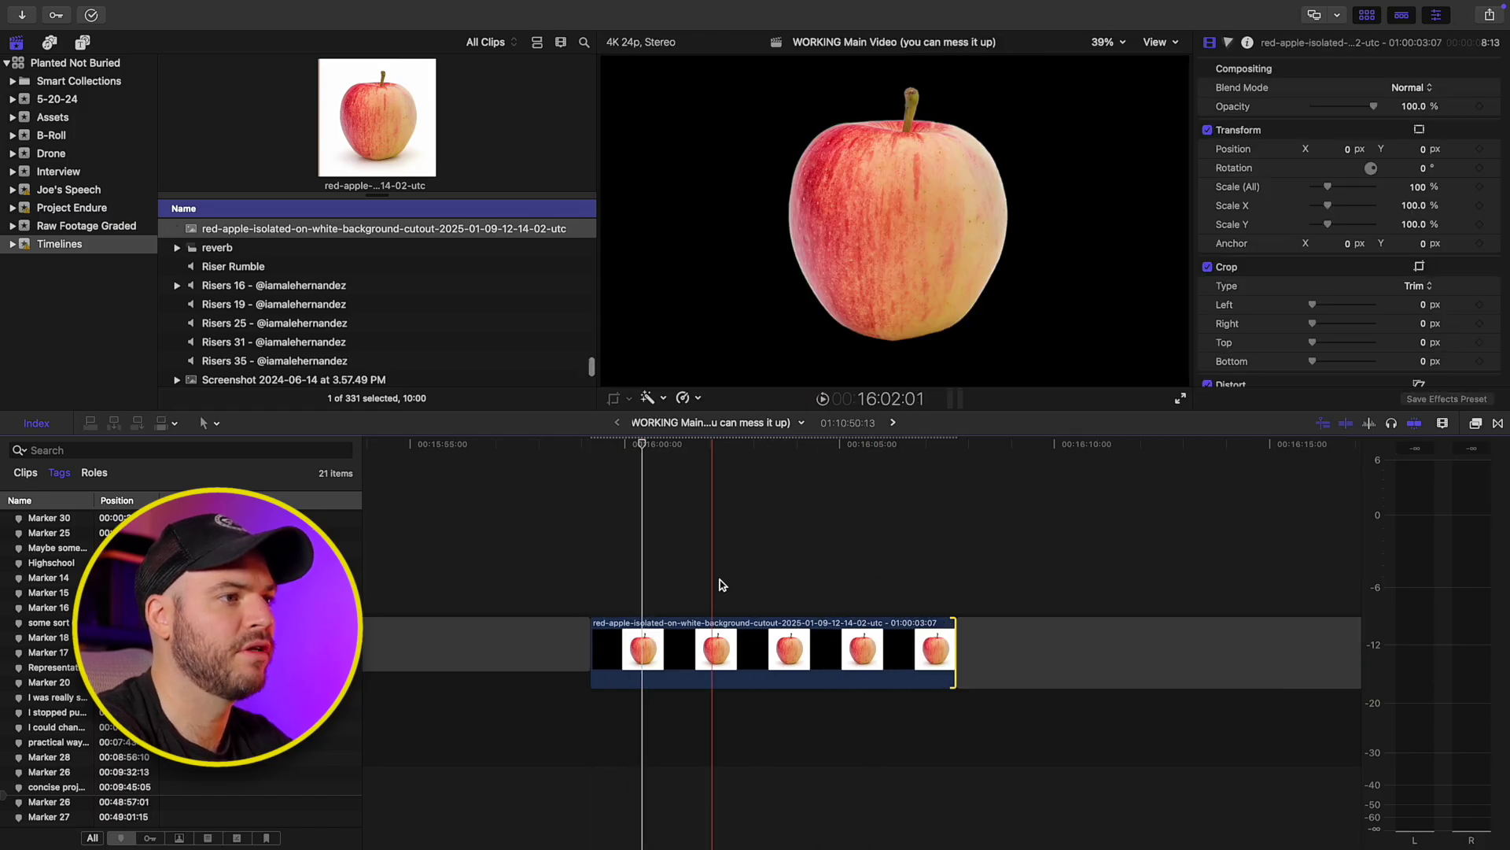
left_click(718, 583)
key("super+minus")
key("super+minus")
key("super+minus")
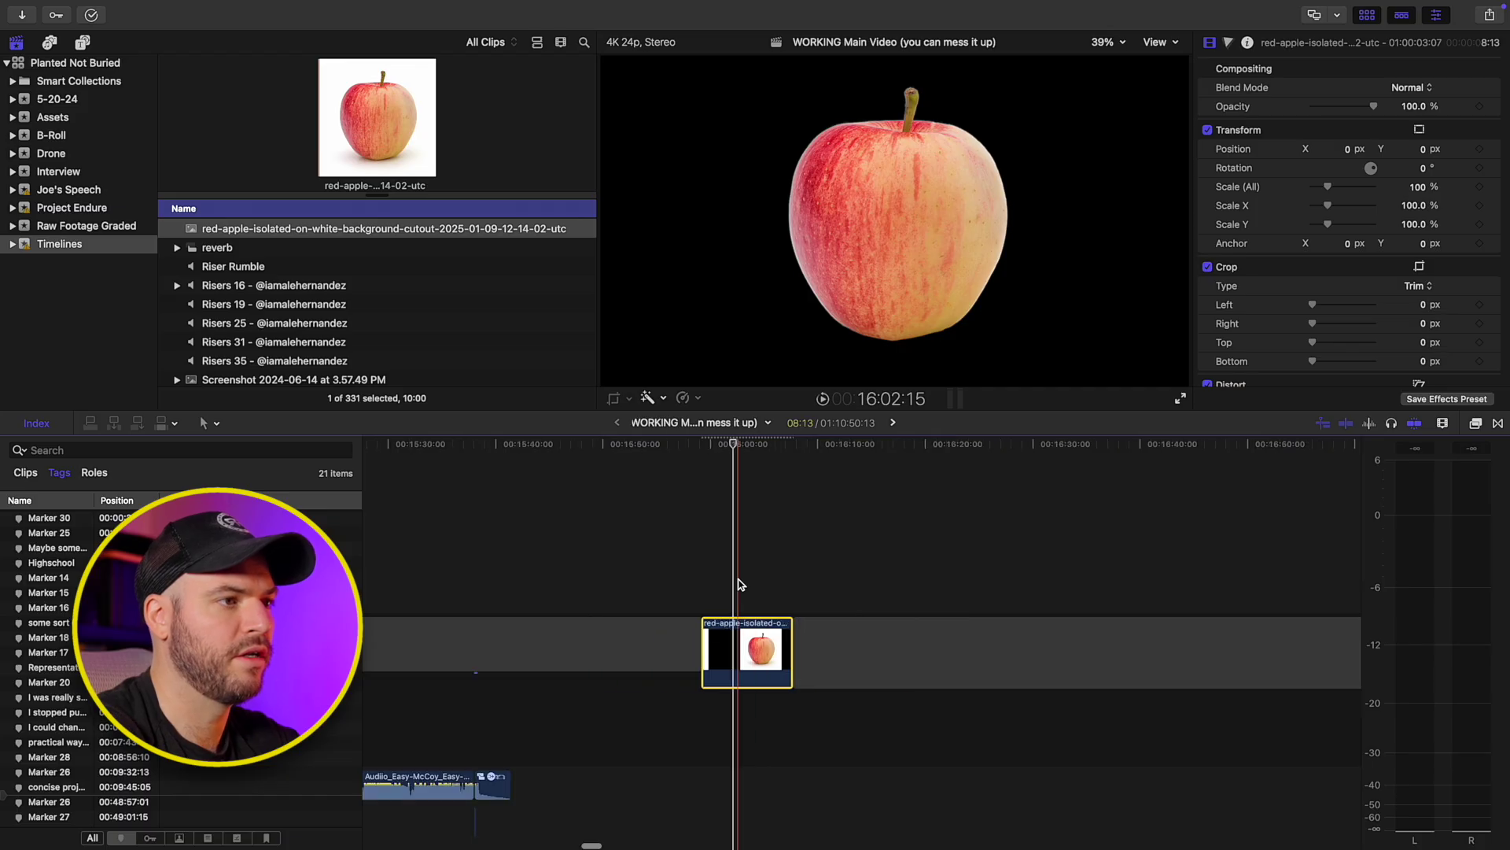
scroll(1001, 611, "left", 5)
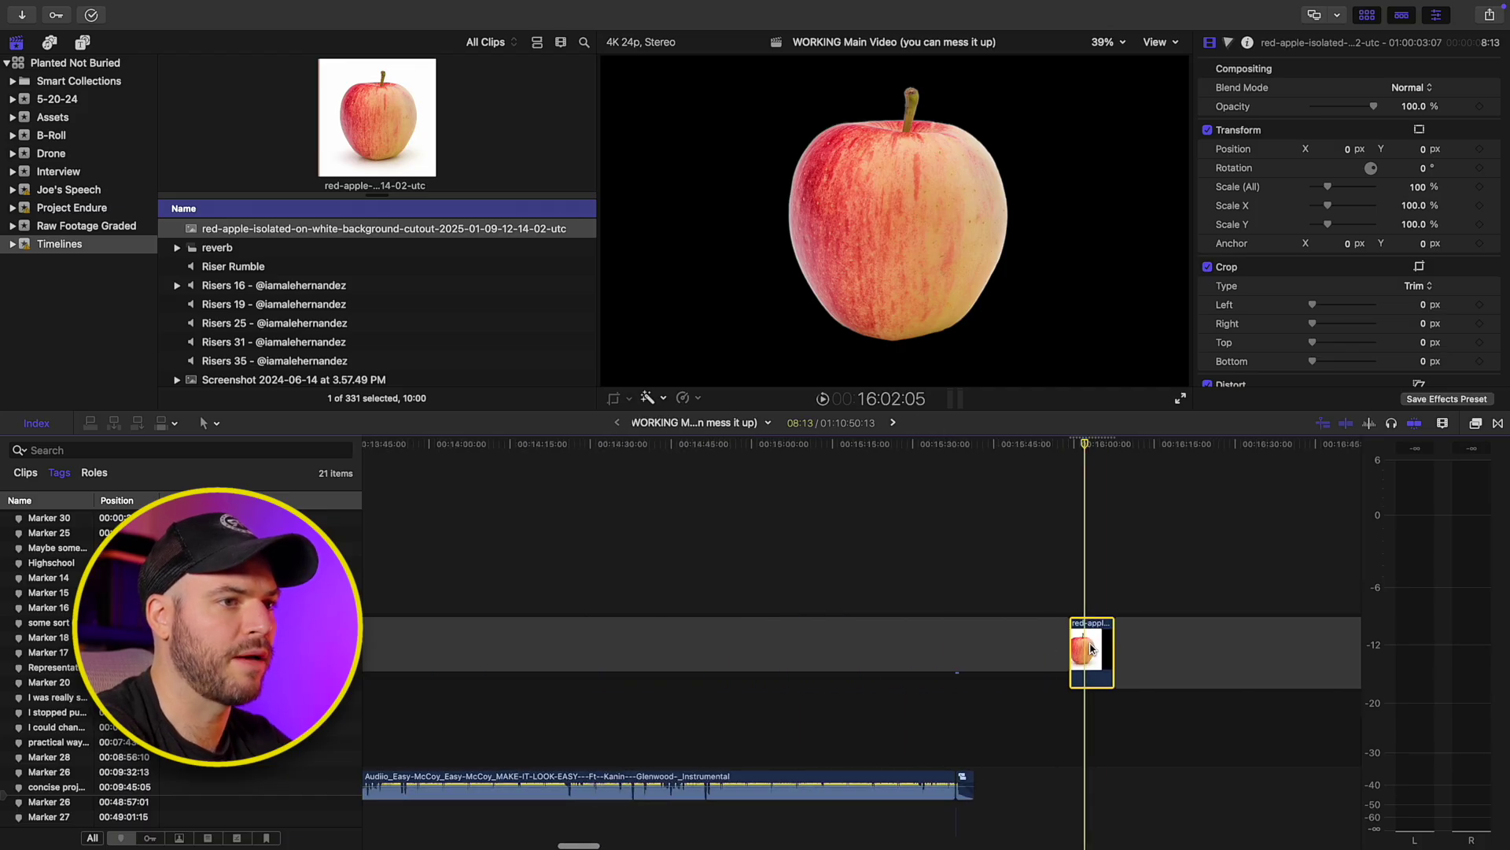
left_click(994, 644)
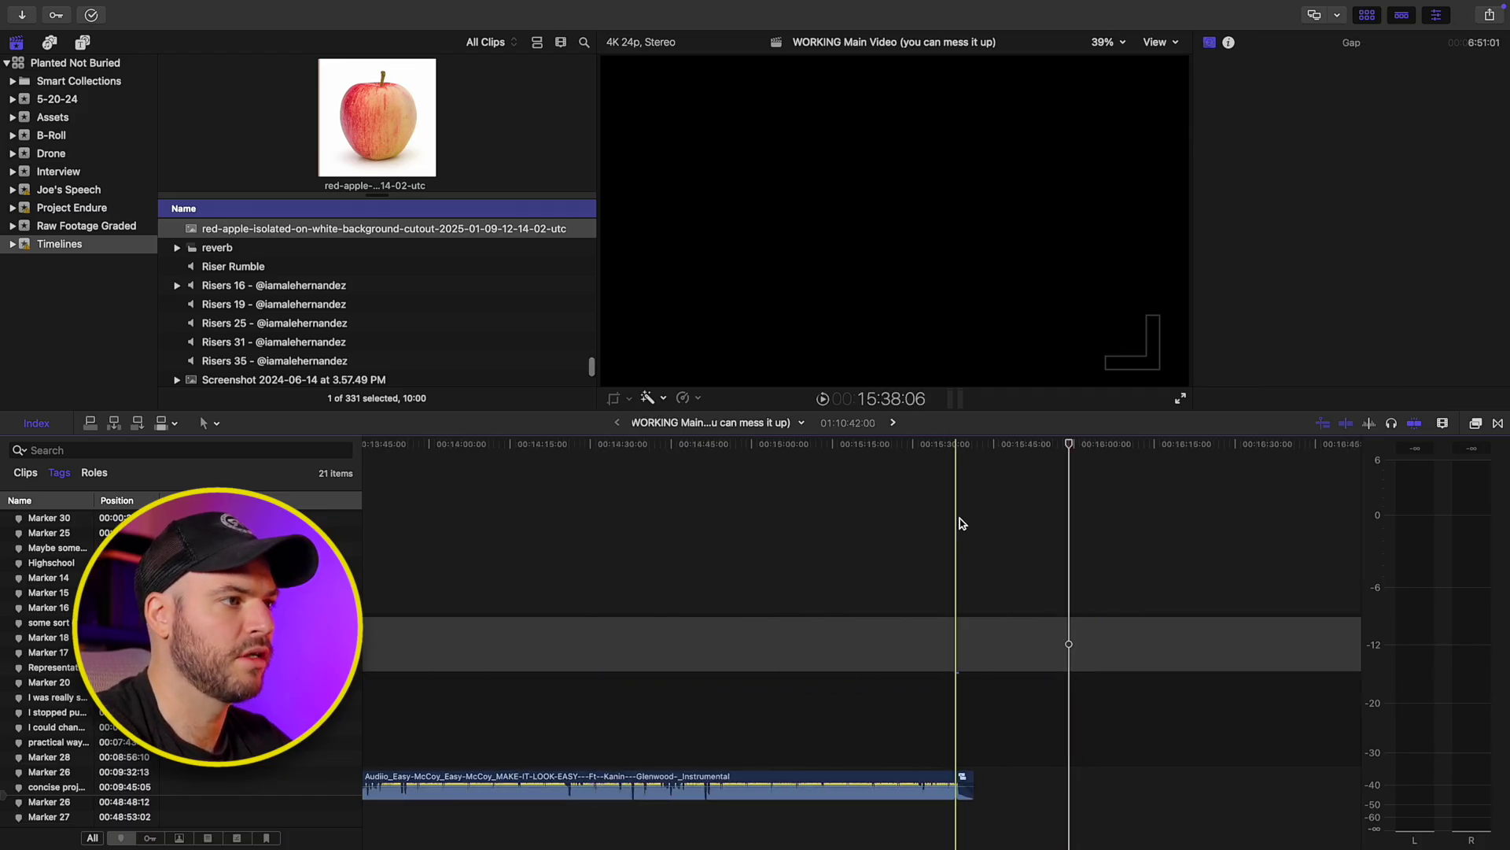
scroll(955, 523, "left", 10)
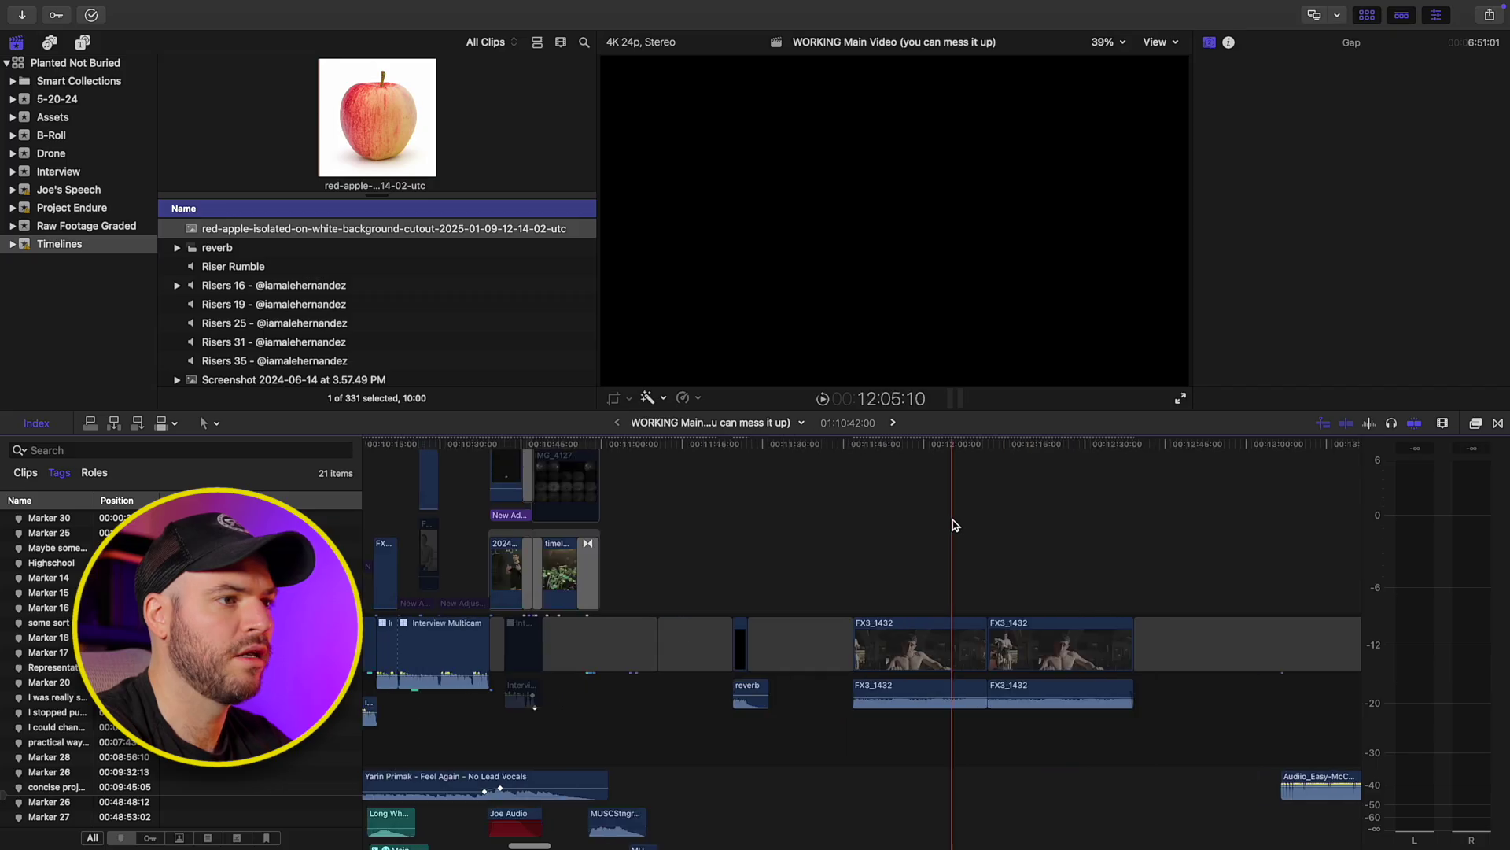
left_click(887, 525)
key("q")
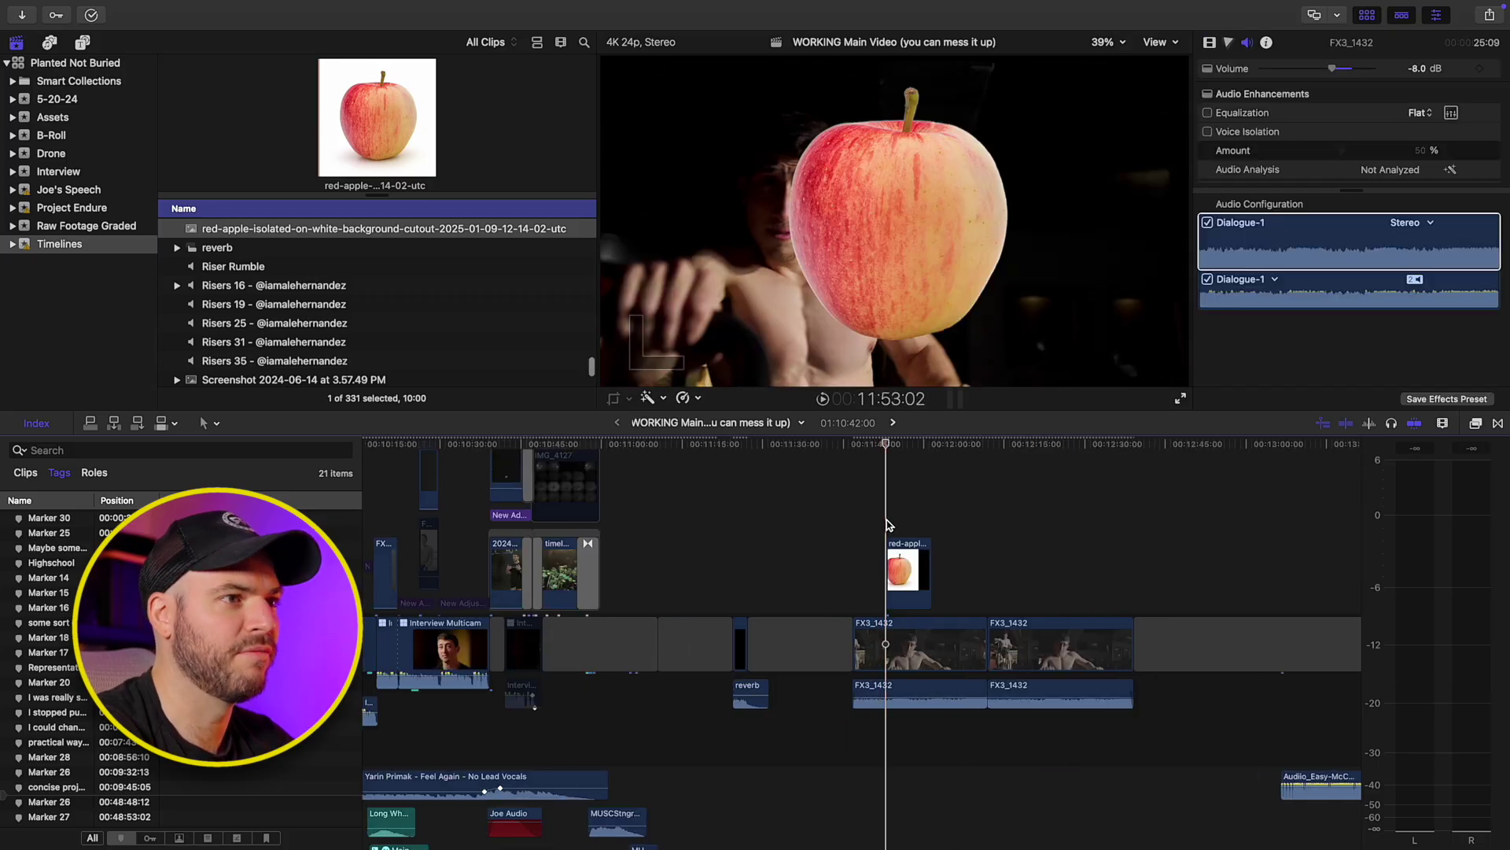
key("super+equal")
key("super+equal")
key("super+equal")
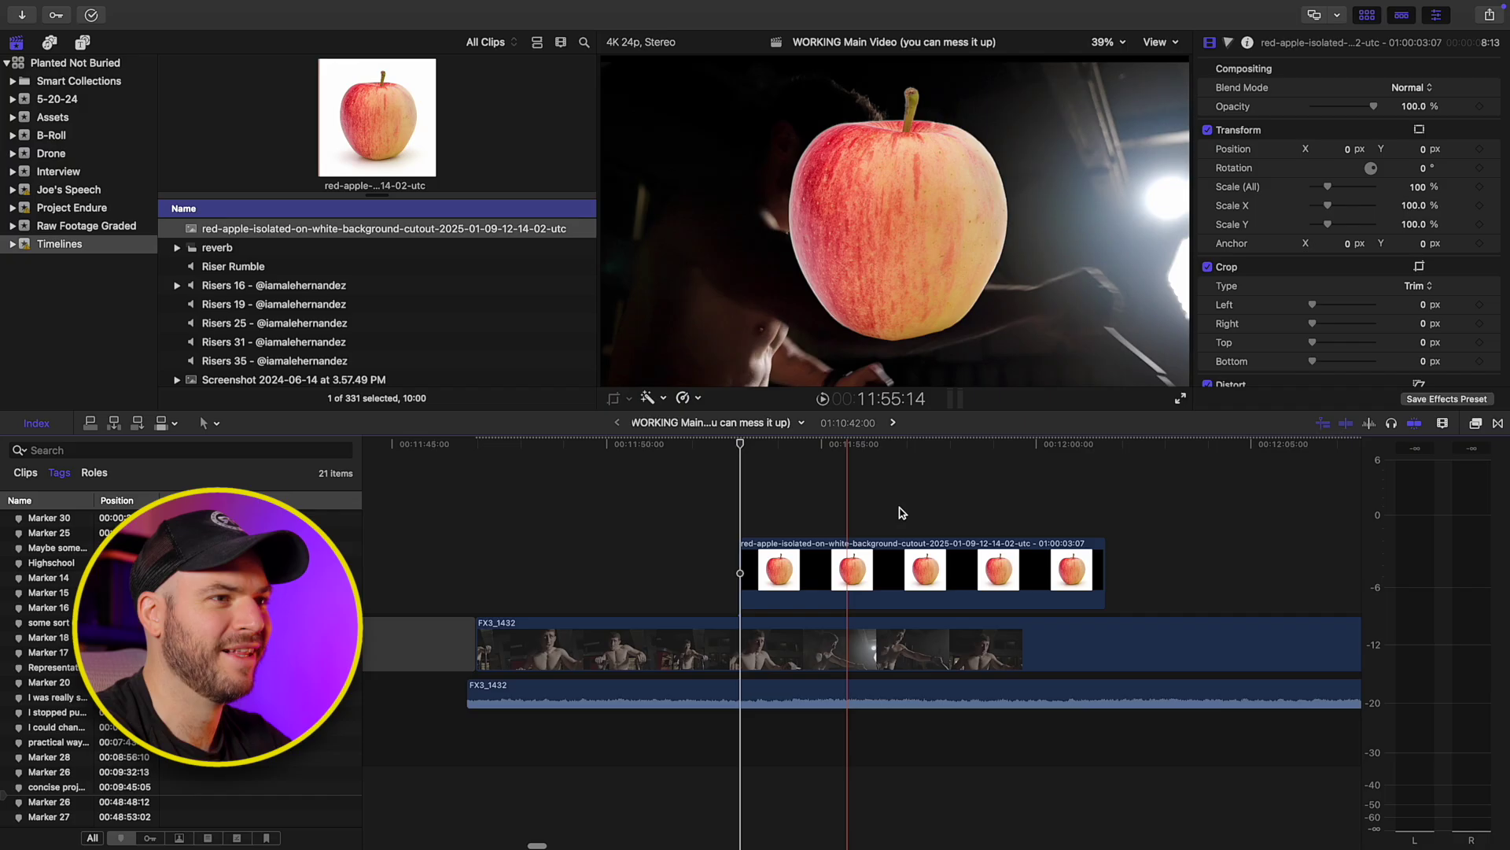
scroll(902, 503, "right", 3)
left_click(806, 570)
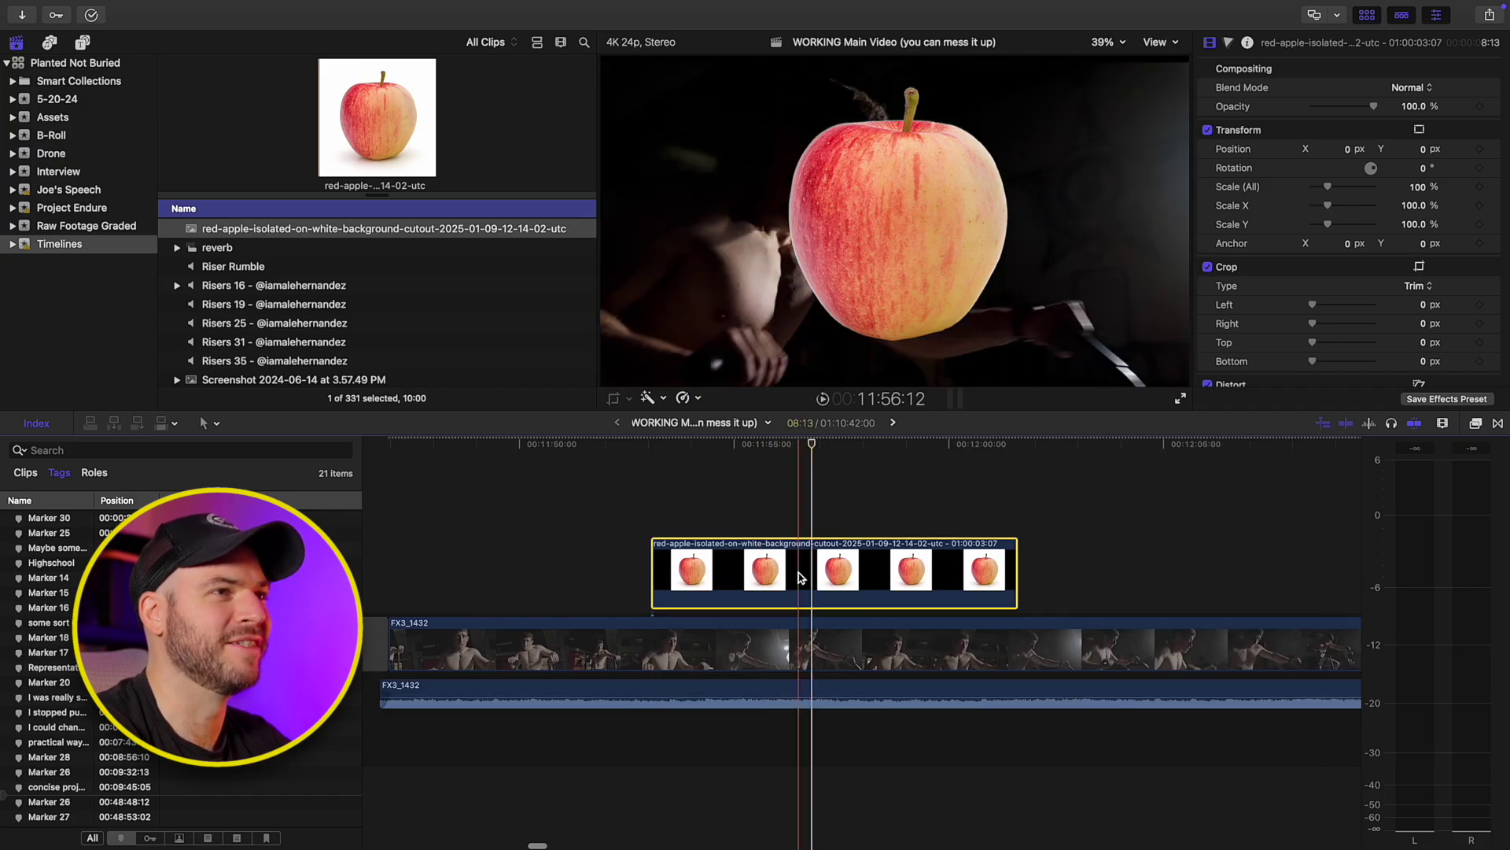
key("super+minus")
key("super+minus")
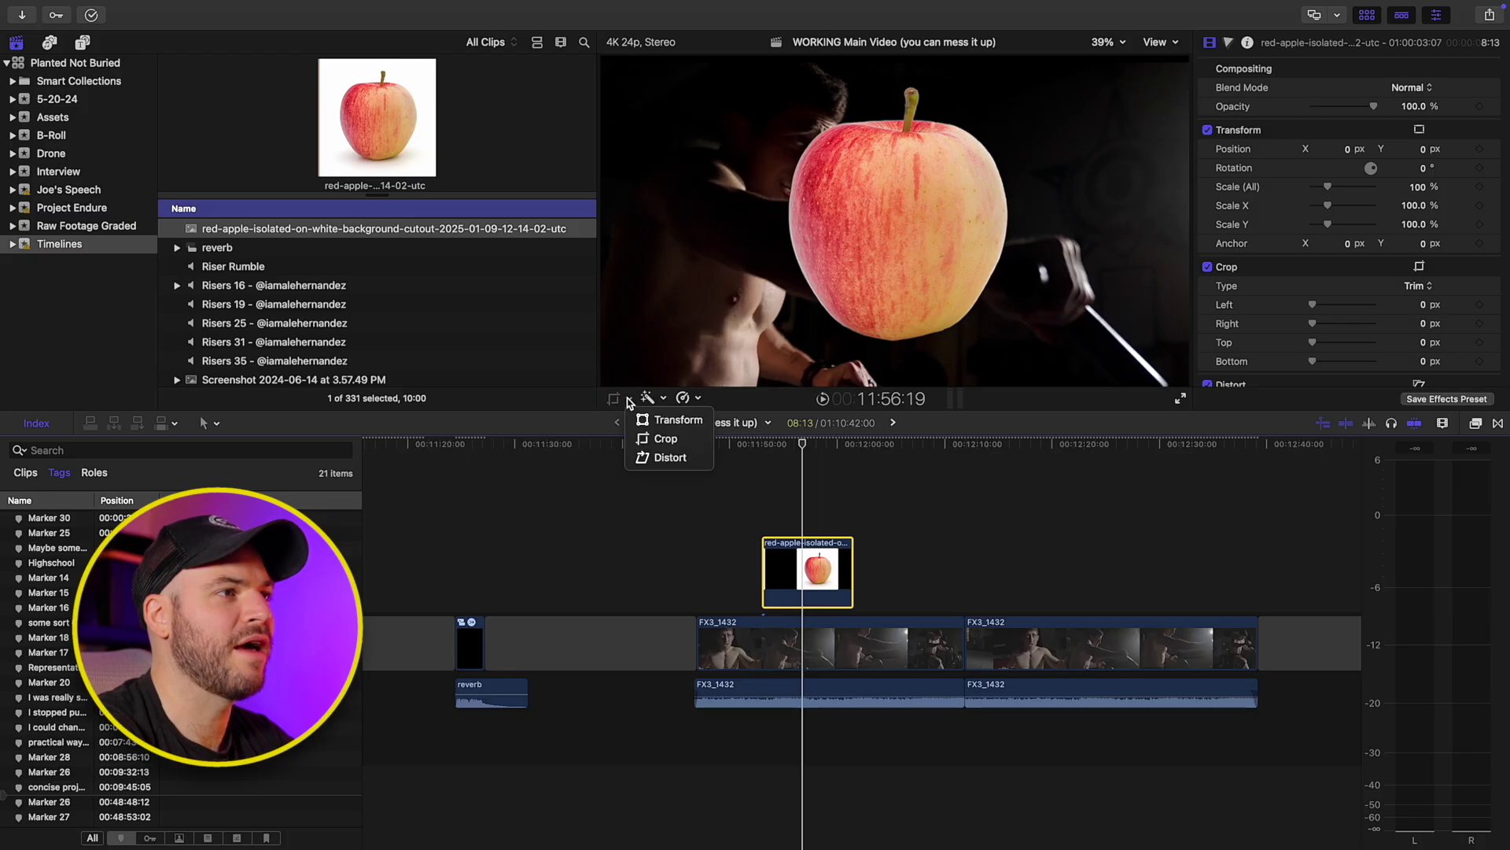
key("shift+t")
left_click_drag(879, 233, 835, 258)
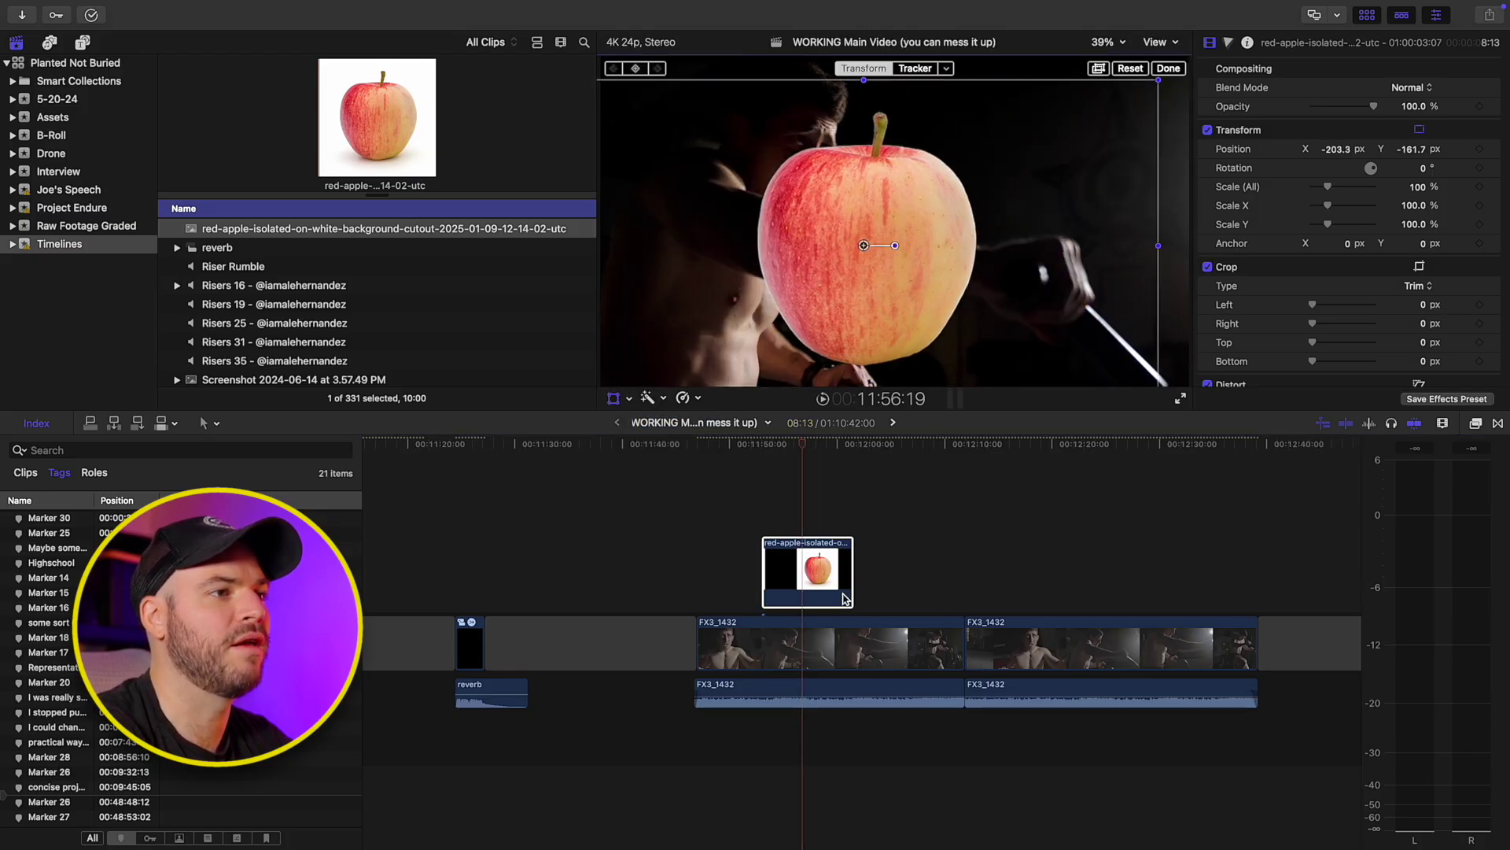
left_click_drag(844, 564, 1201, 564)
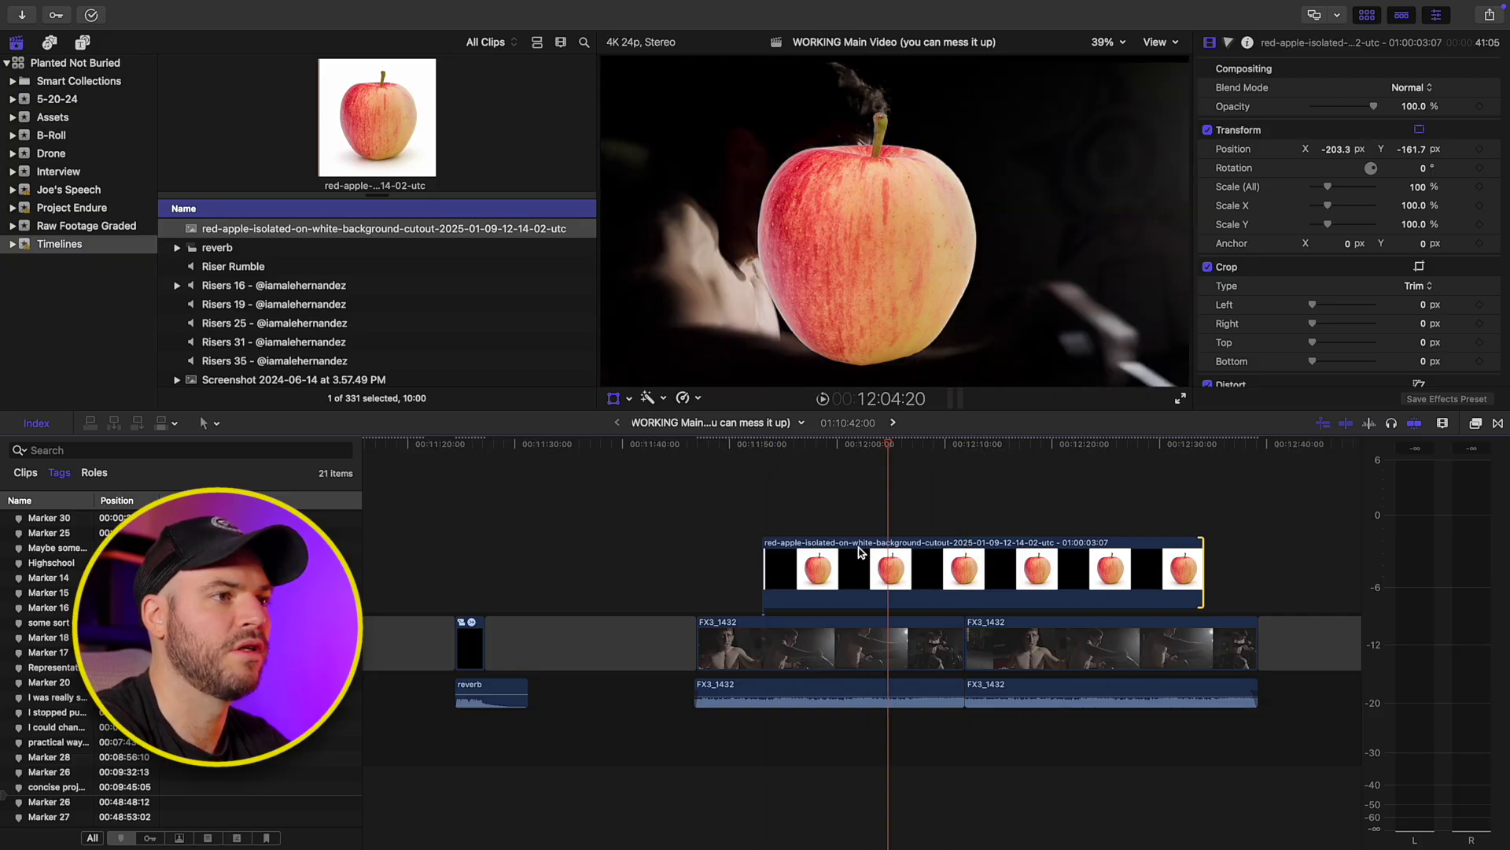
left_click(894, 564)
key("Delete")
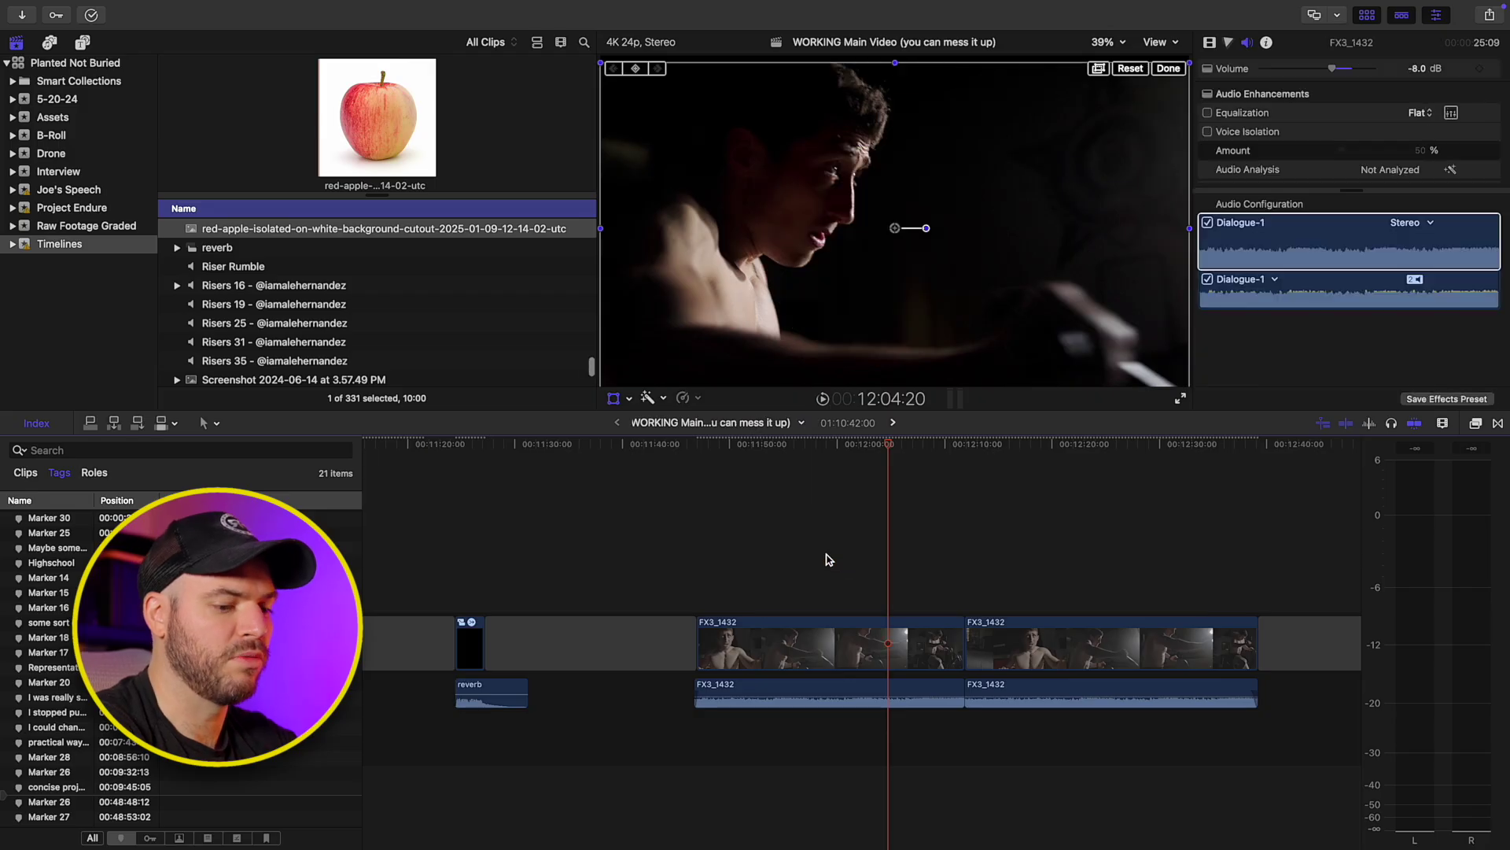
key("super+minus")
key("super+minus")
scroll(825, 572, "right", 3)
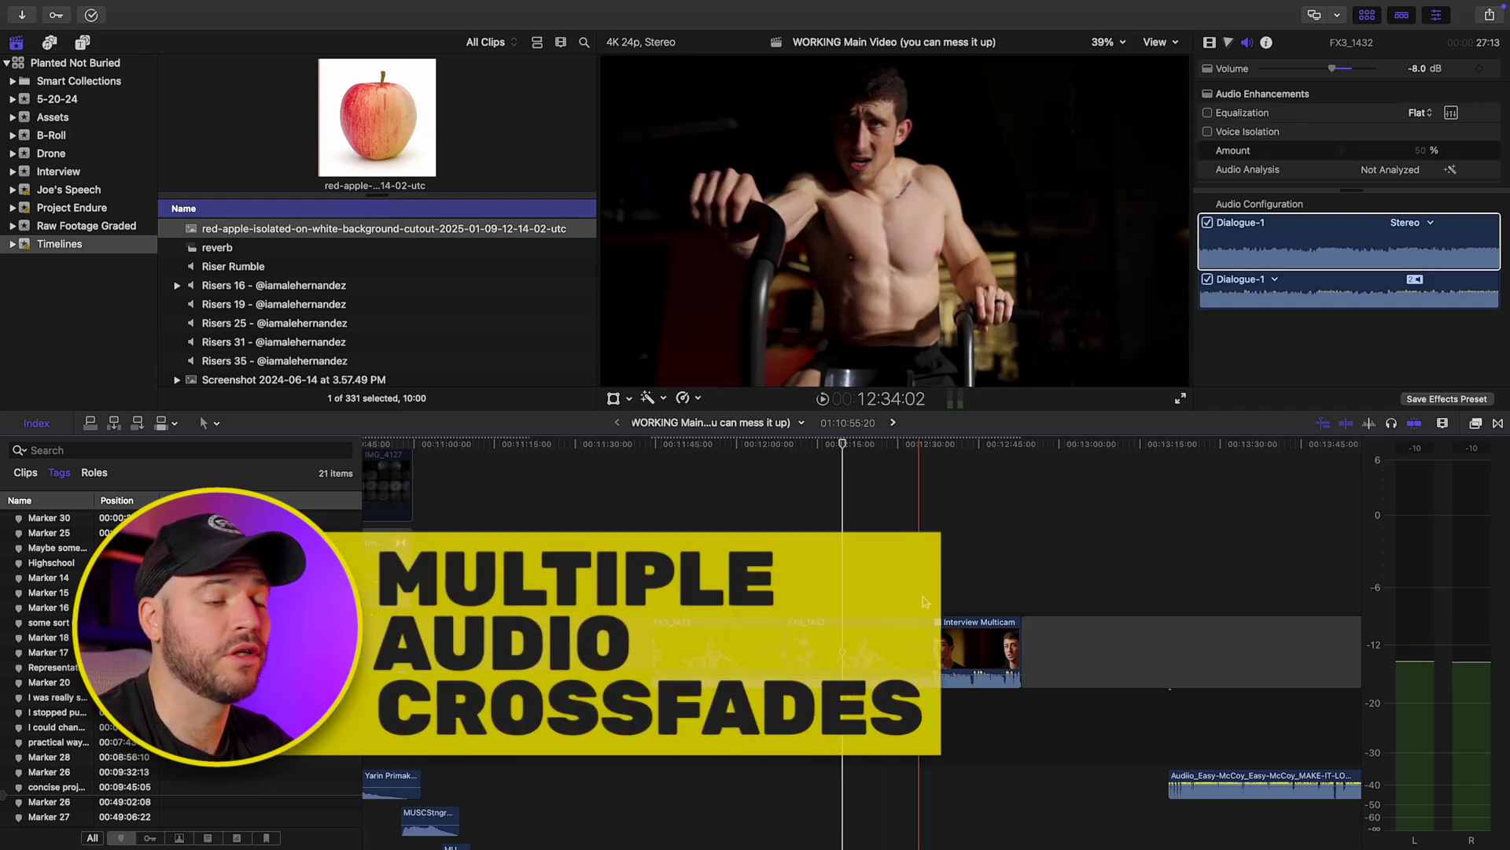
Step: Zoom to the FX3_1432 to Interview Multicam cut and play it back once
key("super+equal")
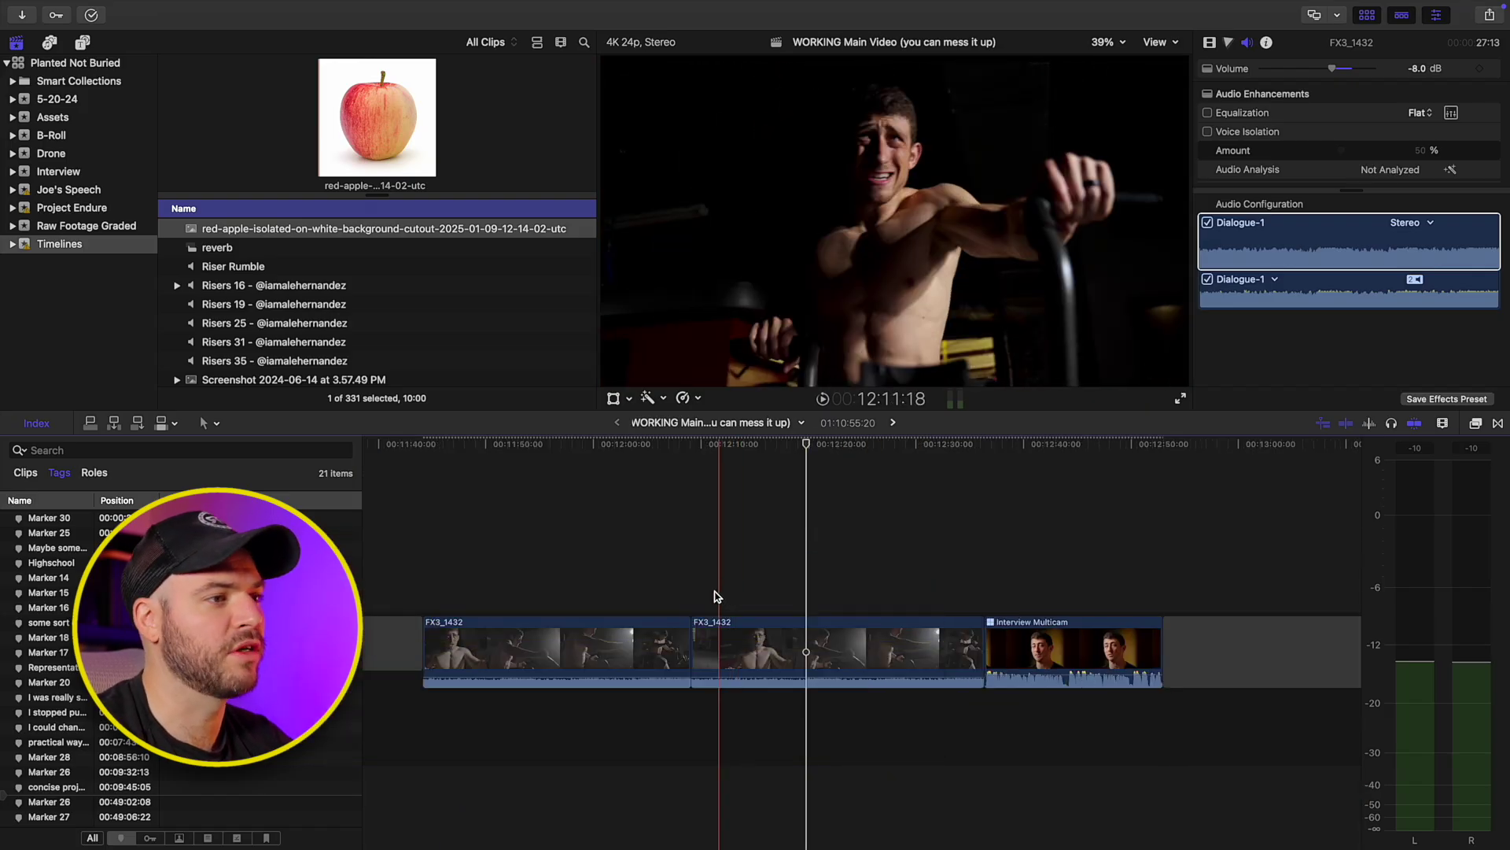
key("super+equal")
key("super+equal")
key("super+equal")
key("super+equal")
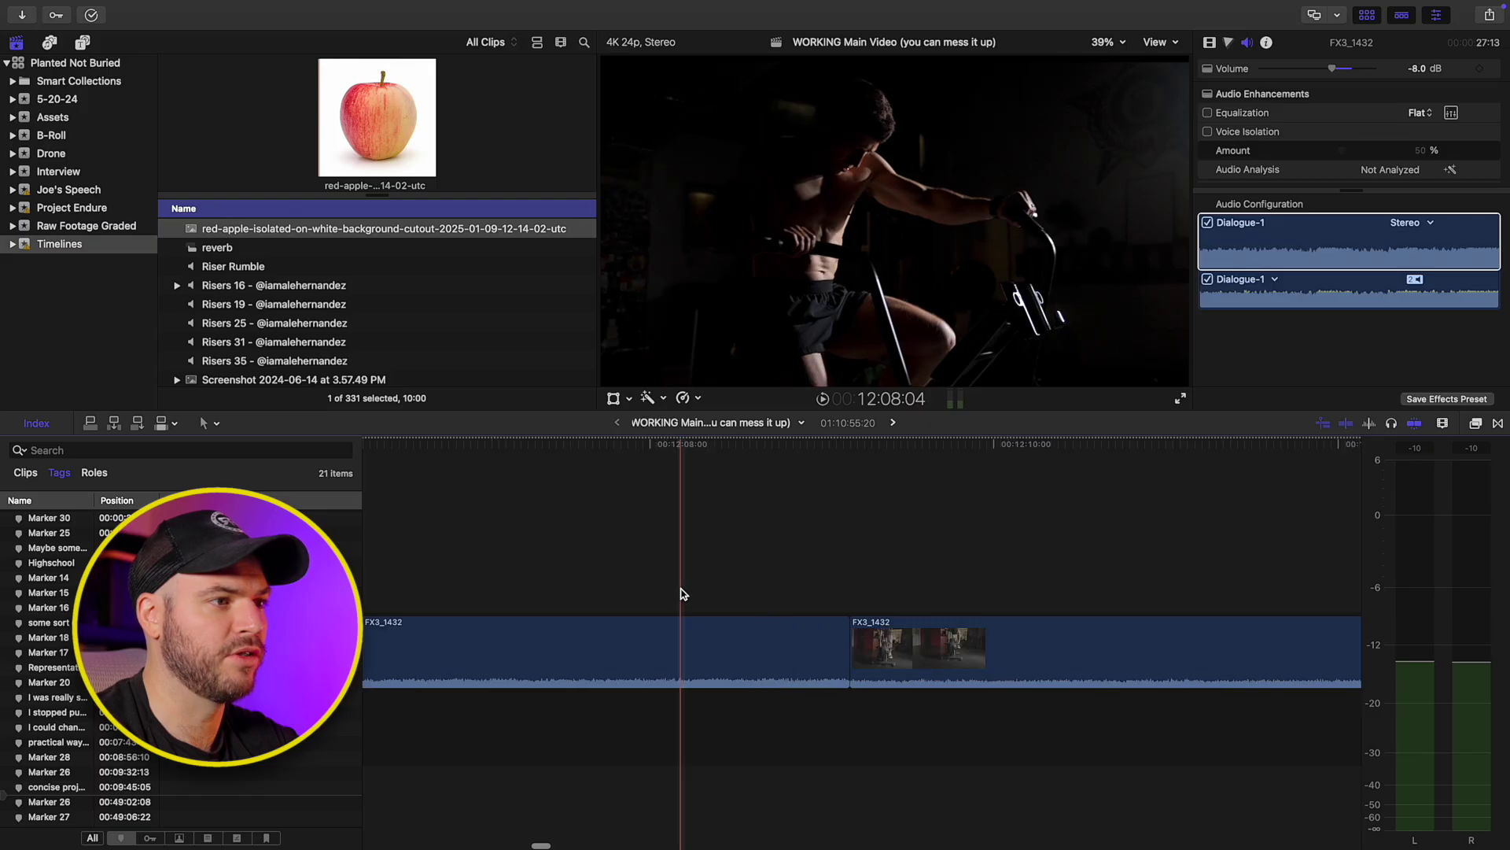
key("super+equal")
scroll(865, 708, "right", 3)
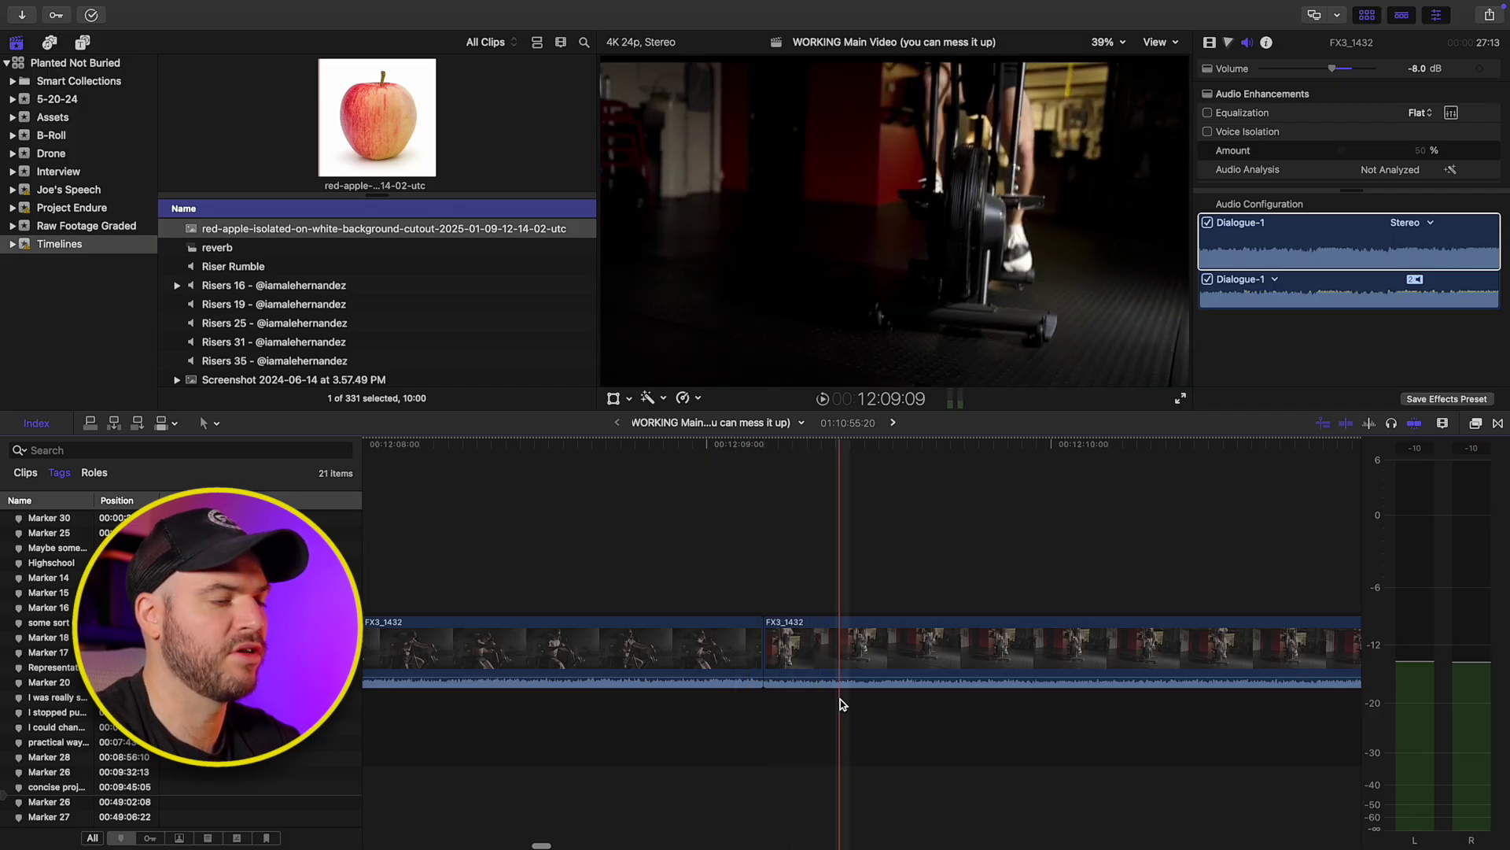
key("super+minus")
key("super+minus")
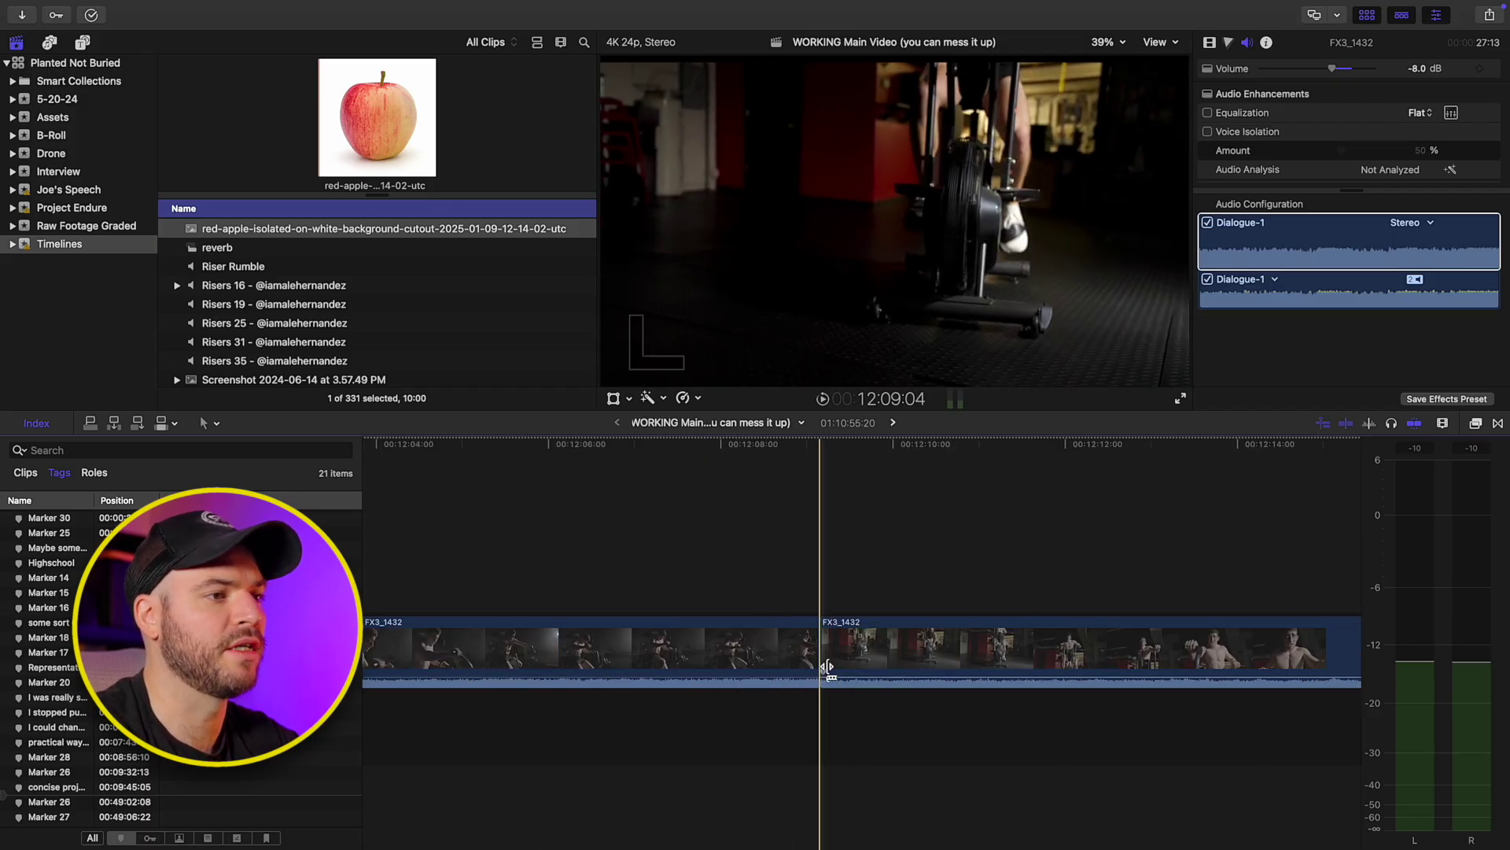
key("super+minus")
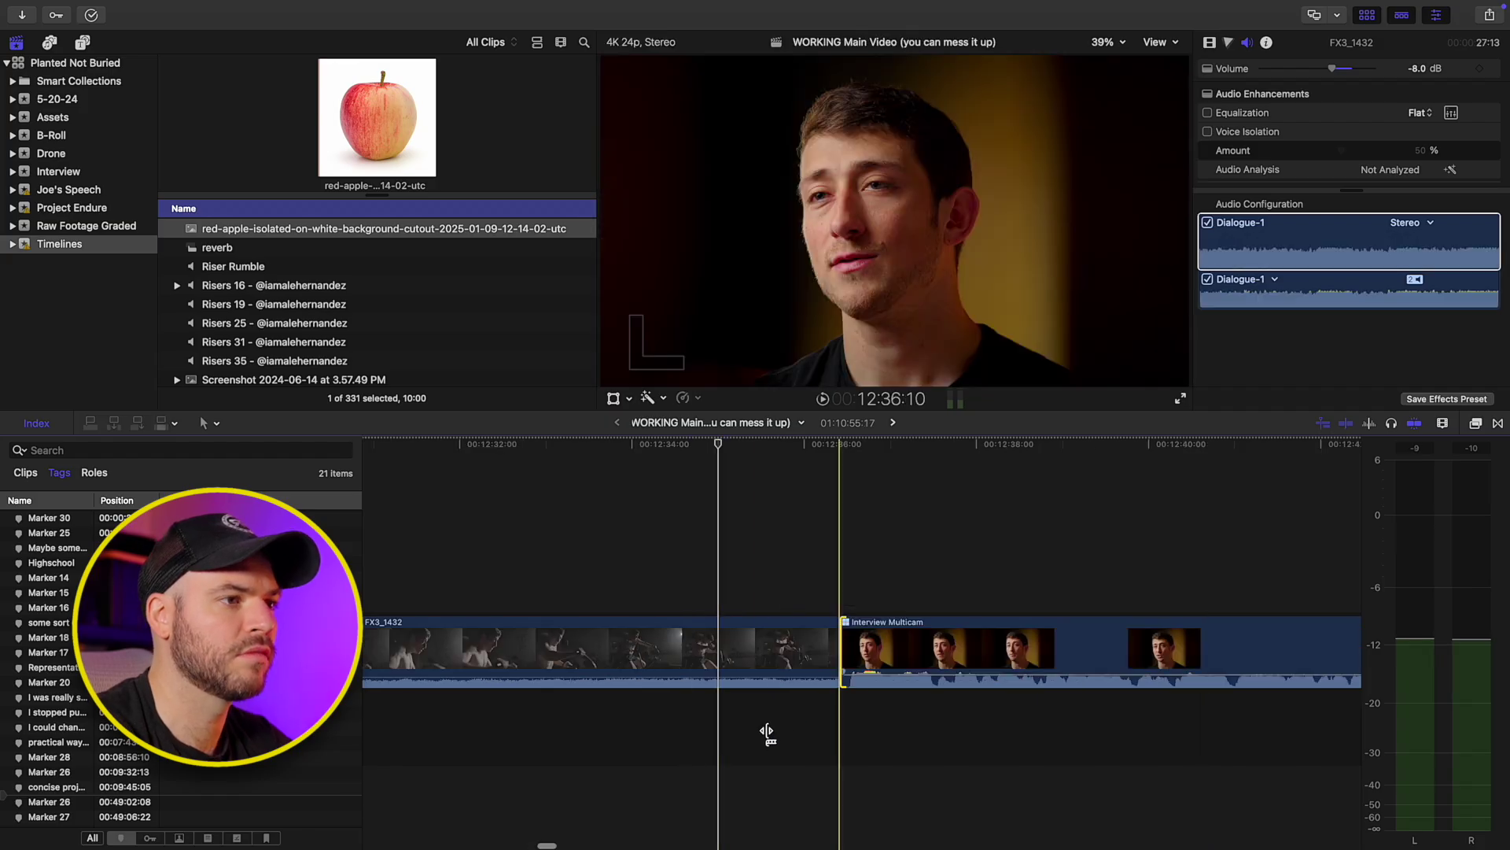
key("space")
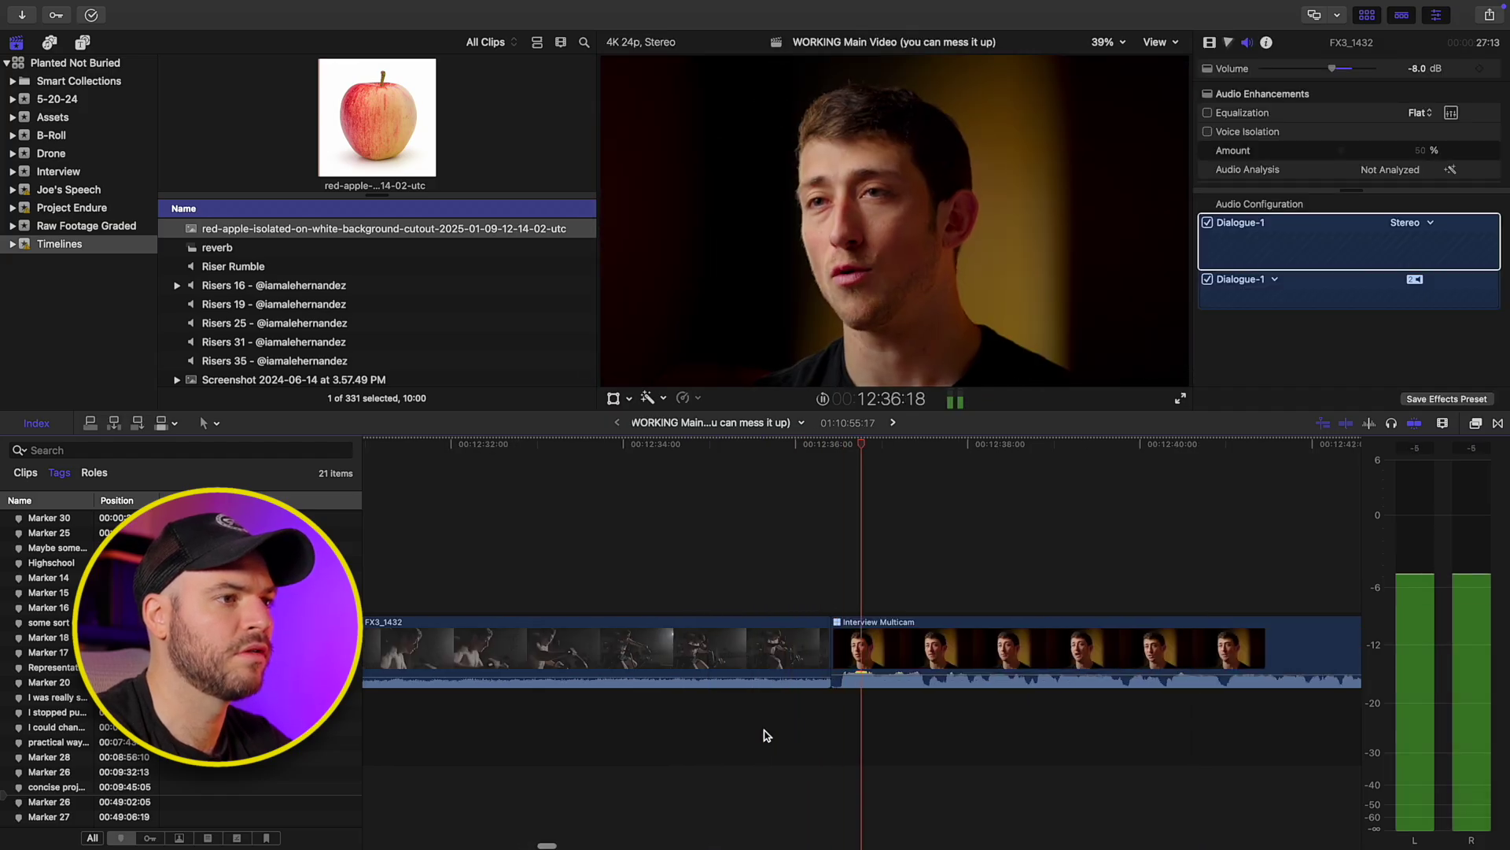
key("space")
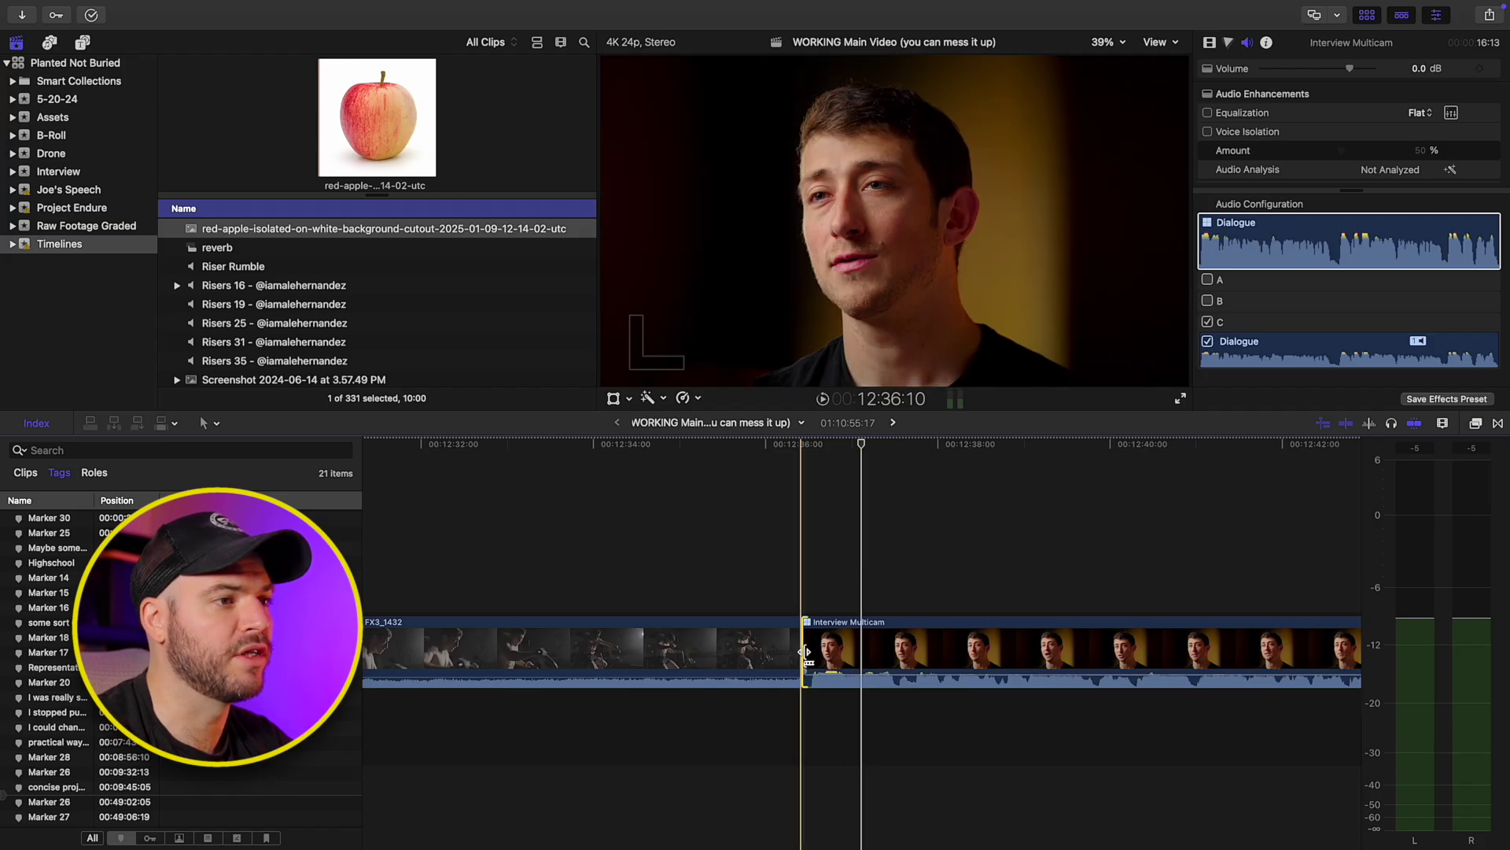
left_click_drag(804, 651, 734, 563)
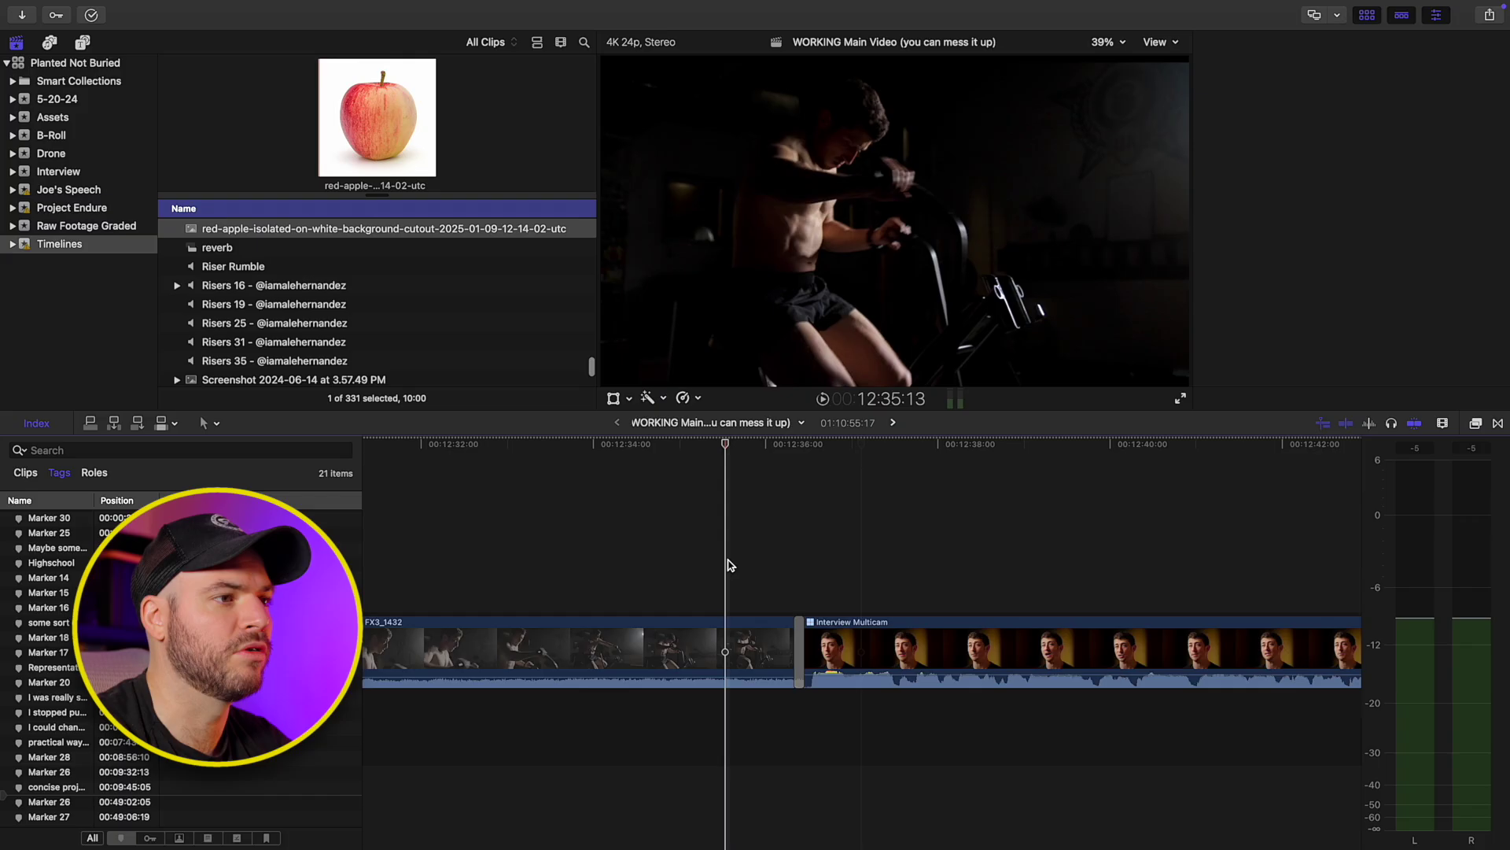
key("space")
key("space")
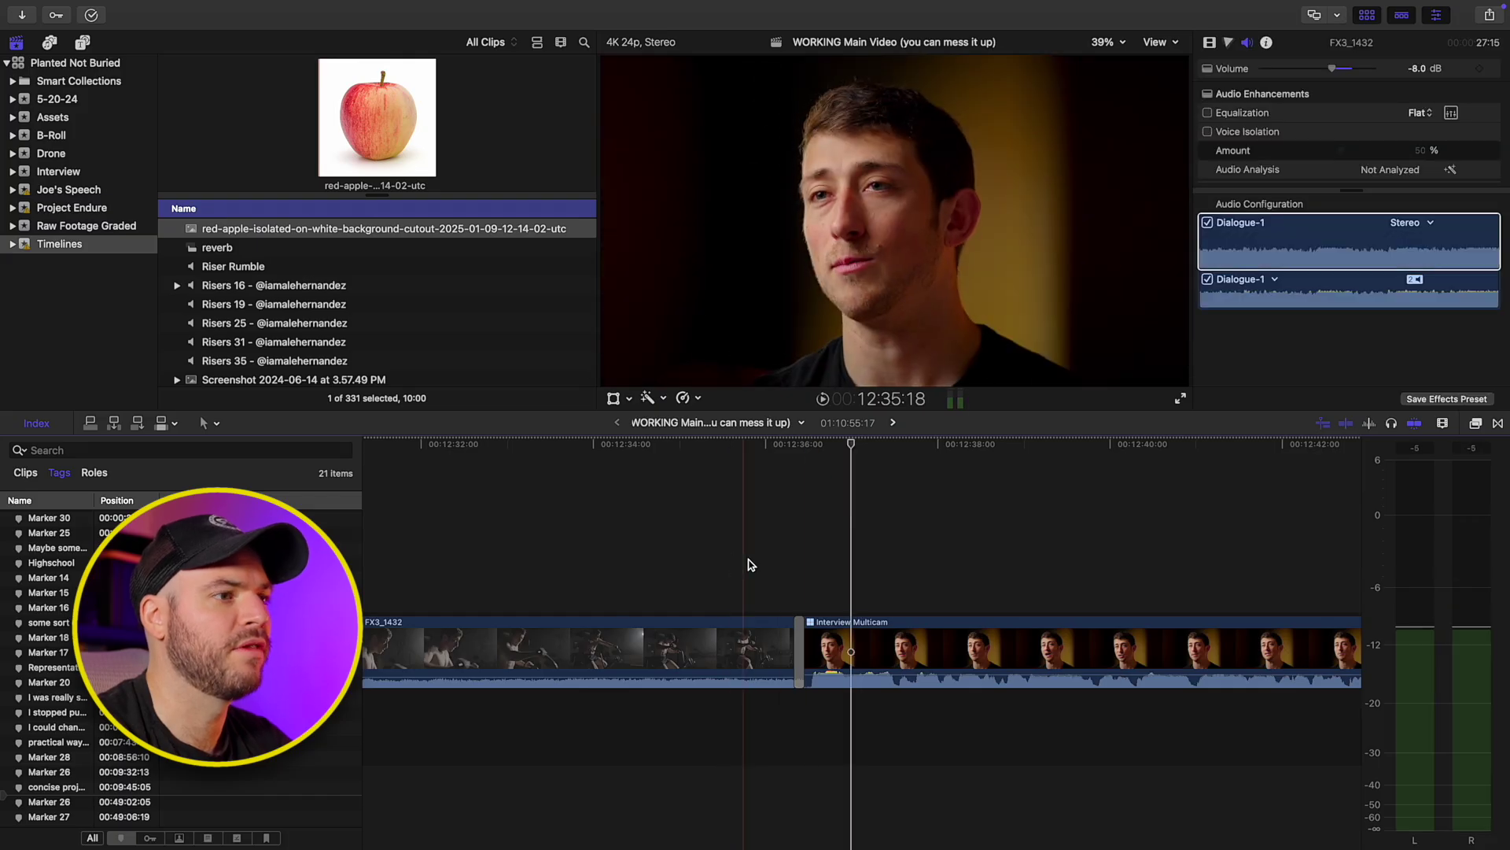
key("super+t")
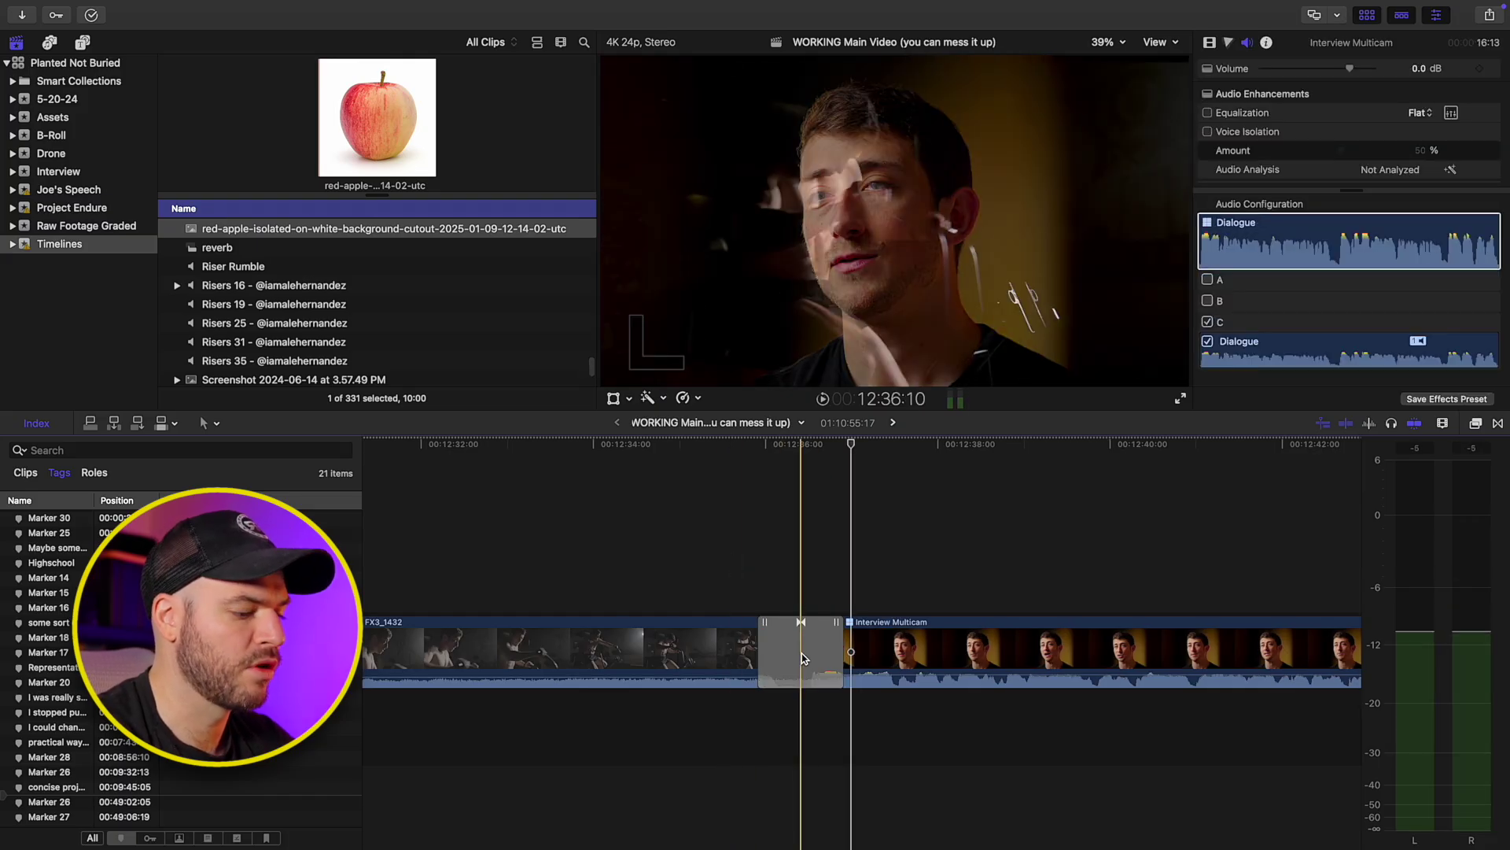
key("super+z")
left_click(841, 657)
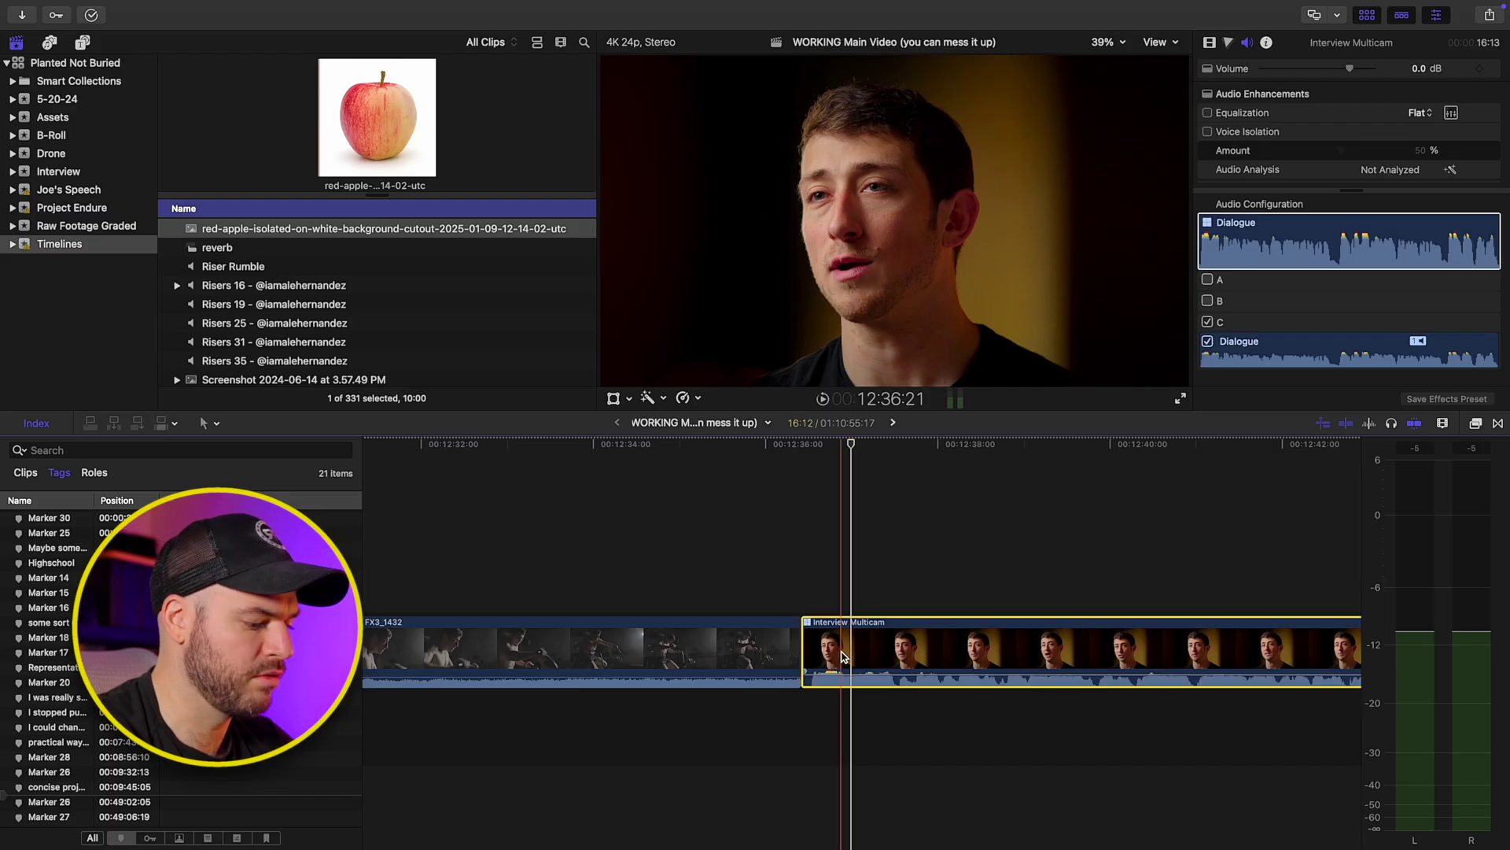
key("ctrl+s")
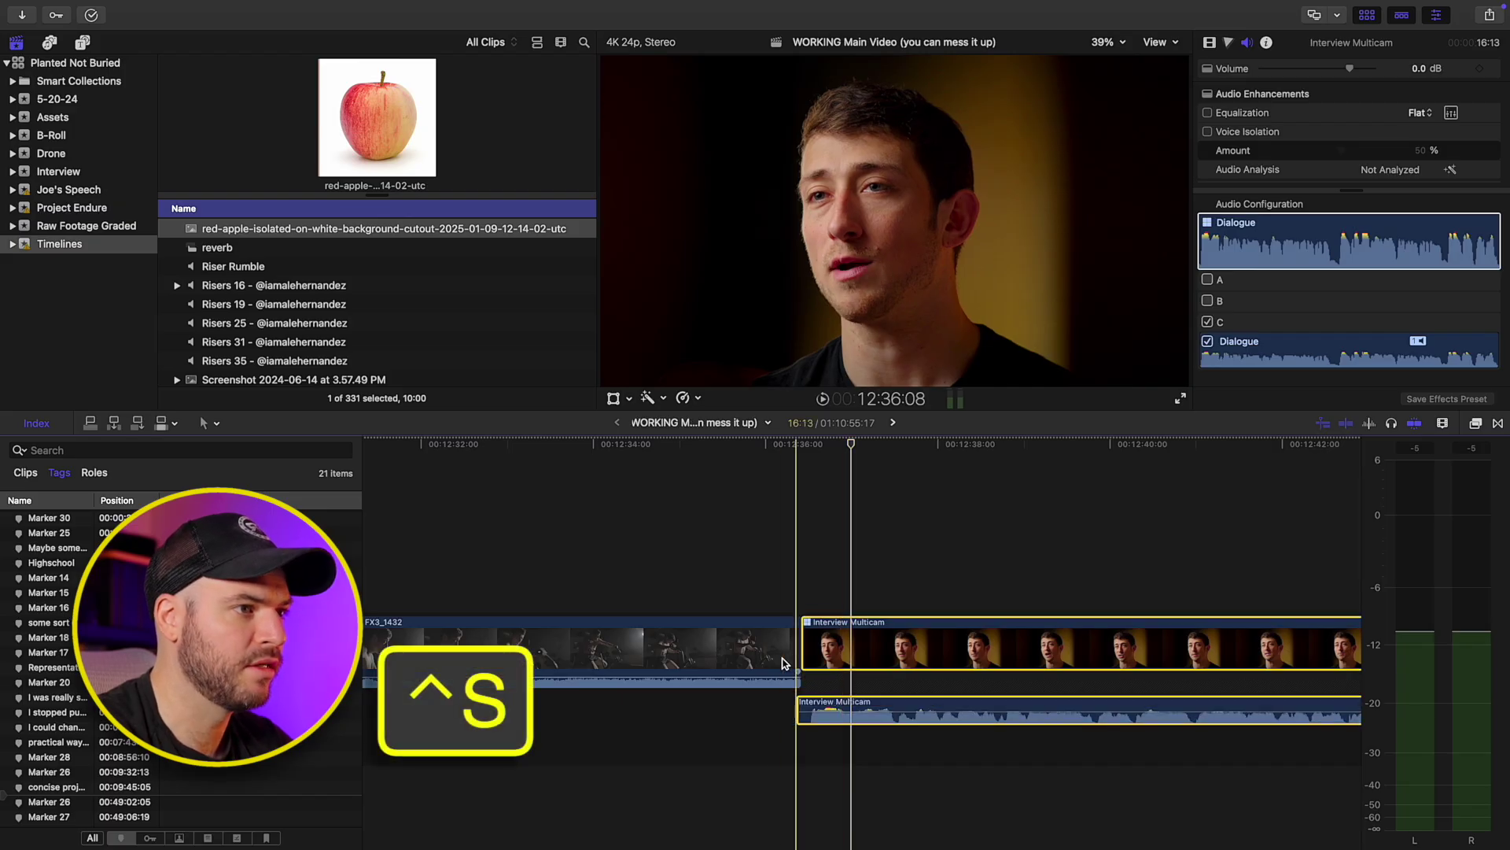
left_click(763, 652)
key("ctrl+s")
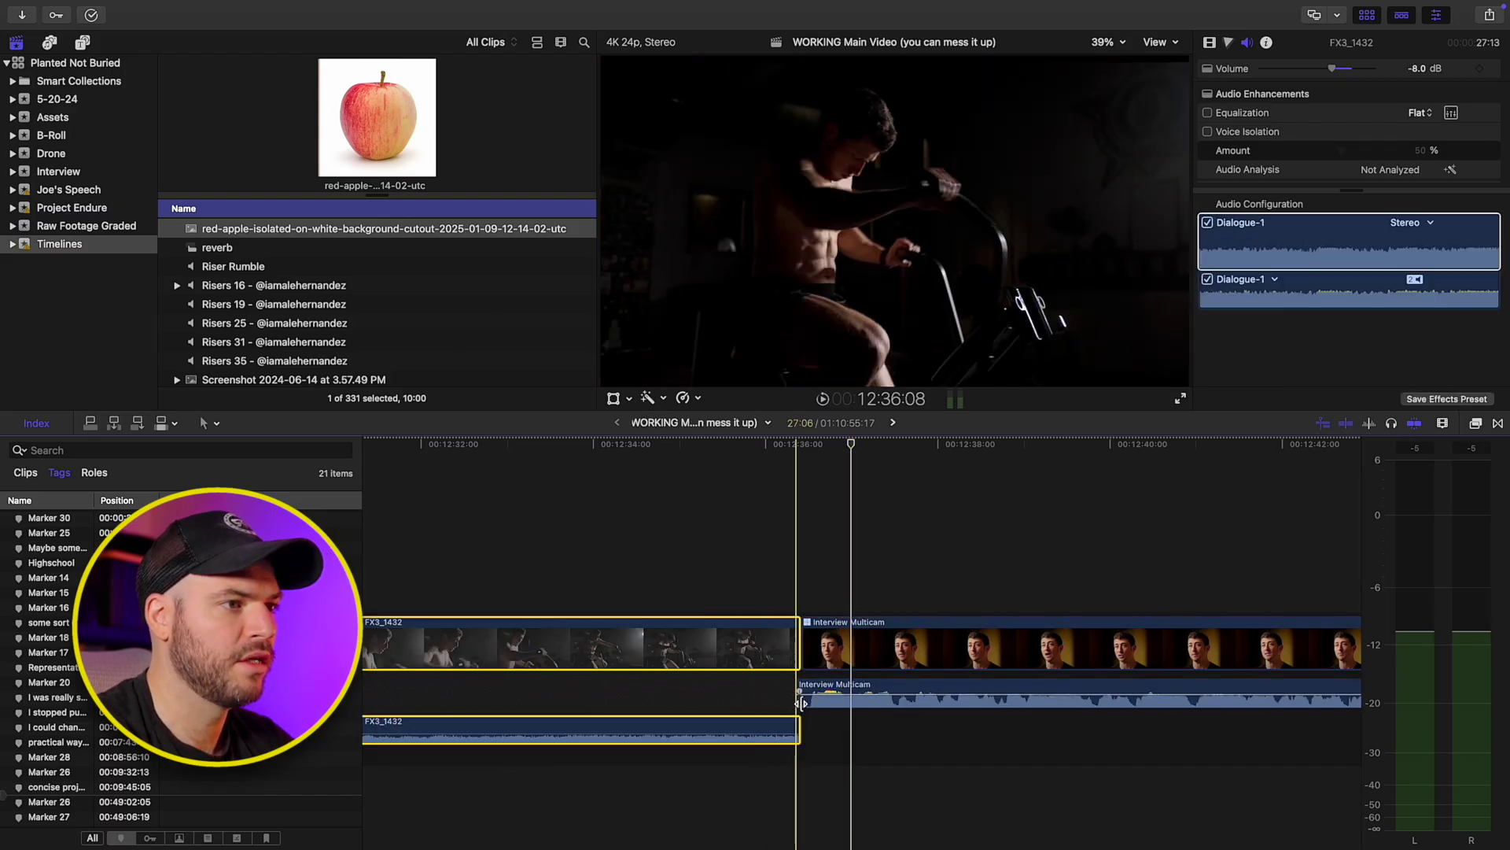
left_click(781, 704)
left_click_drag(782, 701, 862, 682)
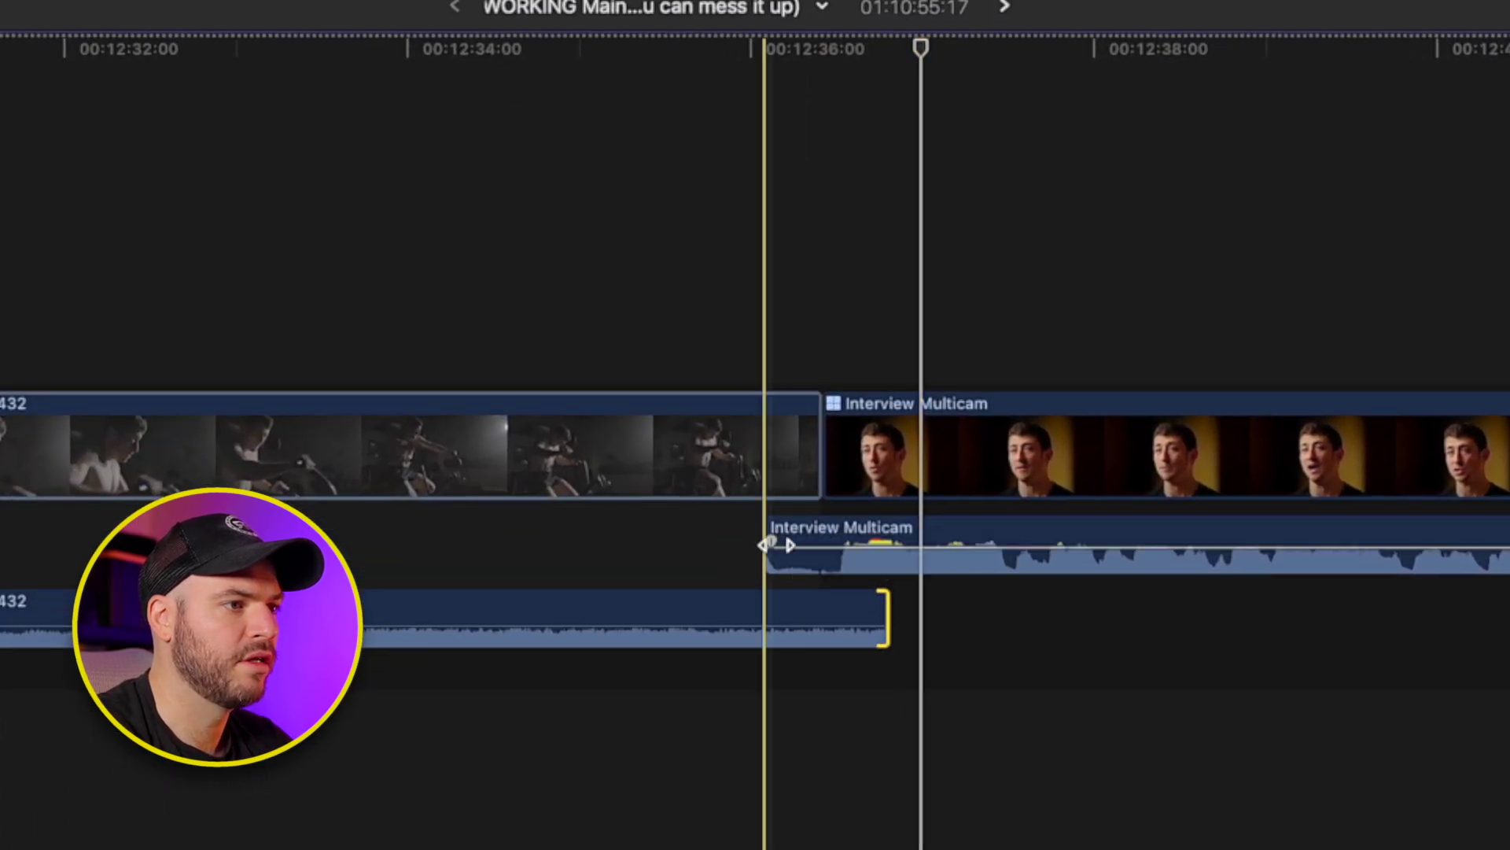
left_click_drag(775, 544, 842, 535)
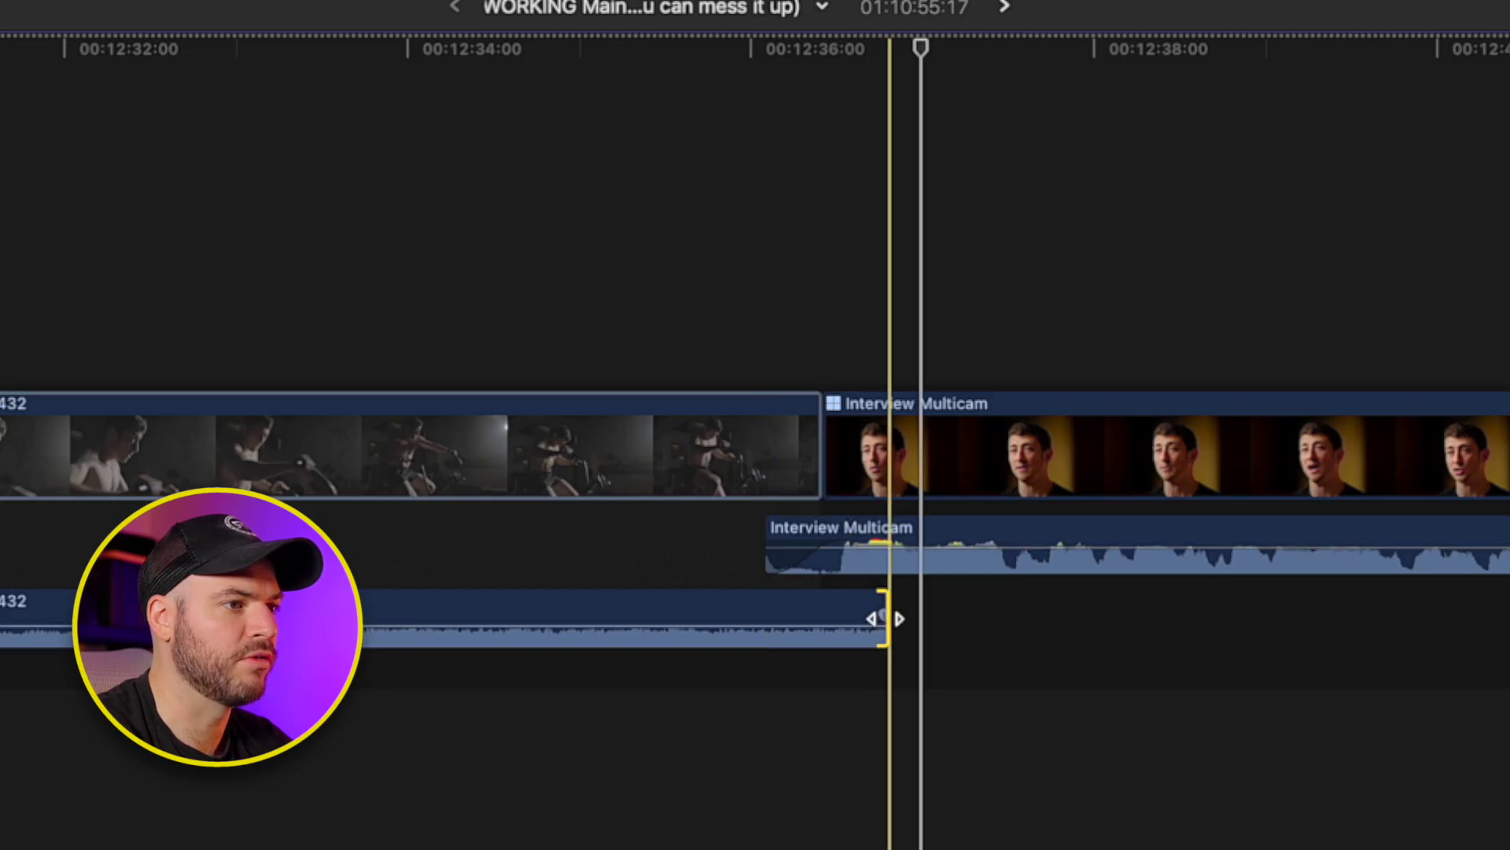
left_click_drag(885, 619, 779, 615)
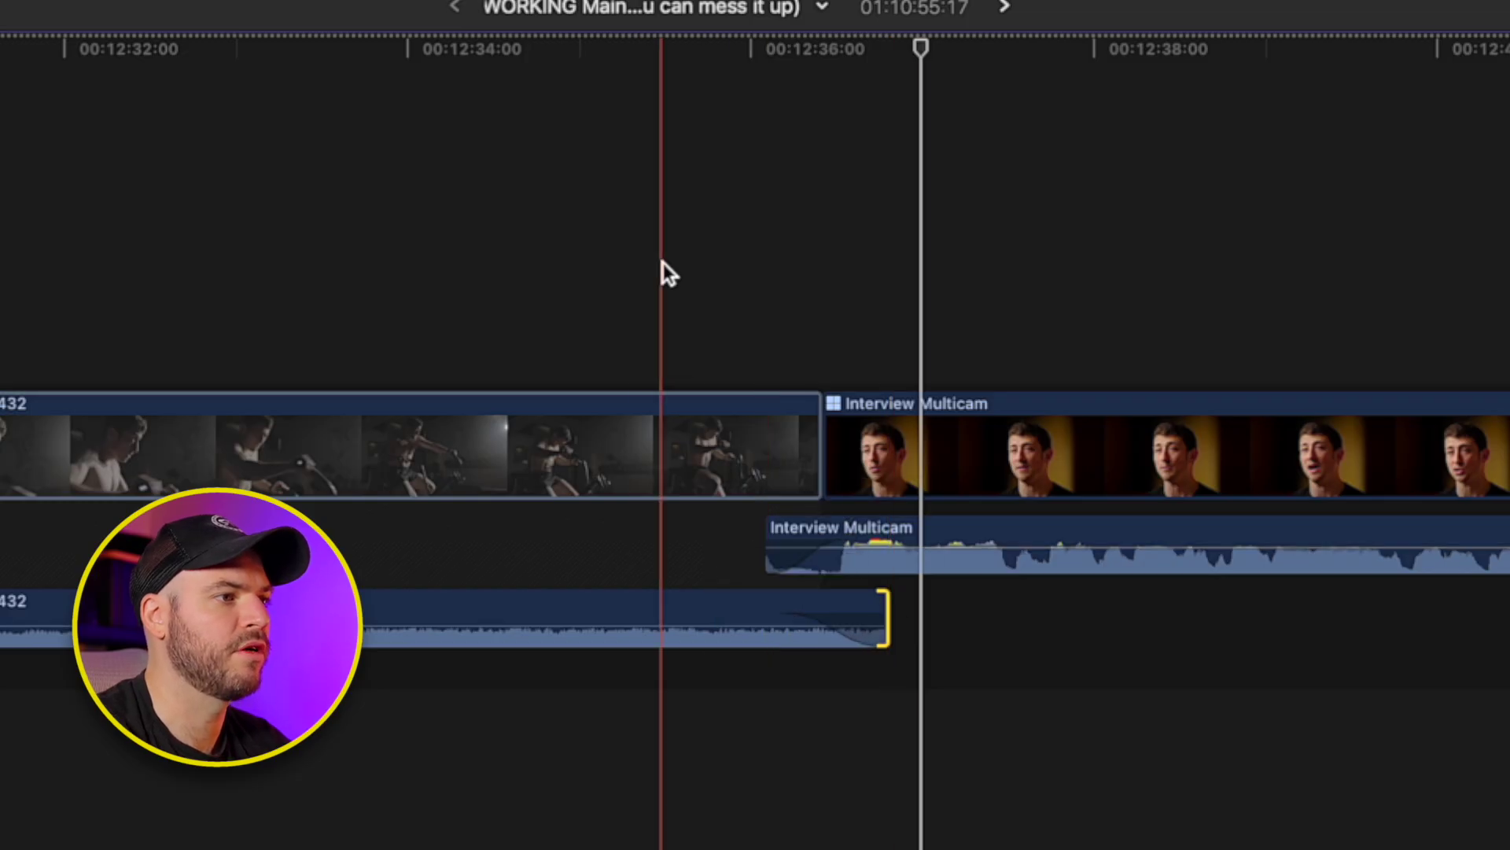
left_click(529, 233)
key("space")
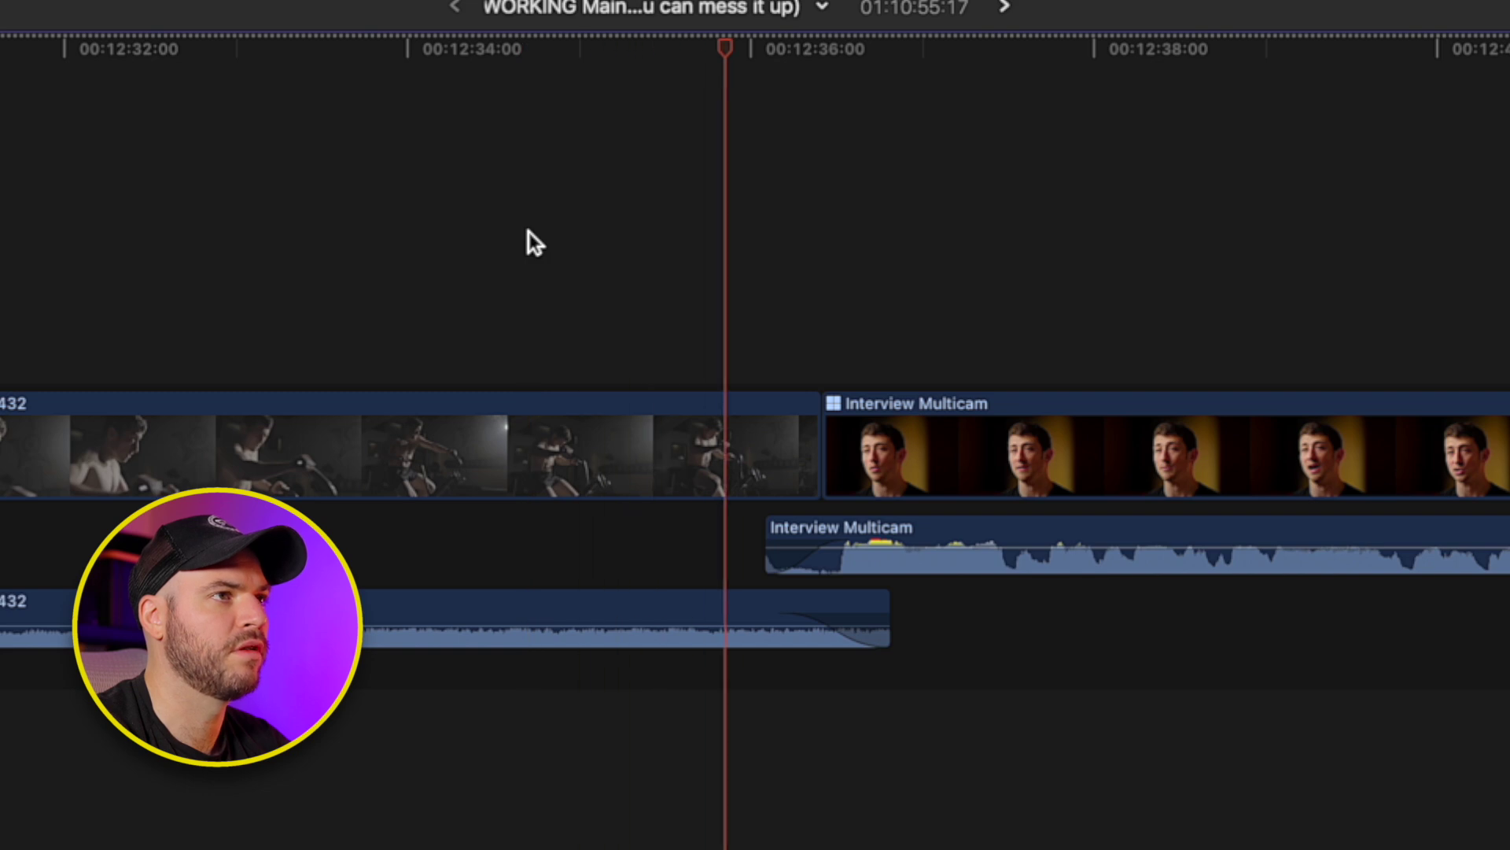
key("space")
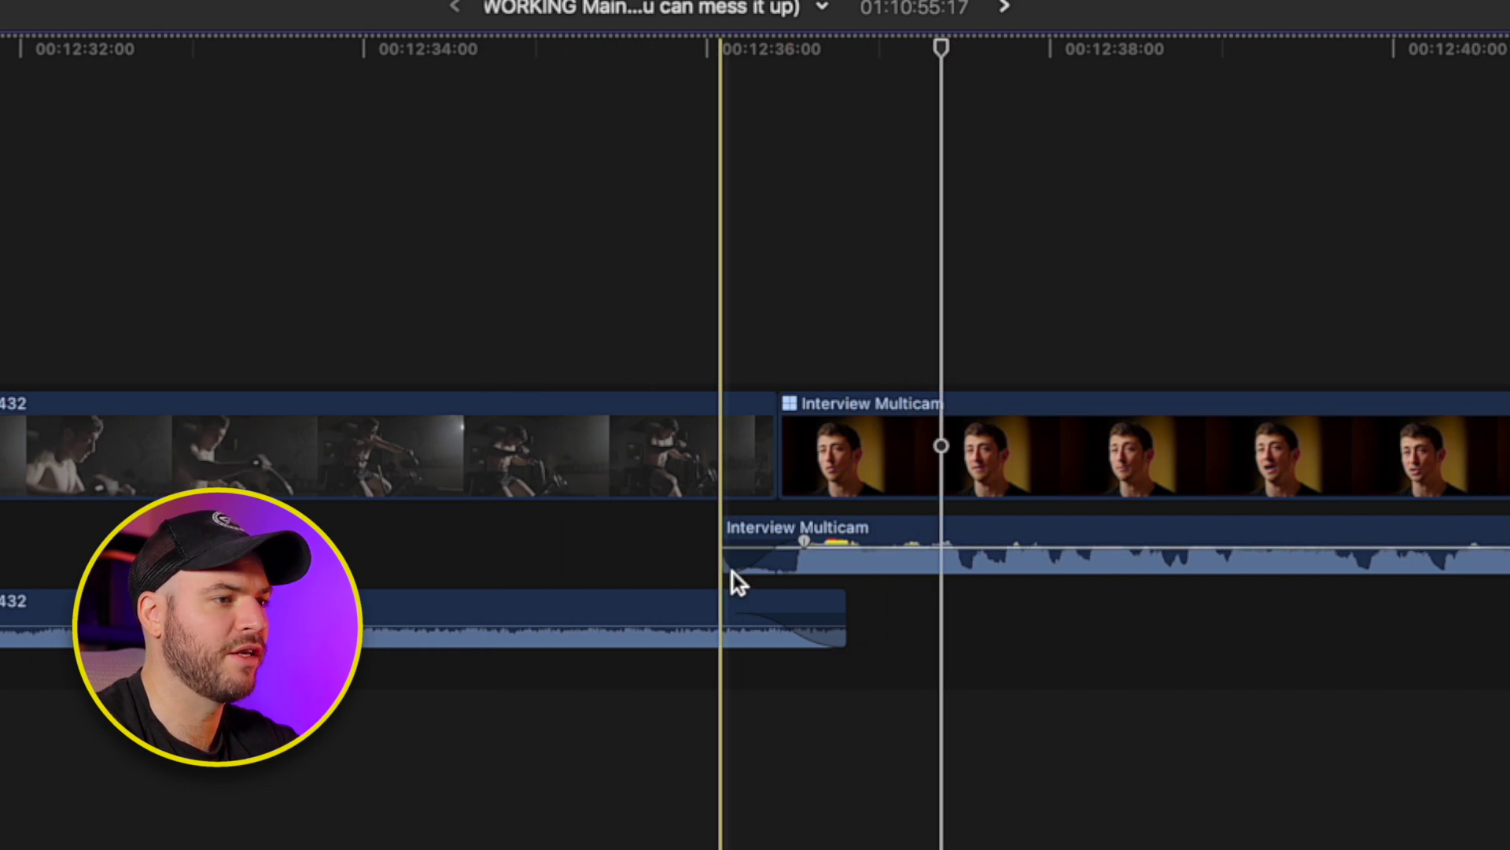
key("super+minus")
key("super+minus")
scroll(763, 539, "left", 5)
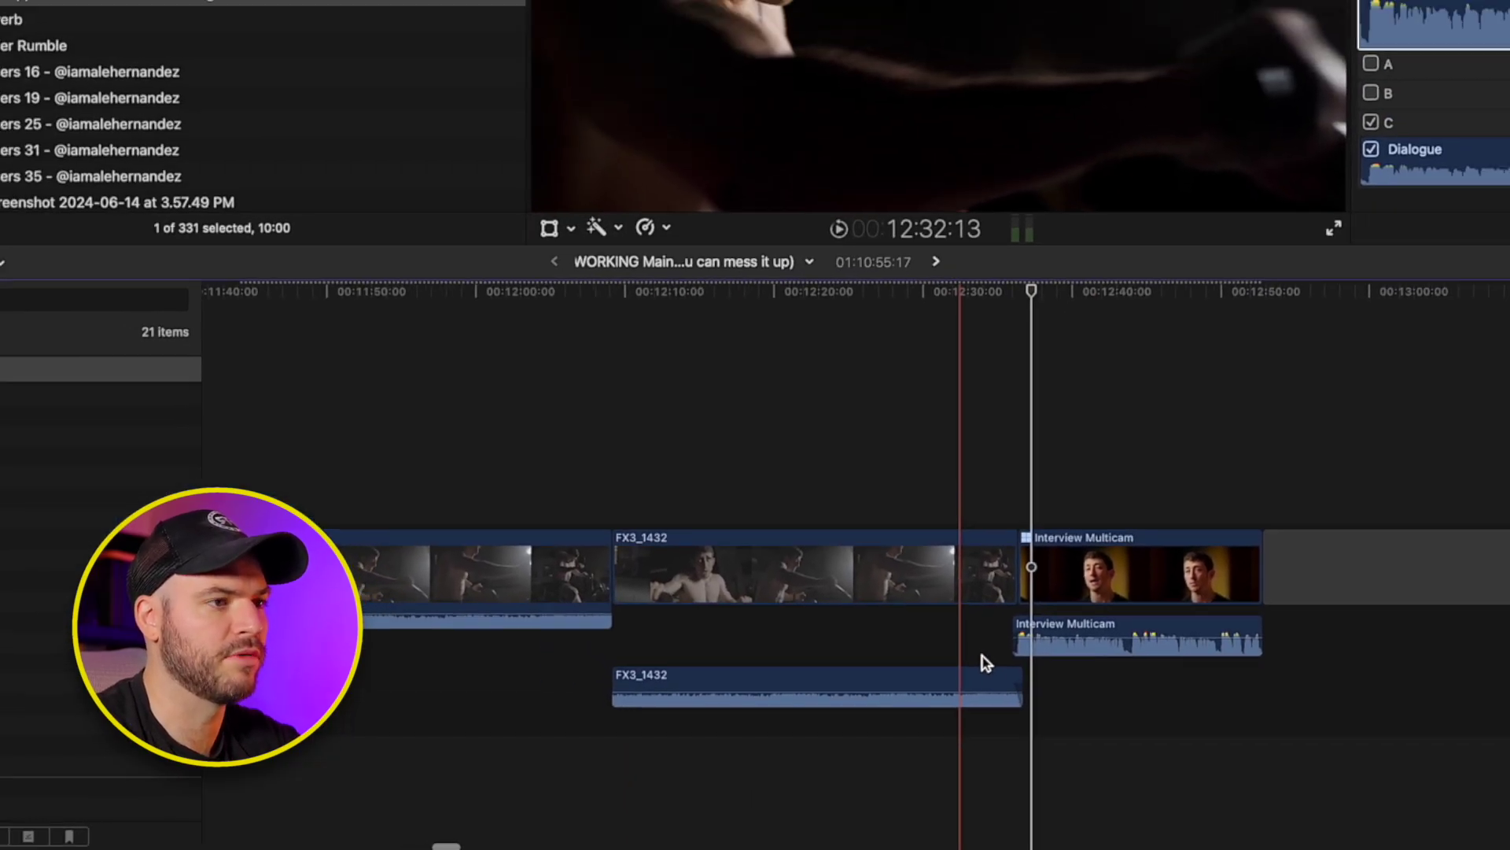
Step: Select both FX3_1432 clips and the Interview Multicam clip and apply Option+T audio crossfades
key("super+equal")
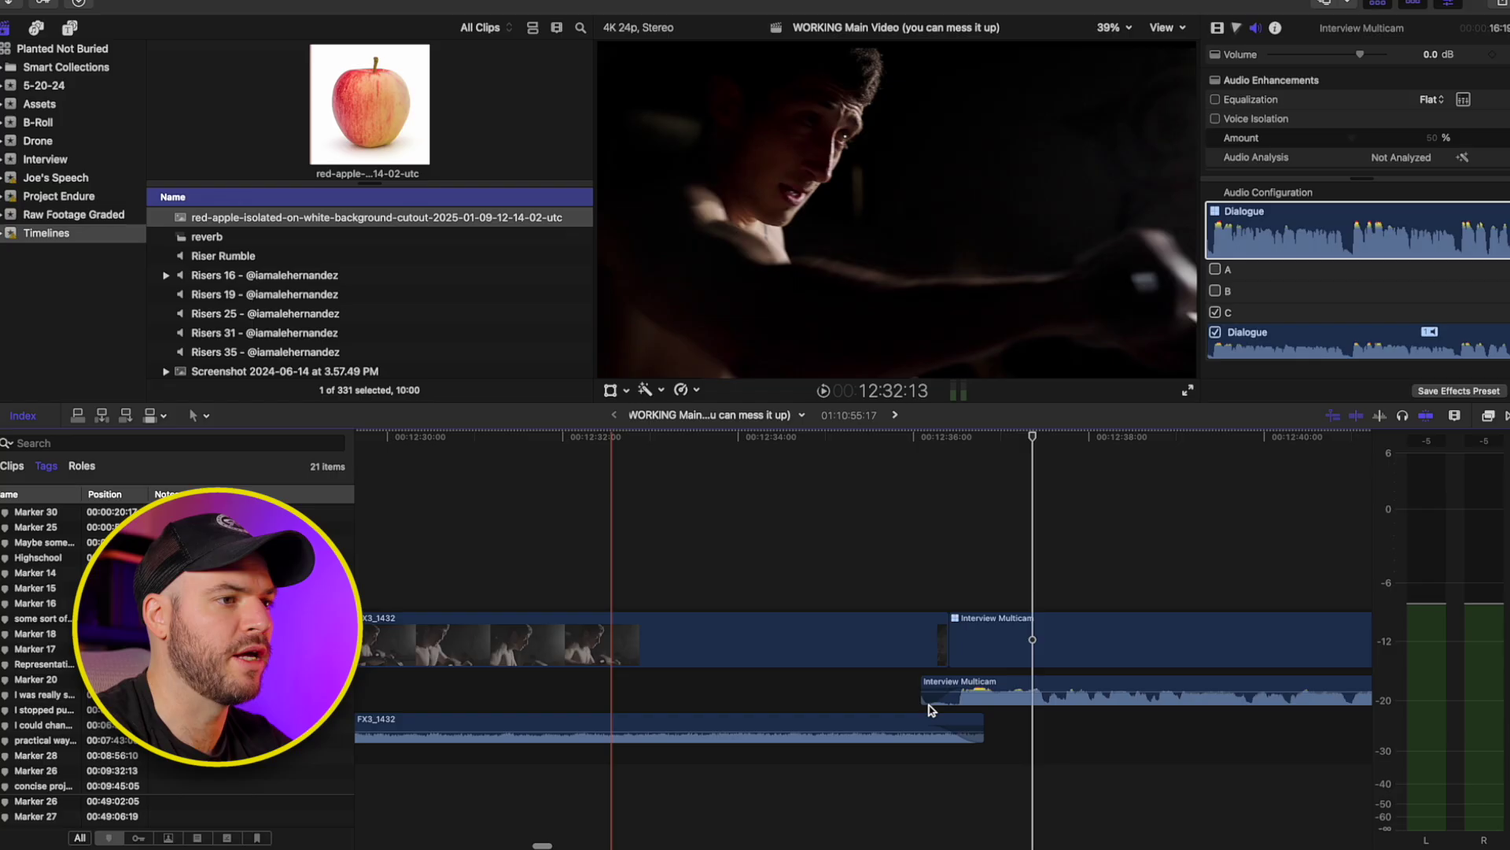
key("super+minus")
key("super+minus")
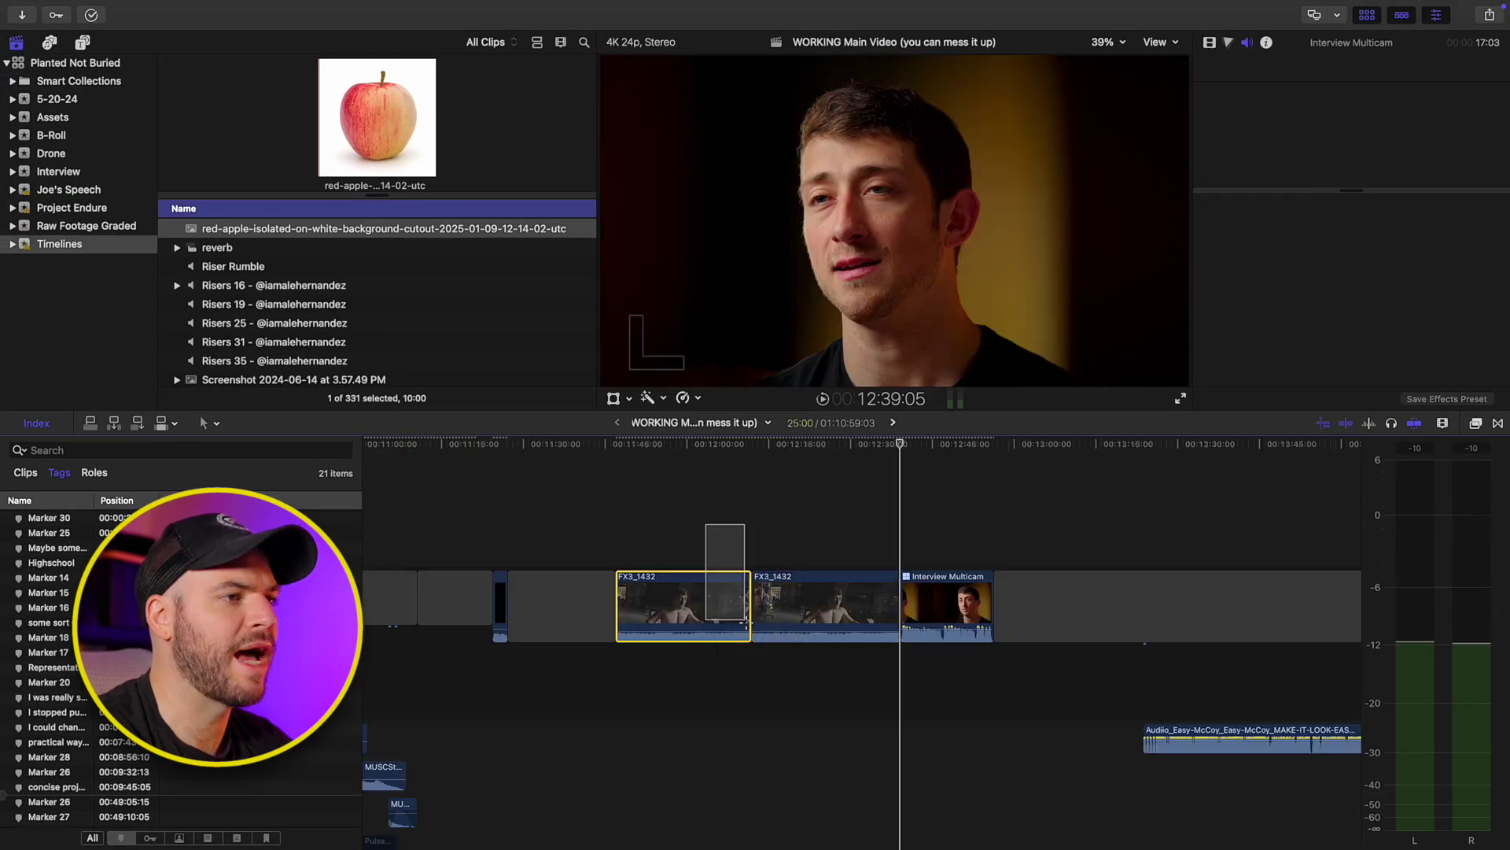
left_click_drag(689, 456, 937, 687)
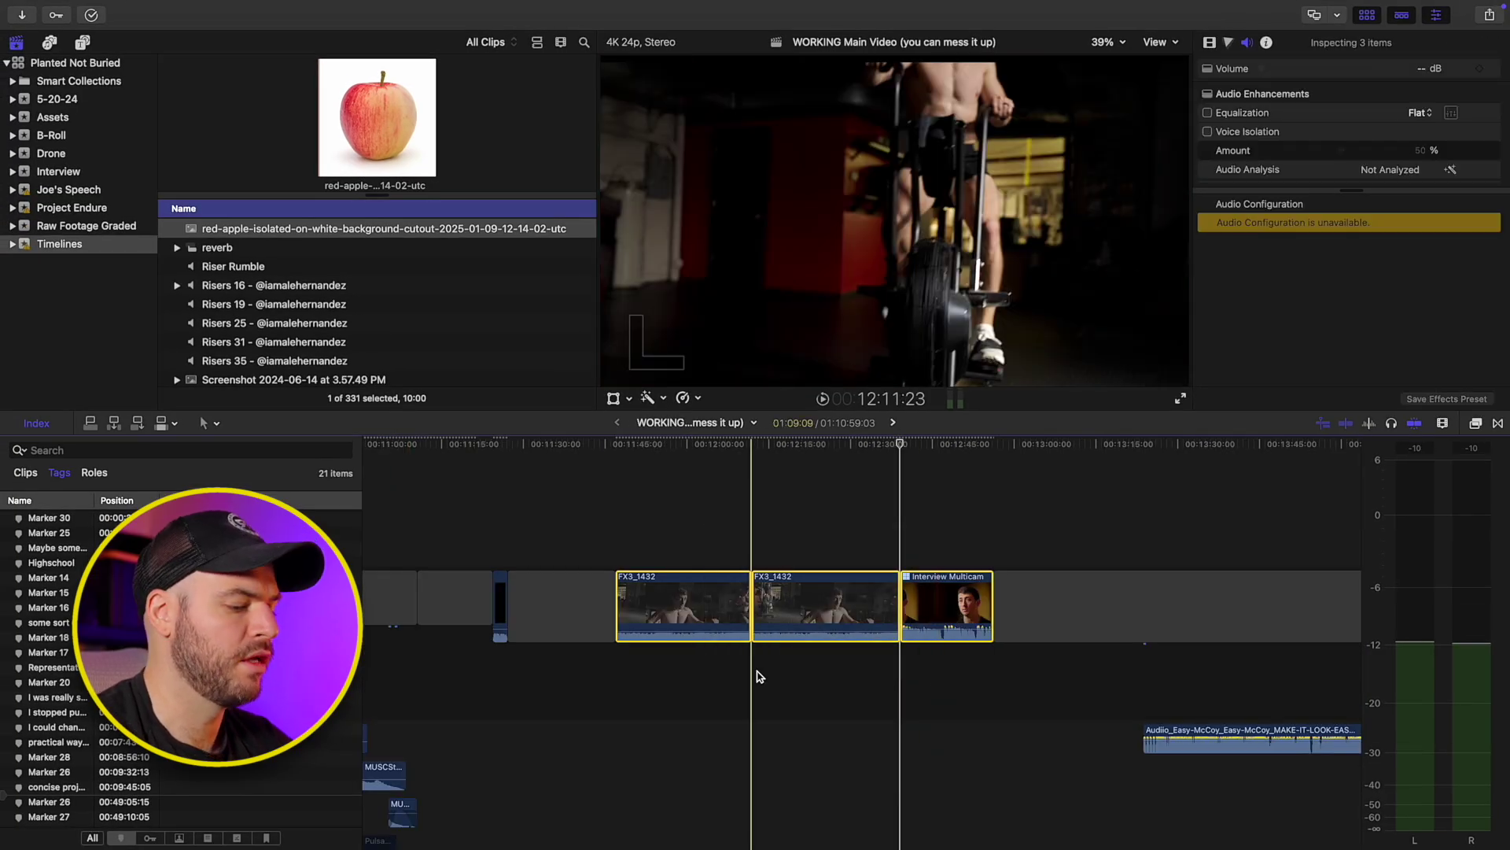
key("alt+t")
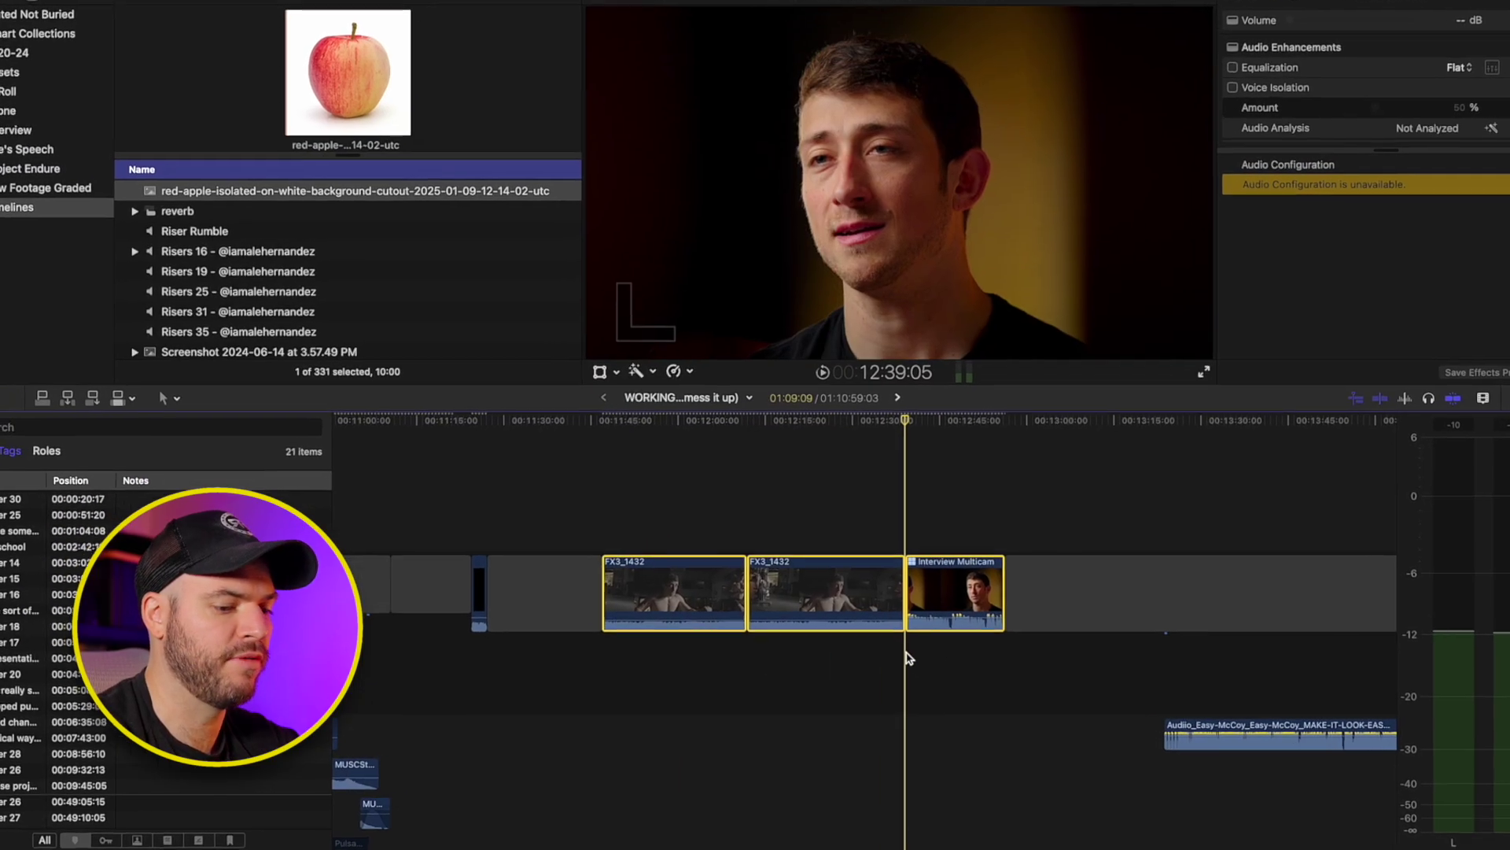
Step: Expand the audio of the gym clip and the Interview Multicam clip
scroll(908, 657, "up", 10)
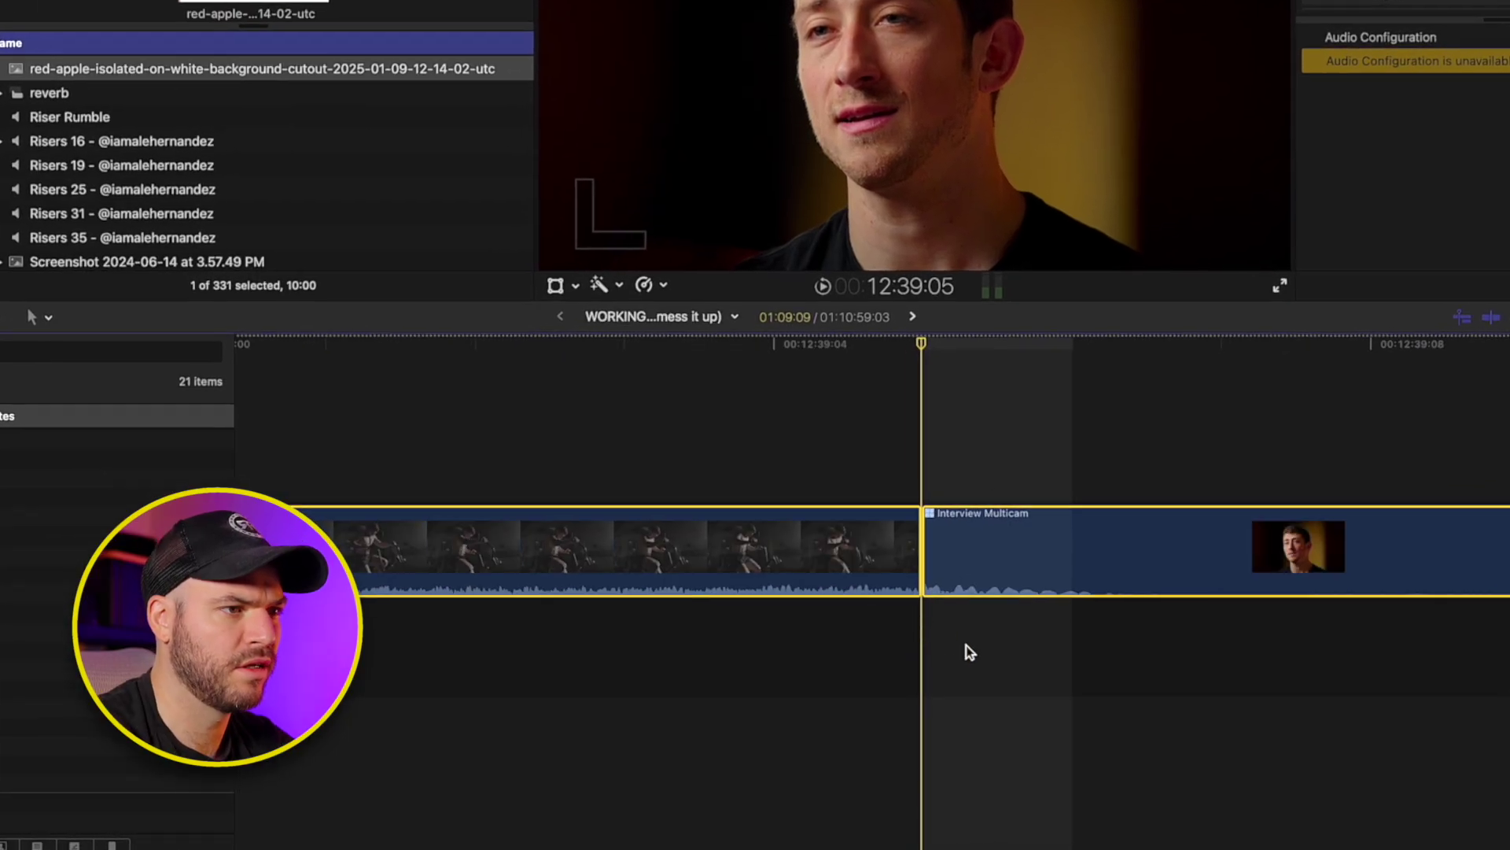
left_click(966, 645)
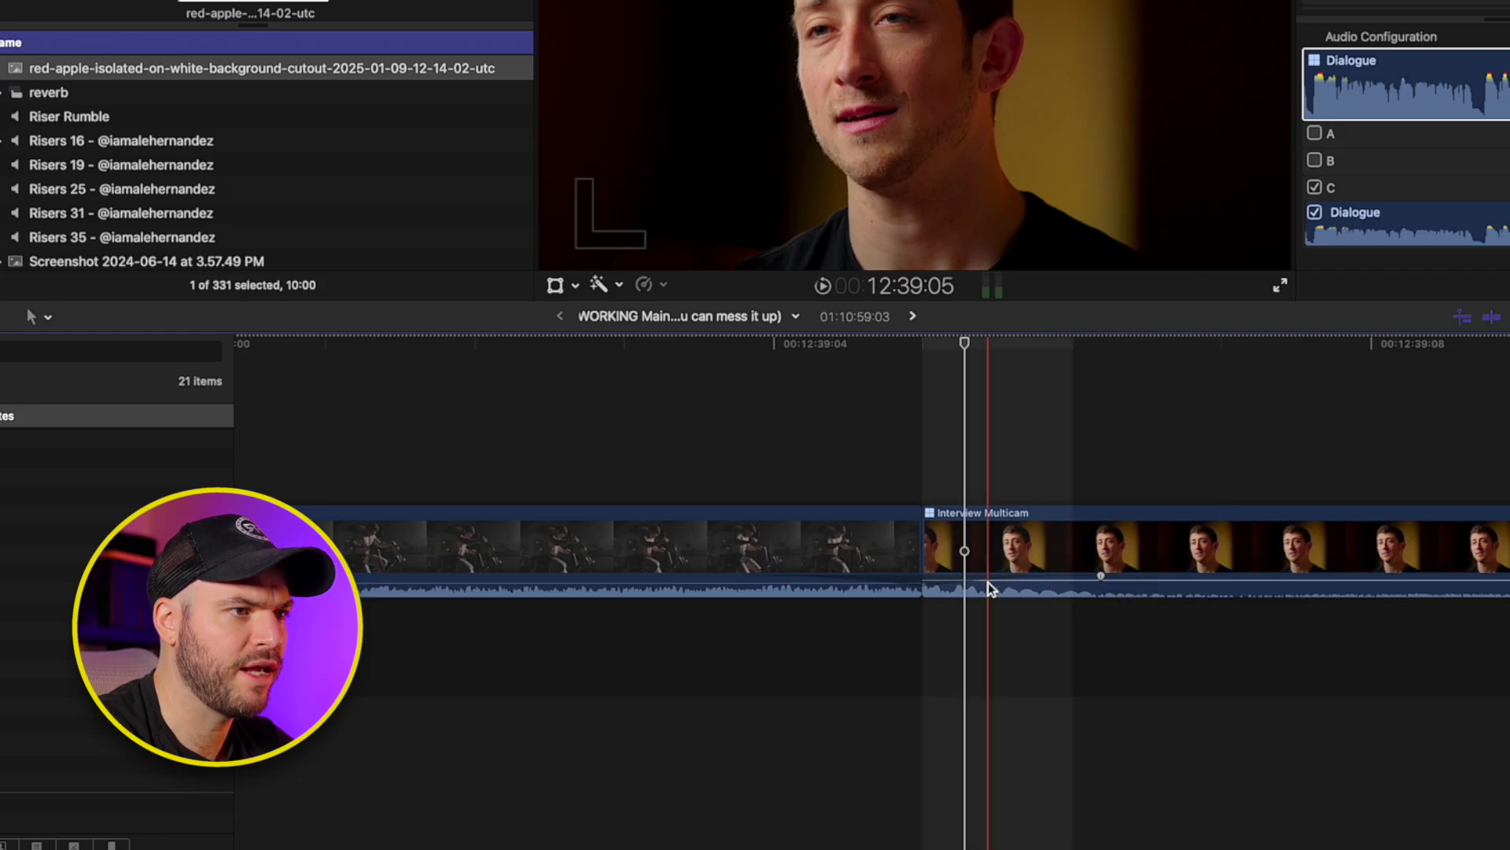
left_click_drag(789, 670, 1078, 549)
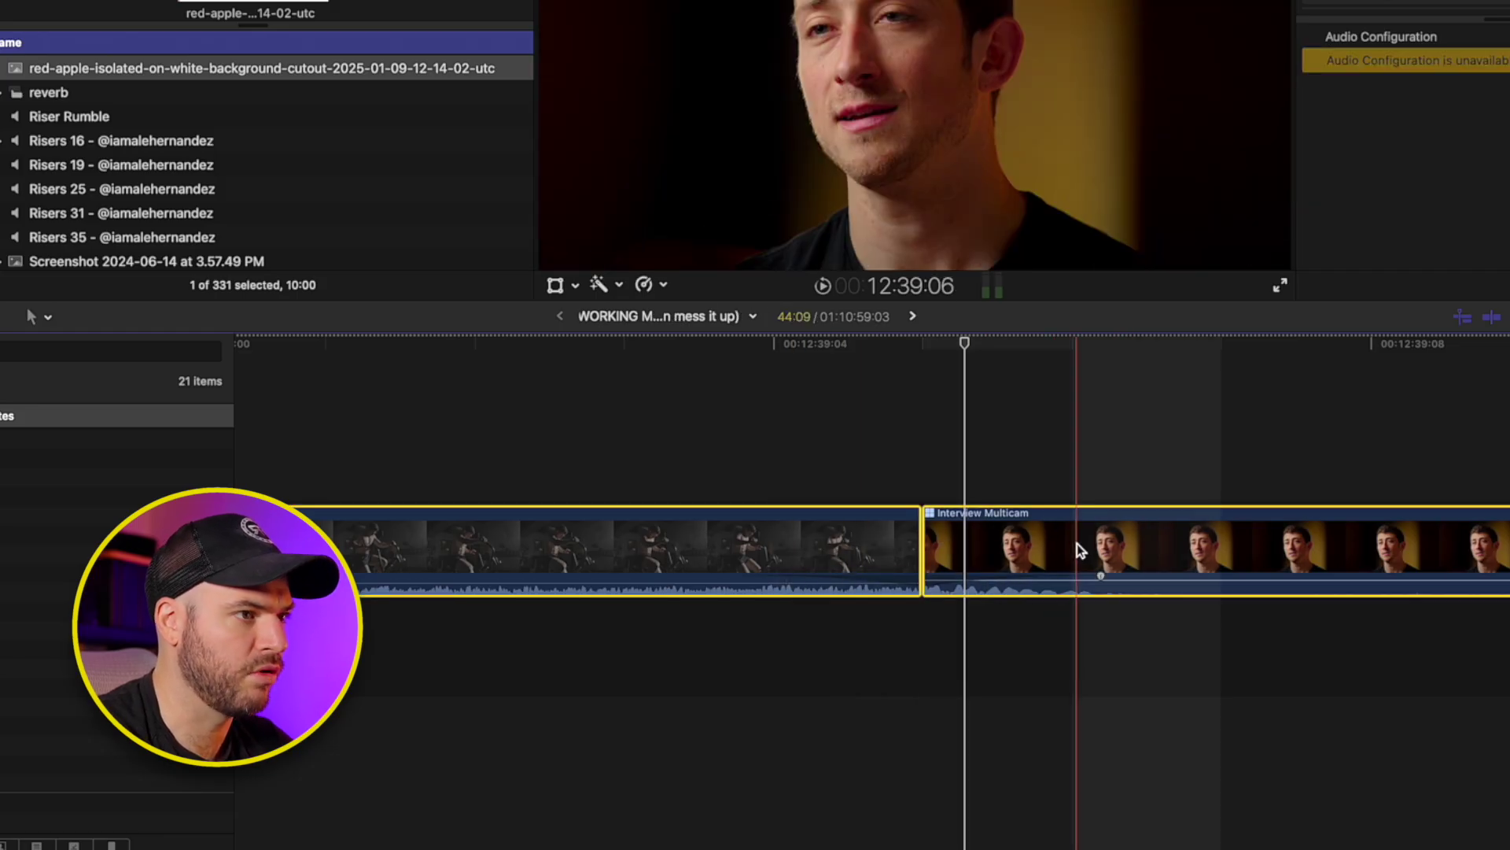
key("ctrl+s")
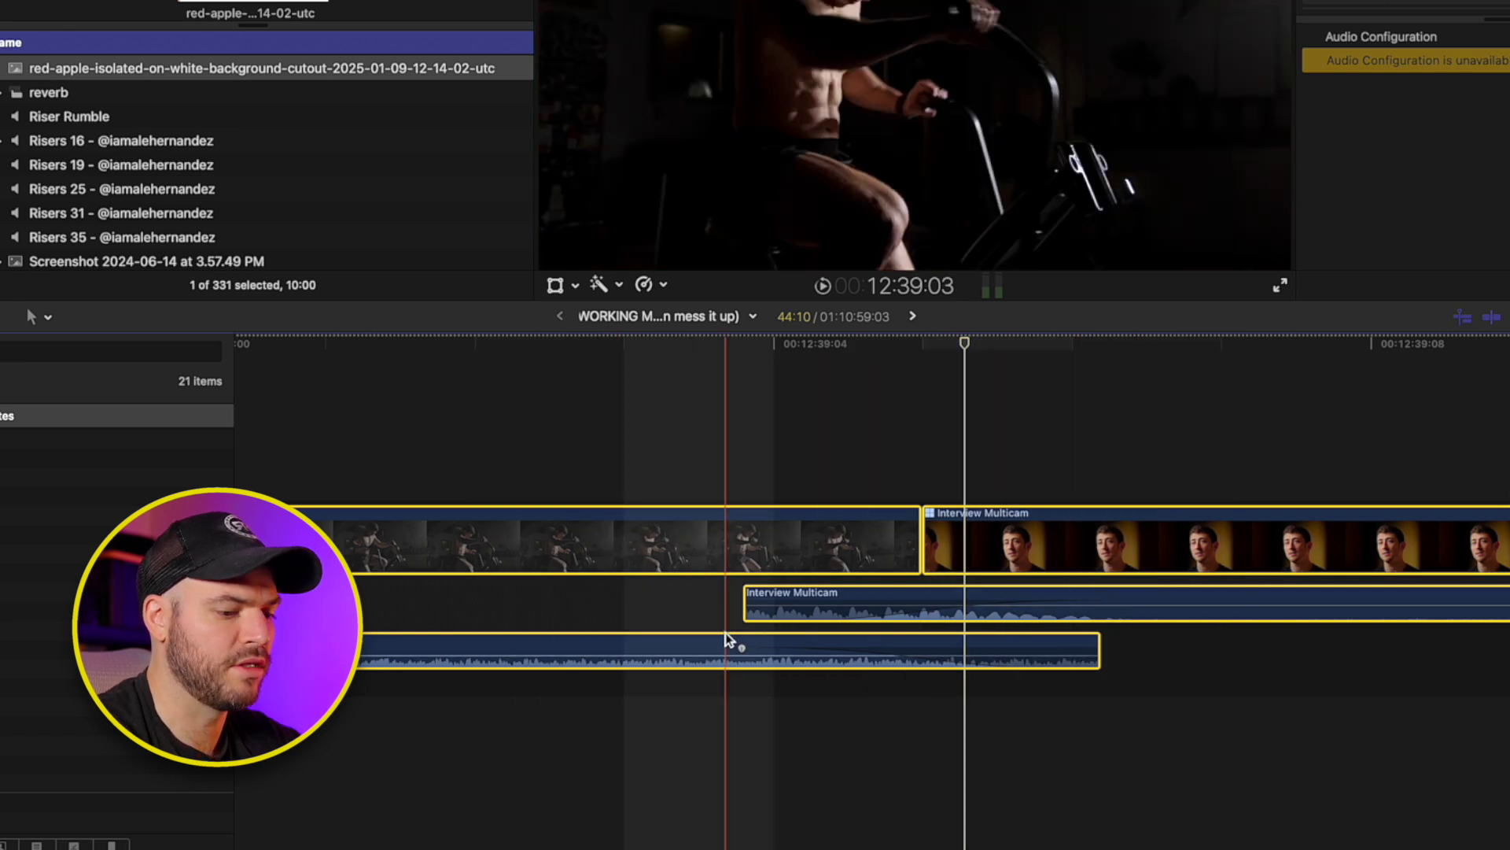
Step: Expand the first FX3_1432 clip's audio as well, undoing an accidental volume keyframe
scroll(728, 639, "down", 10)
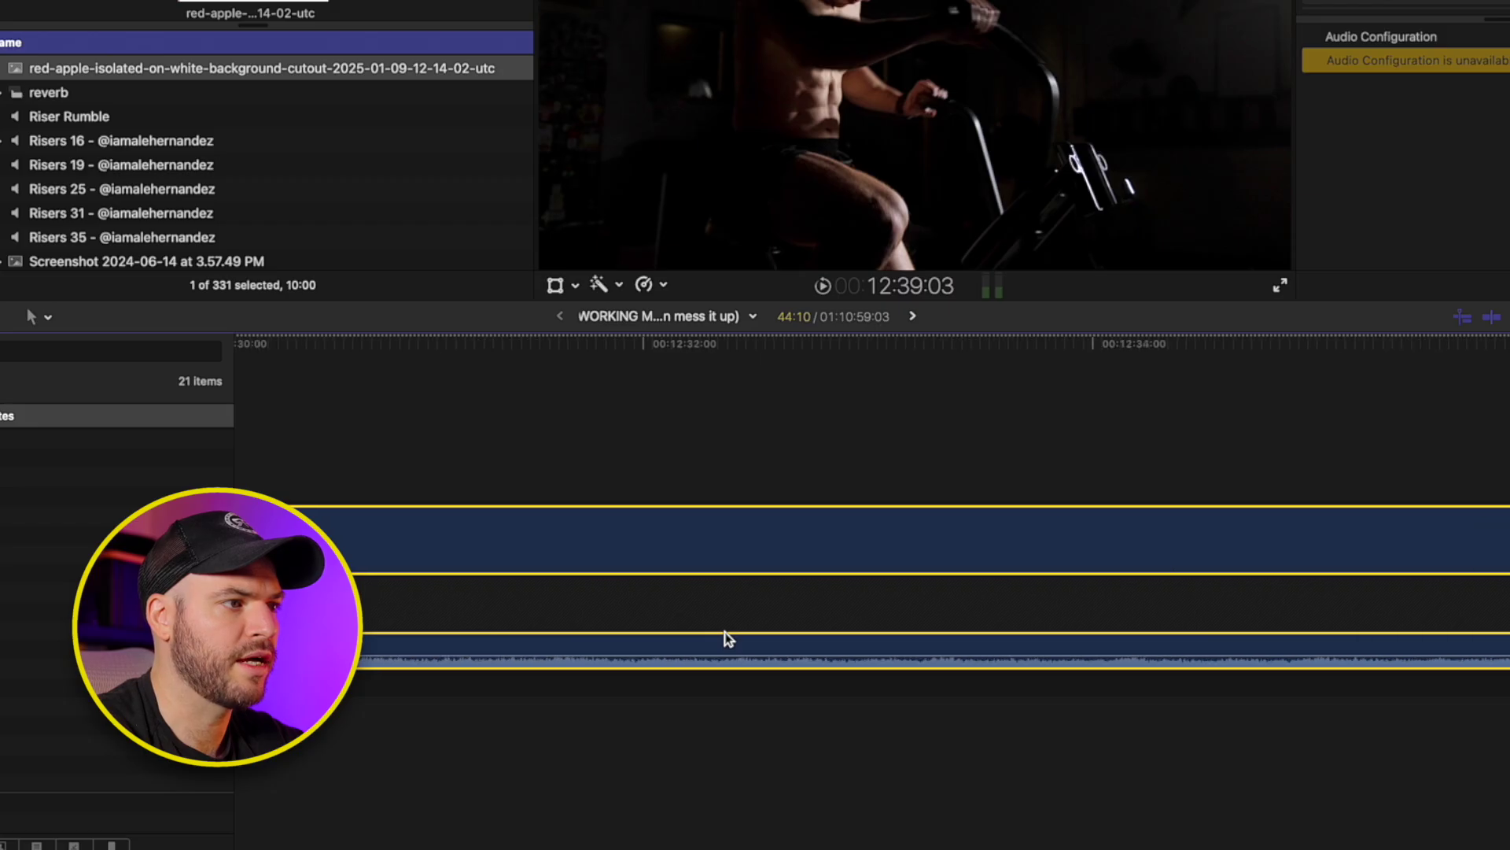
scroll(727, 639, "down", 10)
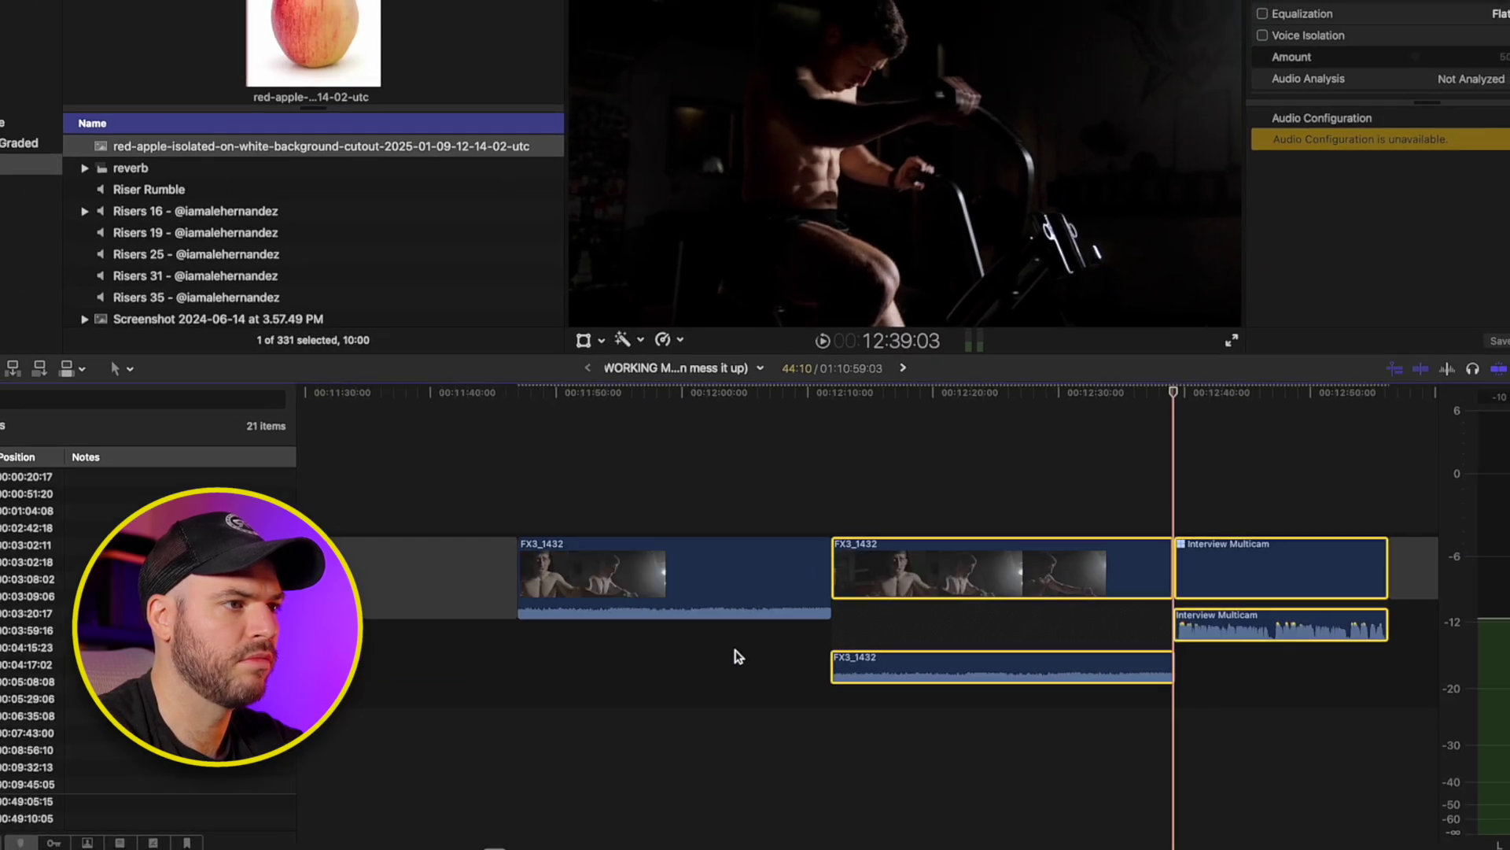
scroll(738, 656, "left", 5)
left_click(790, 583)
key("ctrl+s")
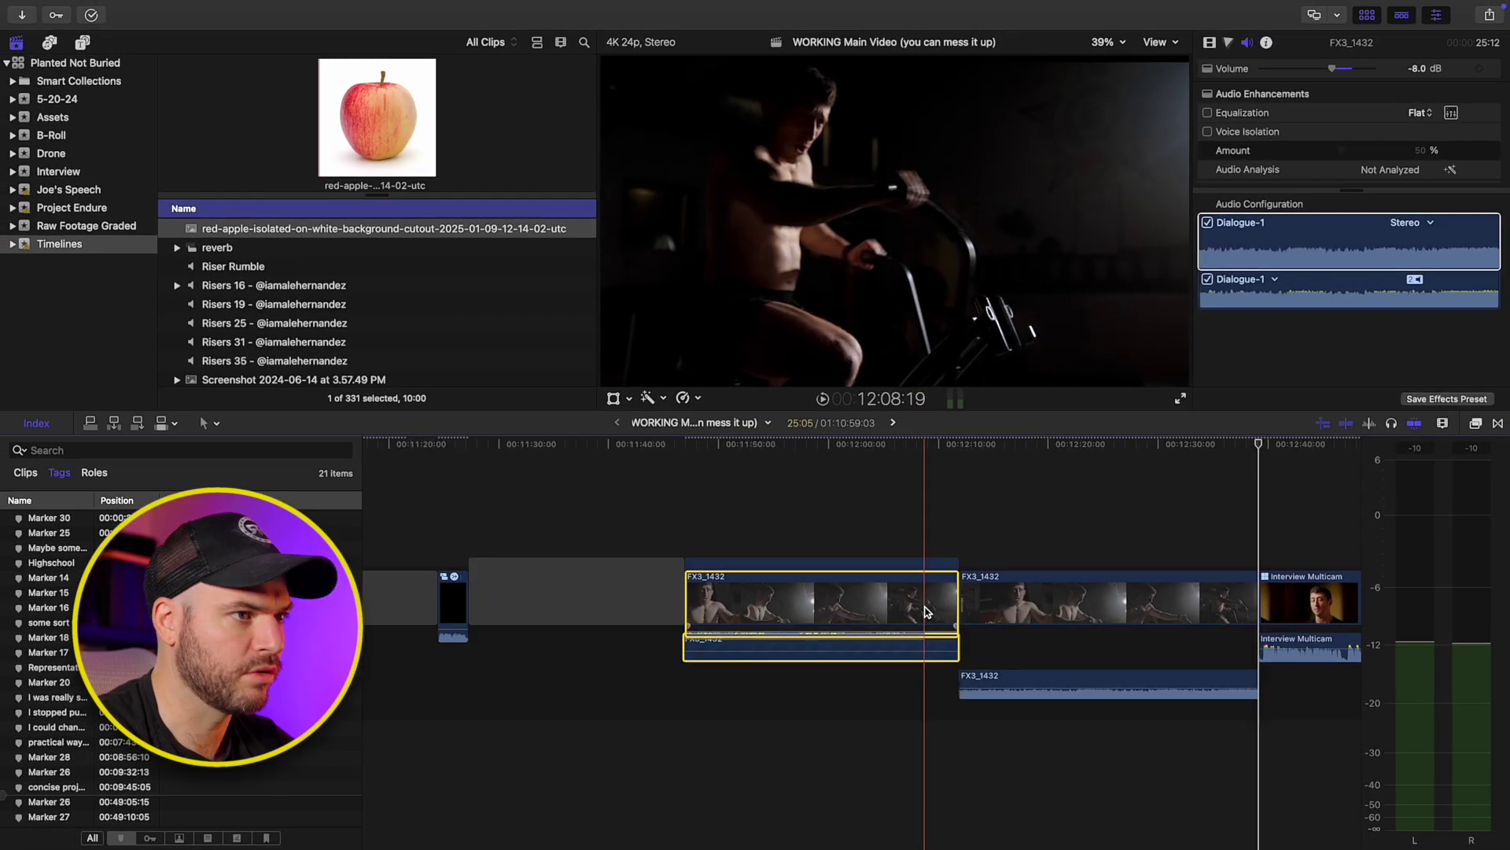
scroll(952, 700, "up", 10)
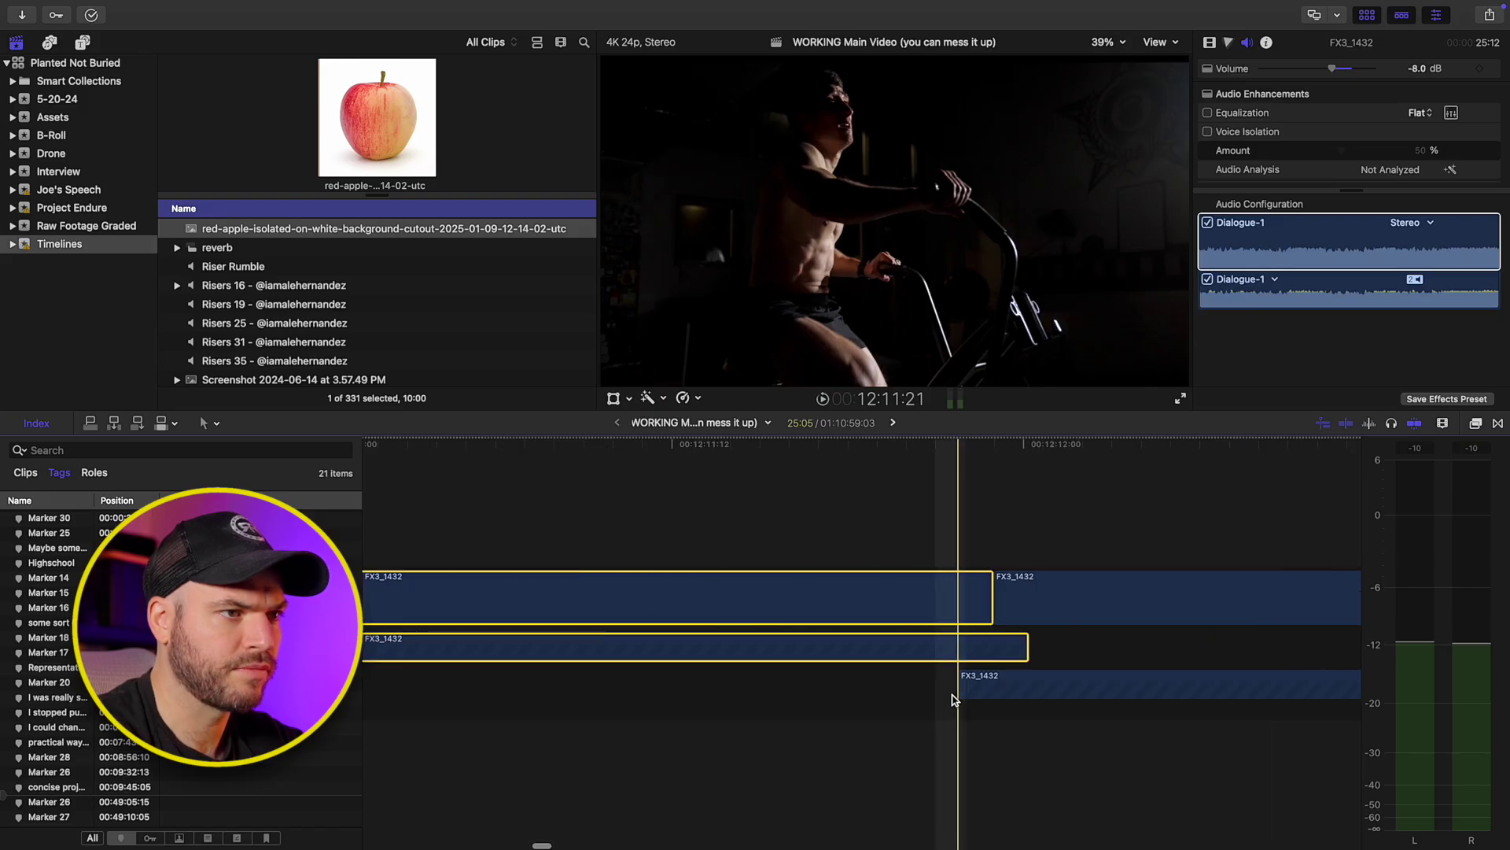
scroll(952, 699, "up", 5)
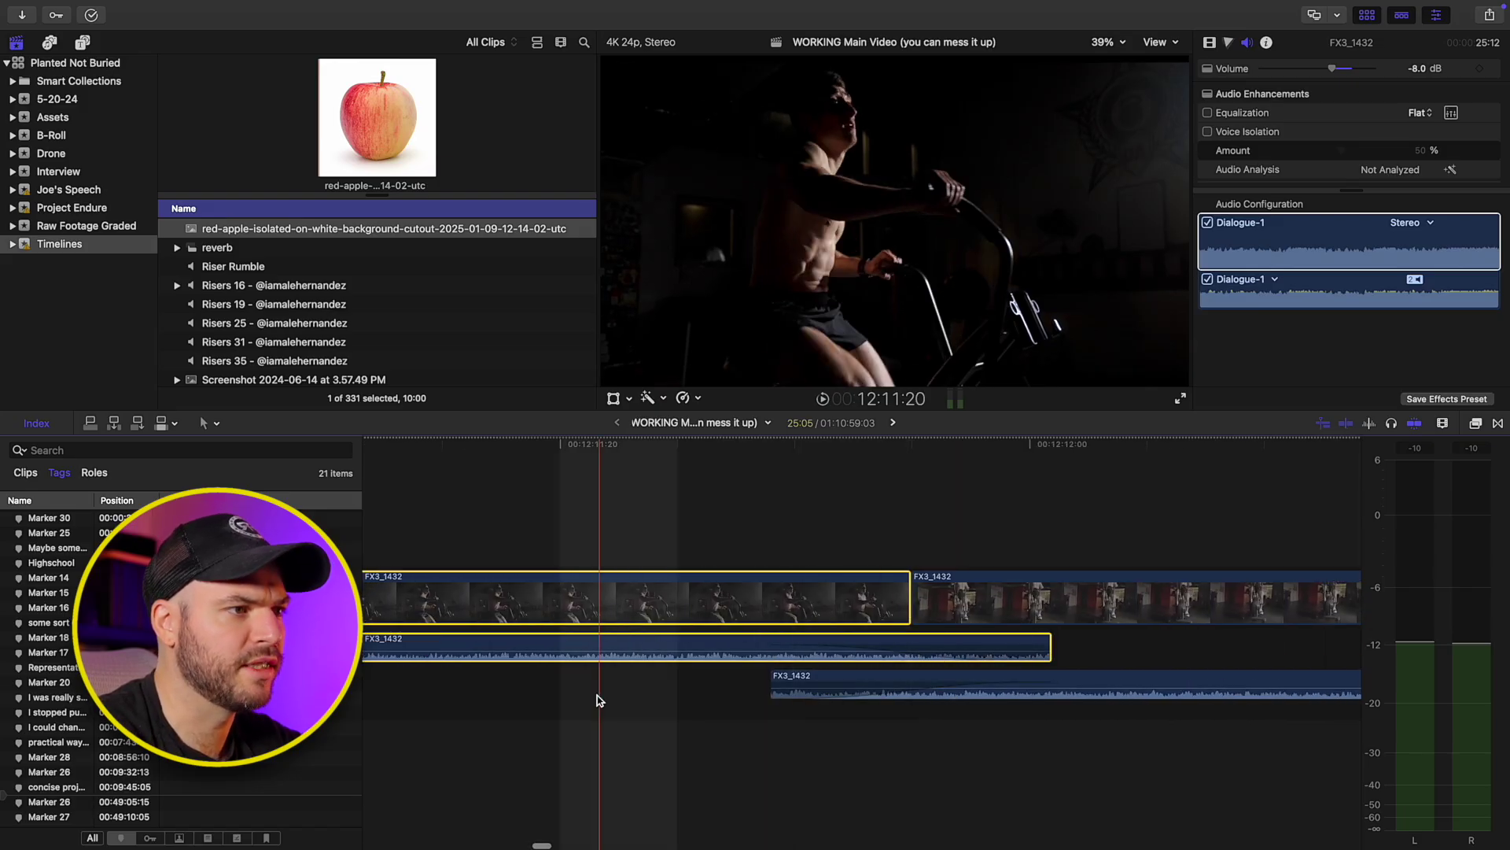
left_click(1051, 682, "alt")
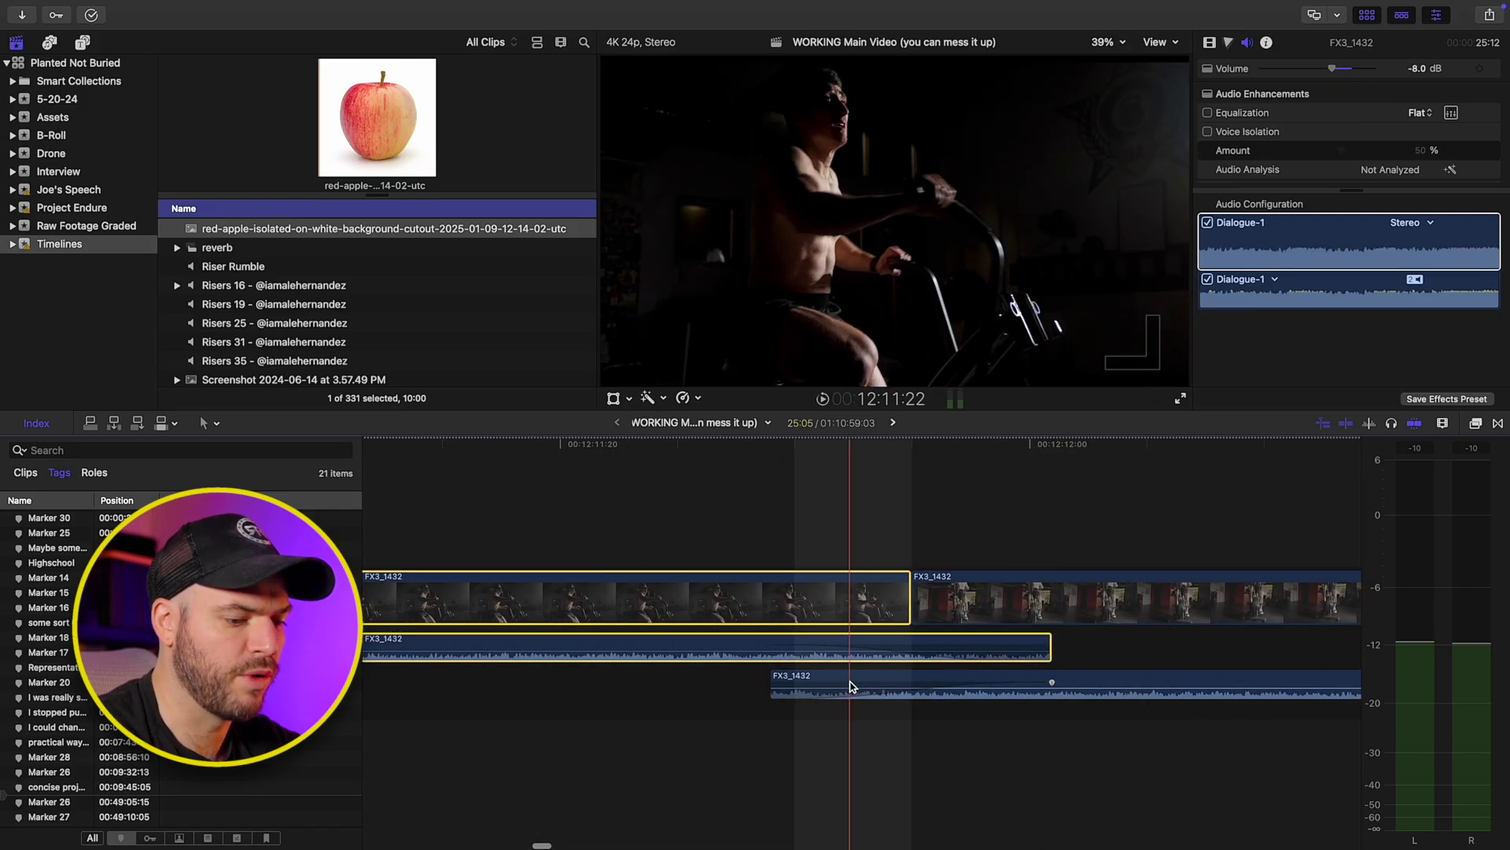
key("super+z")
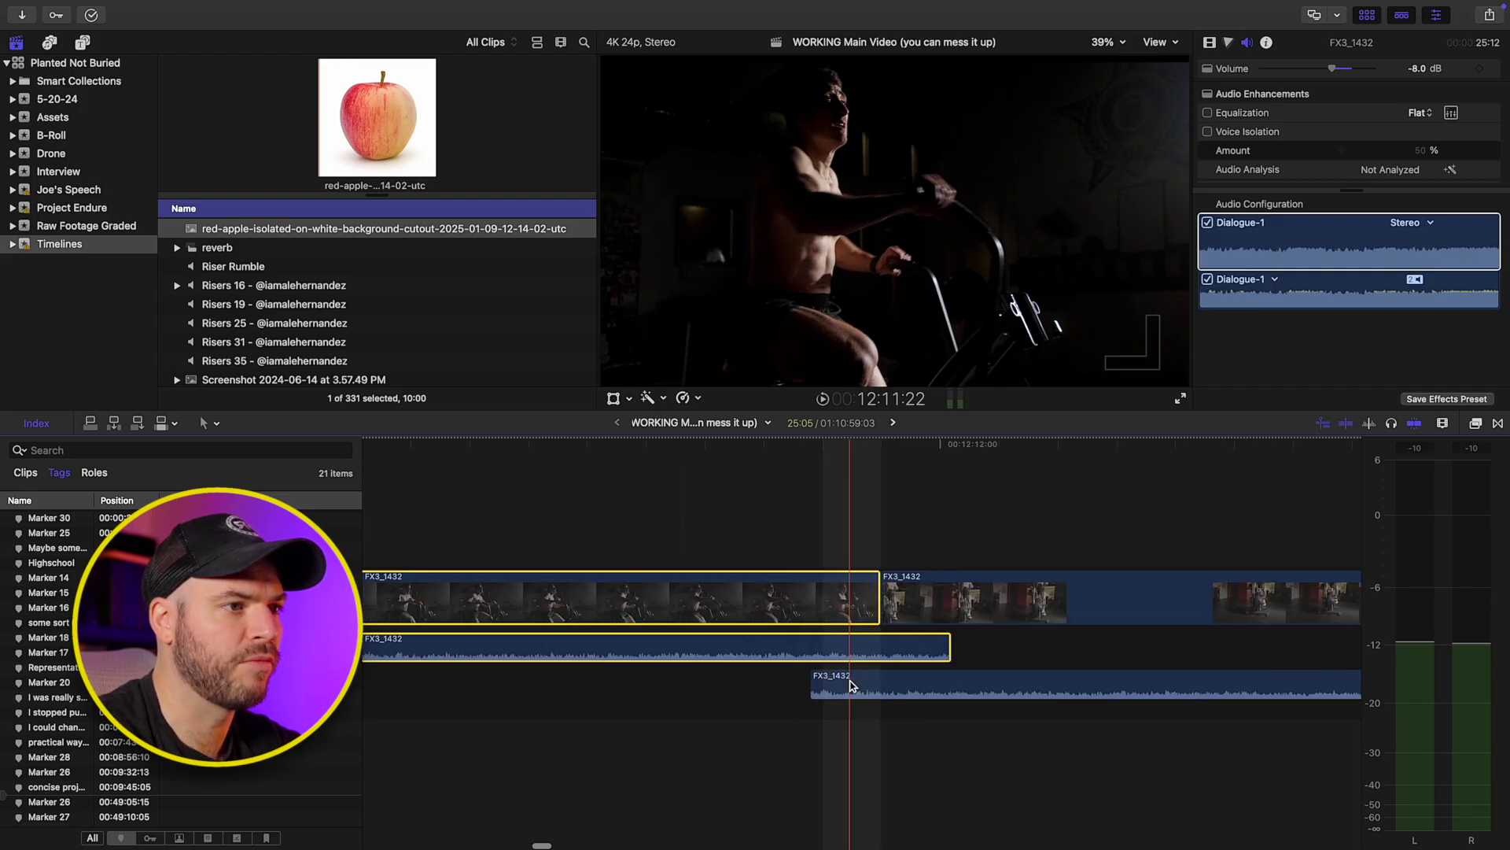
Step: Trim back the first FX3_1432 audio tail and keep its S-curve fade shape
left_click_drag(1050, 649, 974, 649)
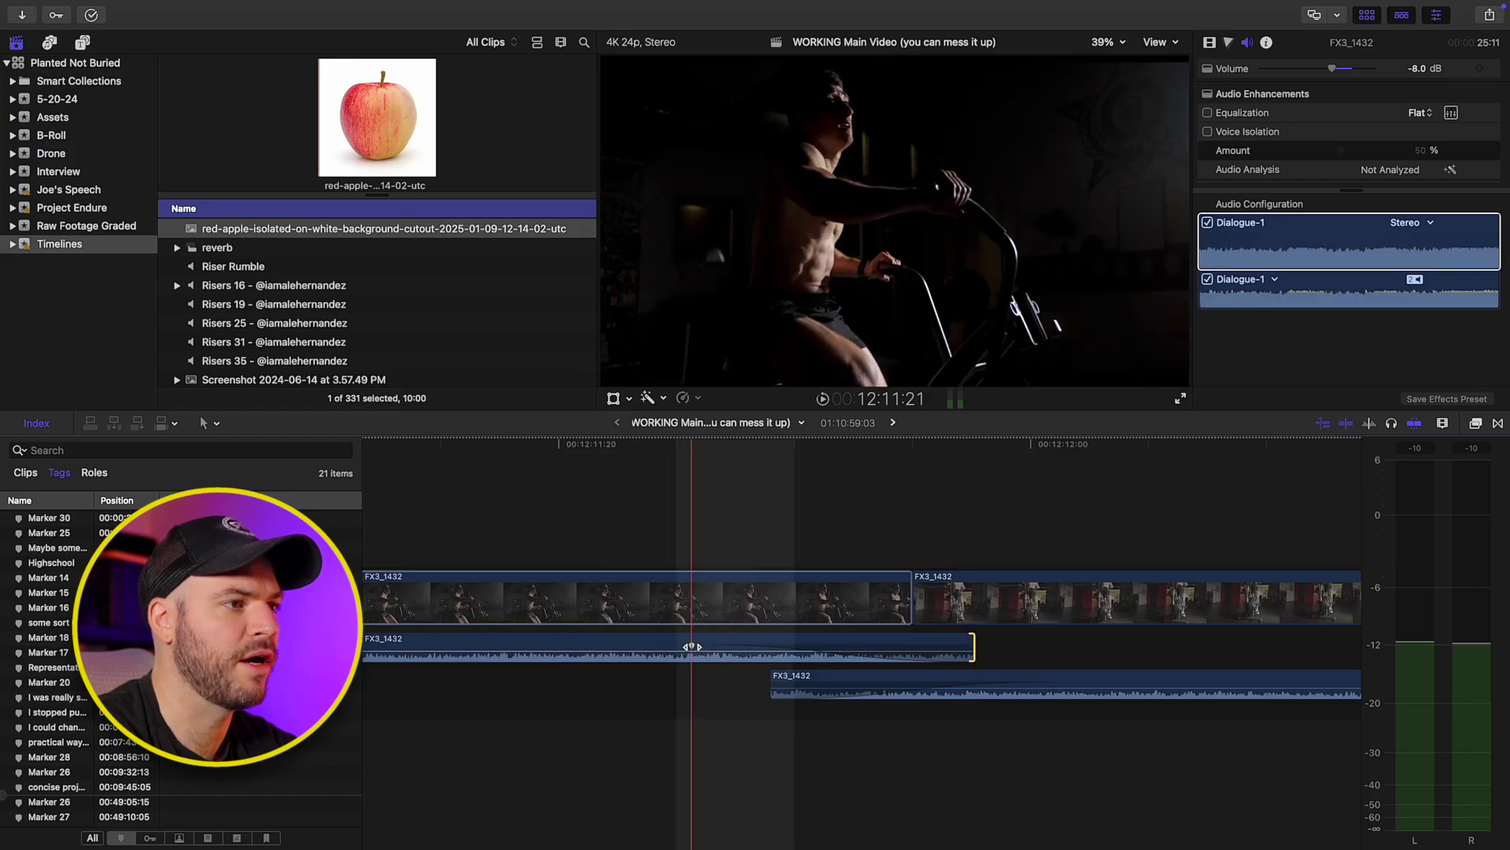
right_click(693, 647)
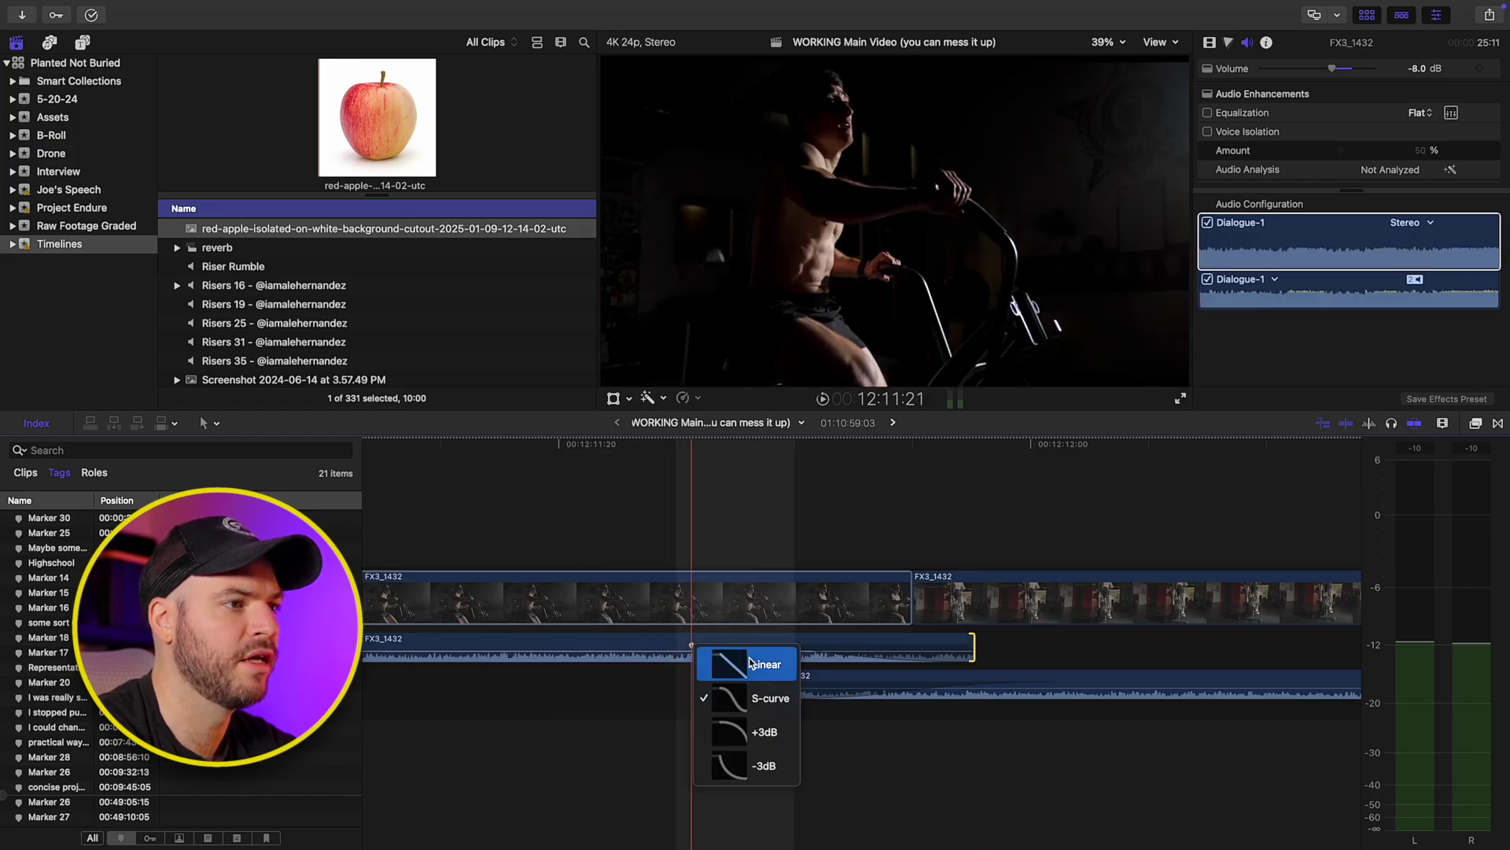
left_click(763, 700)
Step: Shorten the FX3_1432 audio fade-out and zoom out to show the Interview Multicam clip
scroll(689, 690, "right", 2)
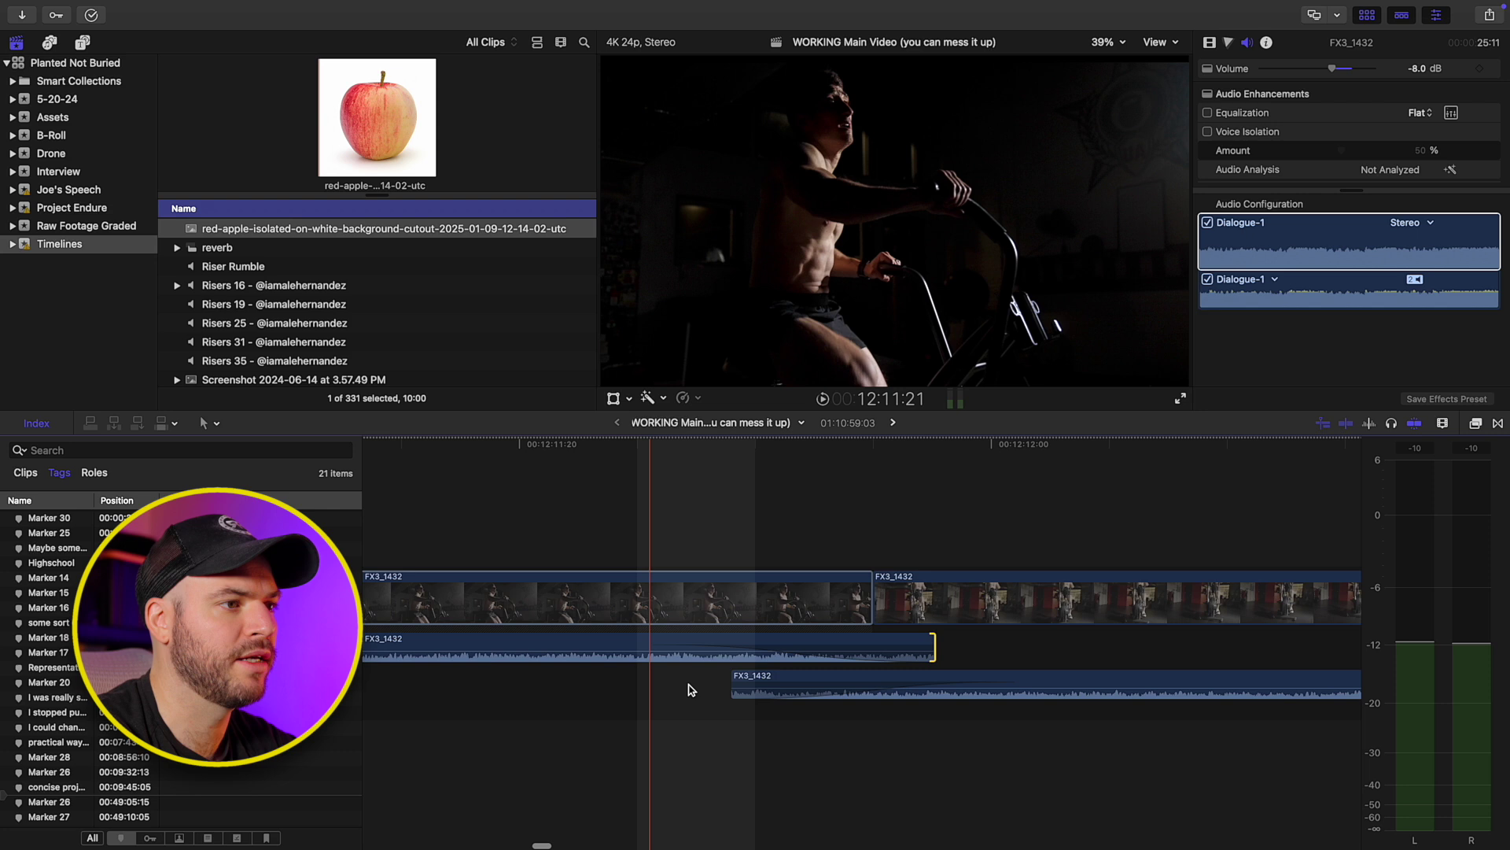
scroll(653, 688, "right", 2)
scroll(586, 653, "right", 2)
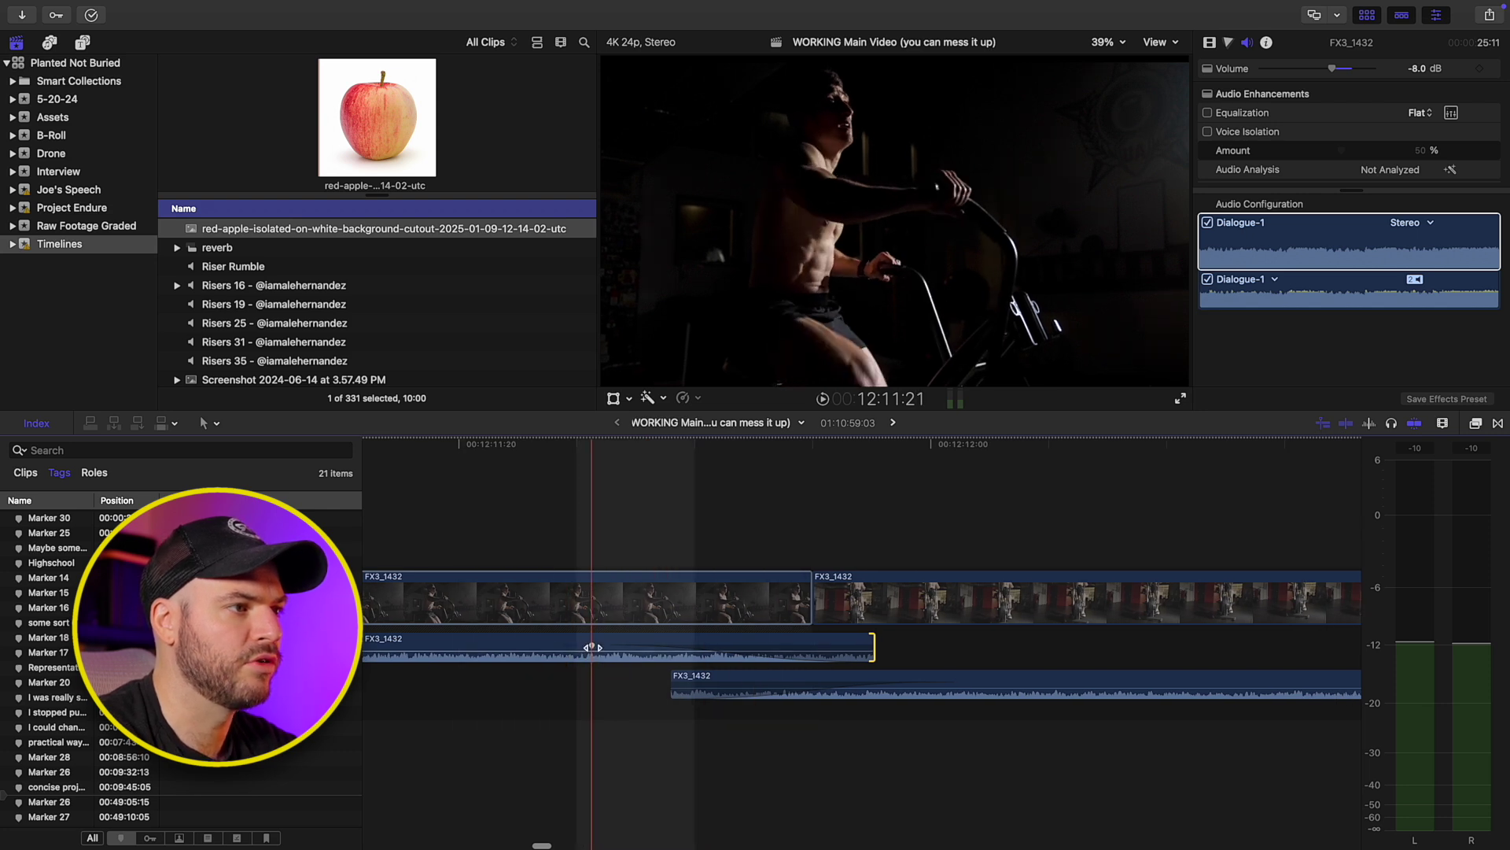
left_click_drag(591, 646, 655, 642)
key("super+minus")
key("super+minus")
key("super+minus")
key("super+minus")
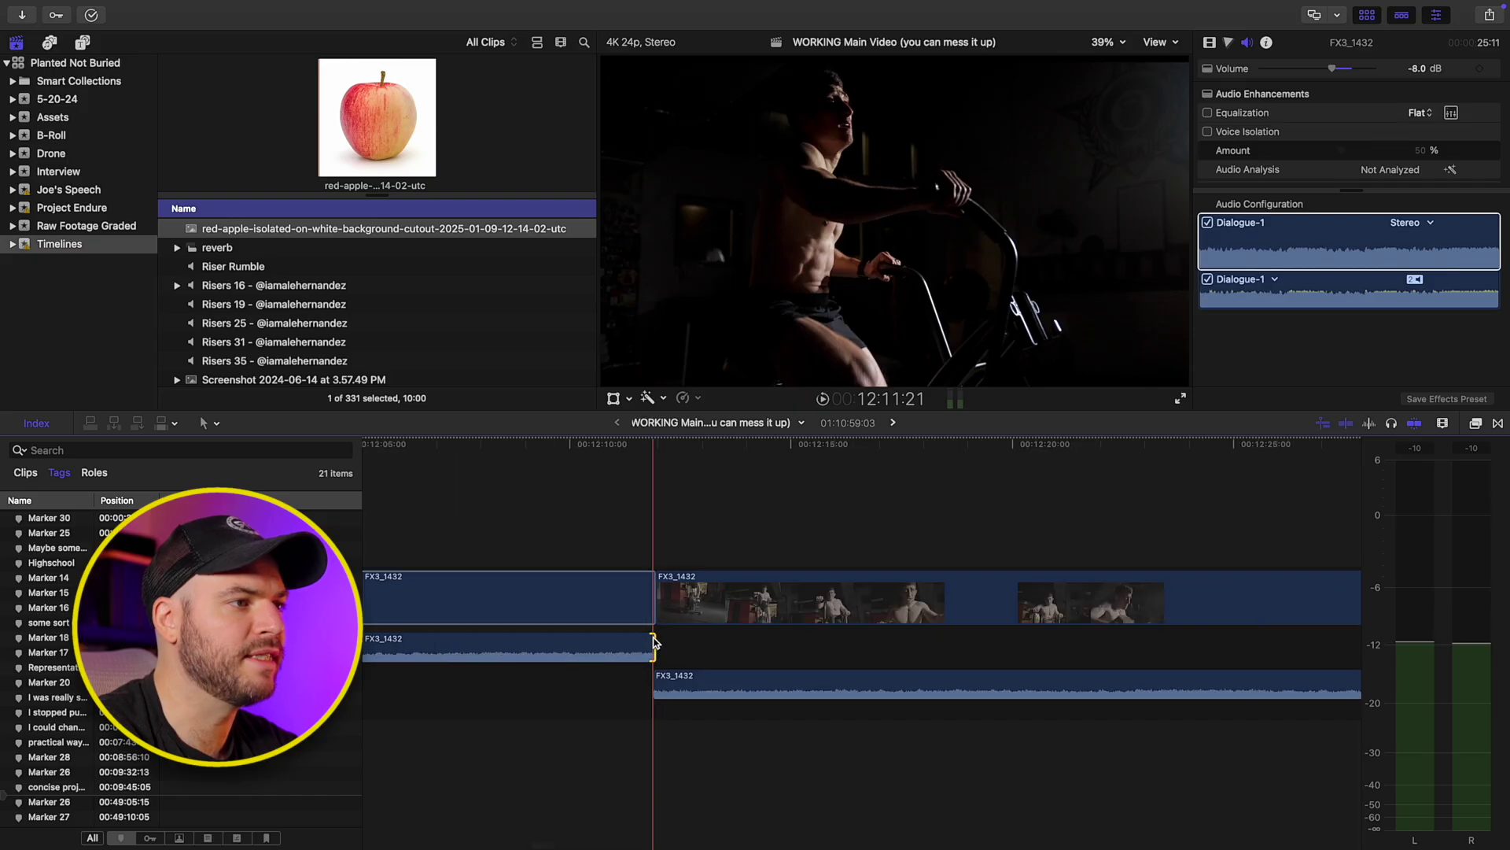
key("super+minus")
key("super+minus")
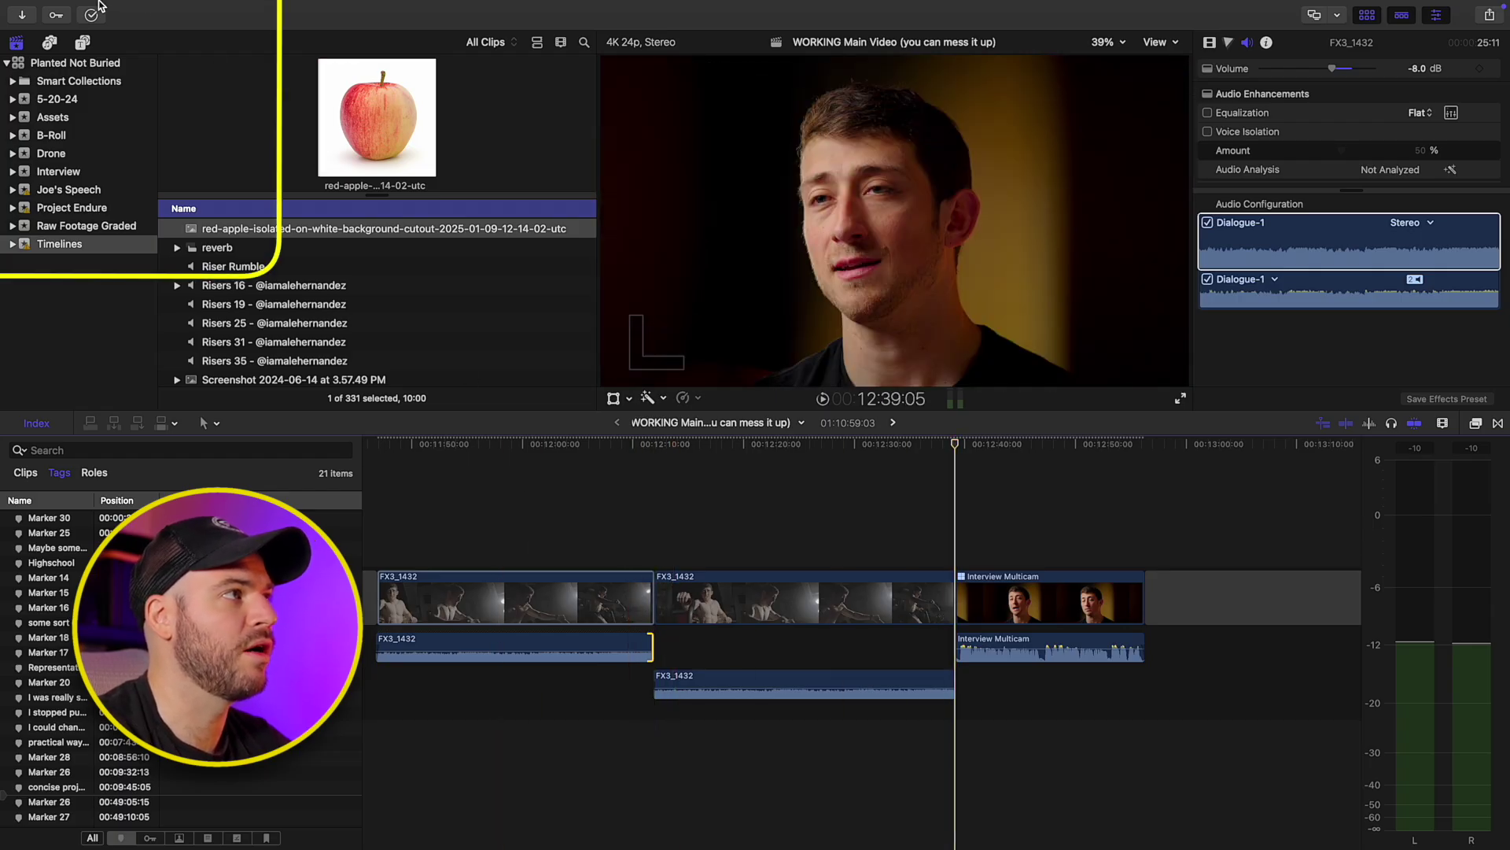
Step: Review the Editing fade durations in Settings, then expand both FX3_1432 clips' audio and zoom into the overlap
left_click(71, 10)
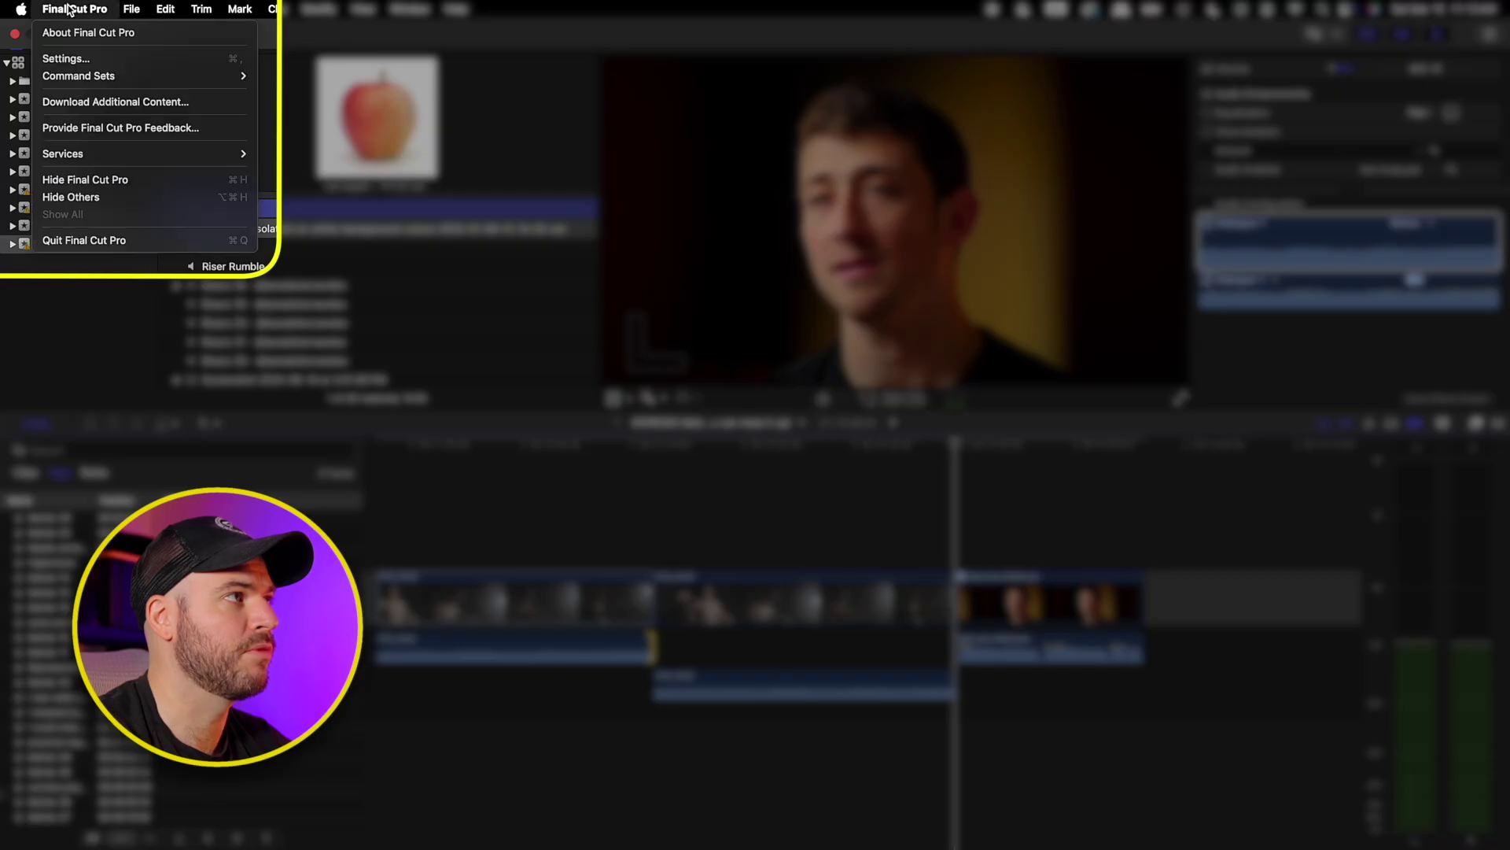
left_click(77, 60)
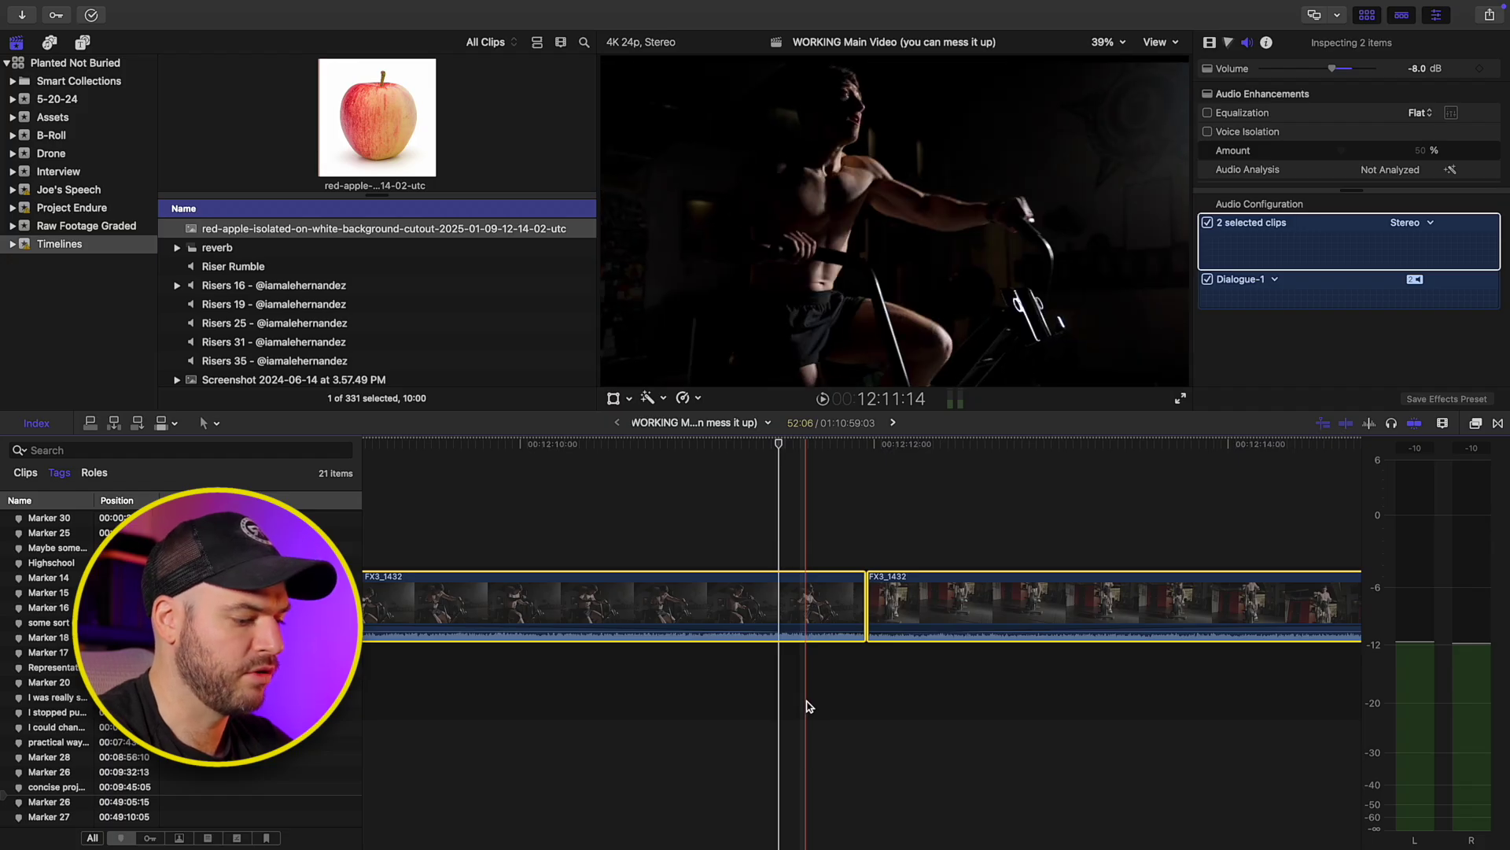
key("ctrl+s")
key("super+equal")
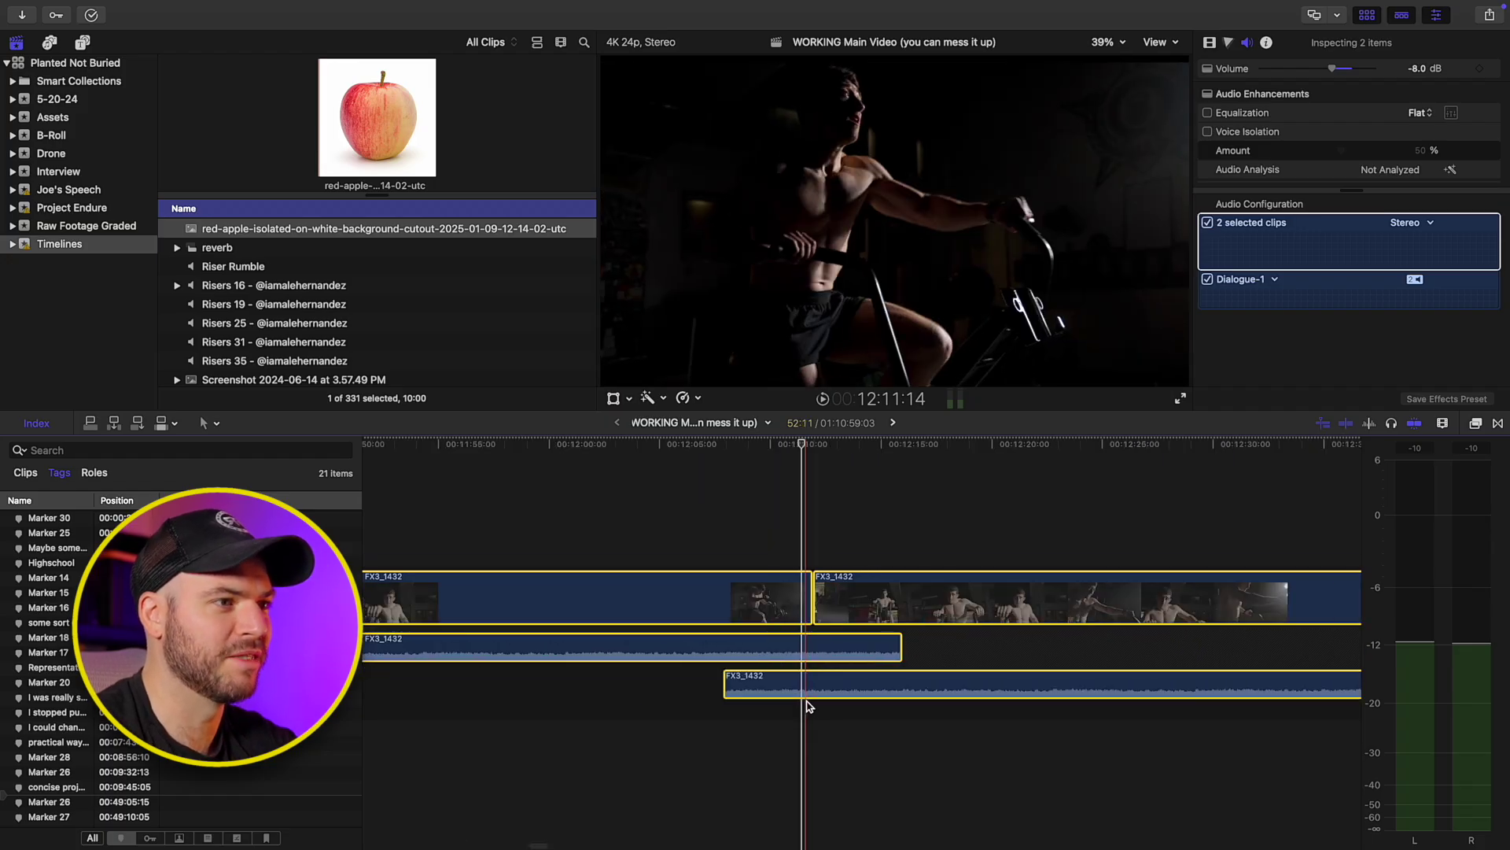
key("super+equal")
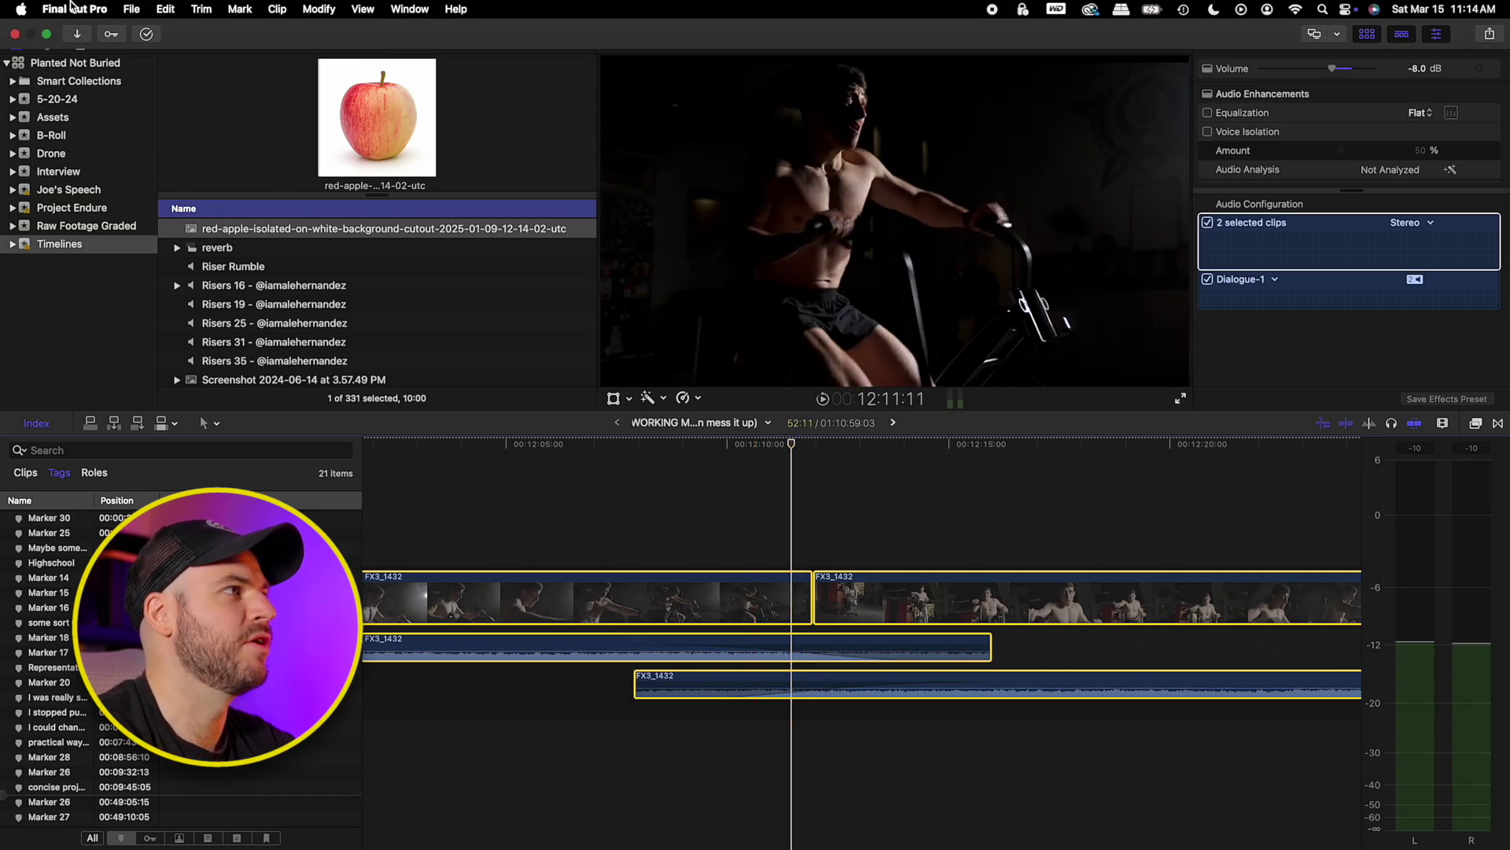
left_click(72, 9)
left_click(79, 58)
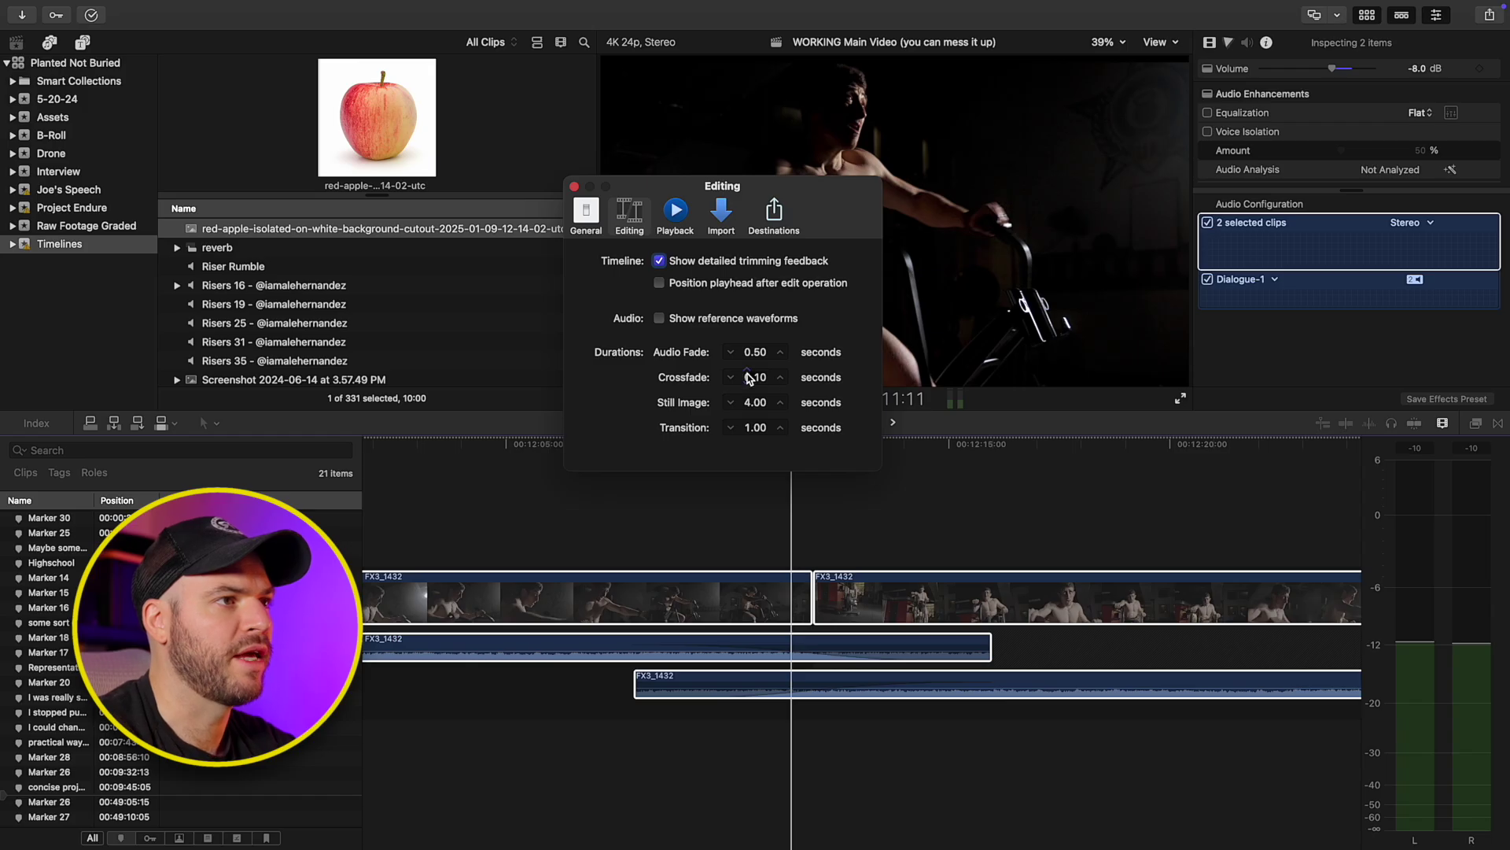
left_click(574, 188)
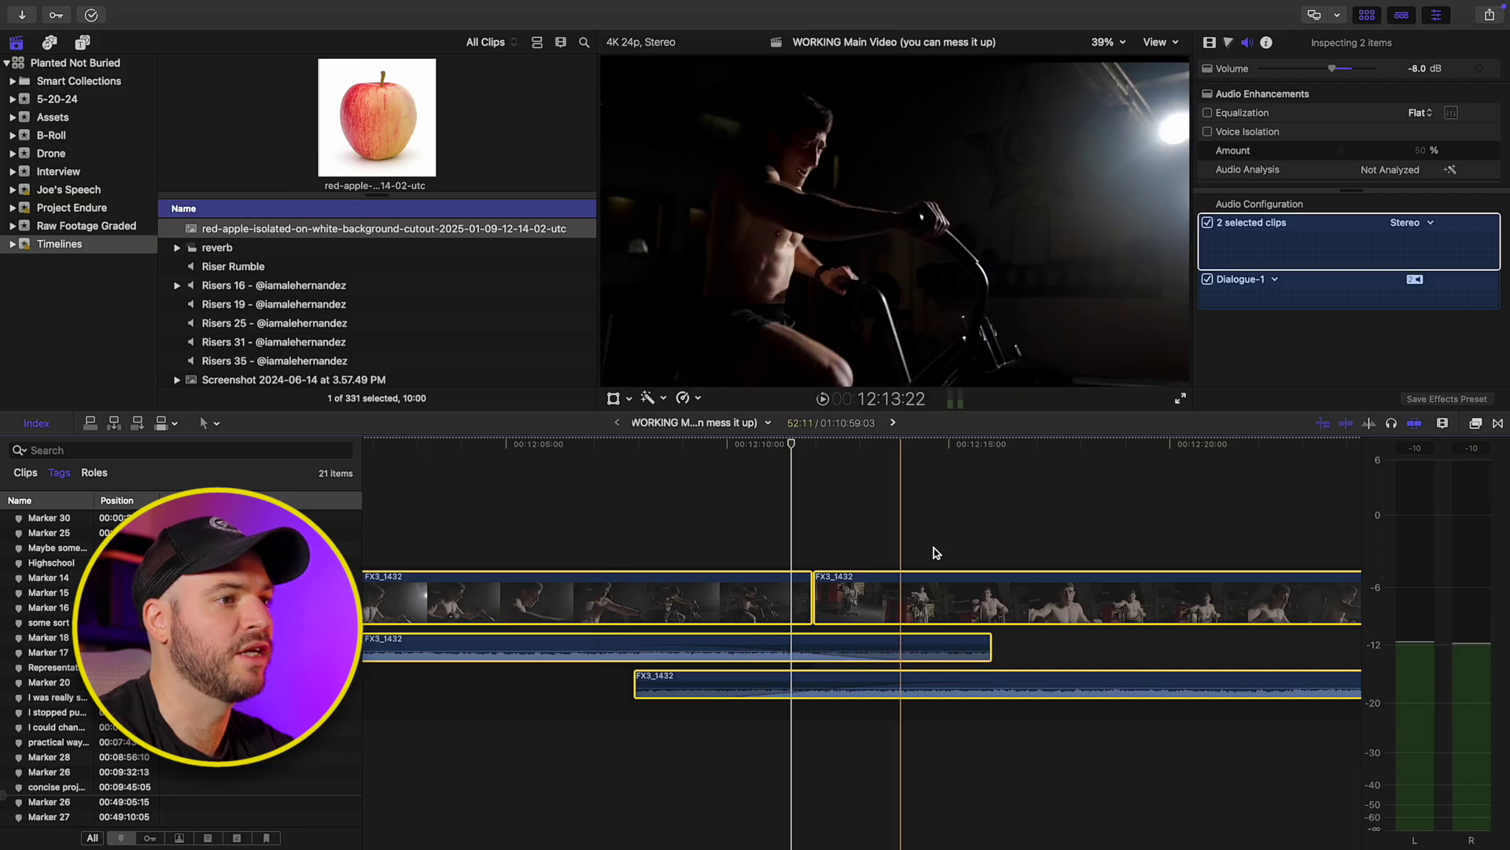
key("super+minus")
key("super+minus")
key("super+minus")
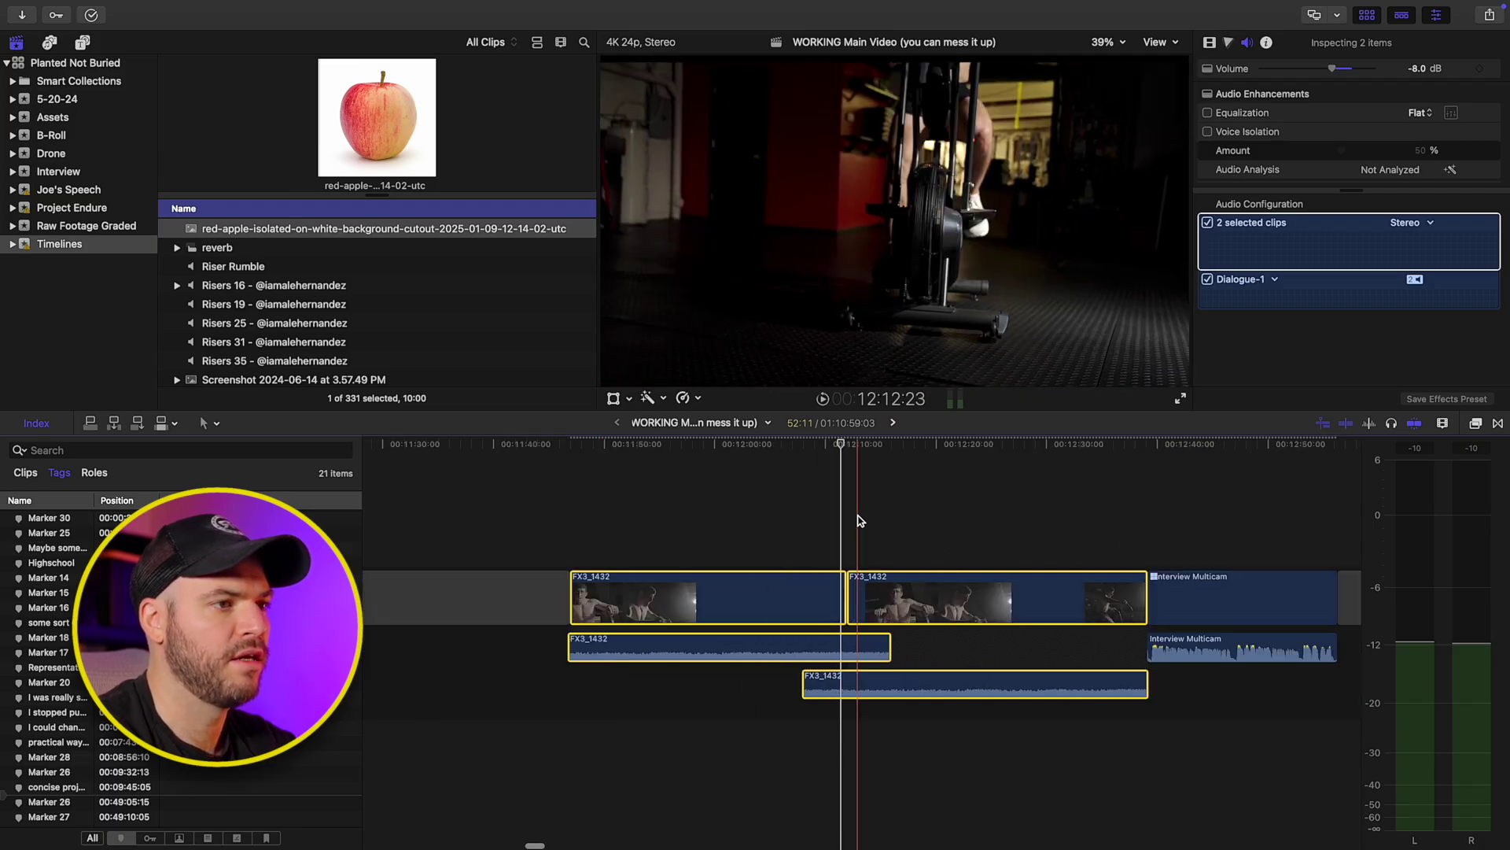
key("super+equal")
key("super+equal")
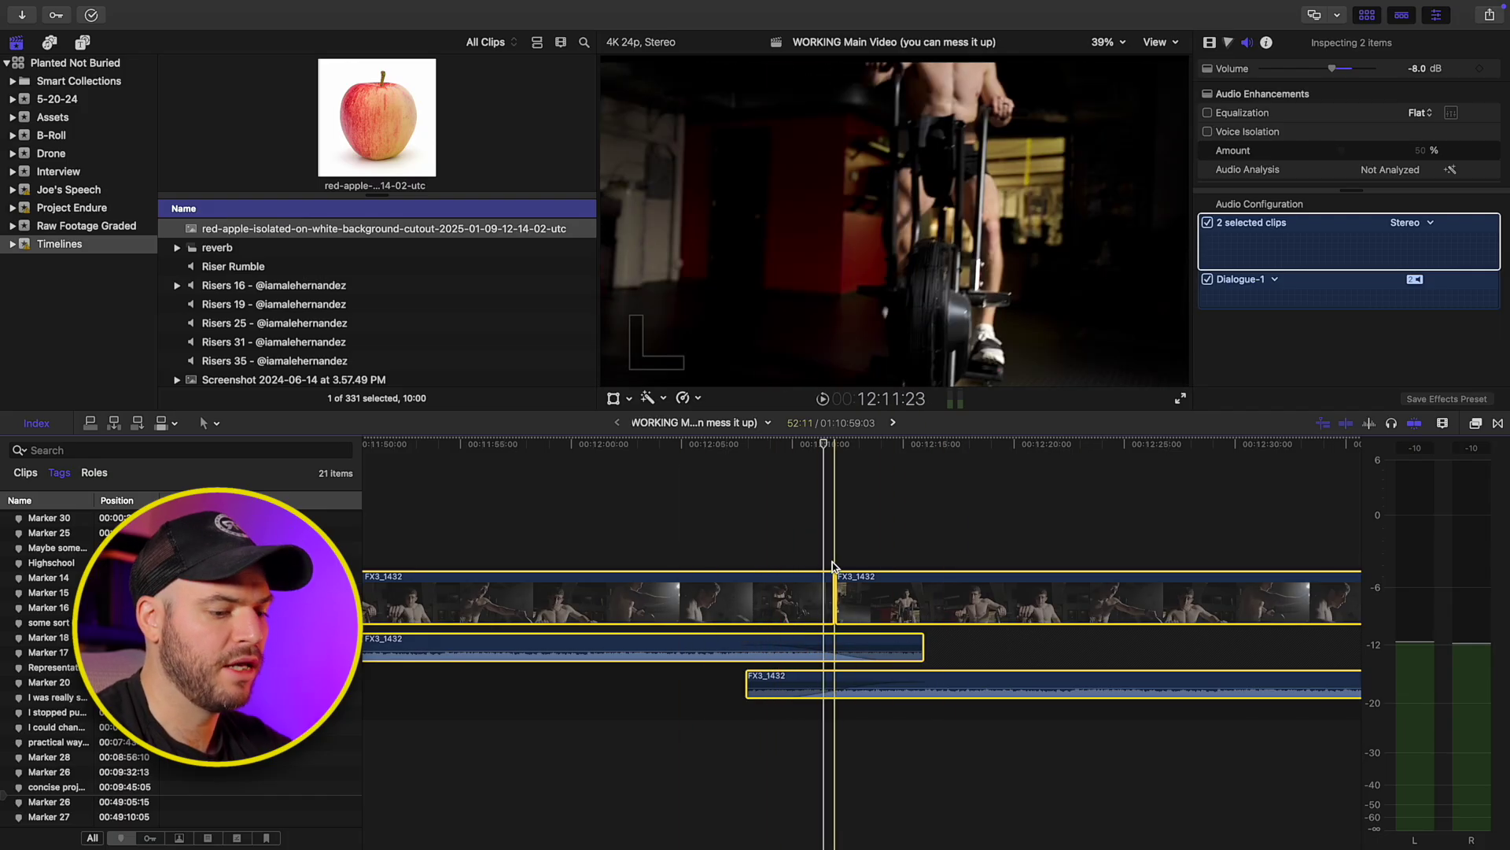
key("super+minus")
key("super+minus")
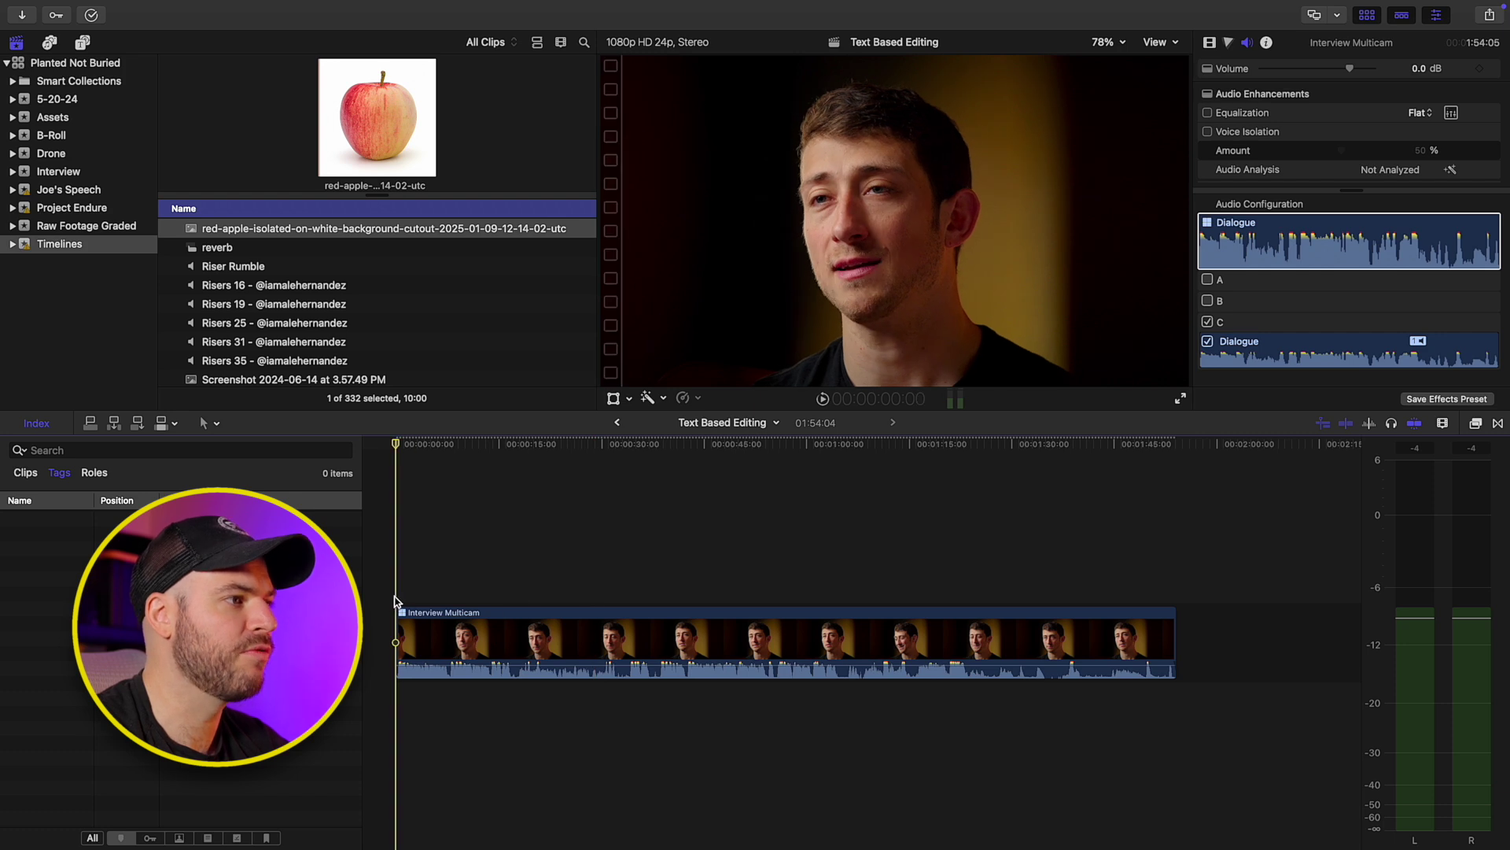
Step: Transcribe the Interview Multicam clip's dialogue to captions and return the playhead to the start
left_click(494, 645)
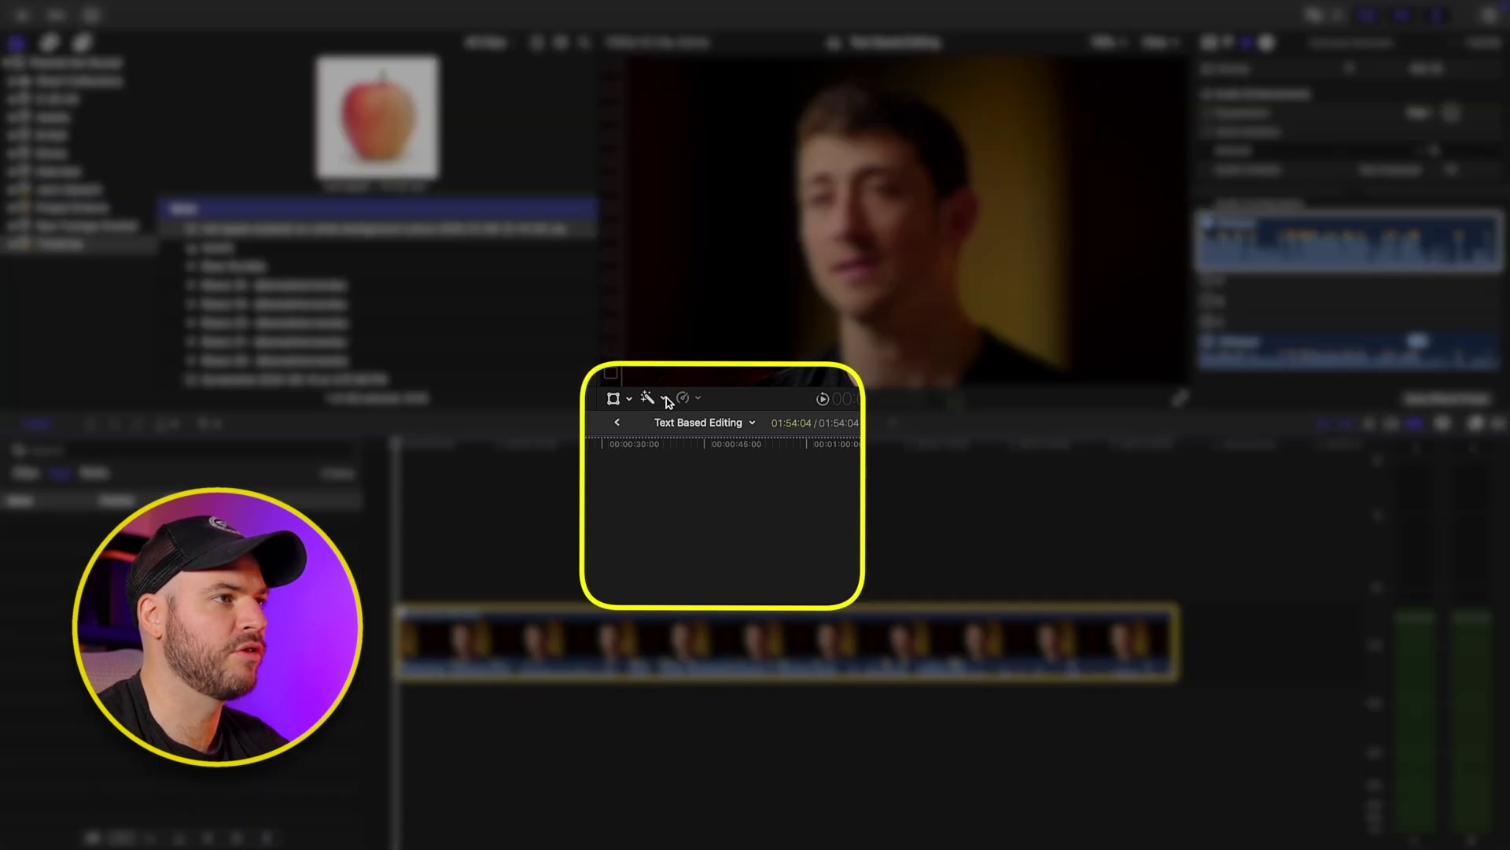
left_click(665, 400)
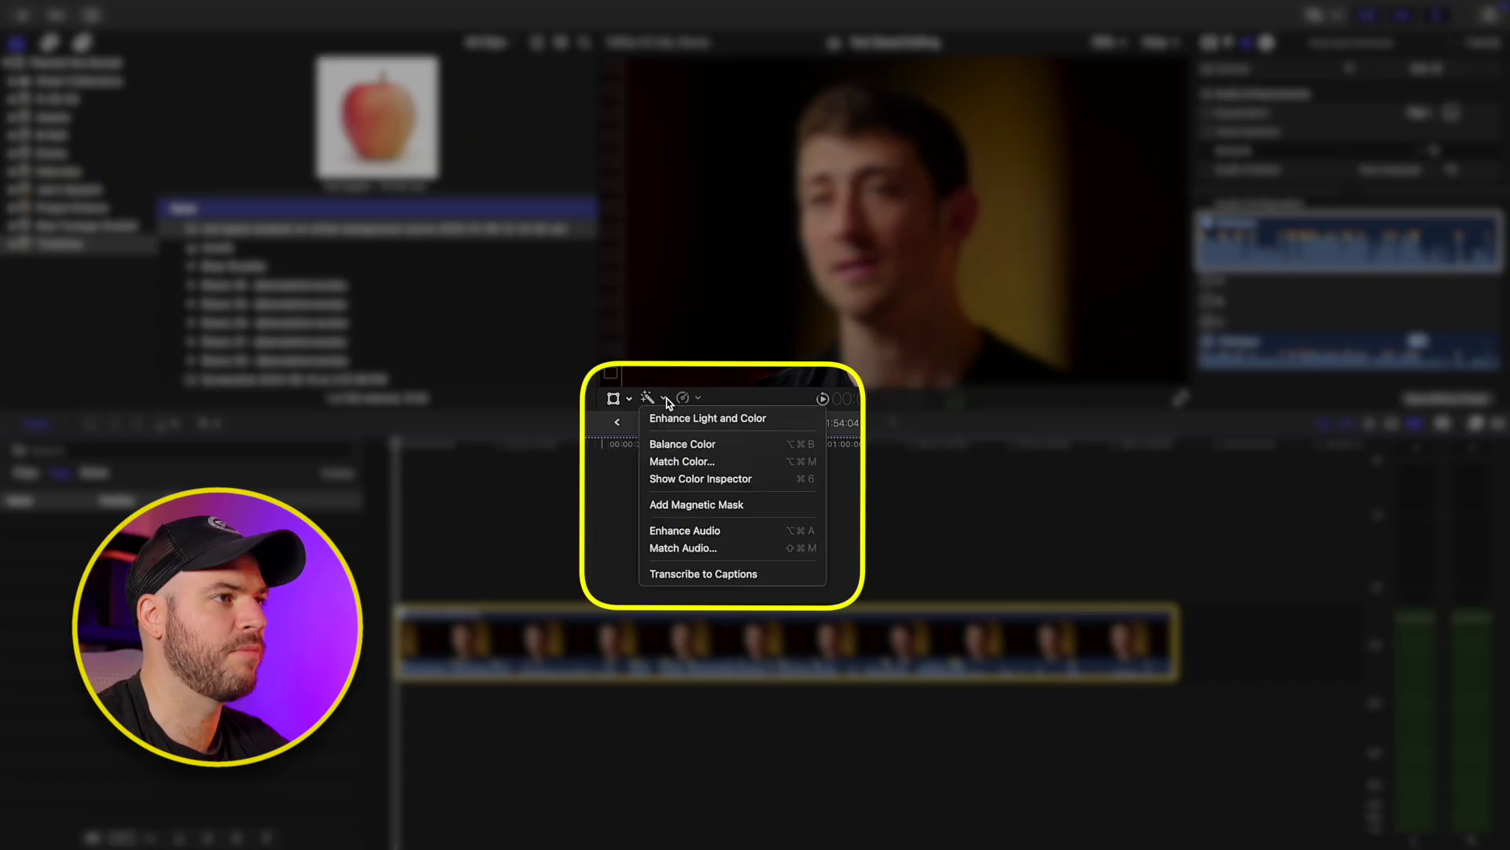
left_click(674, 575)
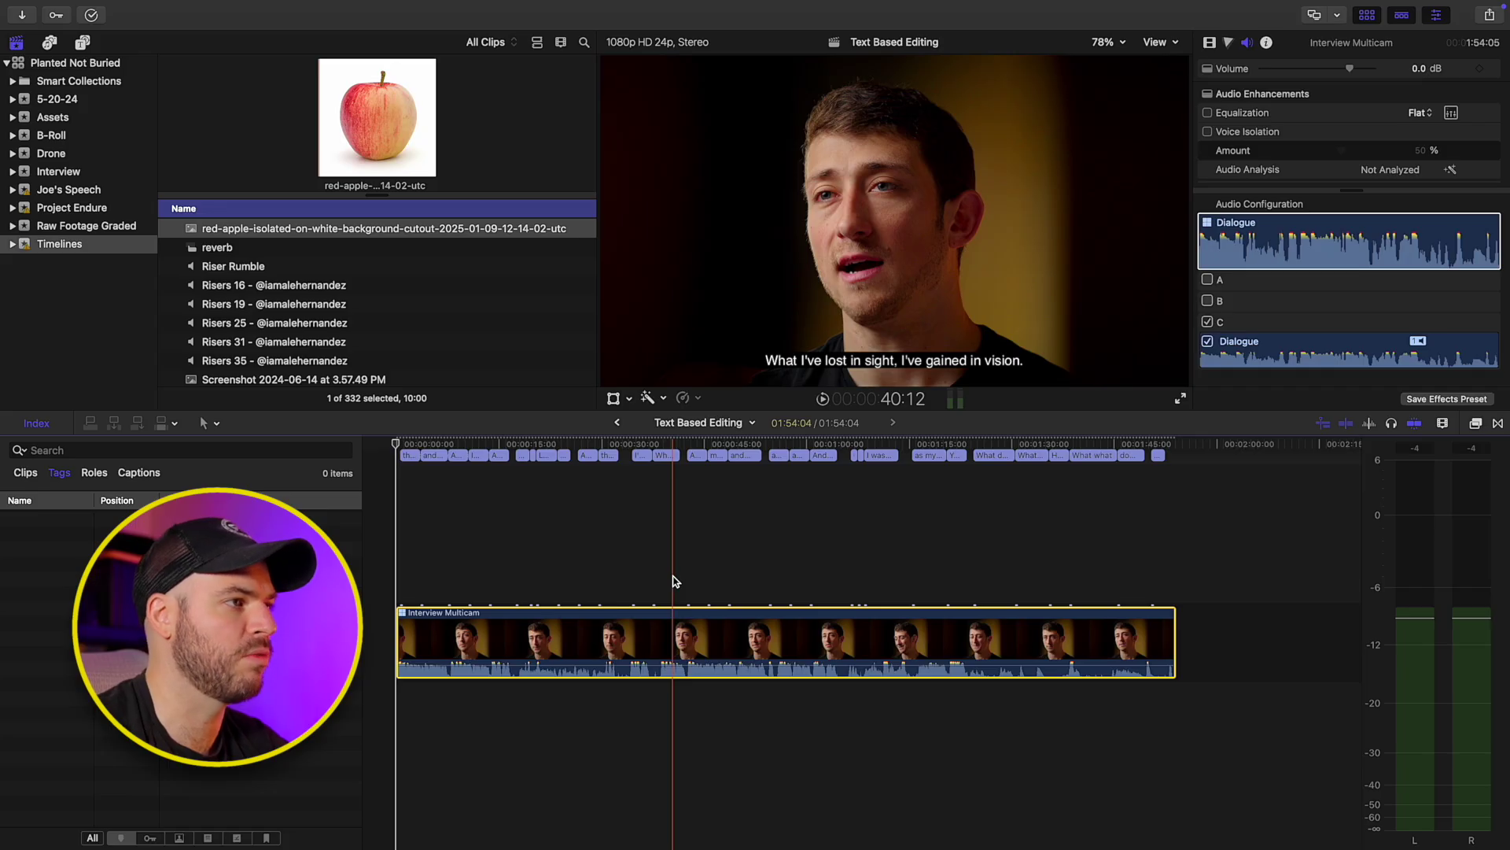
left_click(398, 499)
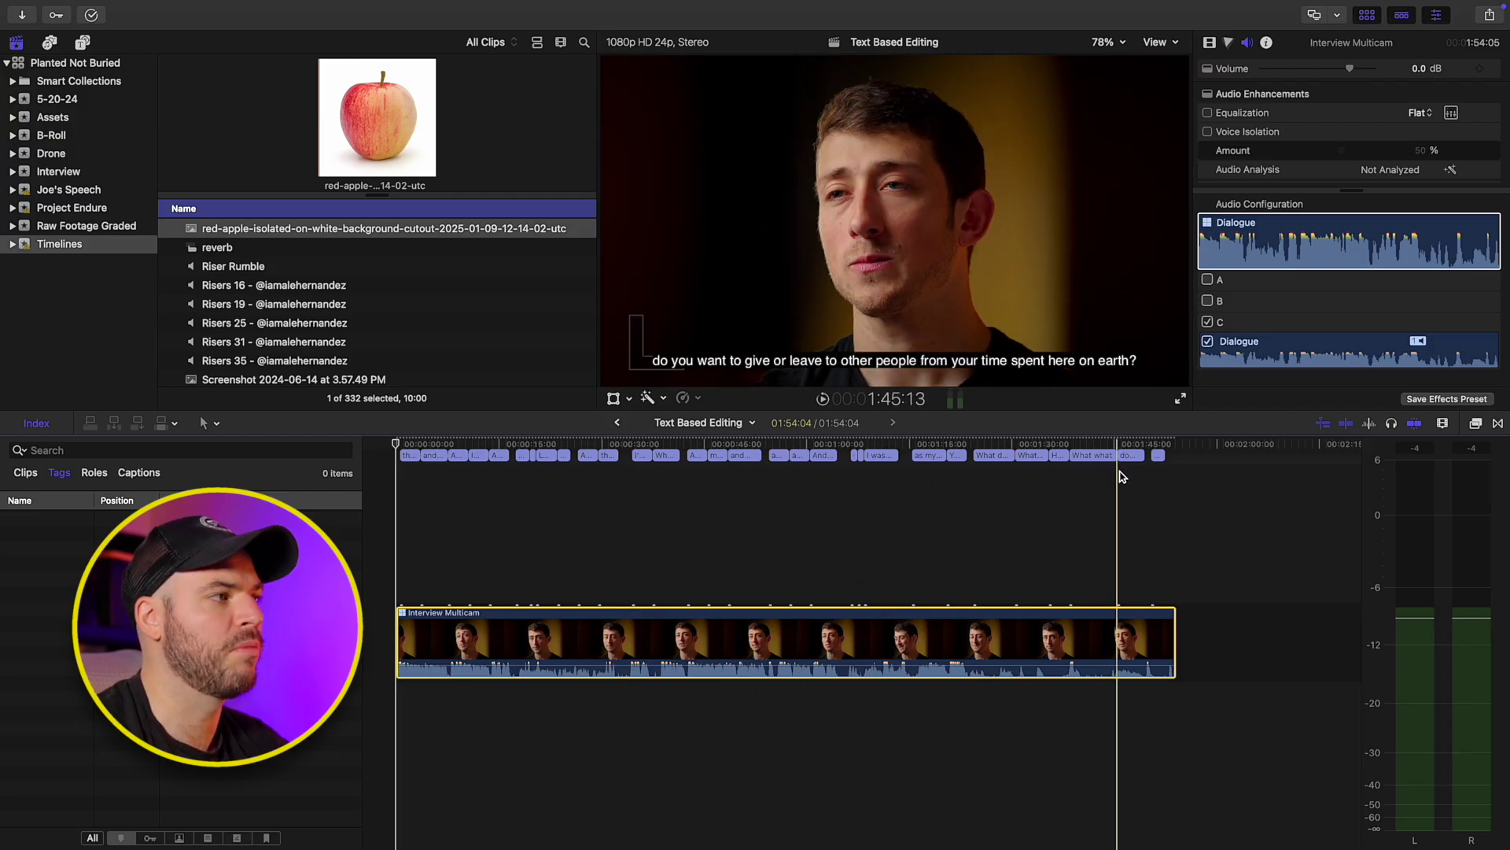
Step: Show the Timeline Index Captions tab with a widened Caption Text column, and focus its search field
left_click(36, 424)
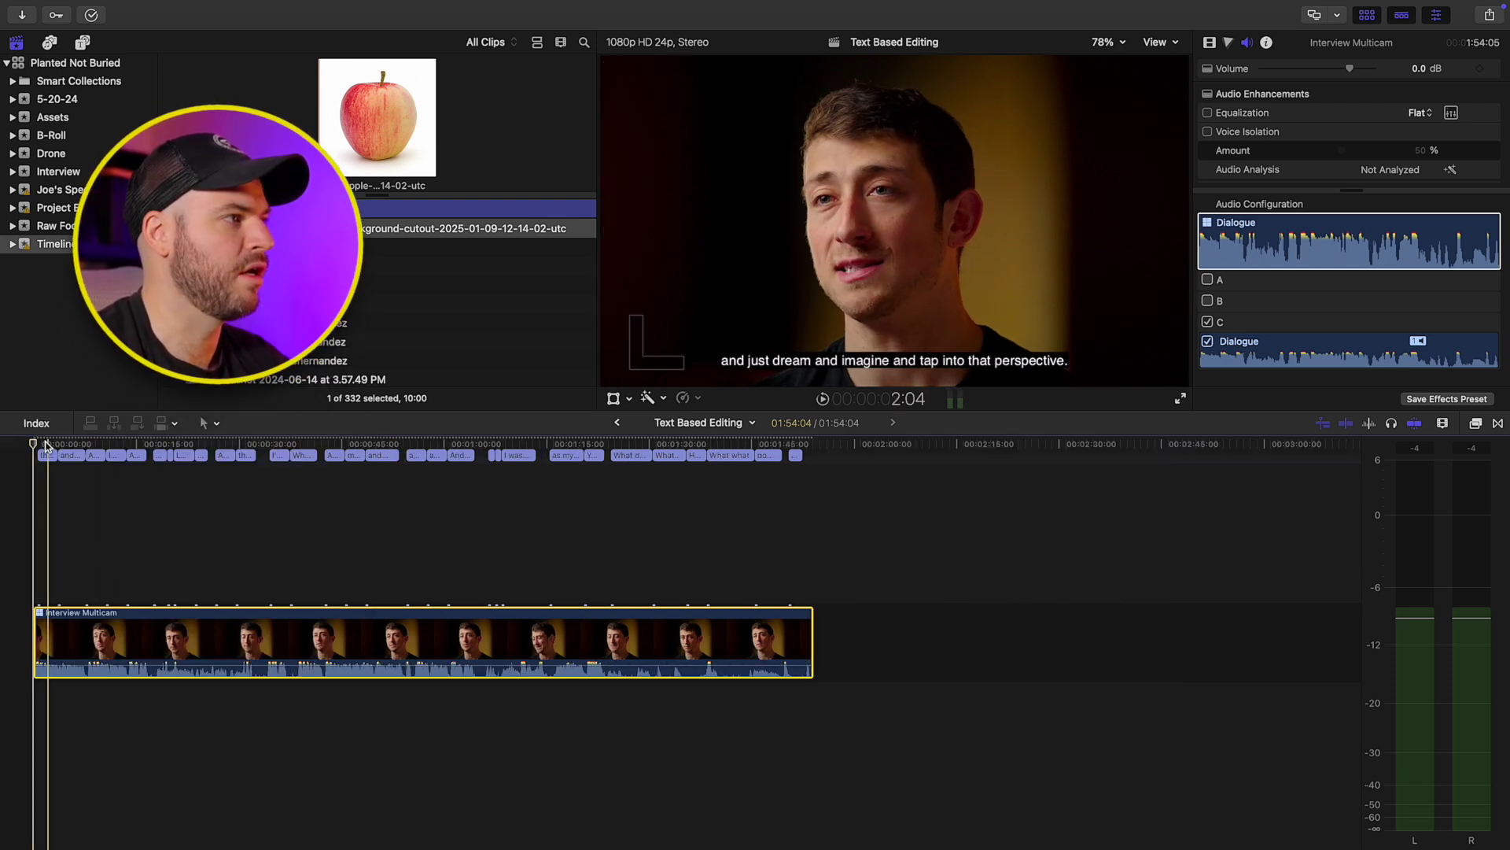
left_click(36, 423)
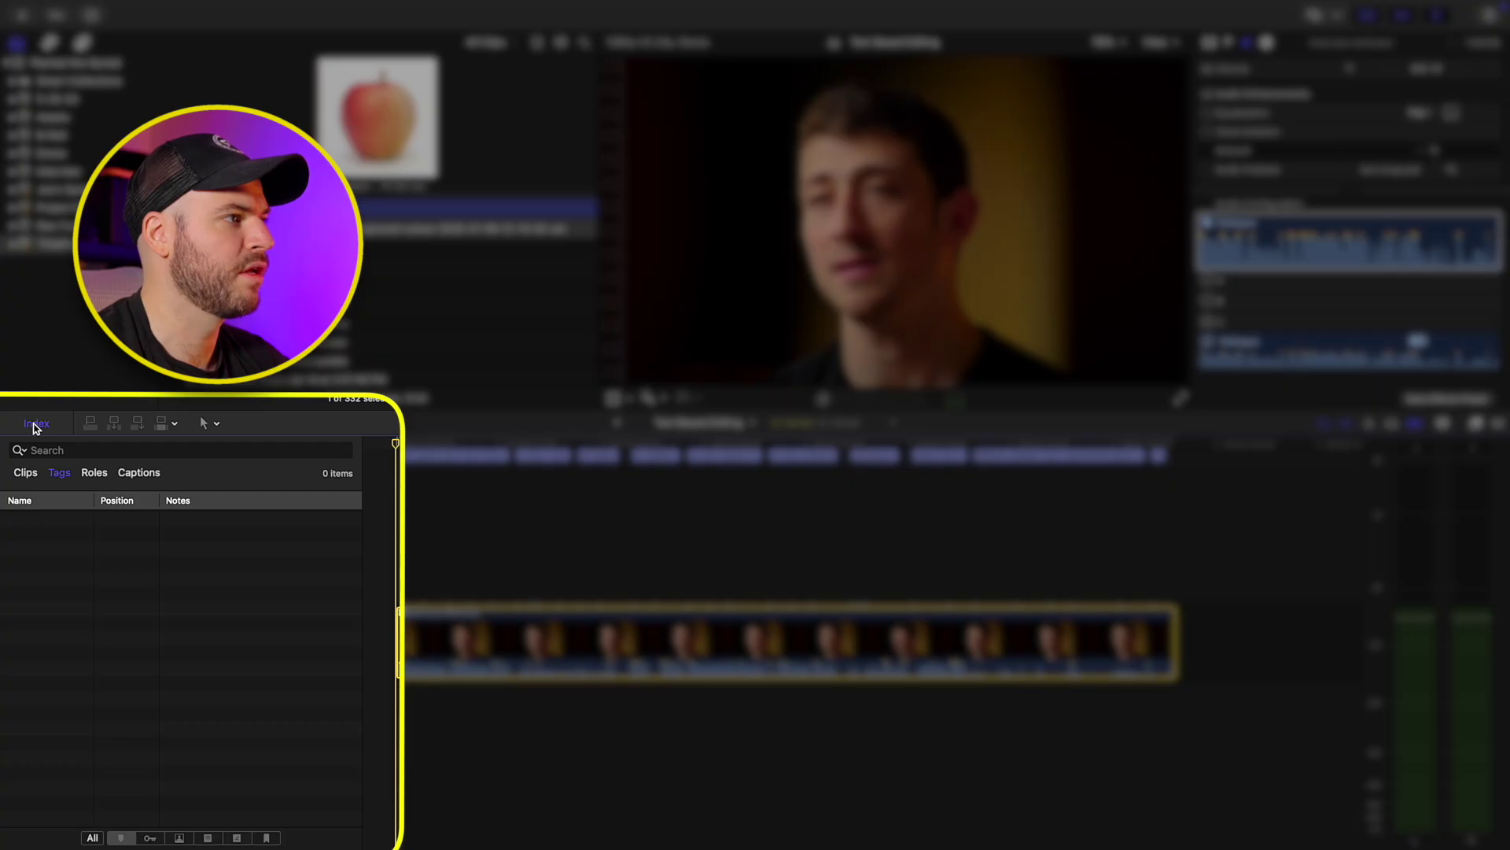
left_click(137, 474)
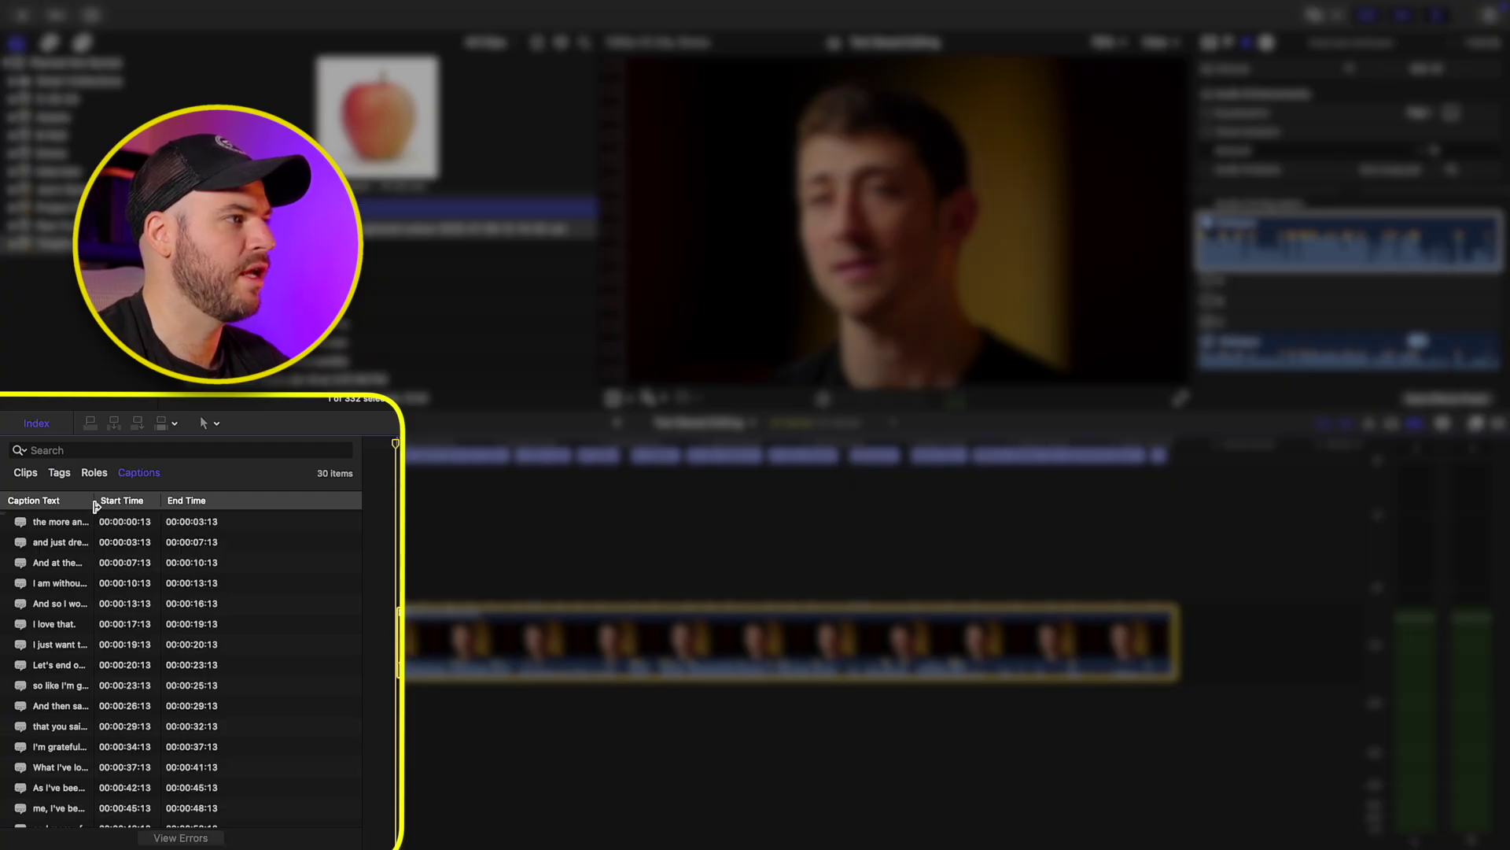
left_click_drag(96, 506, 315, 512)
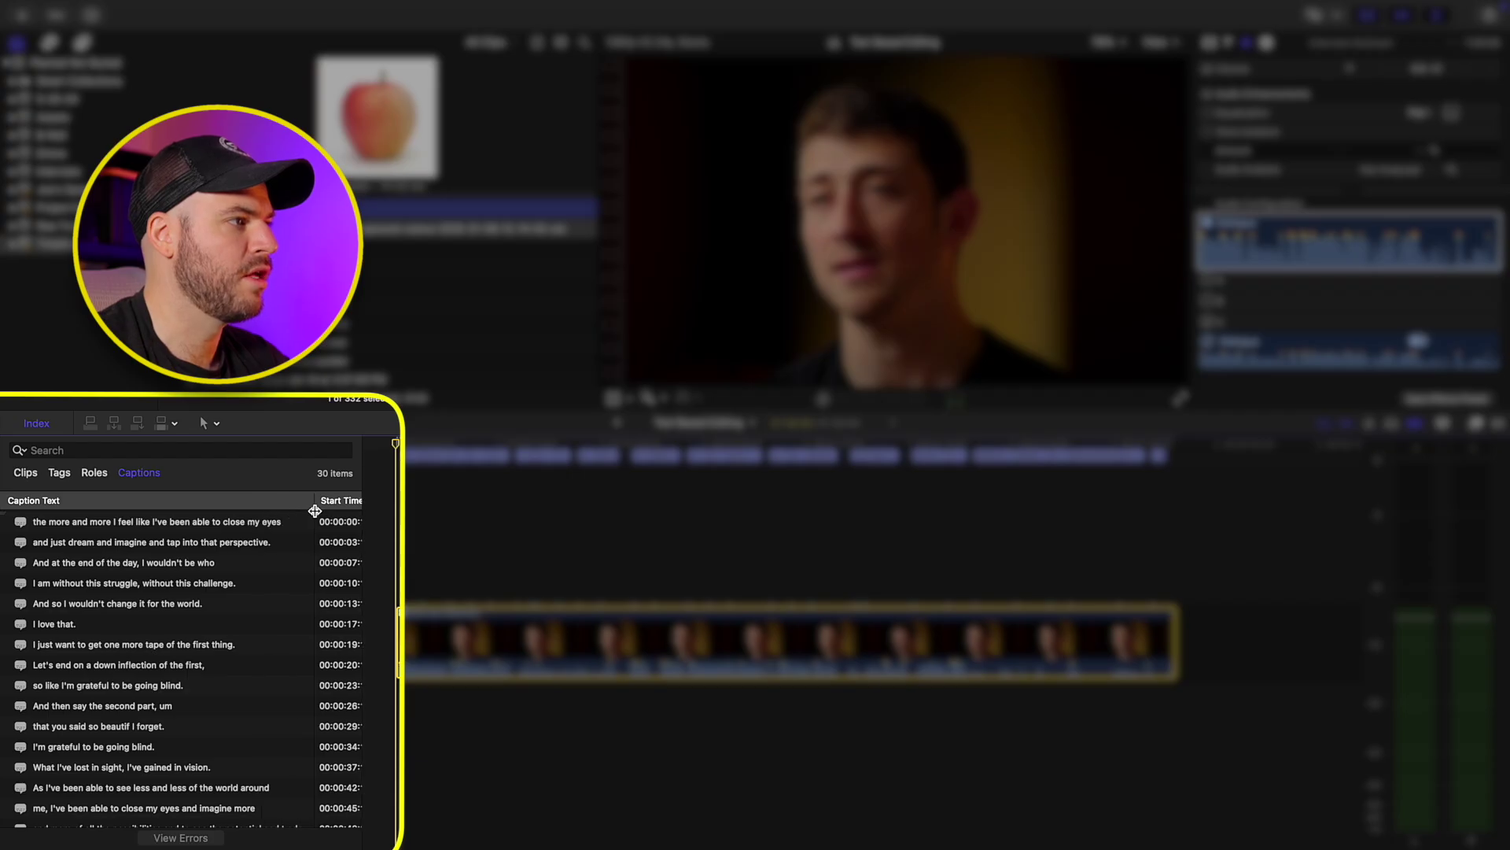
scroll(188, 629, "down", 10)
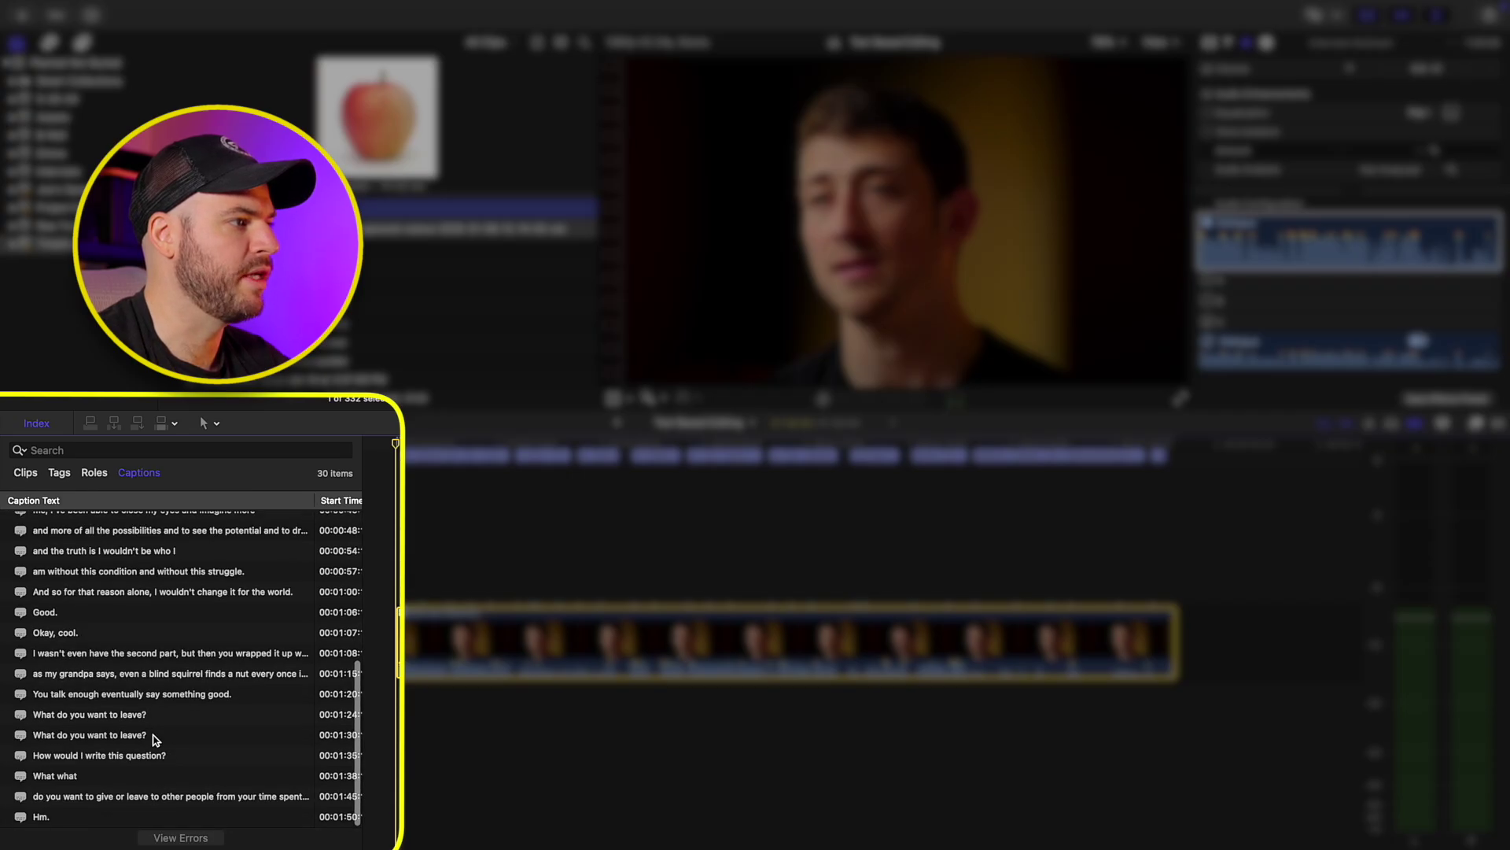
scroll(174, 704, "up", 10)
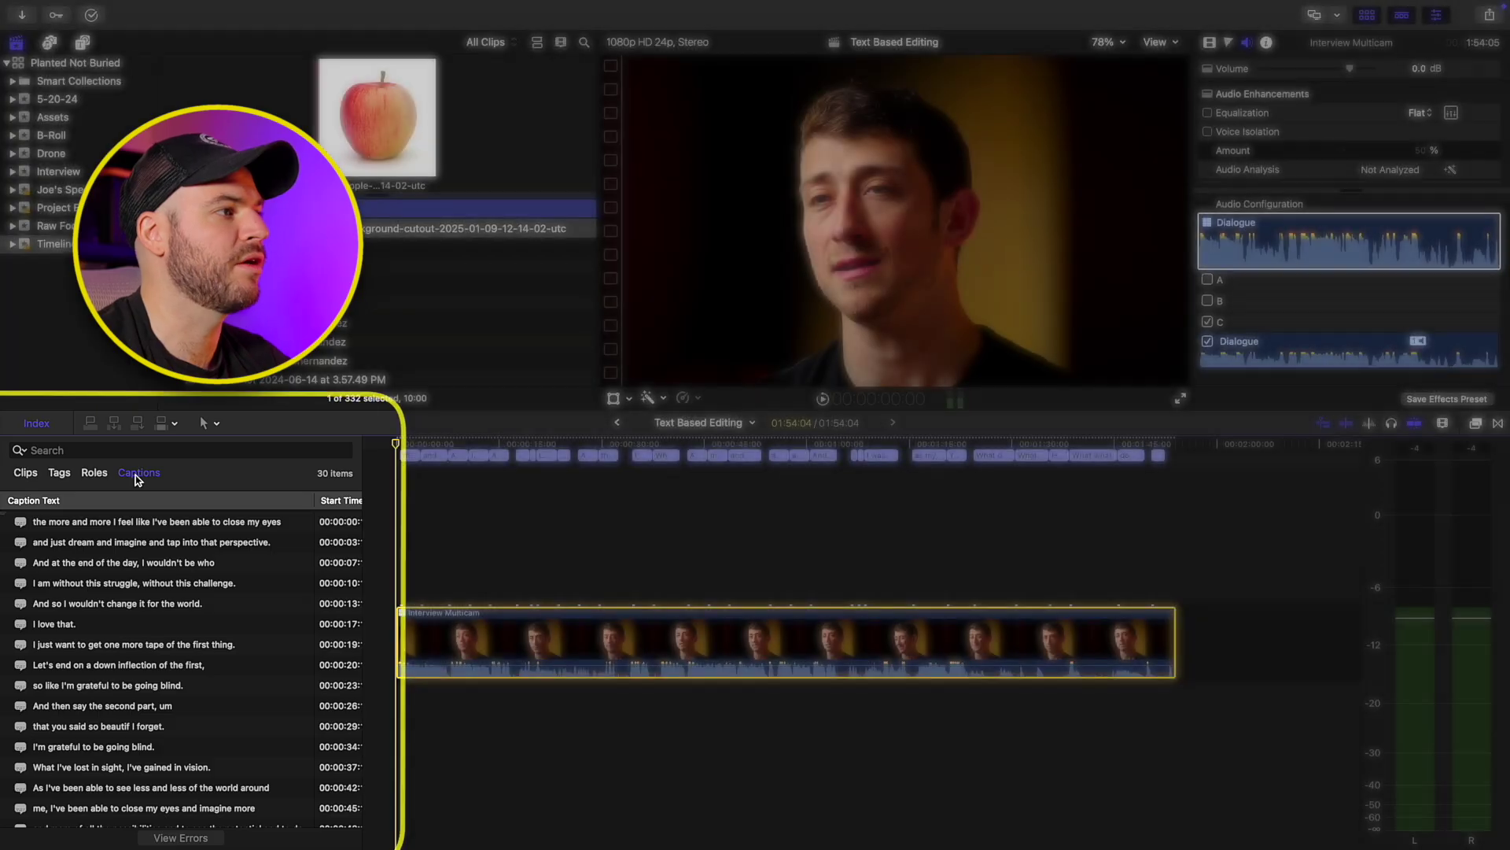
scroll(213, 630, "down", 5)
scroll(219, 633, "up", 5)
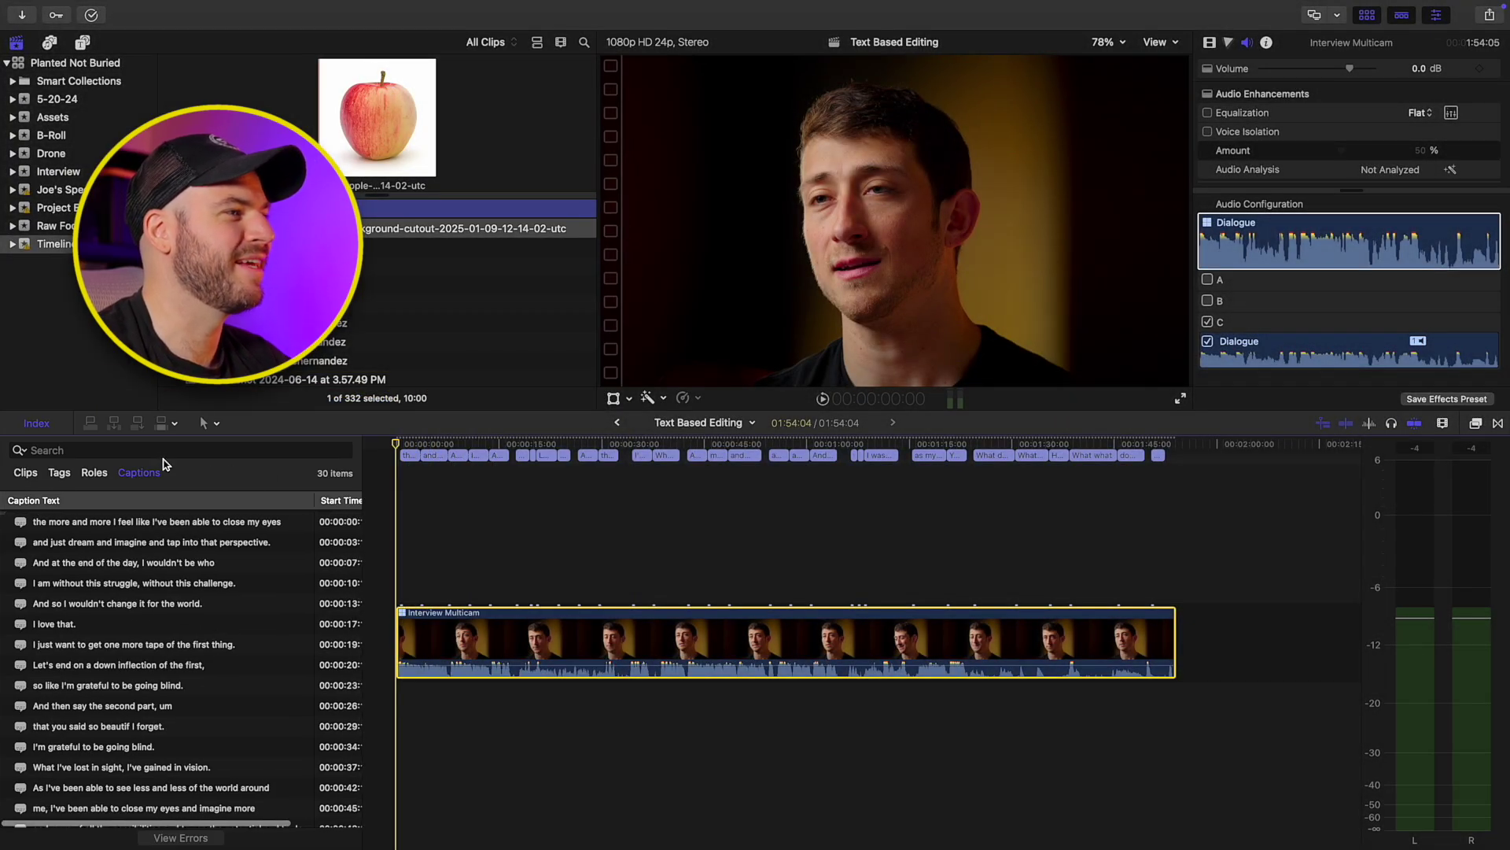
left_click(149, 452)
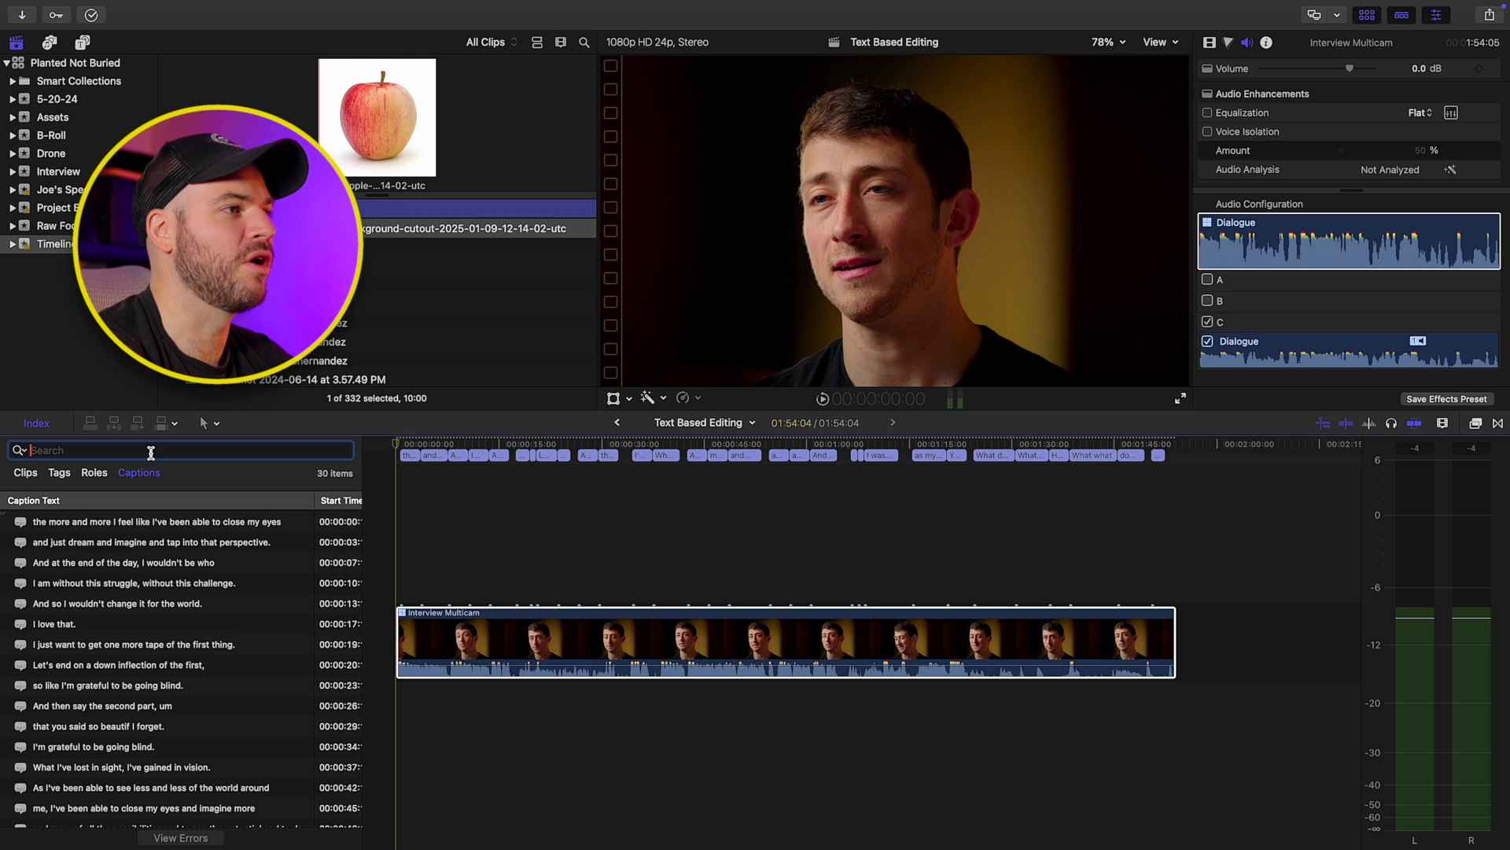
Step: Filter the index captions by 'sq' and jump to the blind squirrel caption
left_click(409, 629)
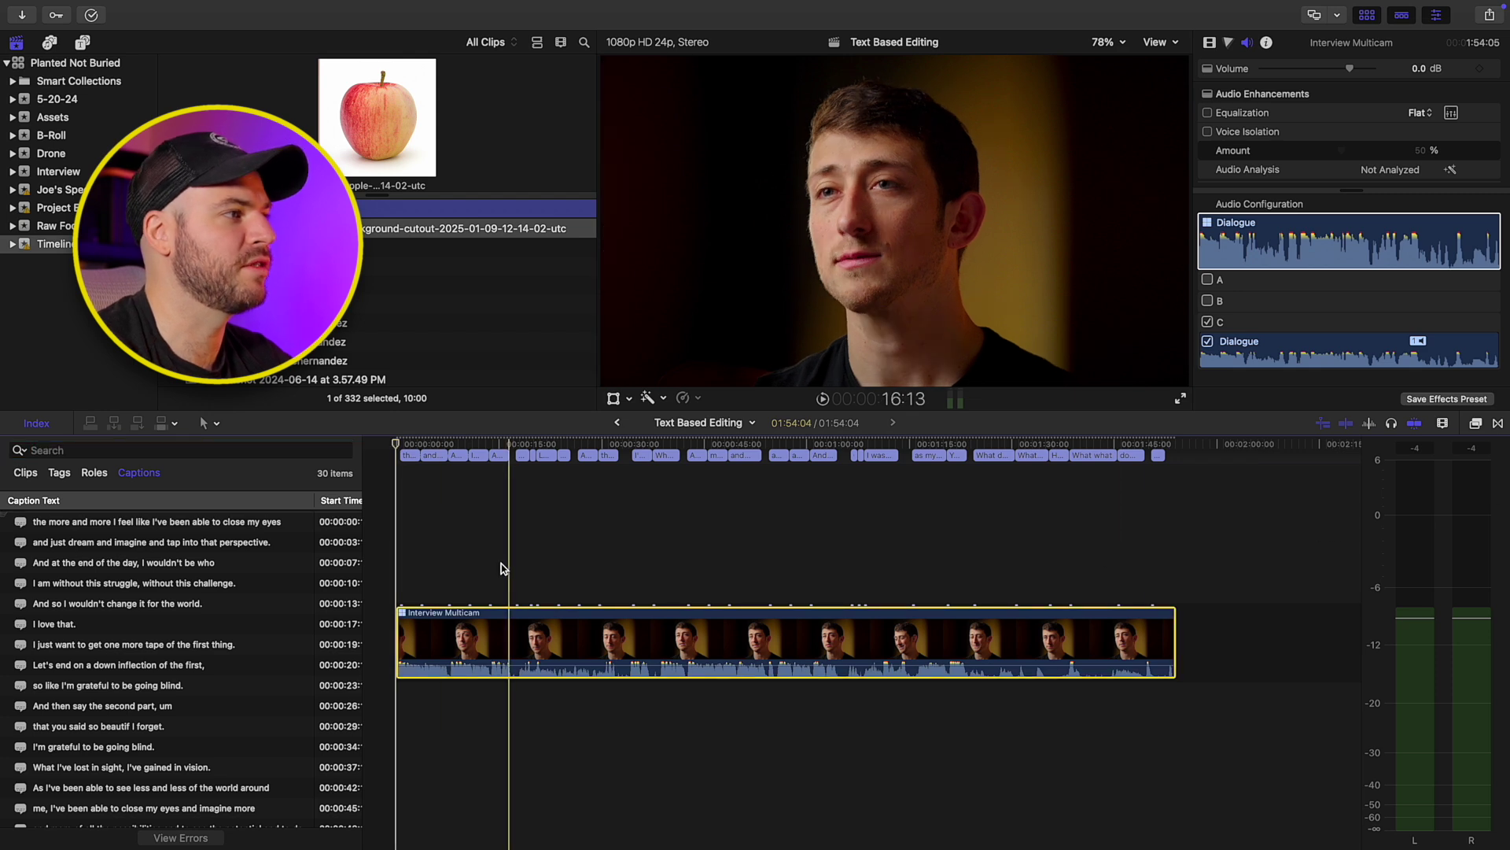
left_click(81, 450)
type("squ")
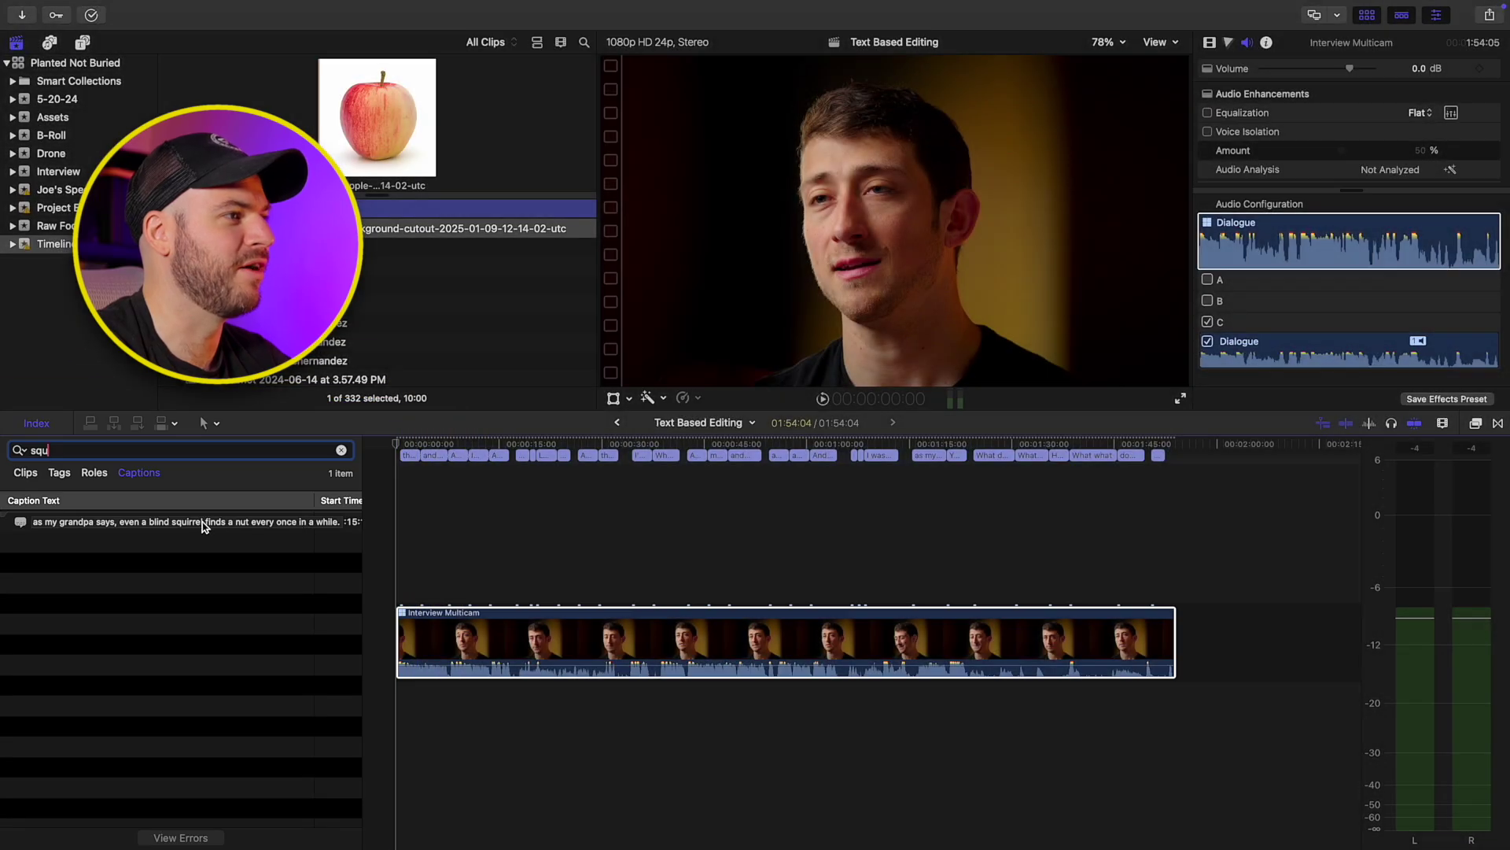
left_click(206, 525)
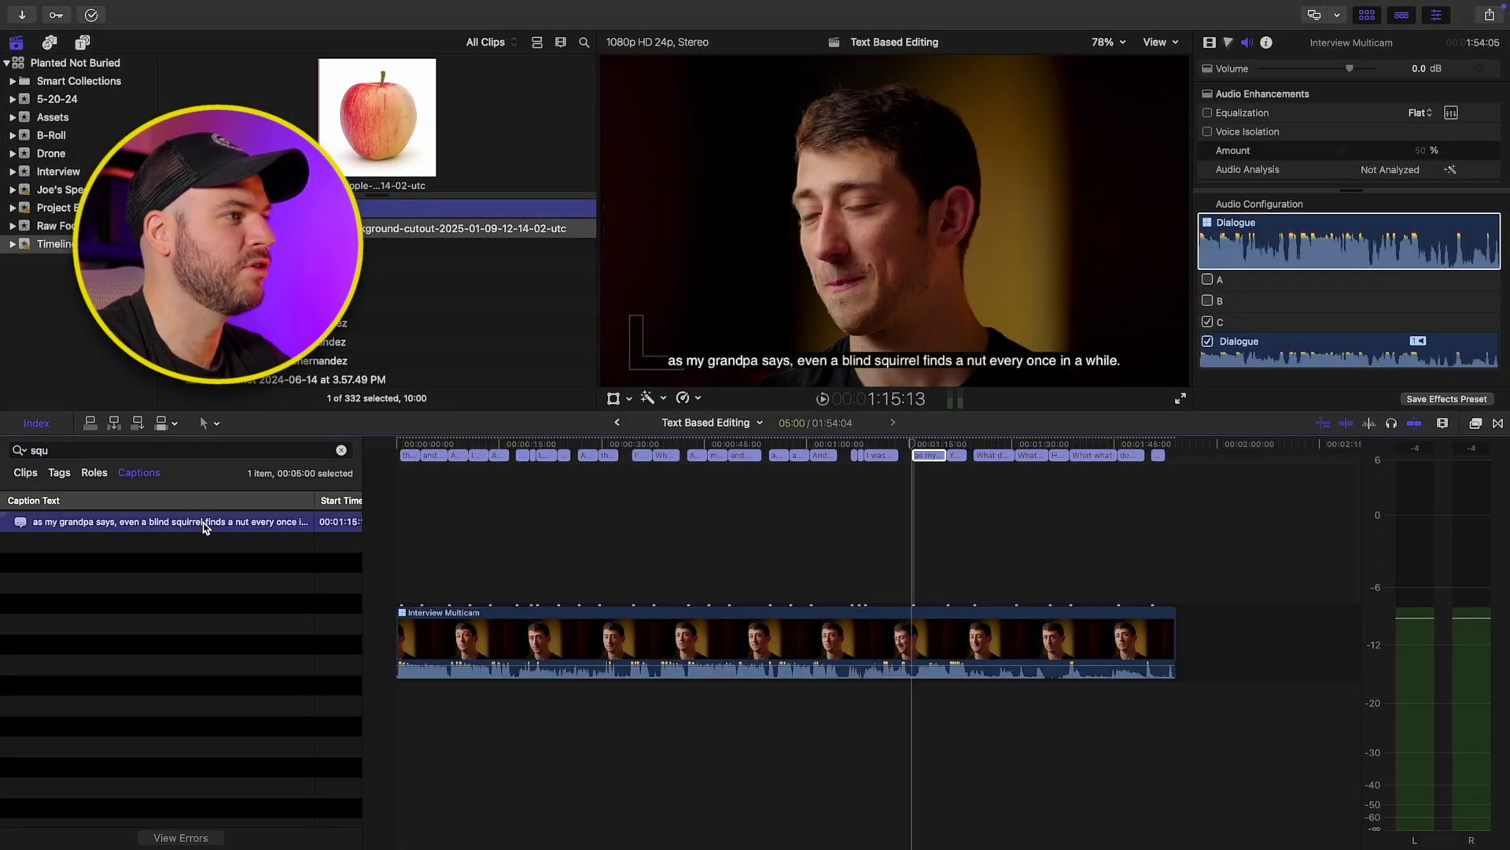
Step: Zoom in on the blind squirrel caption and blade the interview clip at its start (1:15:13)
left_click(915, 450)
key("super+equal")
key("super+equal")
key("super+equal")
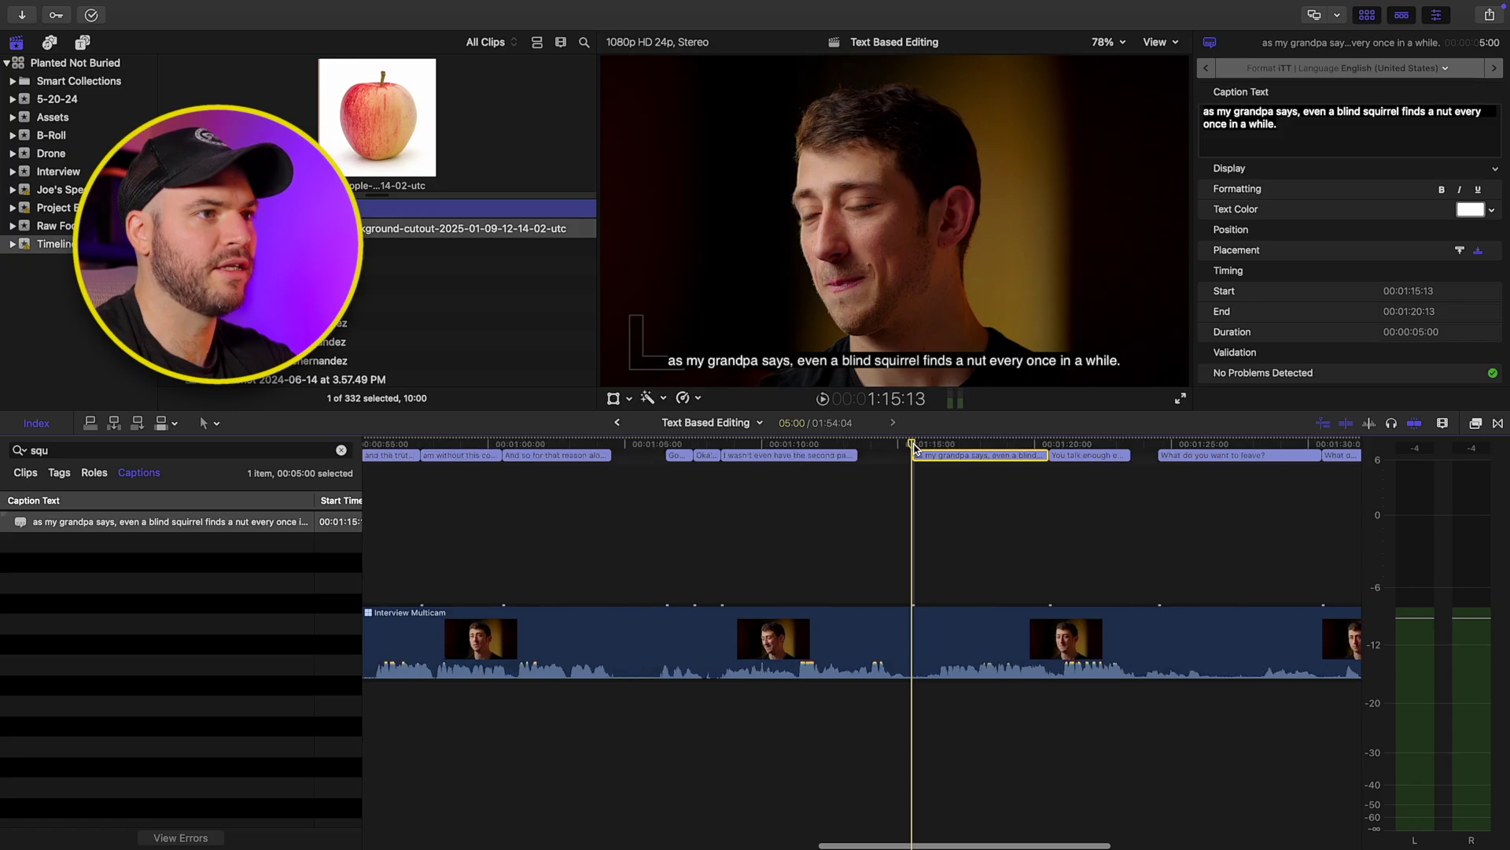
scroll(882, 483, "right", 3)
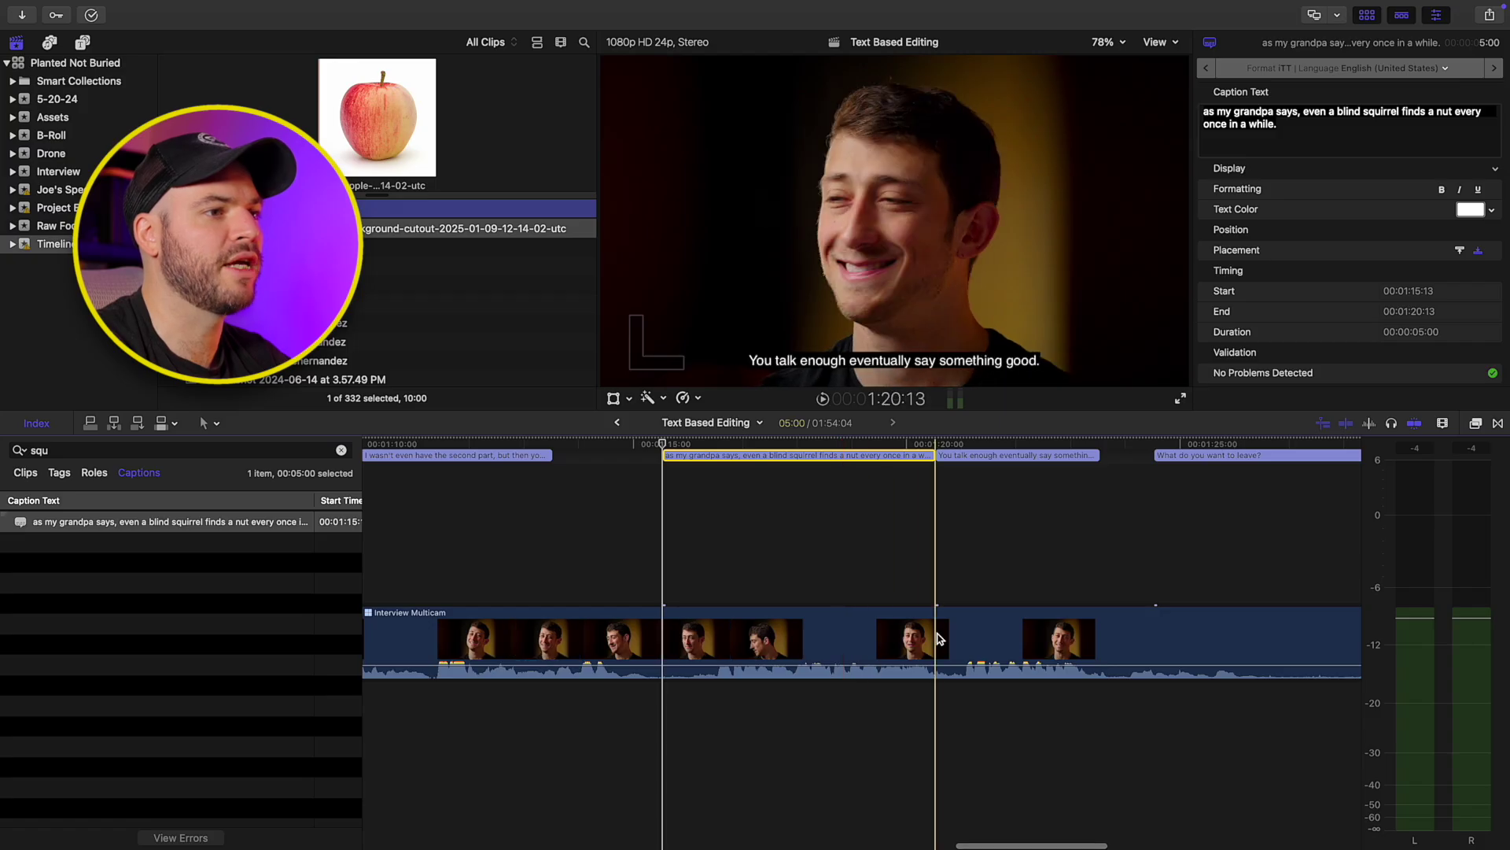
key("super+b")
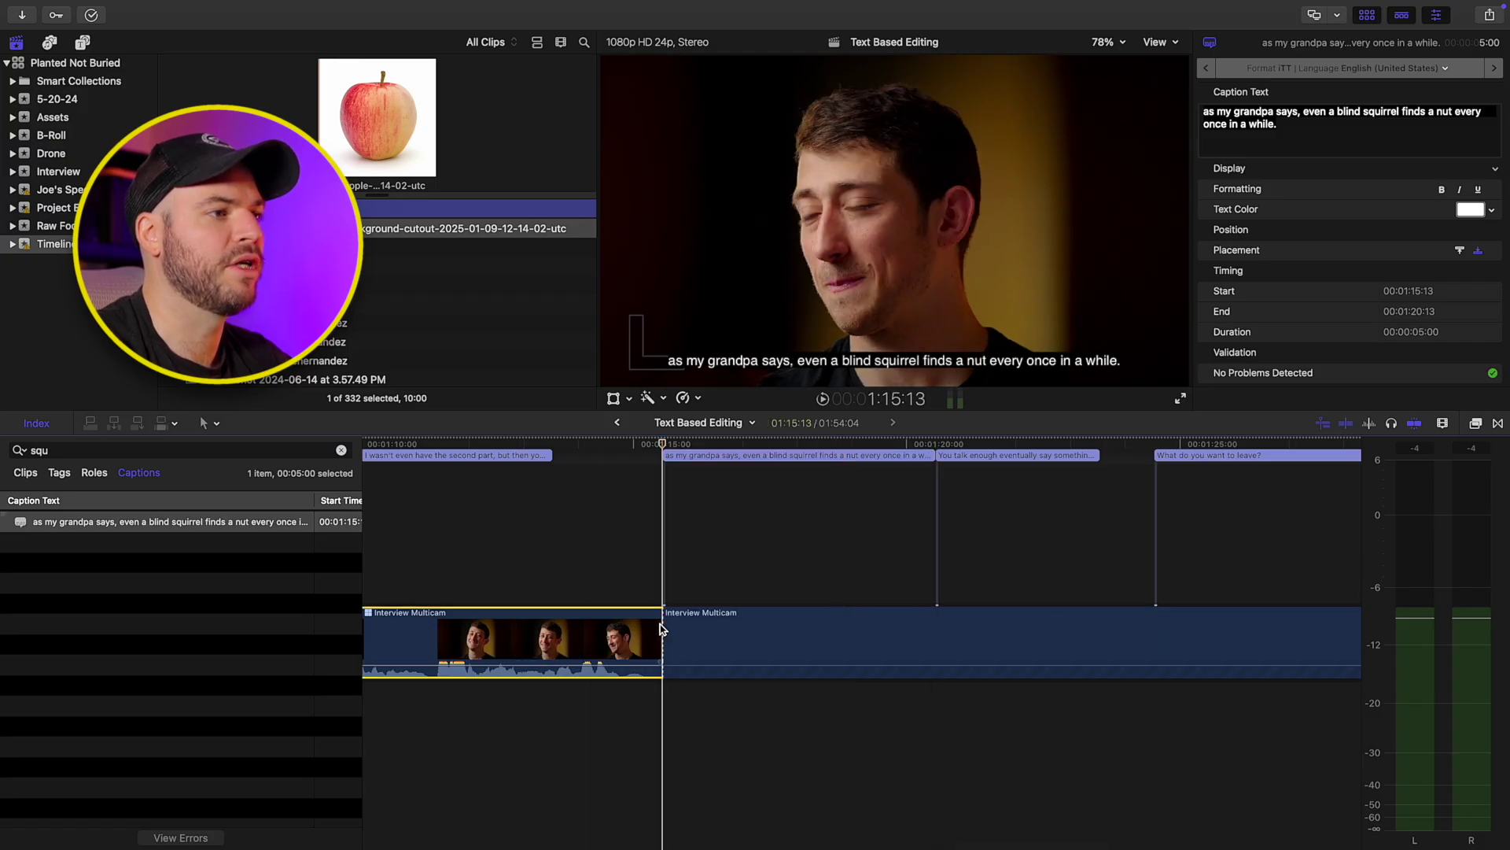
Step: Blade the interview at the caption's end, select the middle piece, then undo the cuts
key("super+b")
left_click(933, 630)
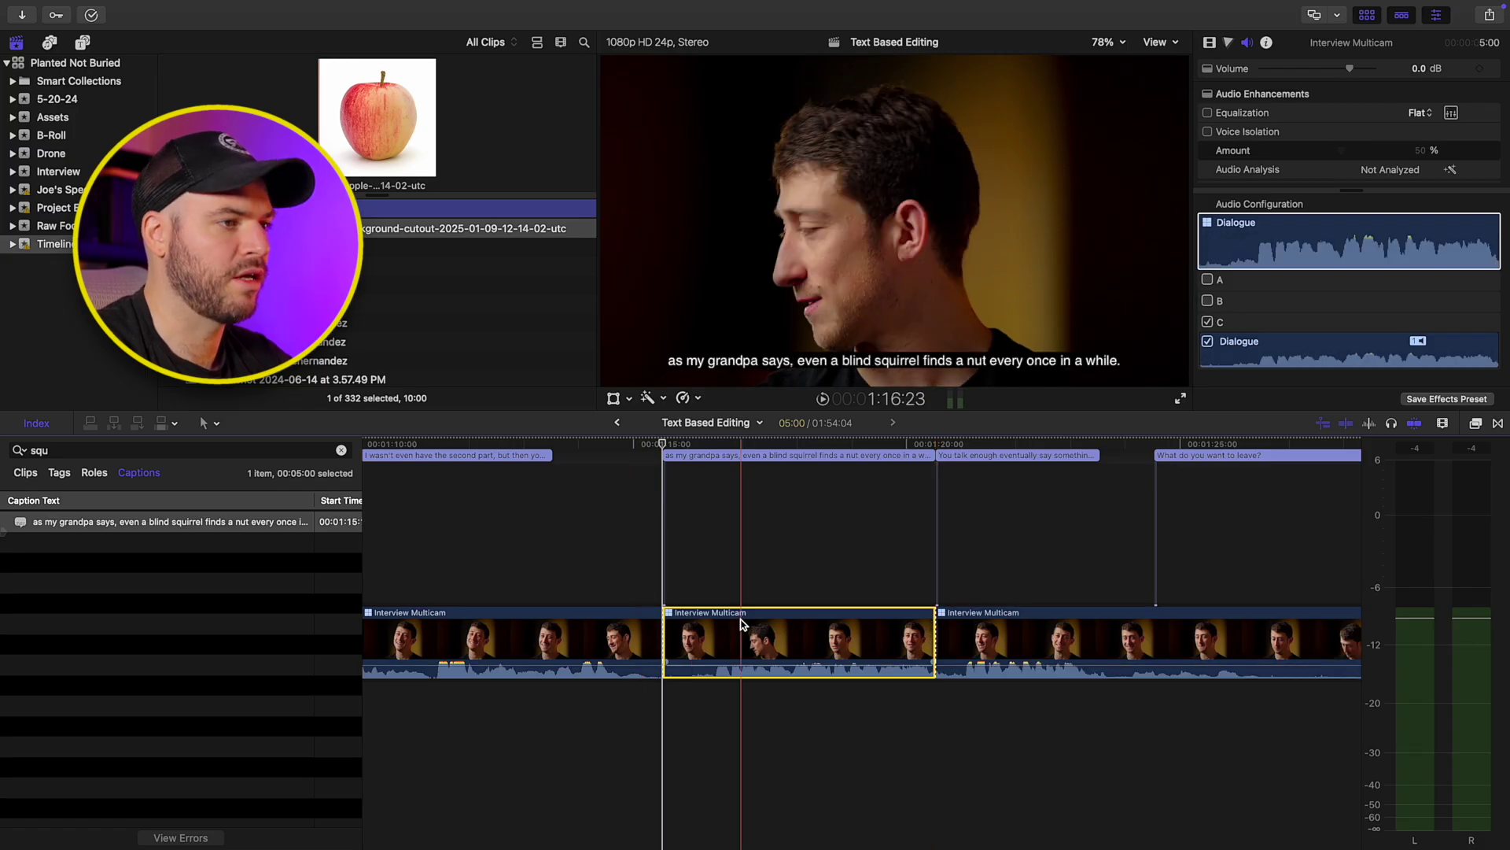
key("super+z")
key("super+z")
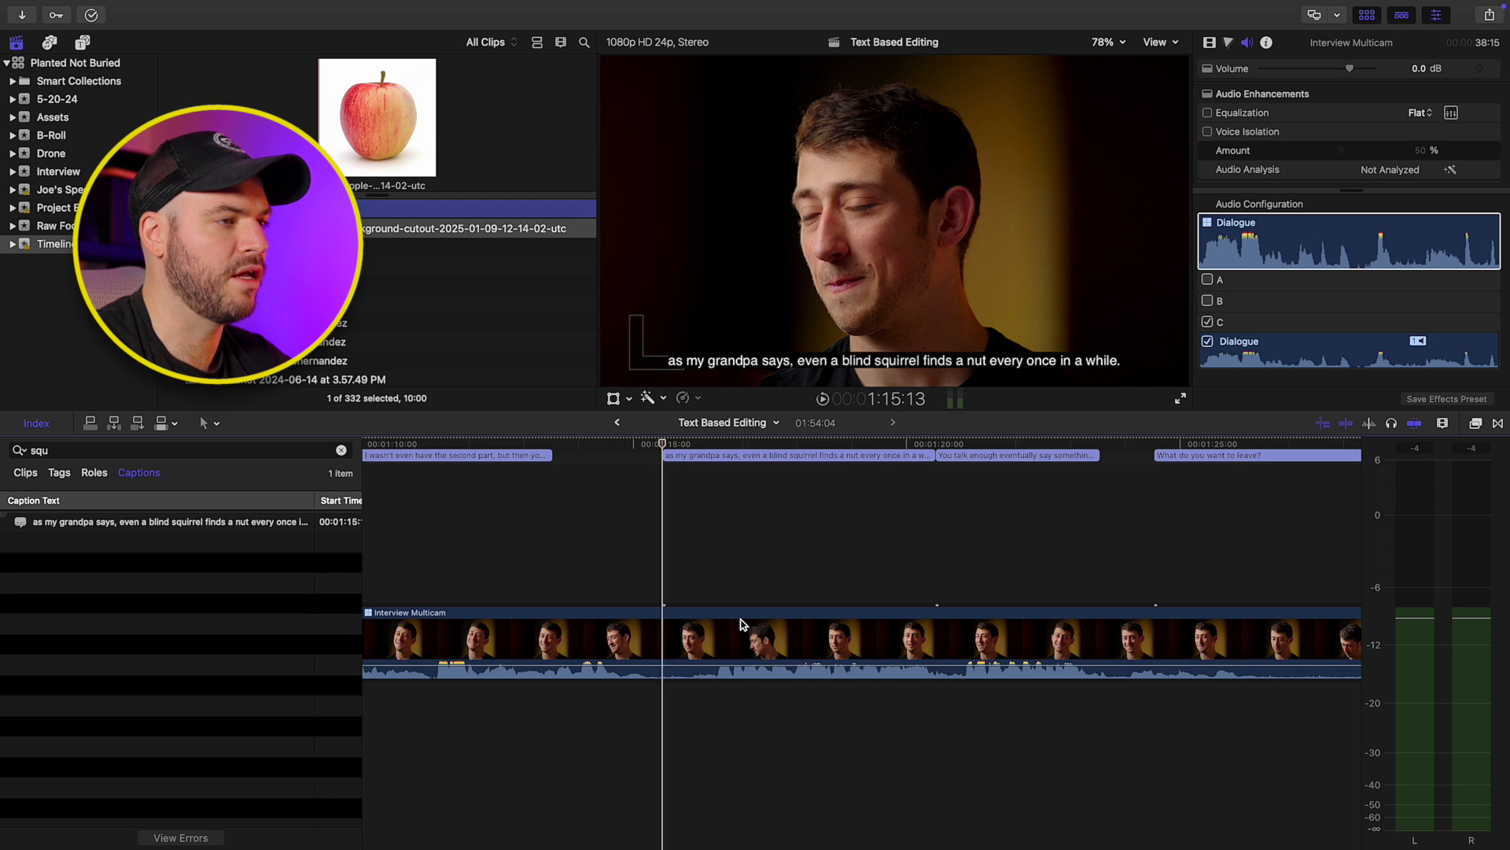
Step: Mark the range under the blind squirrel caption with the Range tool and copy it
key("r")
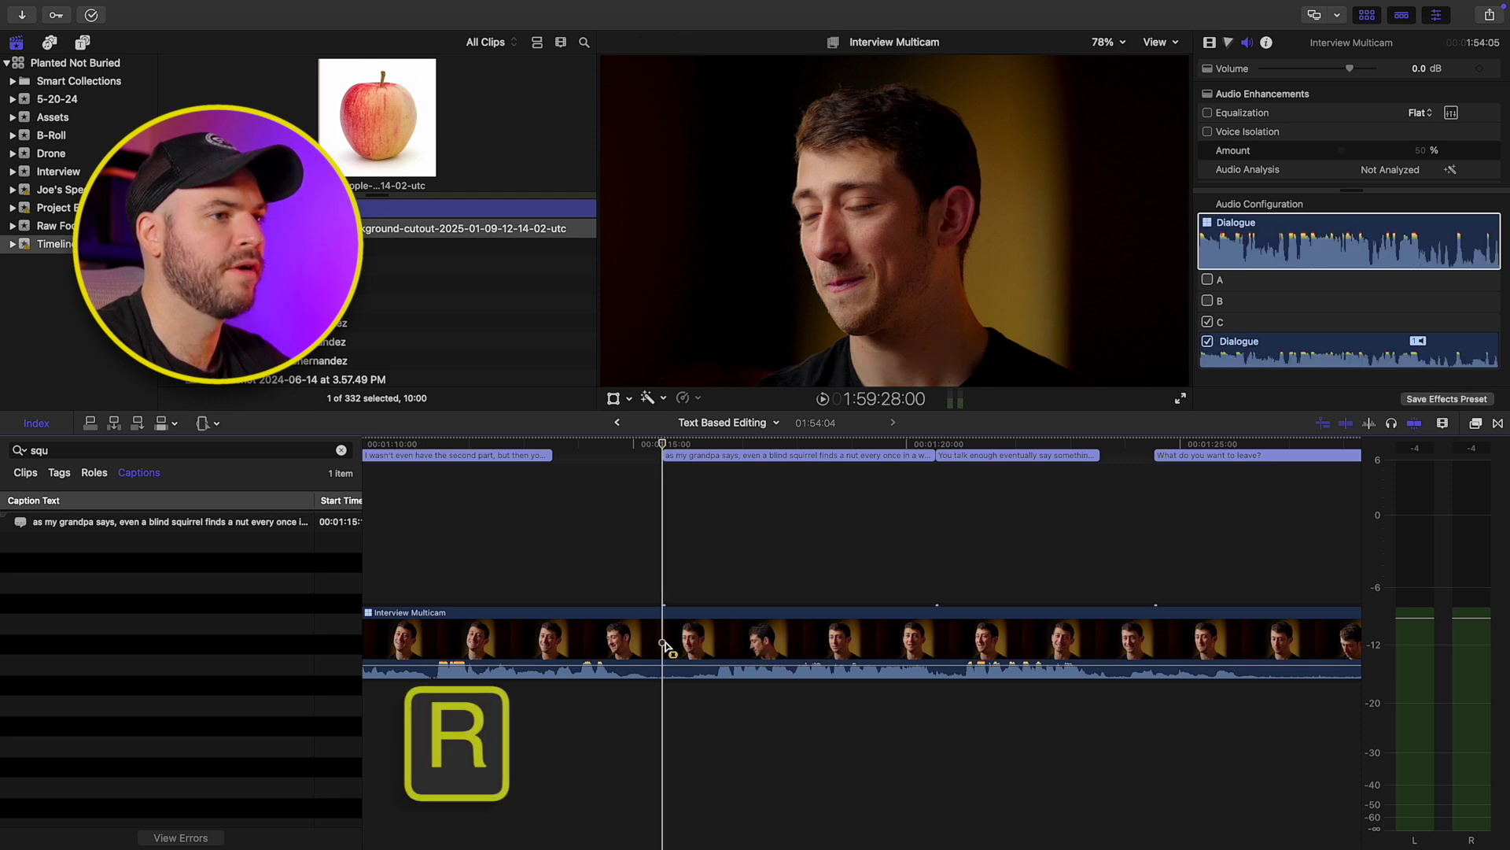
left_click_drag(664, 629, 936, 638)
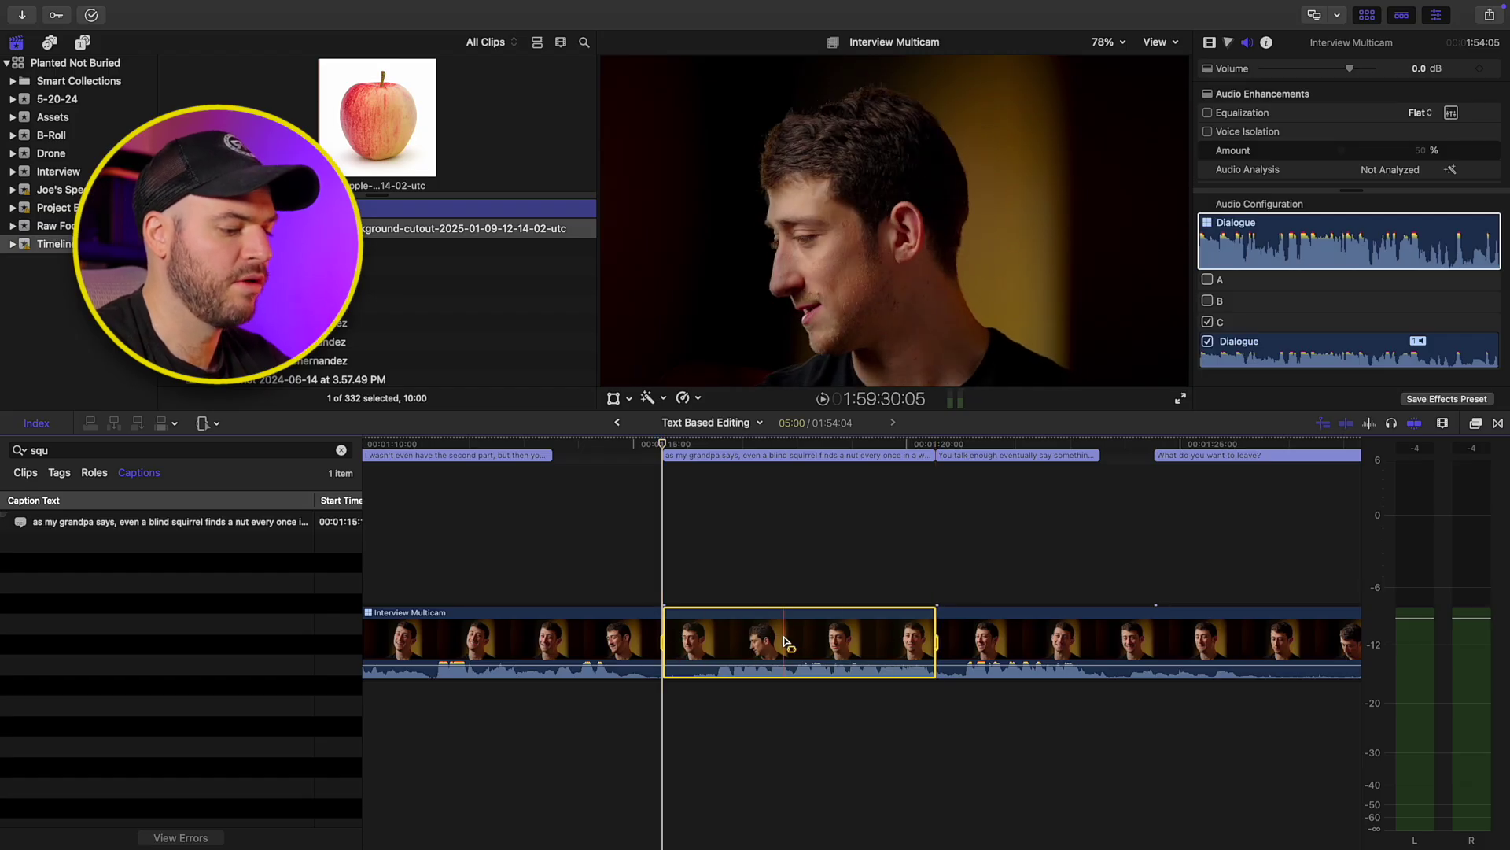
key("super+c")
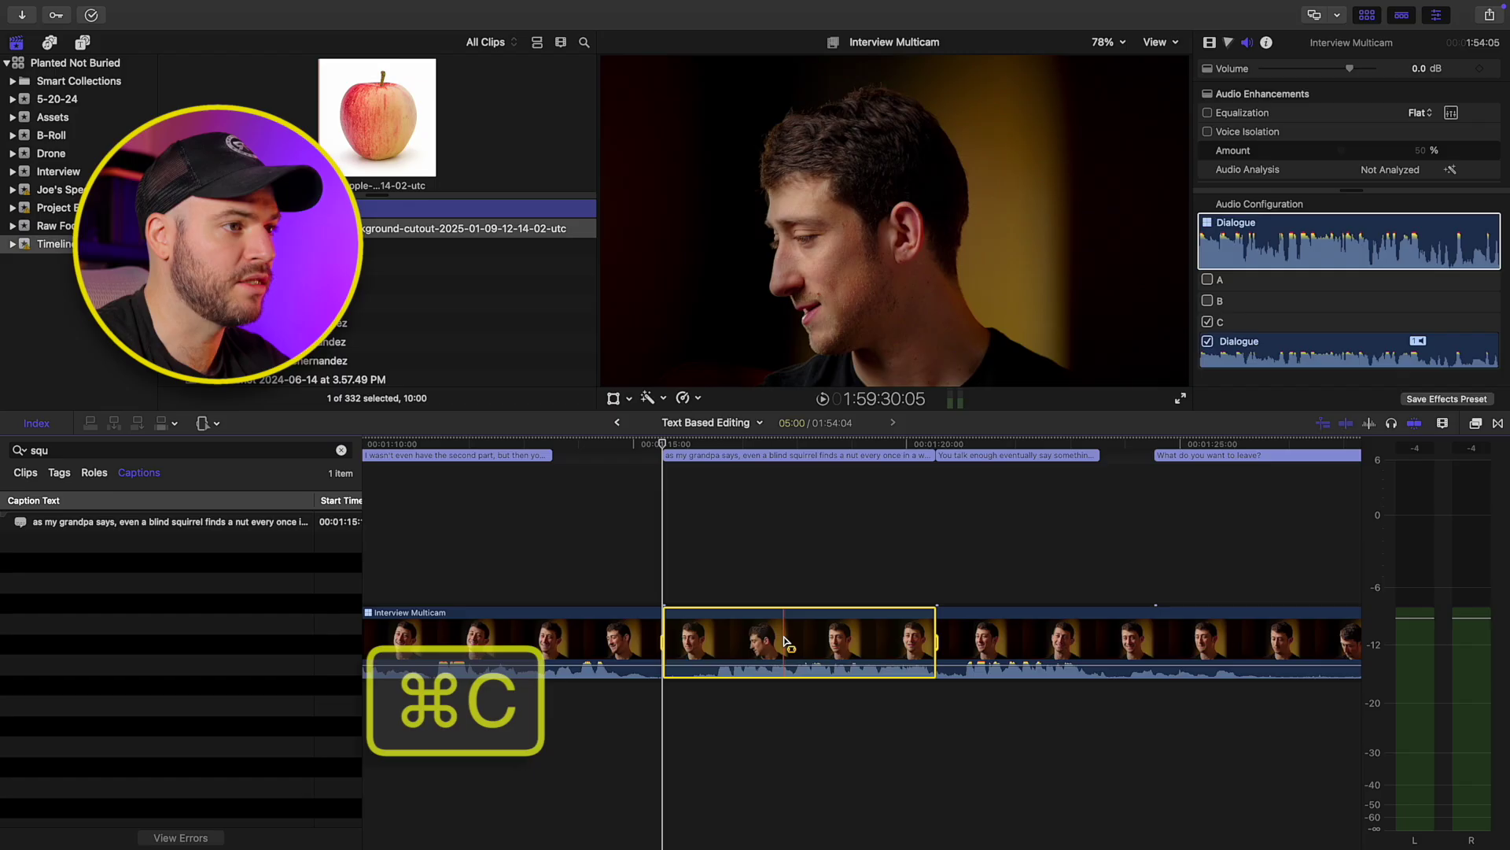
Step: Return to WORKING Main Video and trim the gap after Interview Multicam to the playhead
left_click(617, 422)
left_click(881, 628)
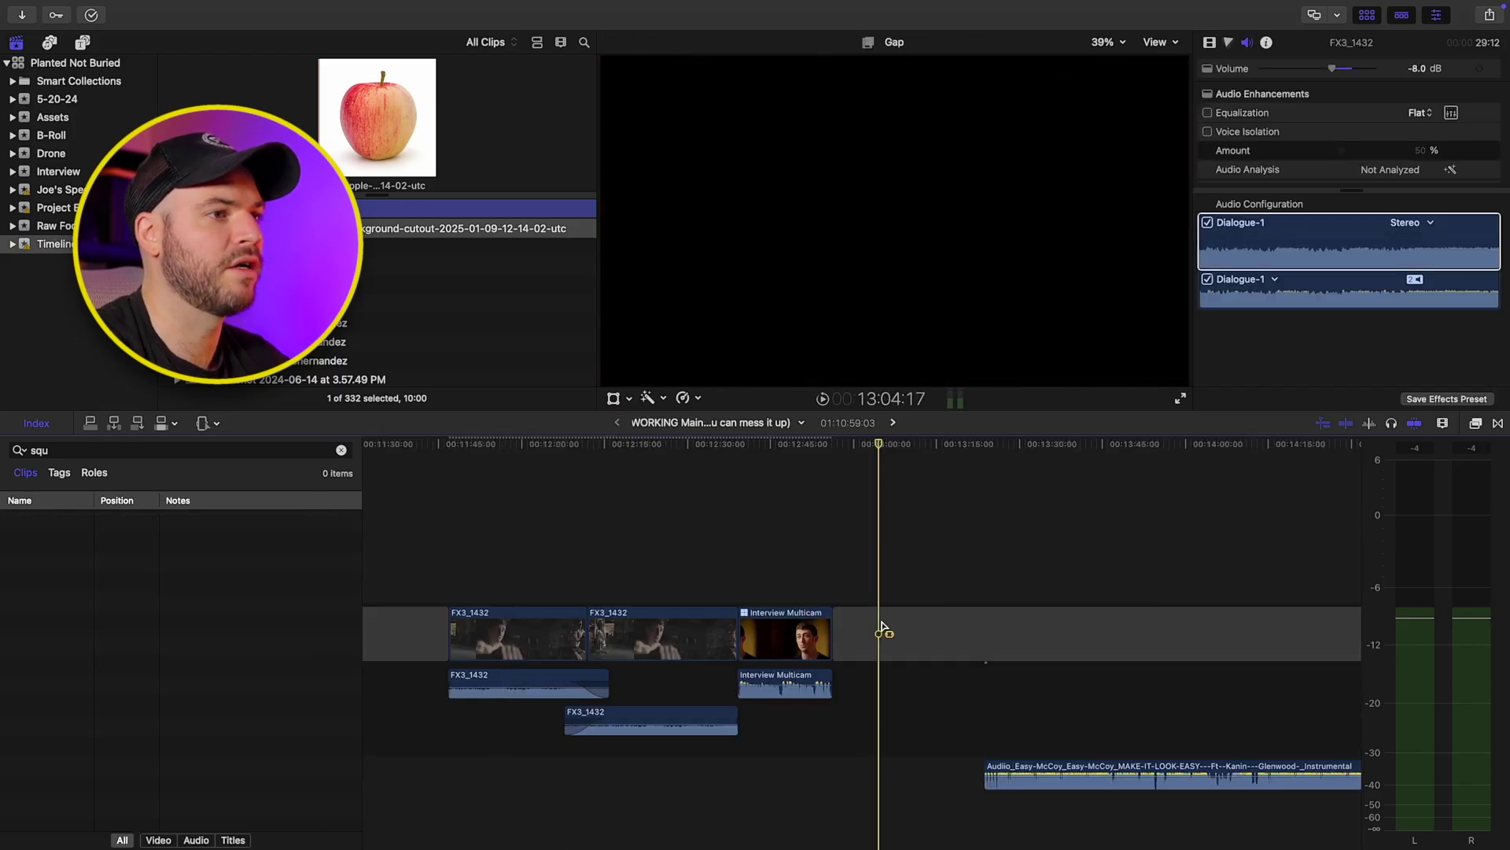
key("a")
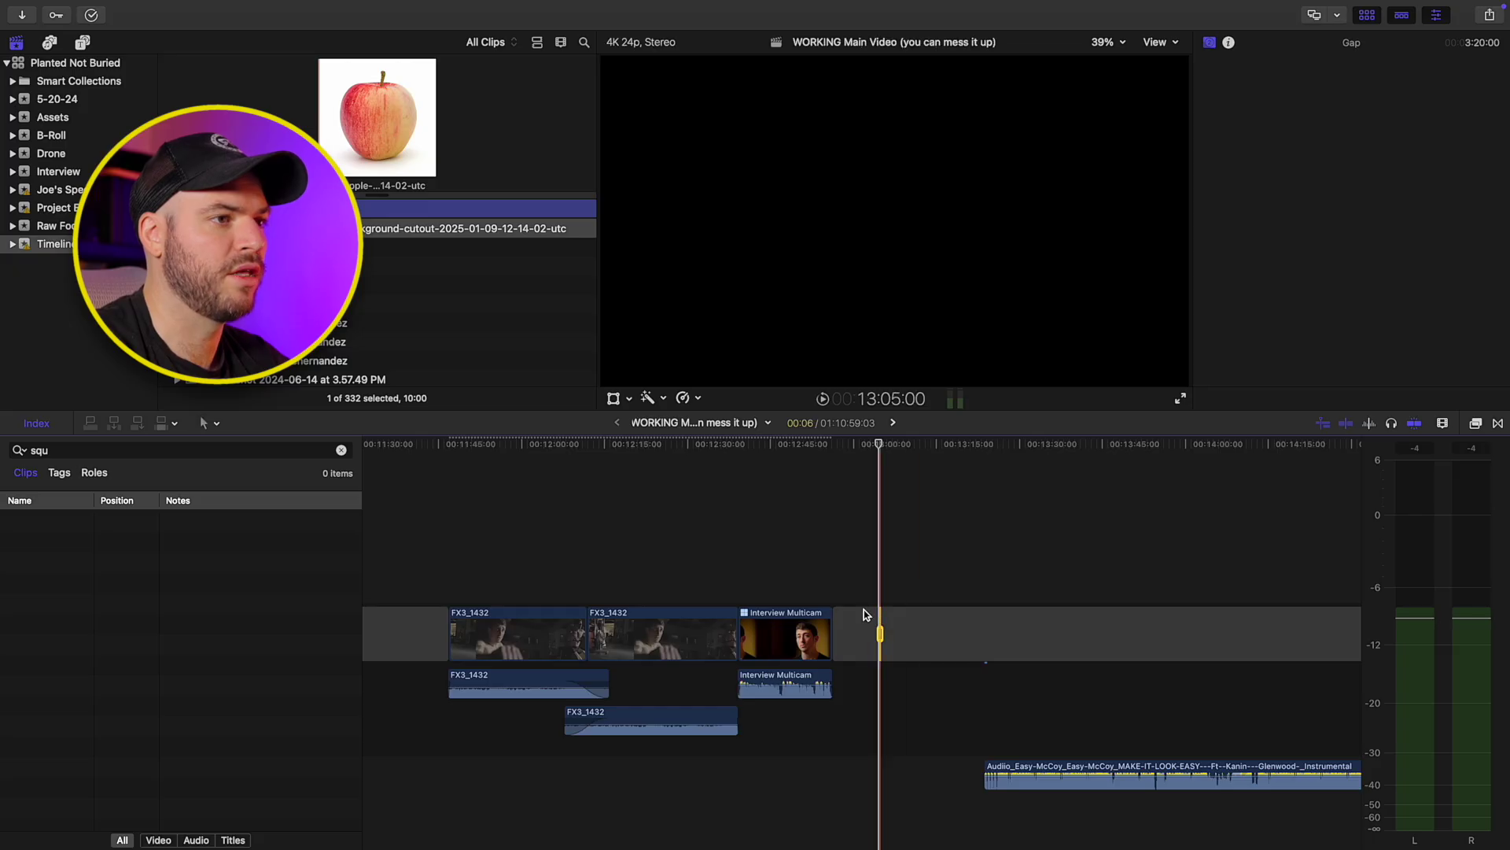
left_click(868, 553)
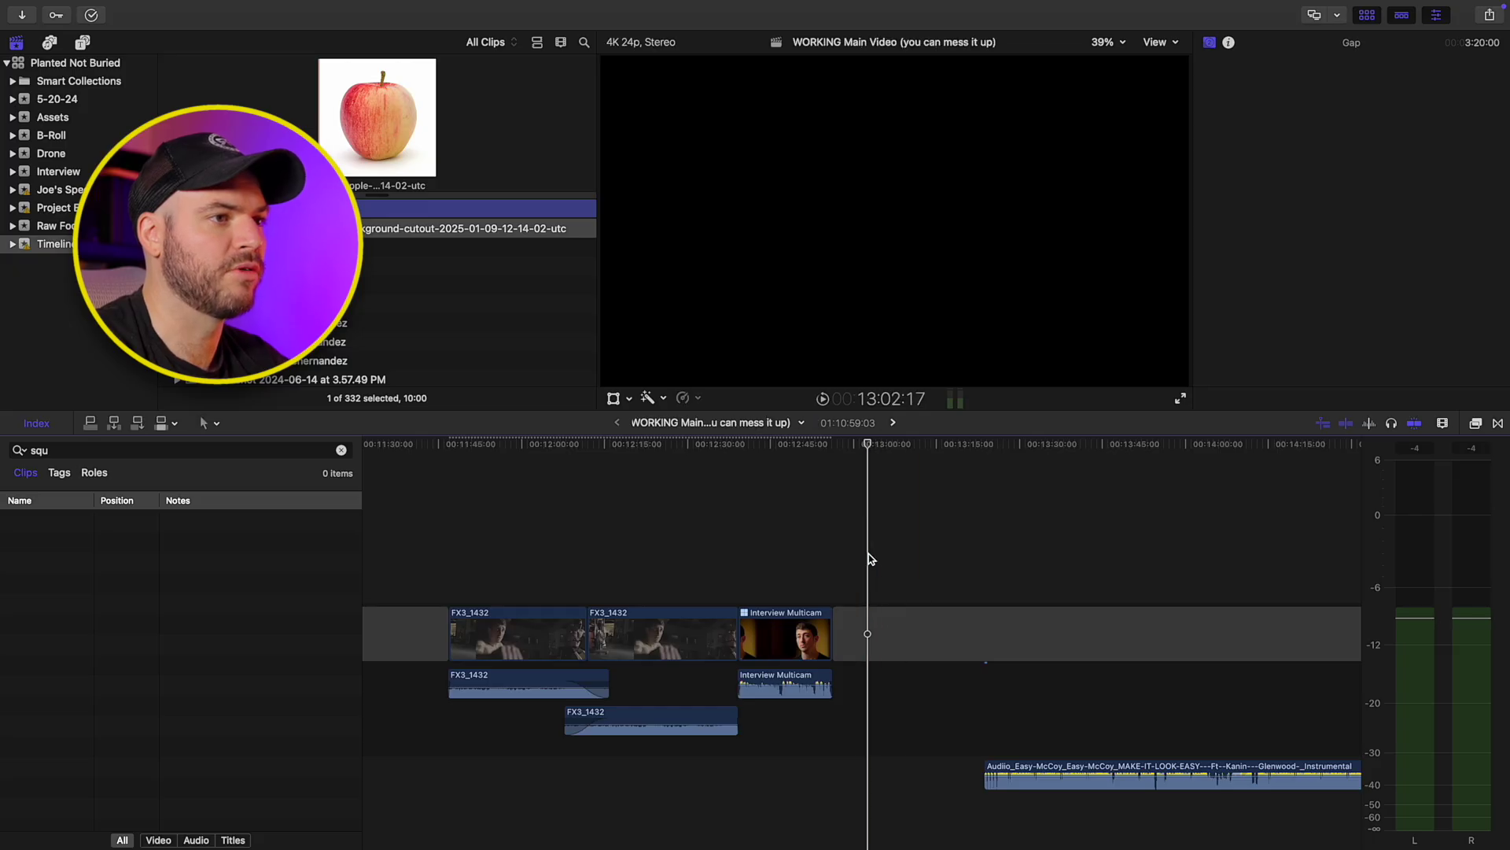
left_click(891, 631)
key("alt+bracketright")
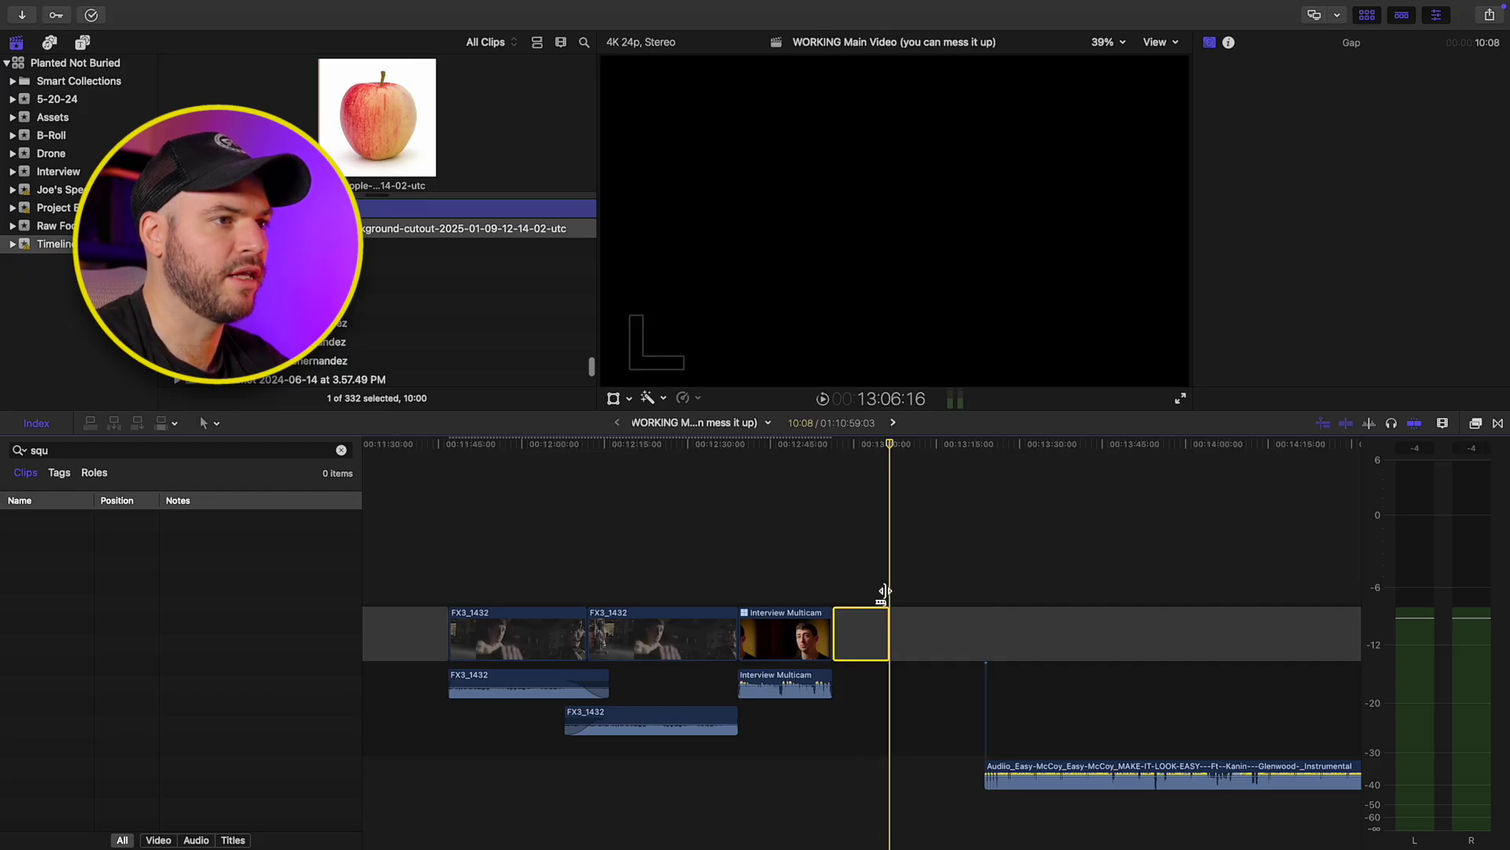
Step: Paste the 5-second blind squirrel clip at the playhead, zoom in, and play it back
key("super+v")
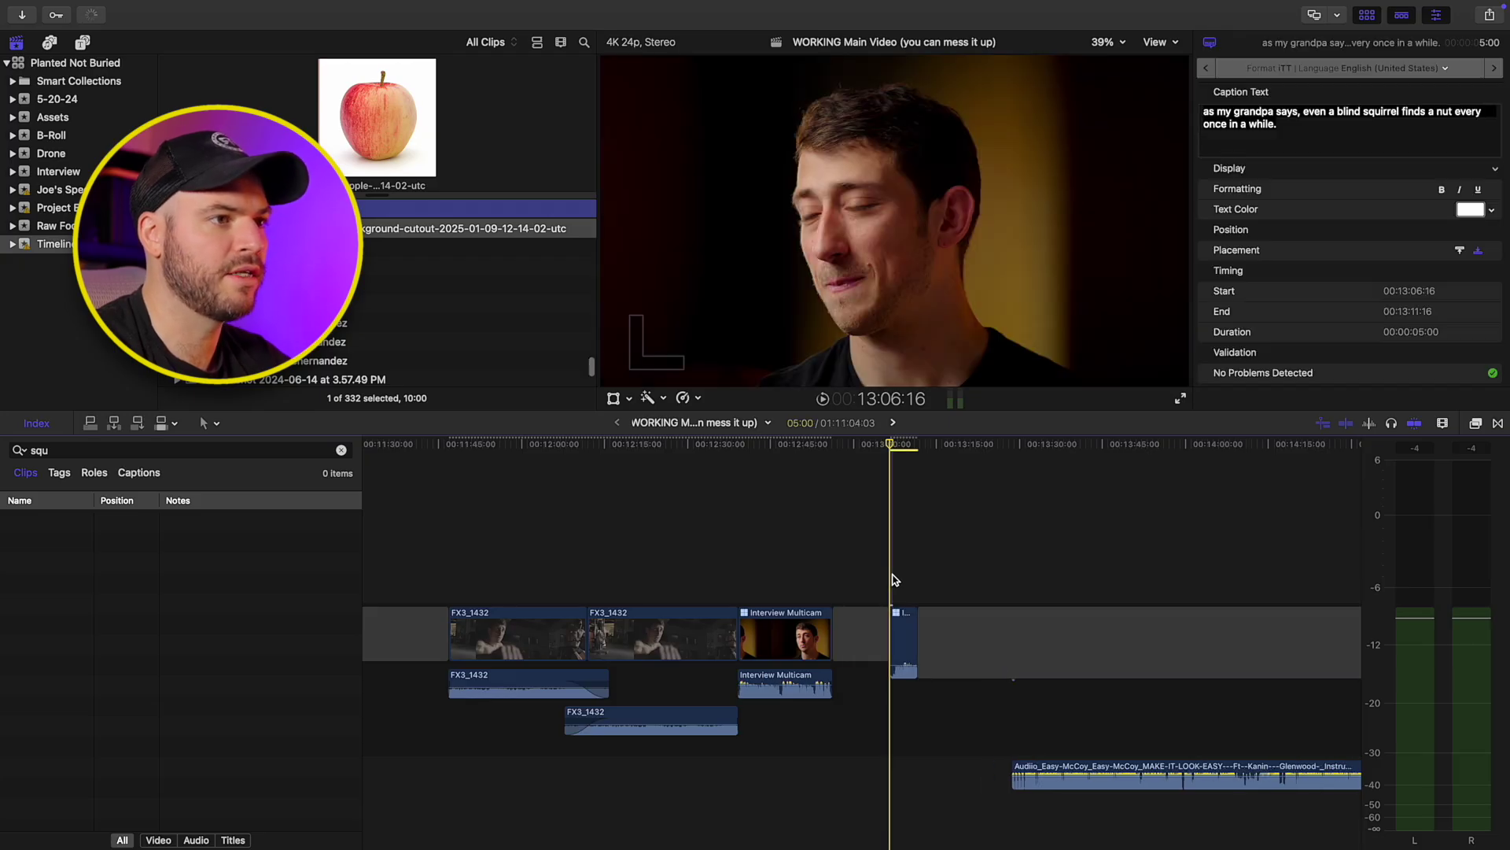
key("super+equal")
key("super+equal")
key("super+equal")
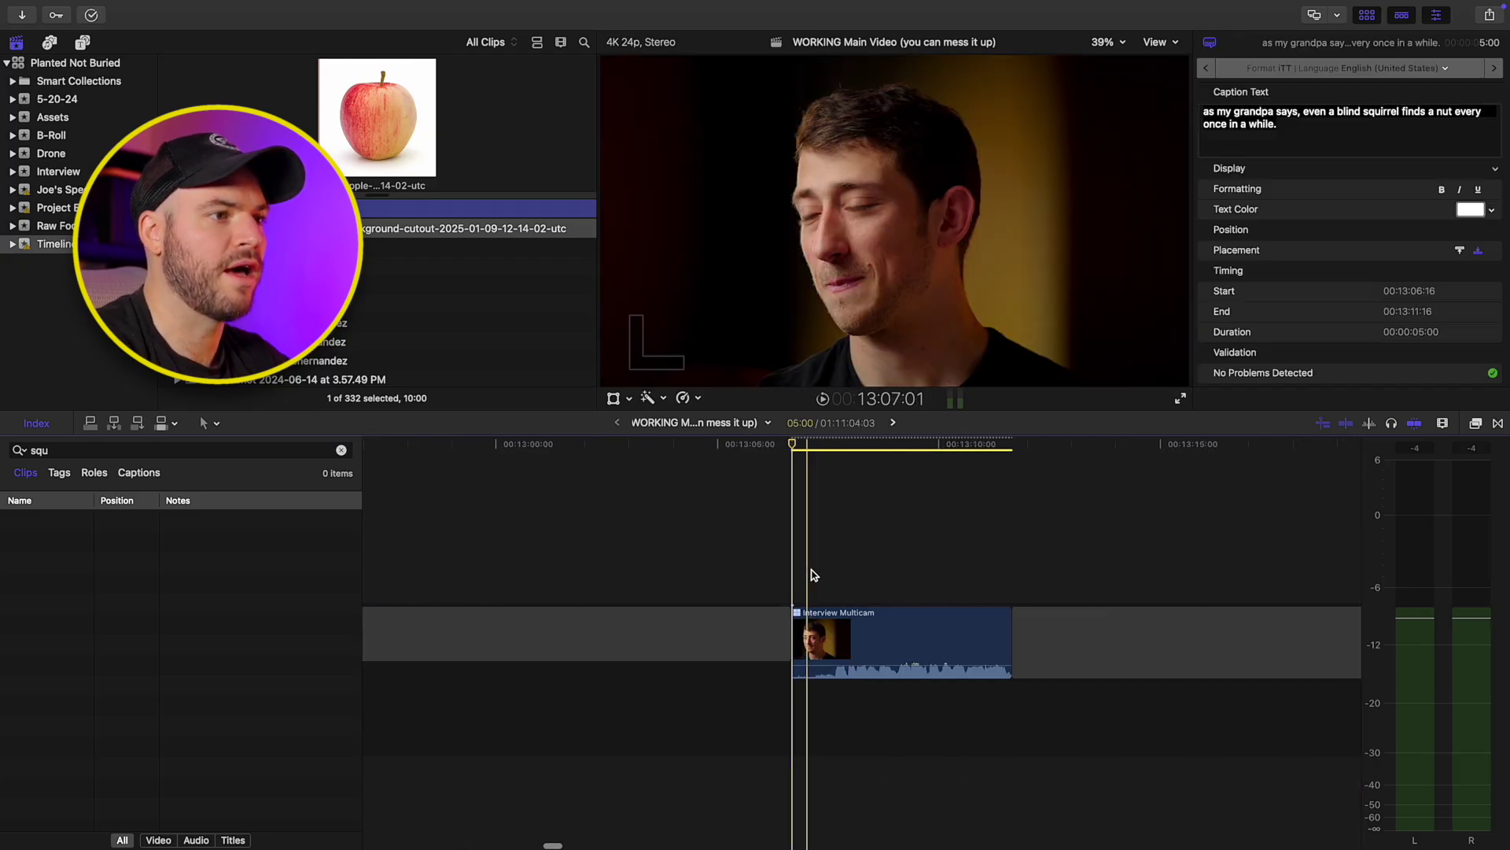
scroll(885, 566, "down", 3)
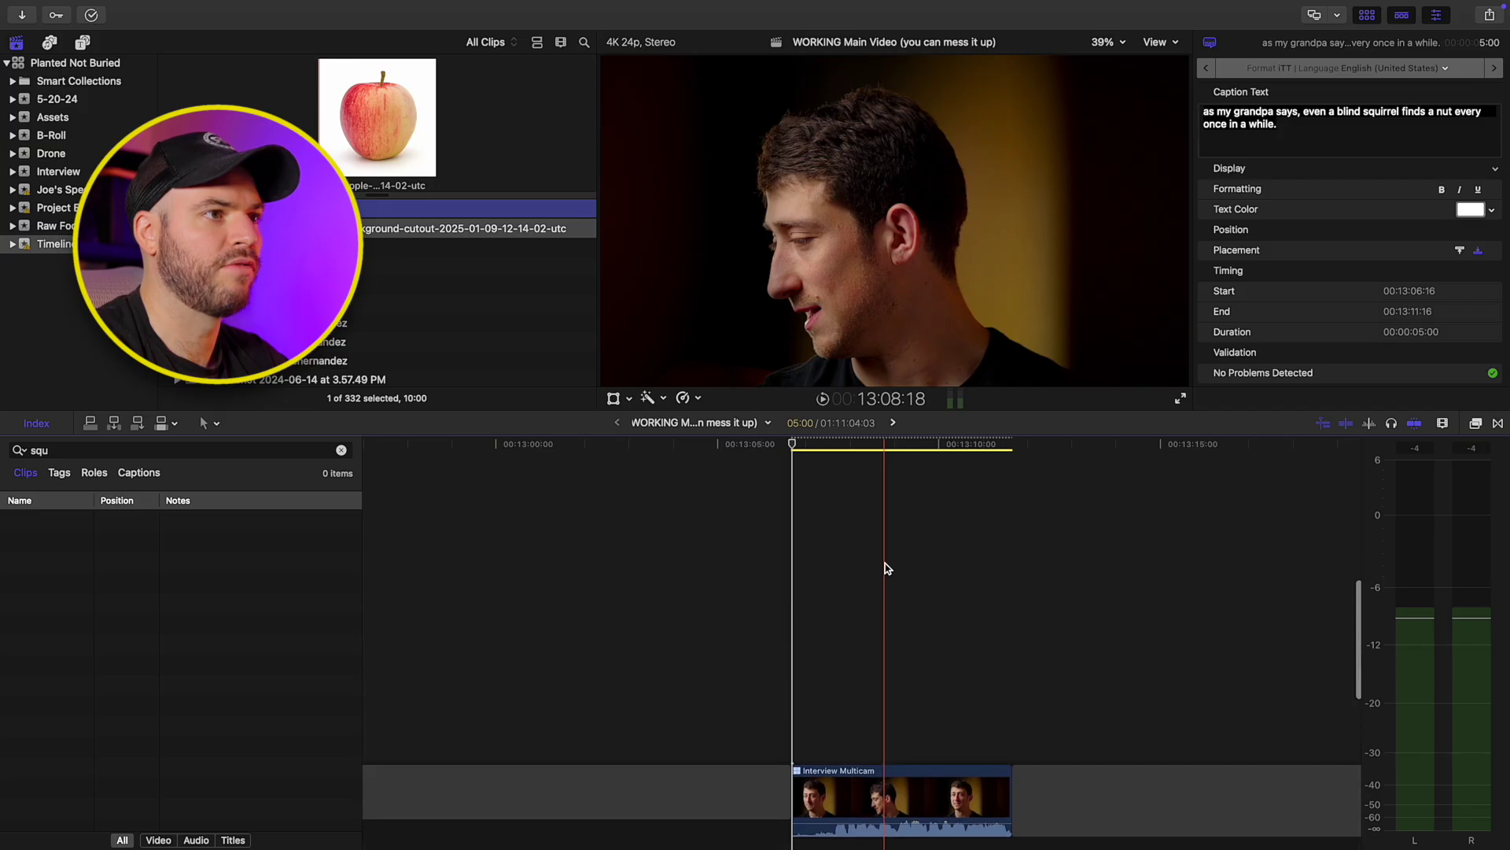
scroll(886, 567, "up", 5)
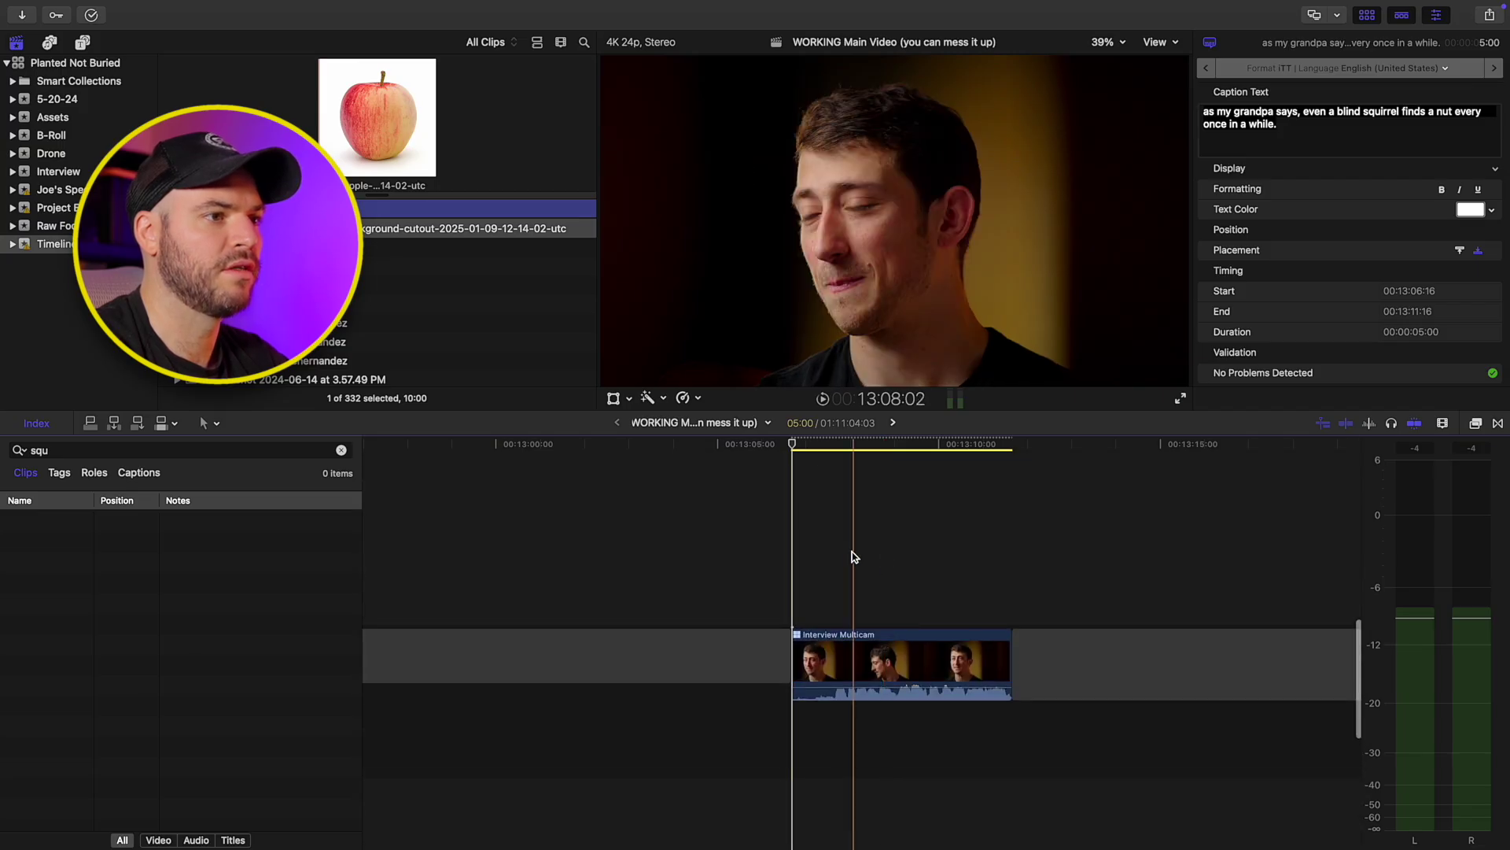
left_click(810, 606)
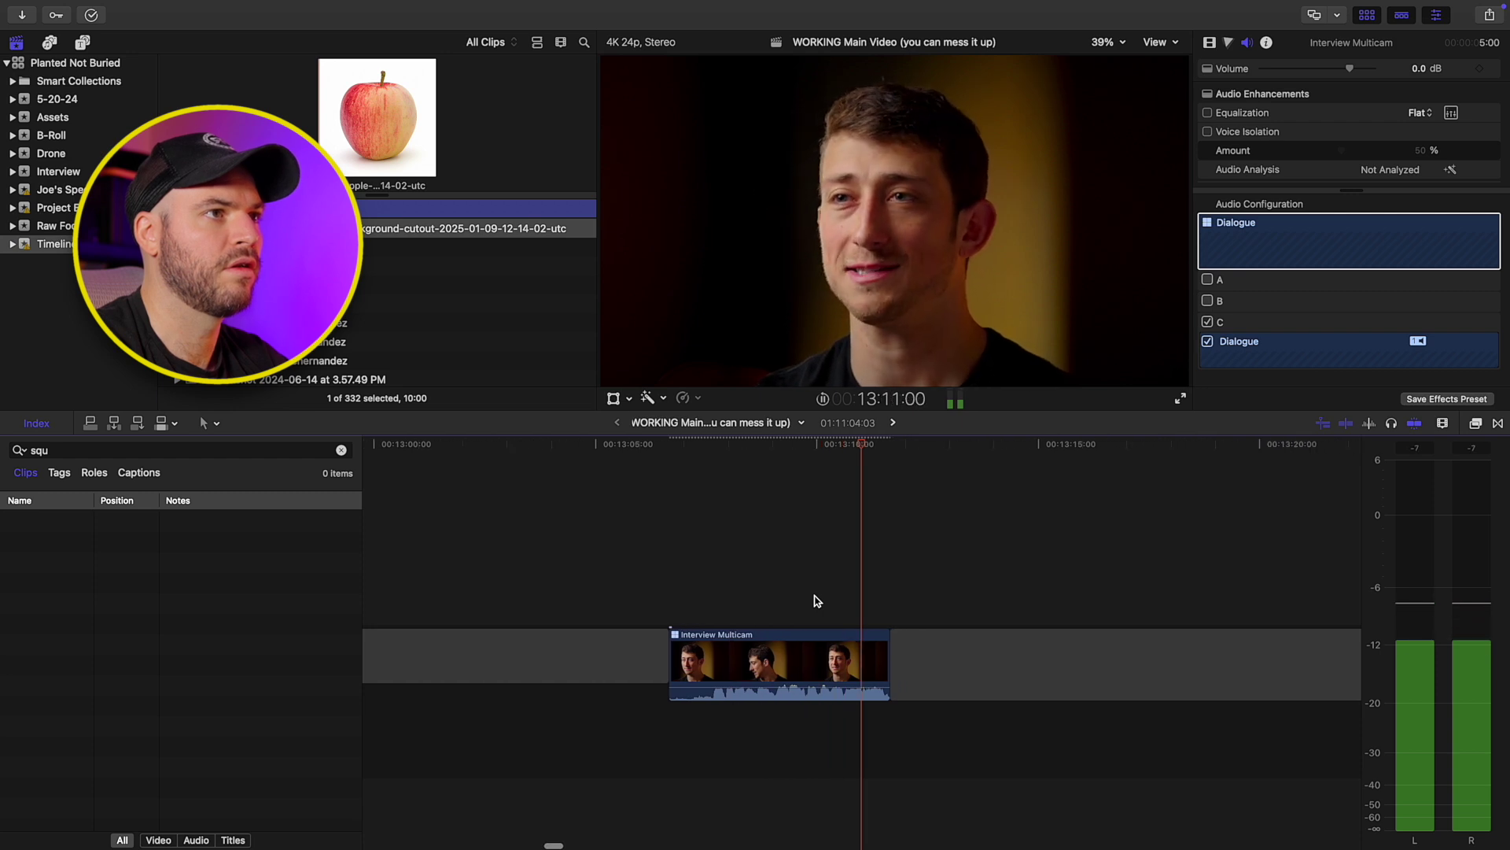
key("space")
scroll(742, 610, "up", 3)
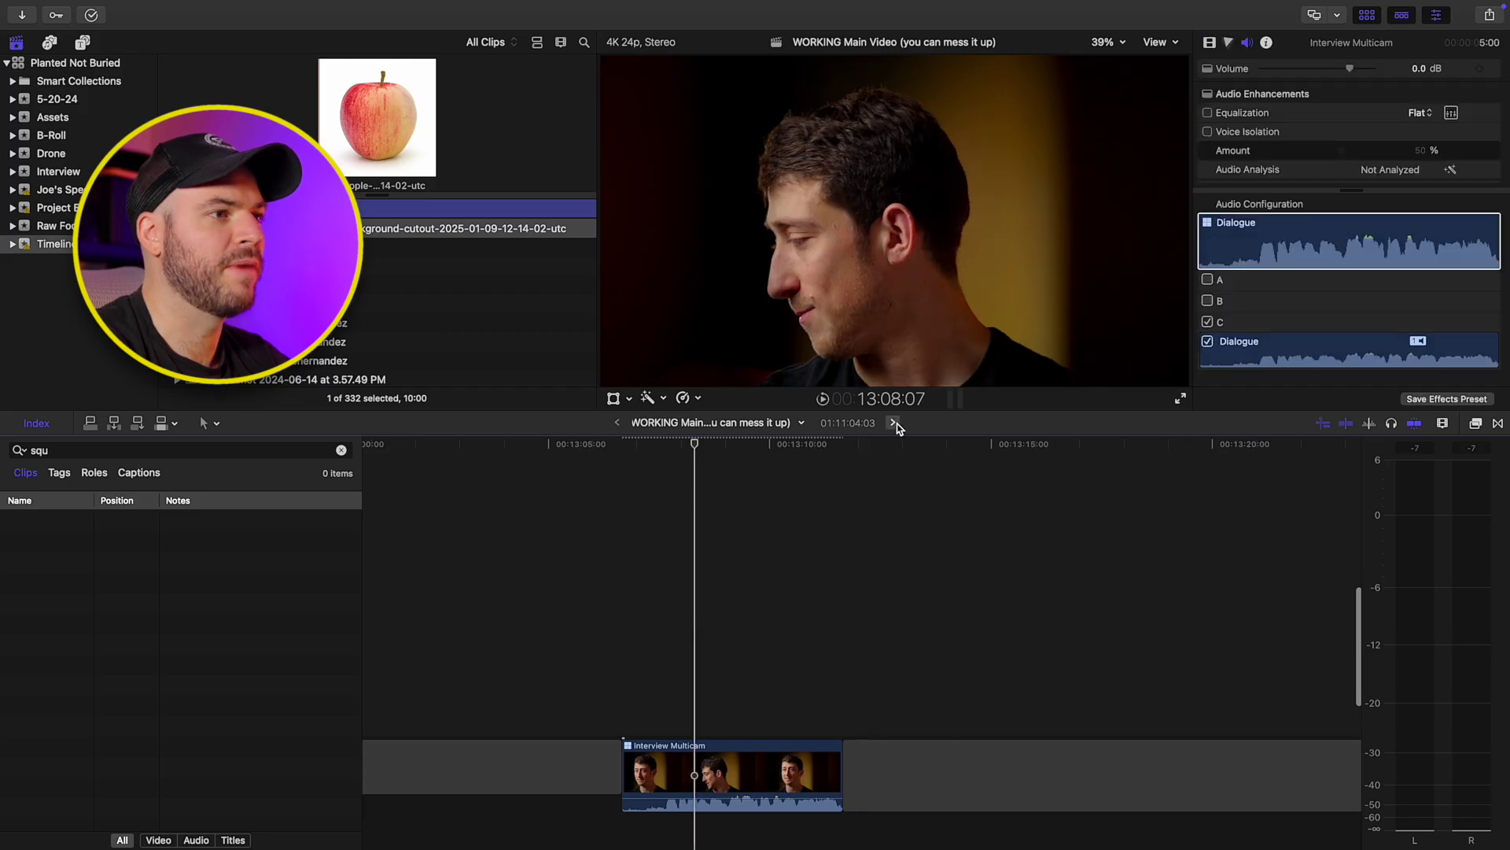
left_click(893, 422)
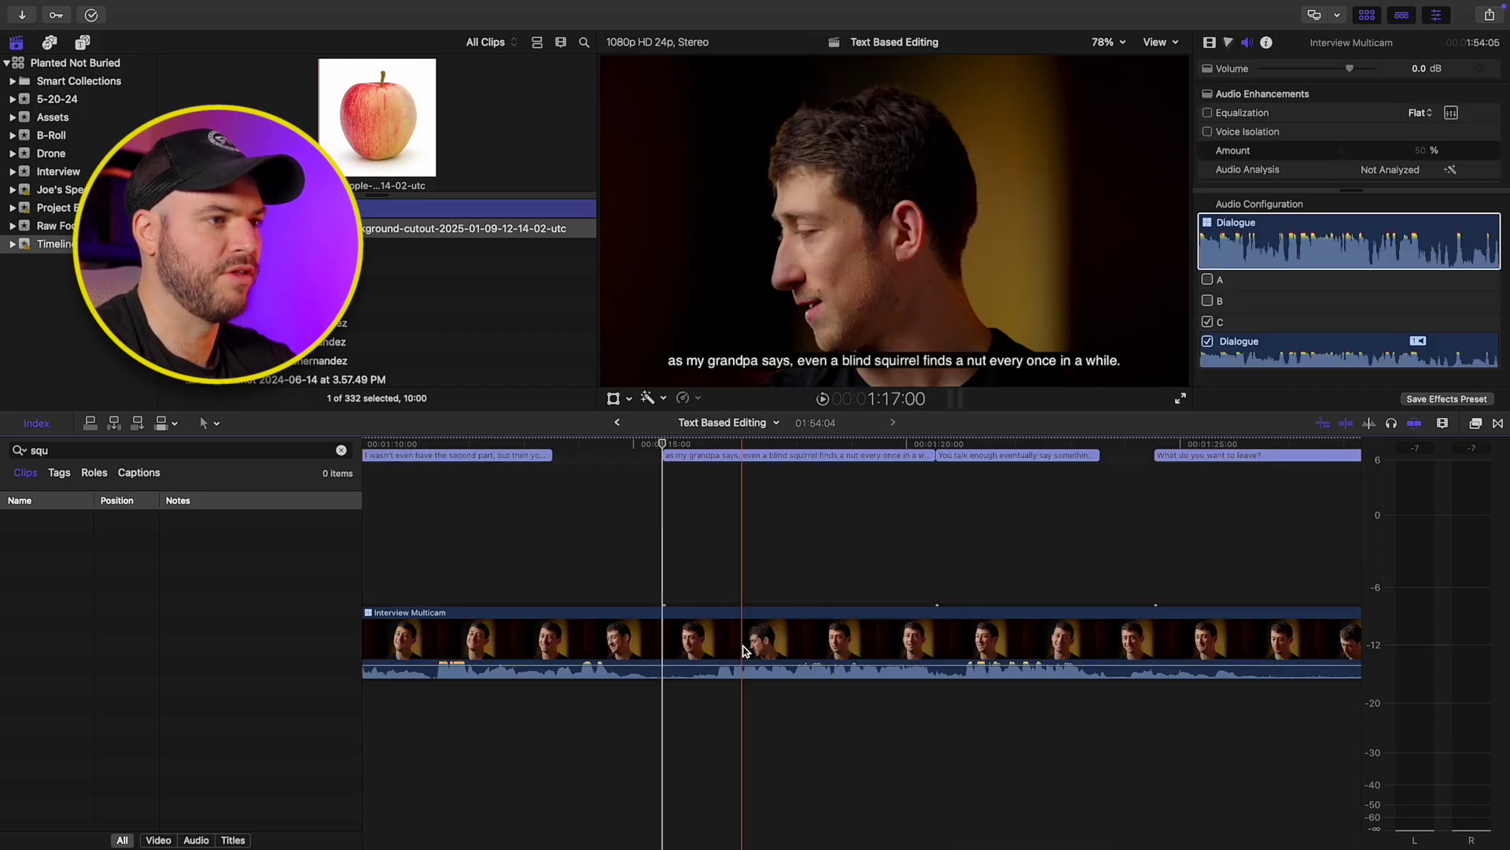
key("super+minus")
key("super+minus")
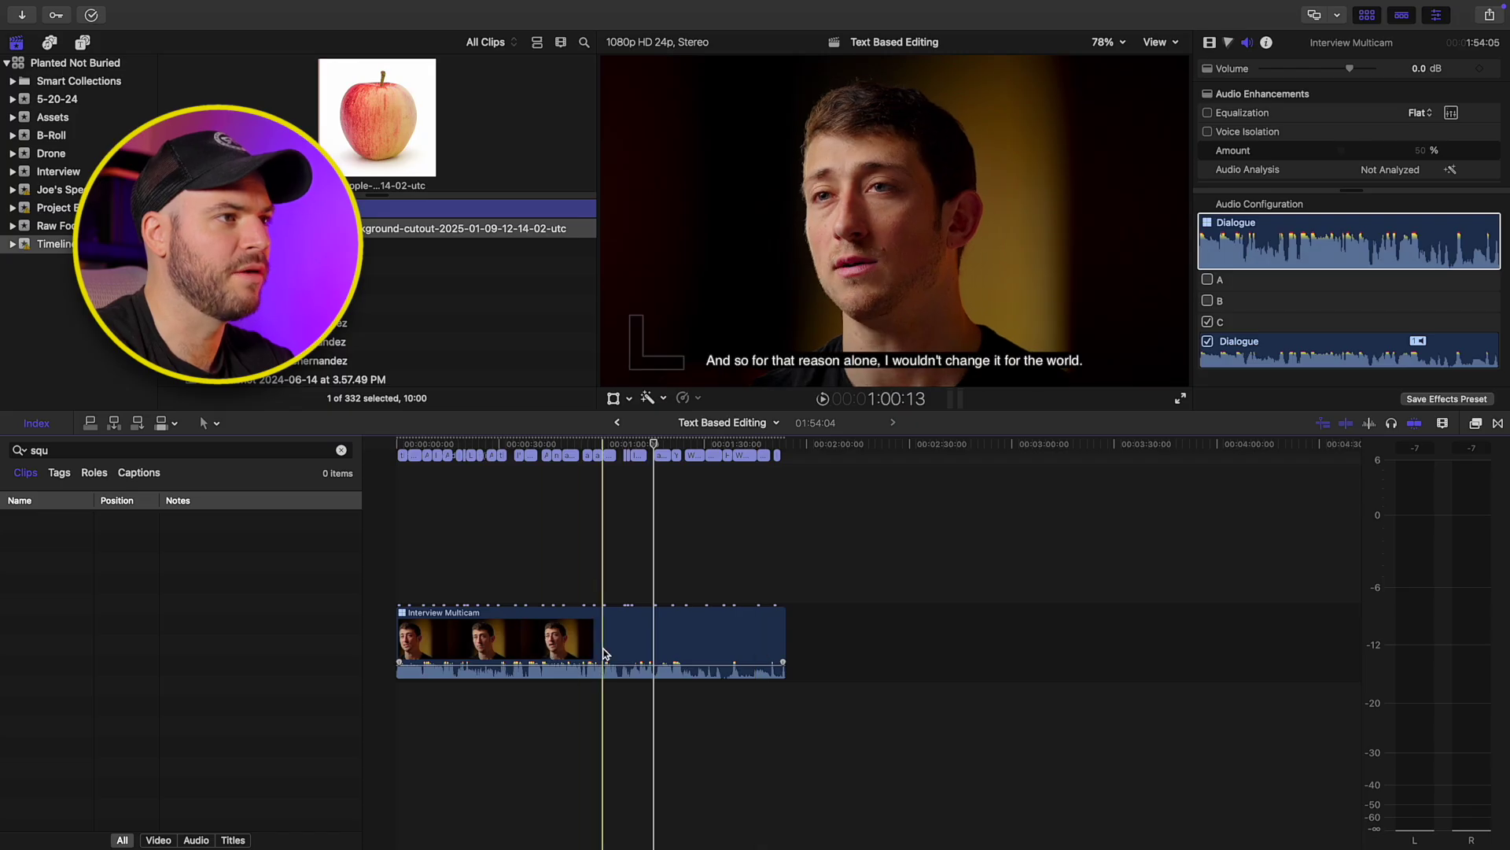
key("super+equal")
key("super+equal")
key("super+equal")
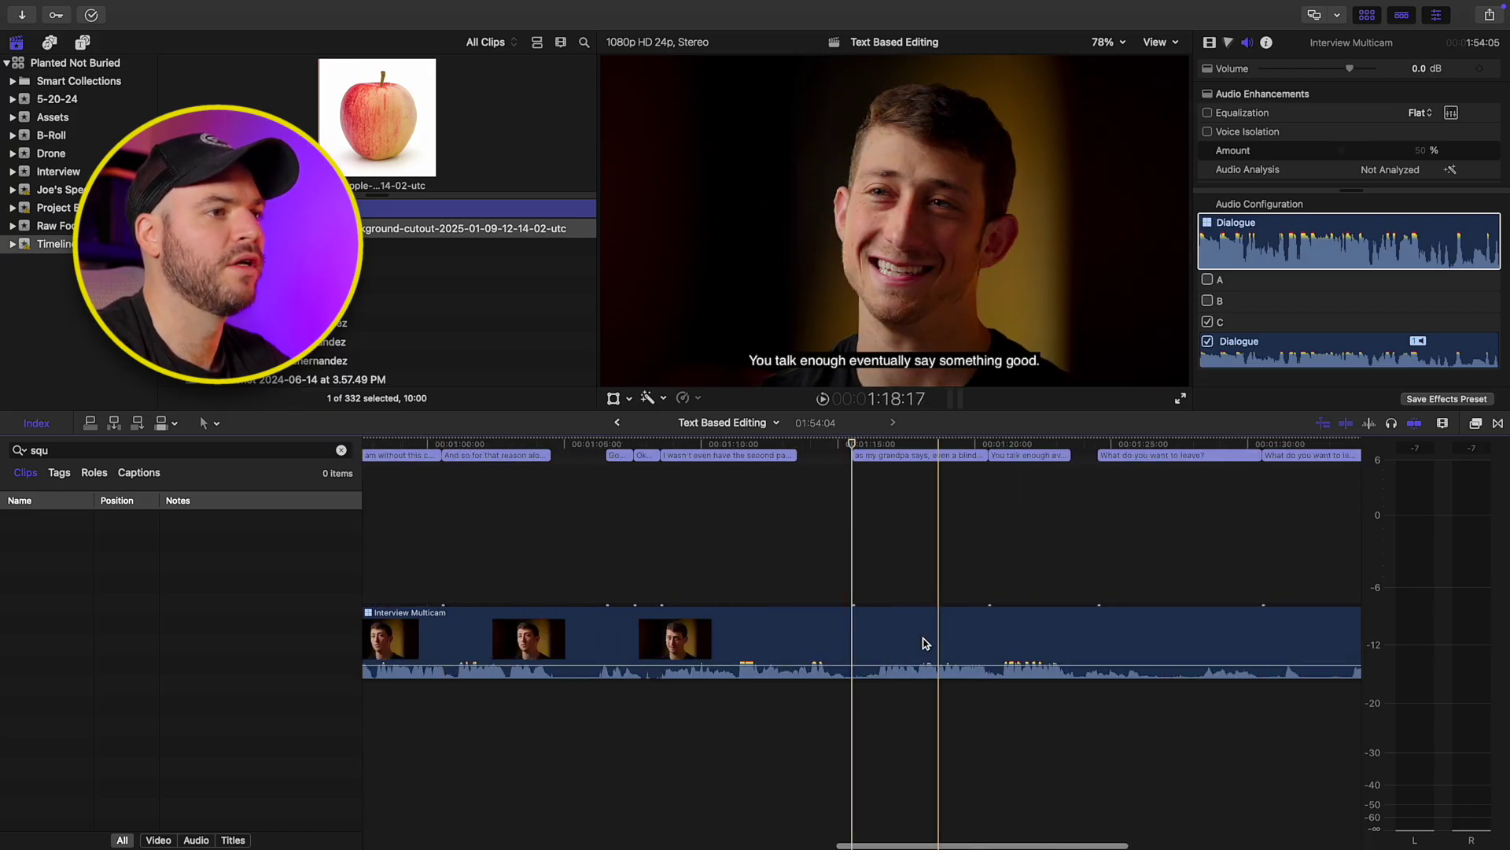
key("super+bracketleft")
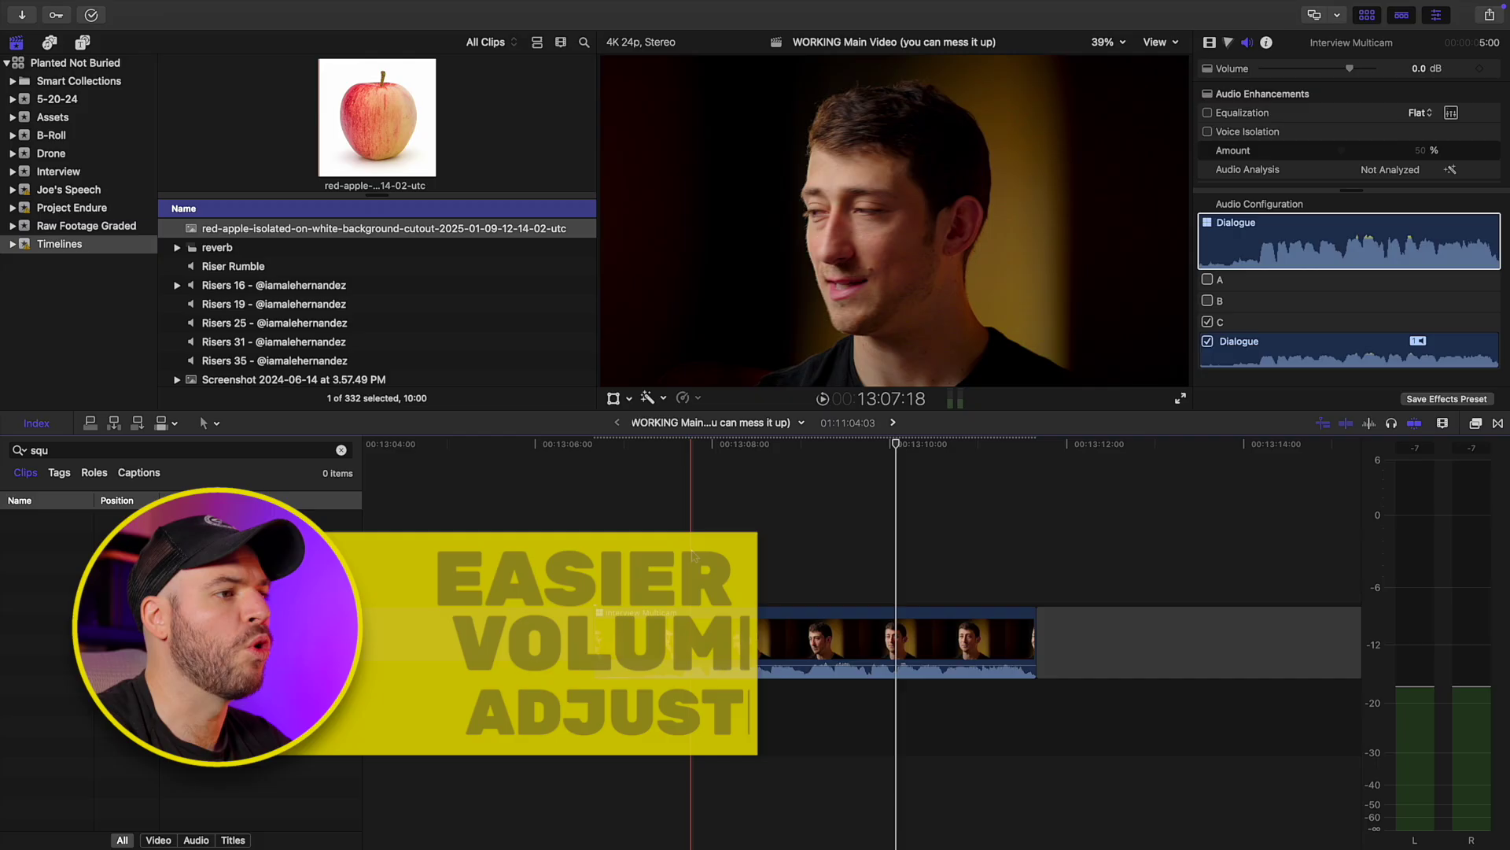
Step: Add four volume keyframes to the interview clip and pull the middle section down to about -26 dB
scroll(692, 557, "right", 2)
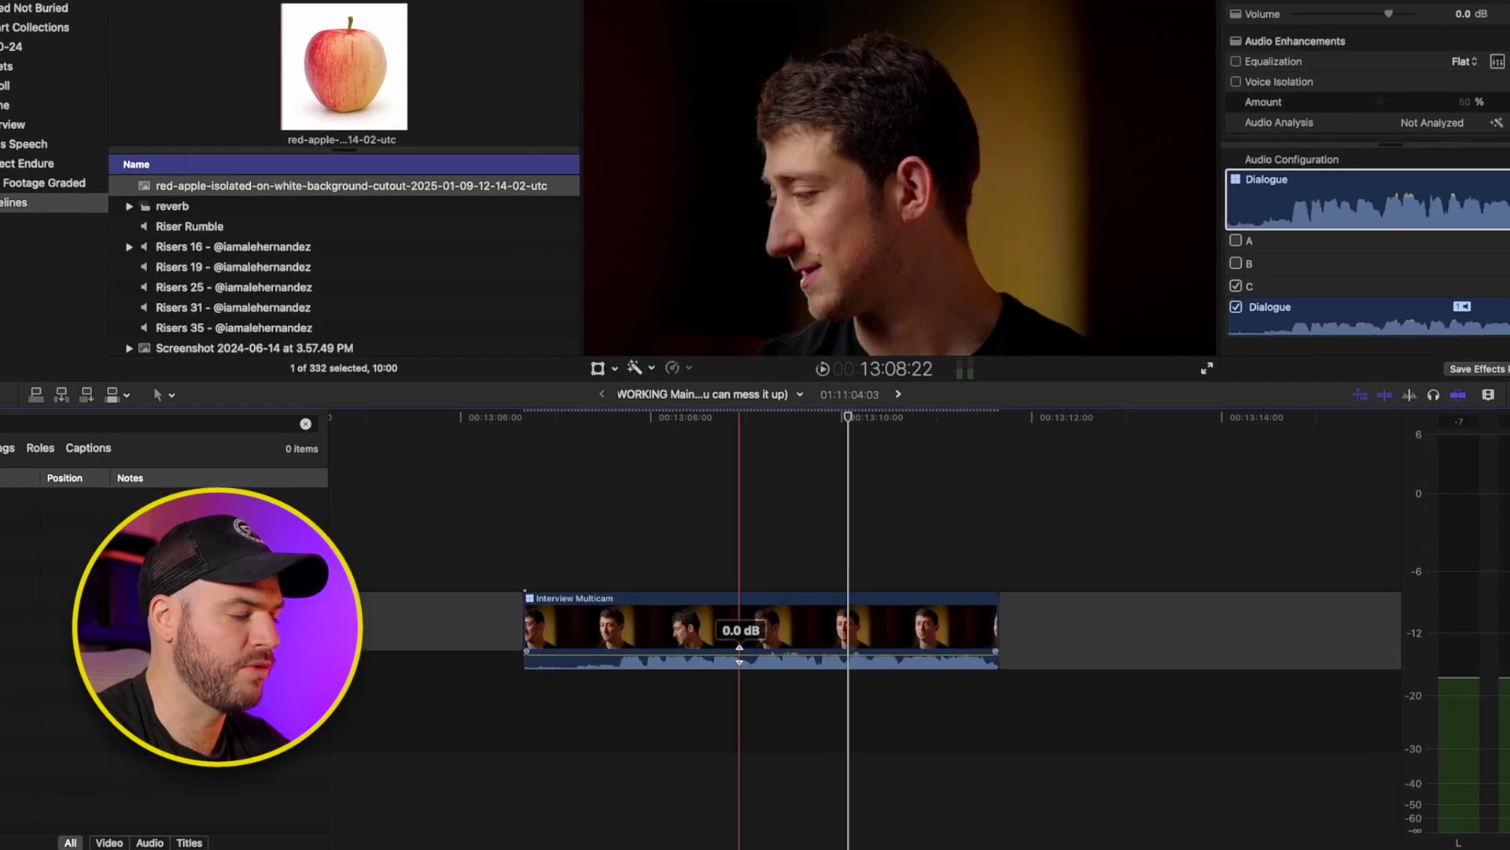
left_click(704, 649, "alt")
left_click(716, 647, "alt")
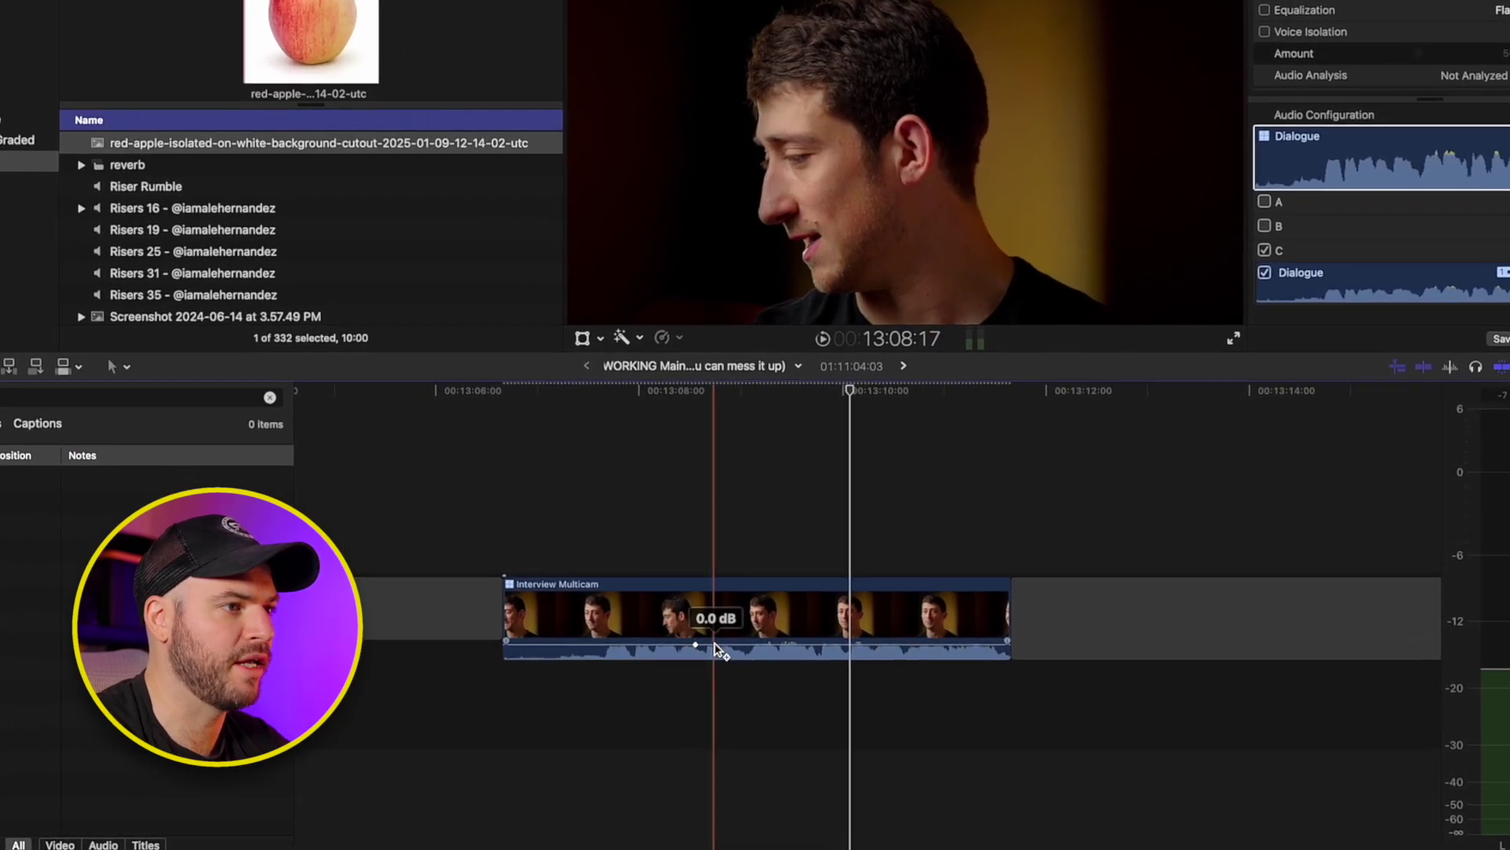
left_click(767, 637, "alt")
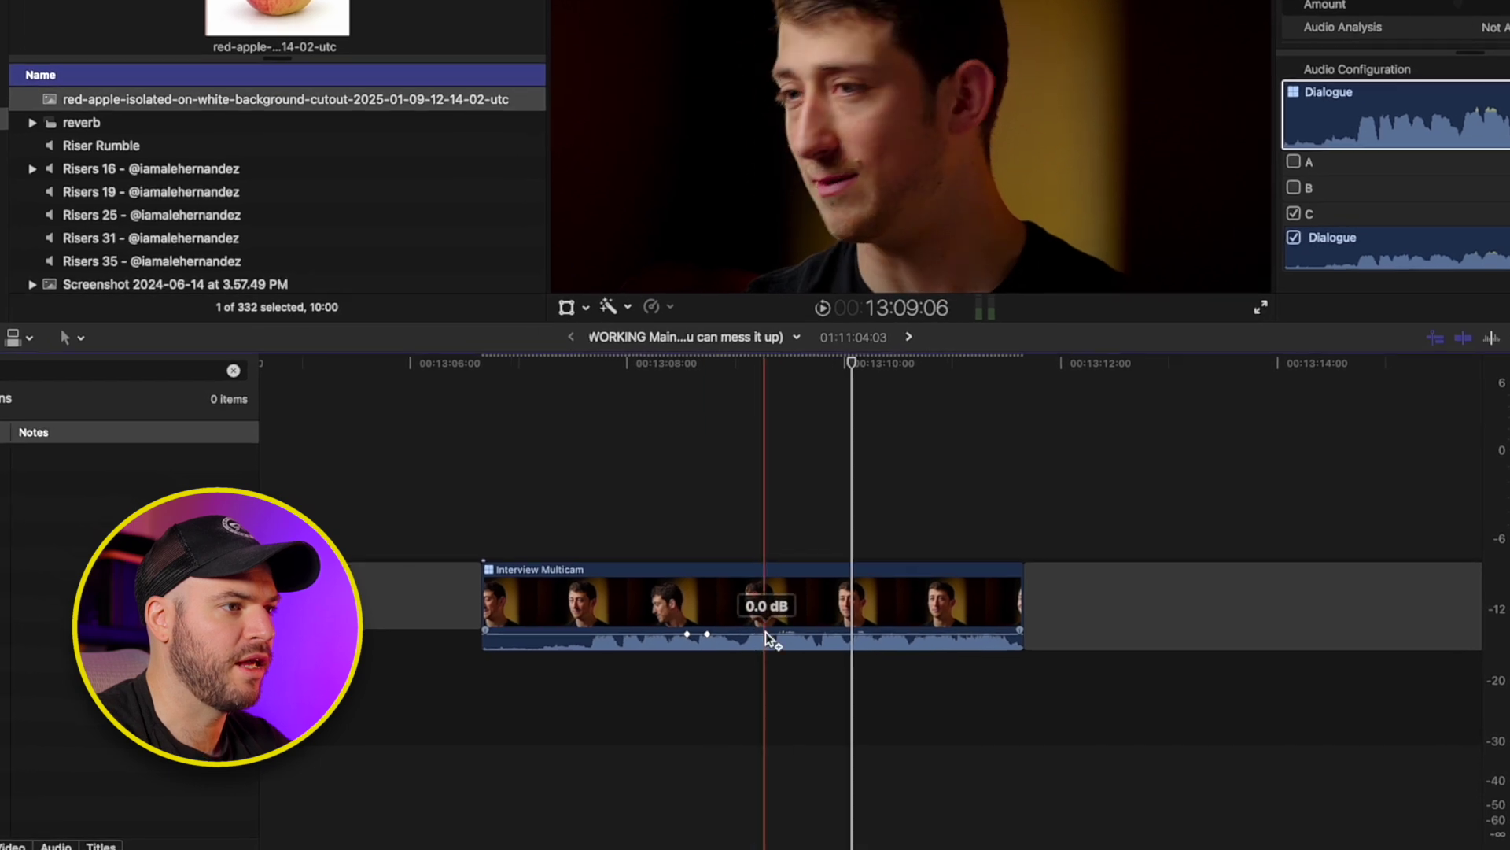
left_click(794, 637, "alt")
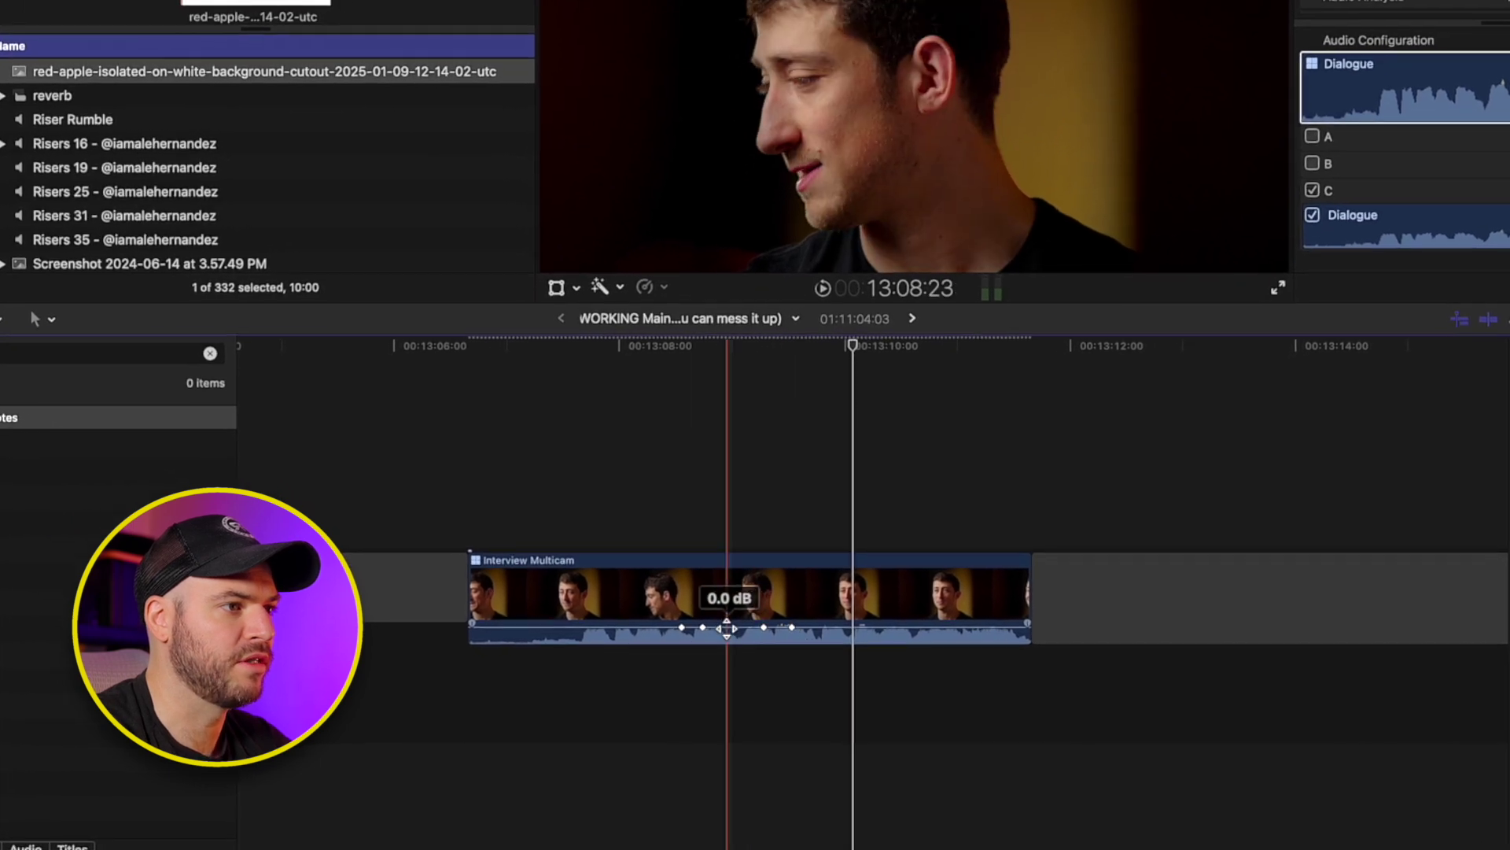
left_click_drag(728, 629, 727, 644)
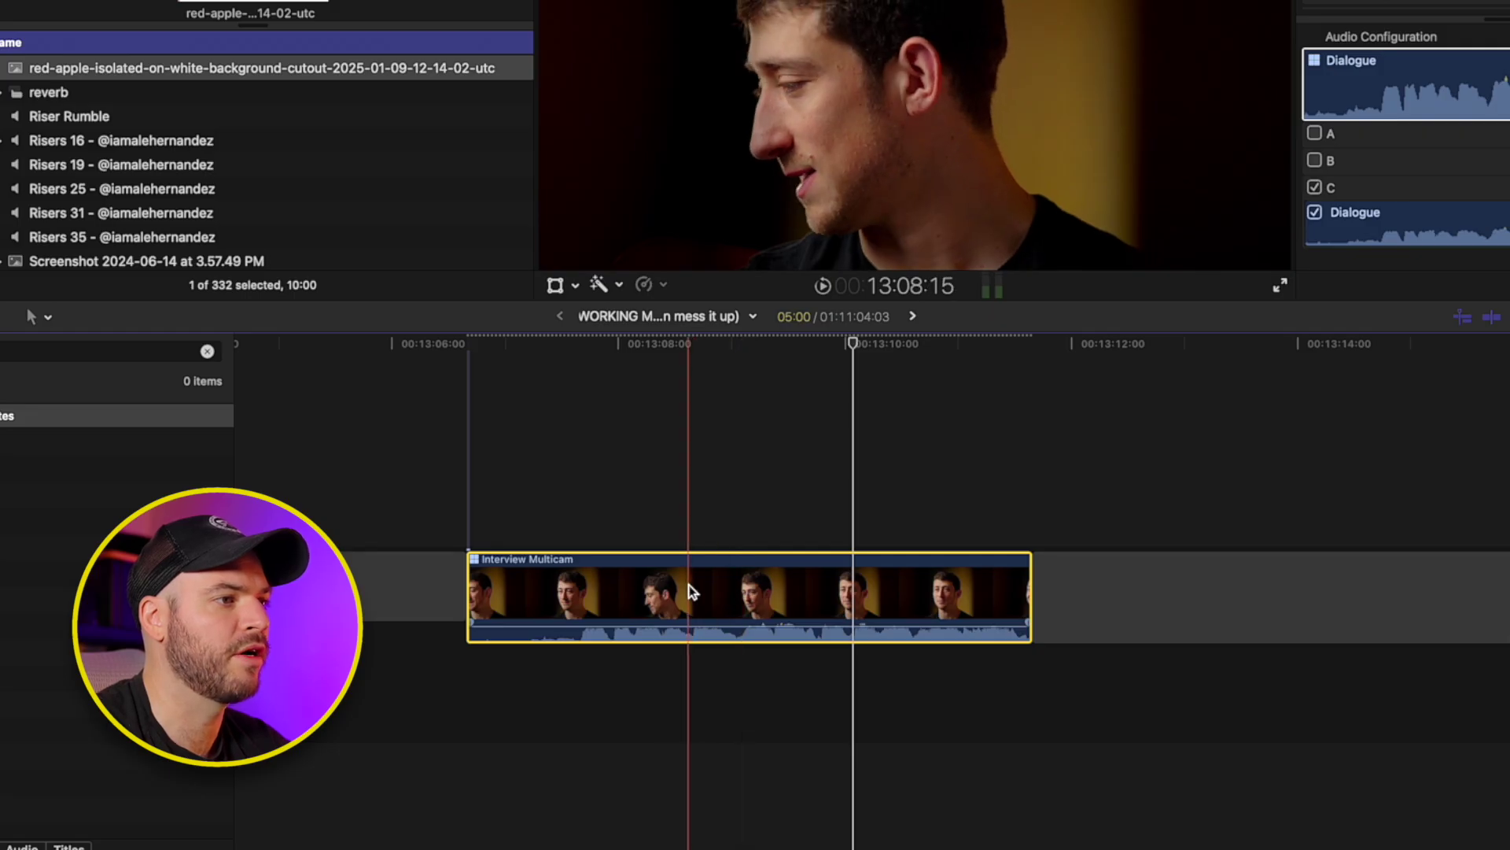
Step: Mark a short range on the interview clip, undo the manual dip, then nudge the range volume down and up
key("r")
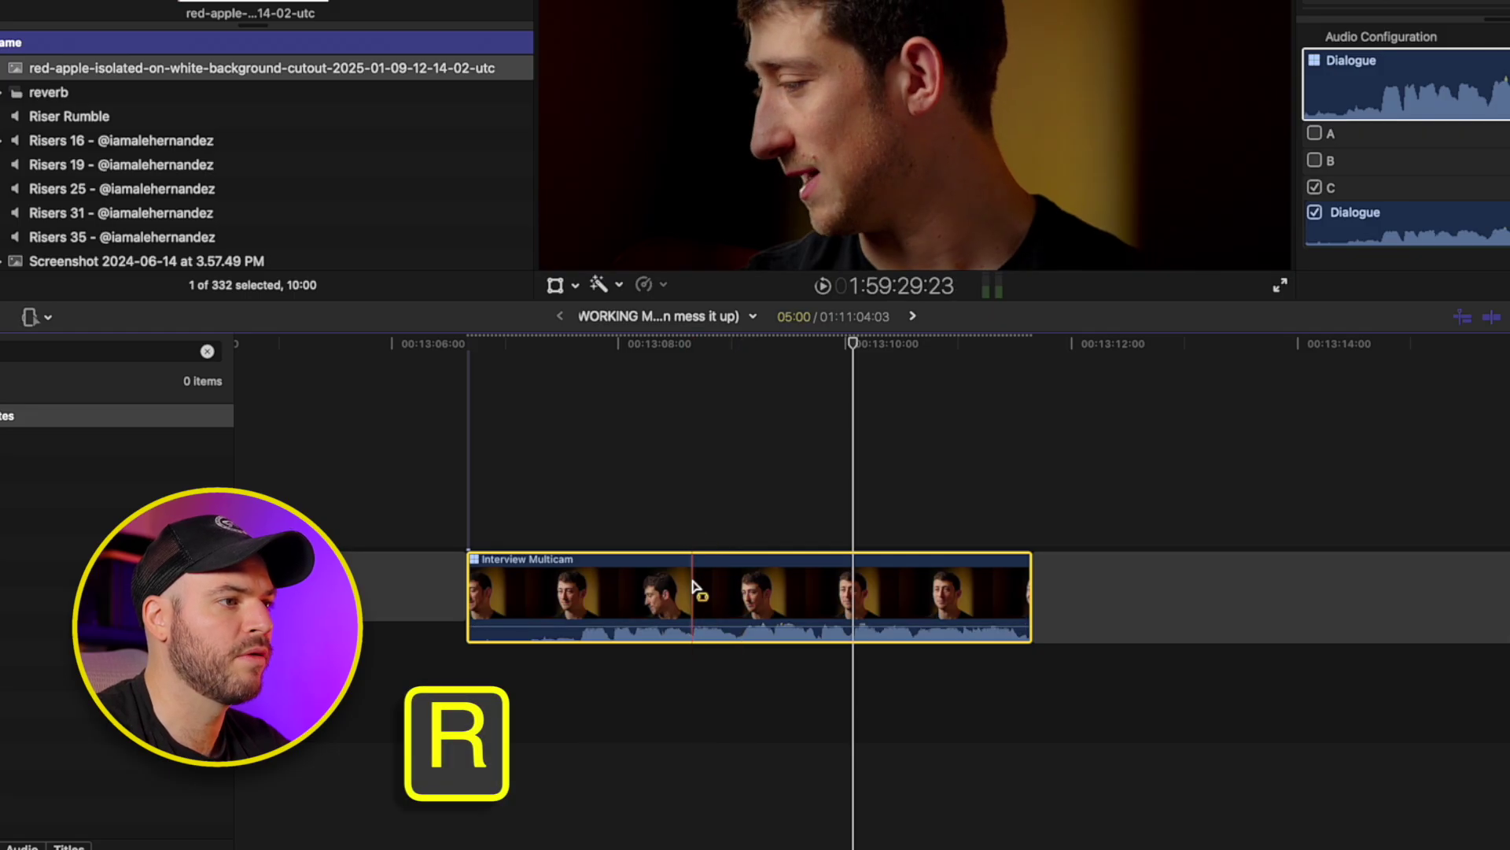
left_click_drag(693, 587, 710, 626)
scroll(707, 627, "up", 3)
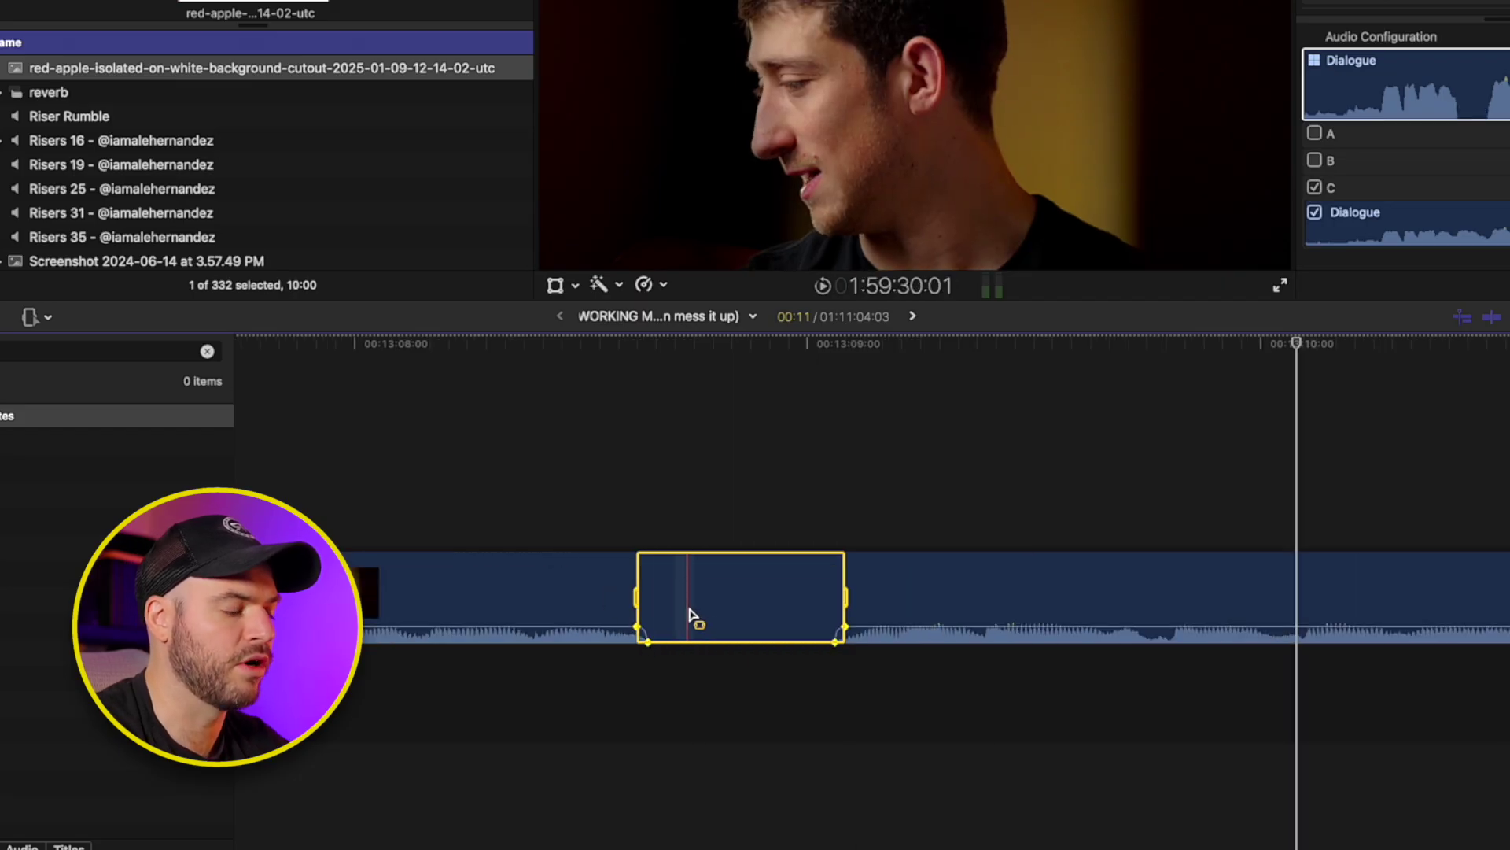
key("super+z")
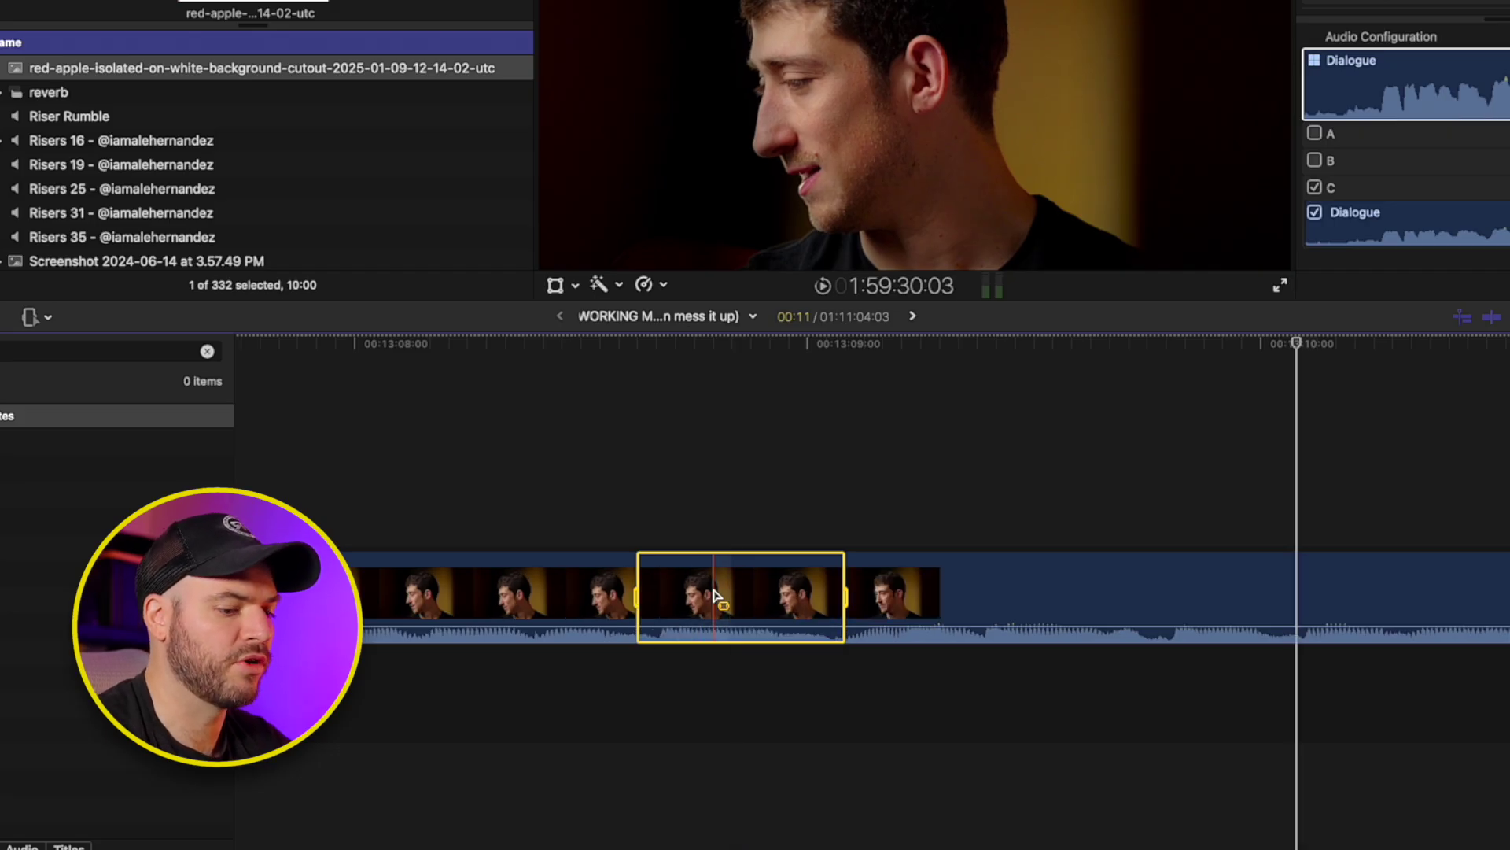
key("minus")
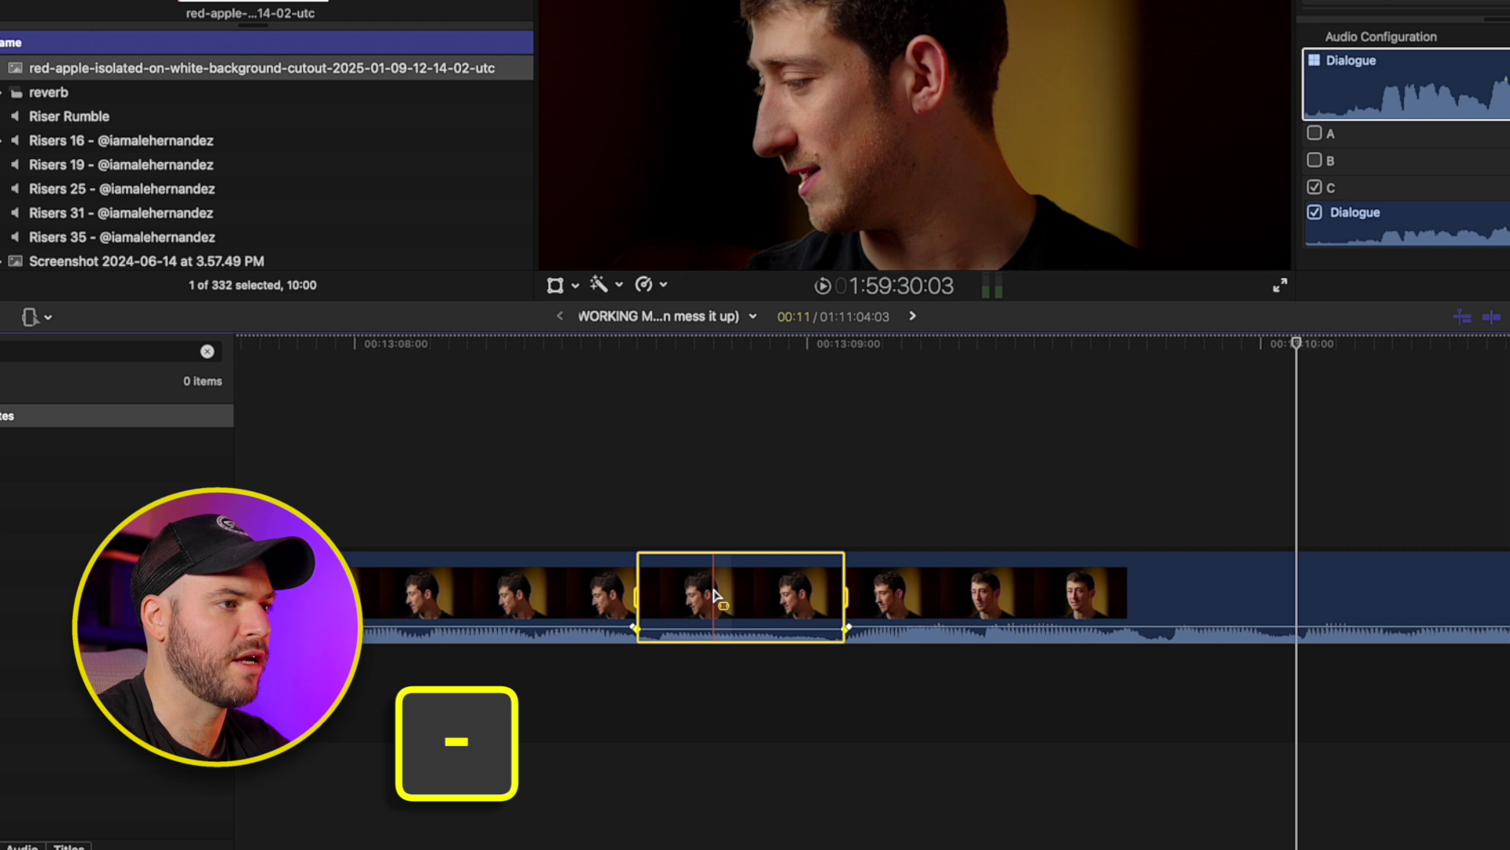
key("plus")
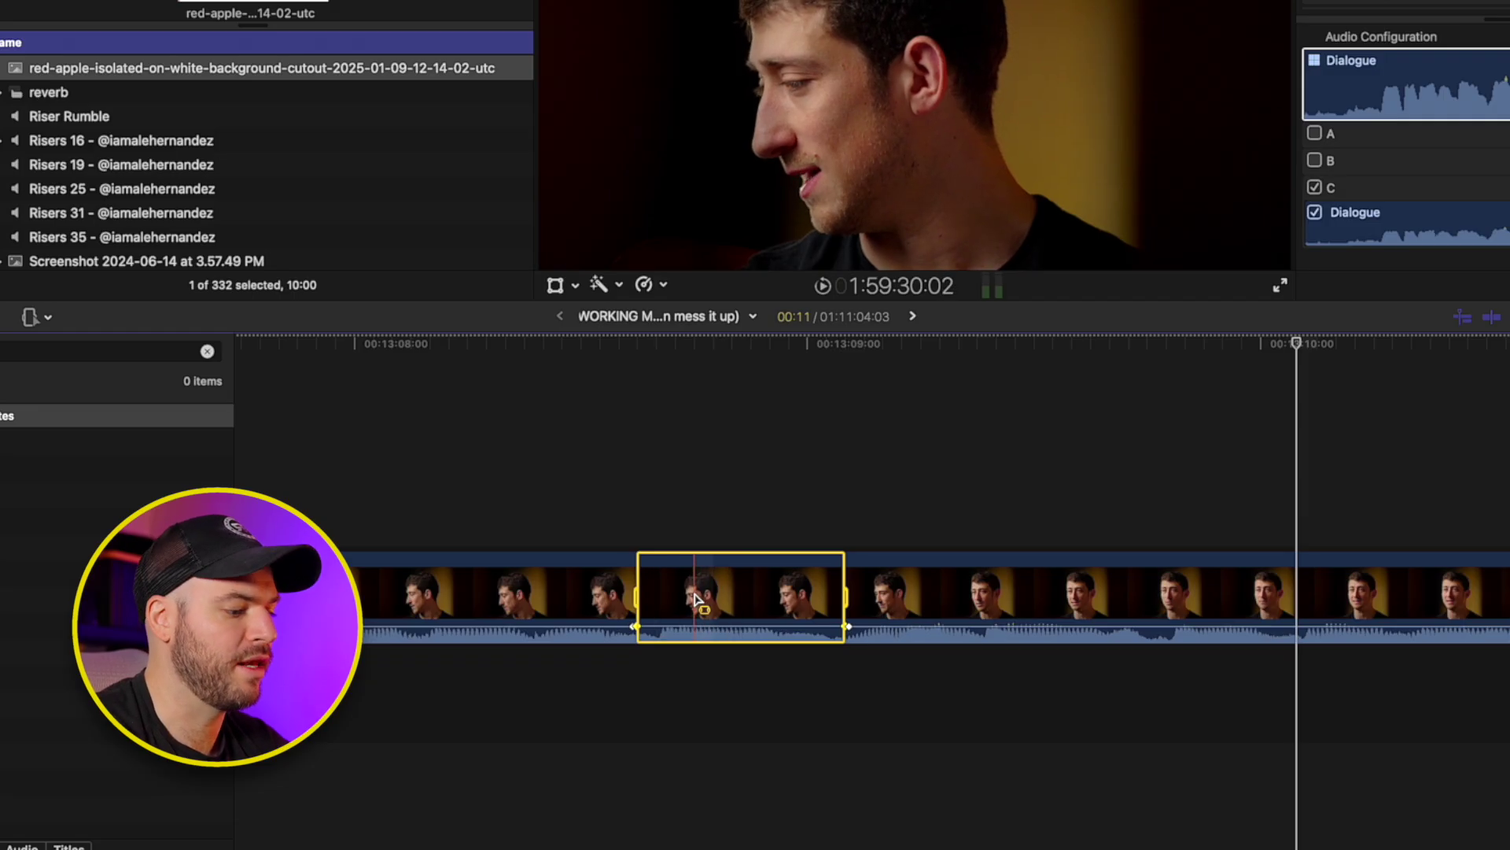
Step: Adjust the range's audio level, then lower the whole interview clip to -2 dB
key("shift+q")
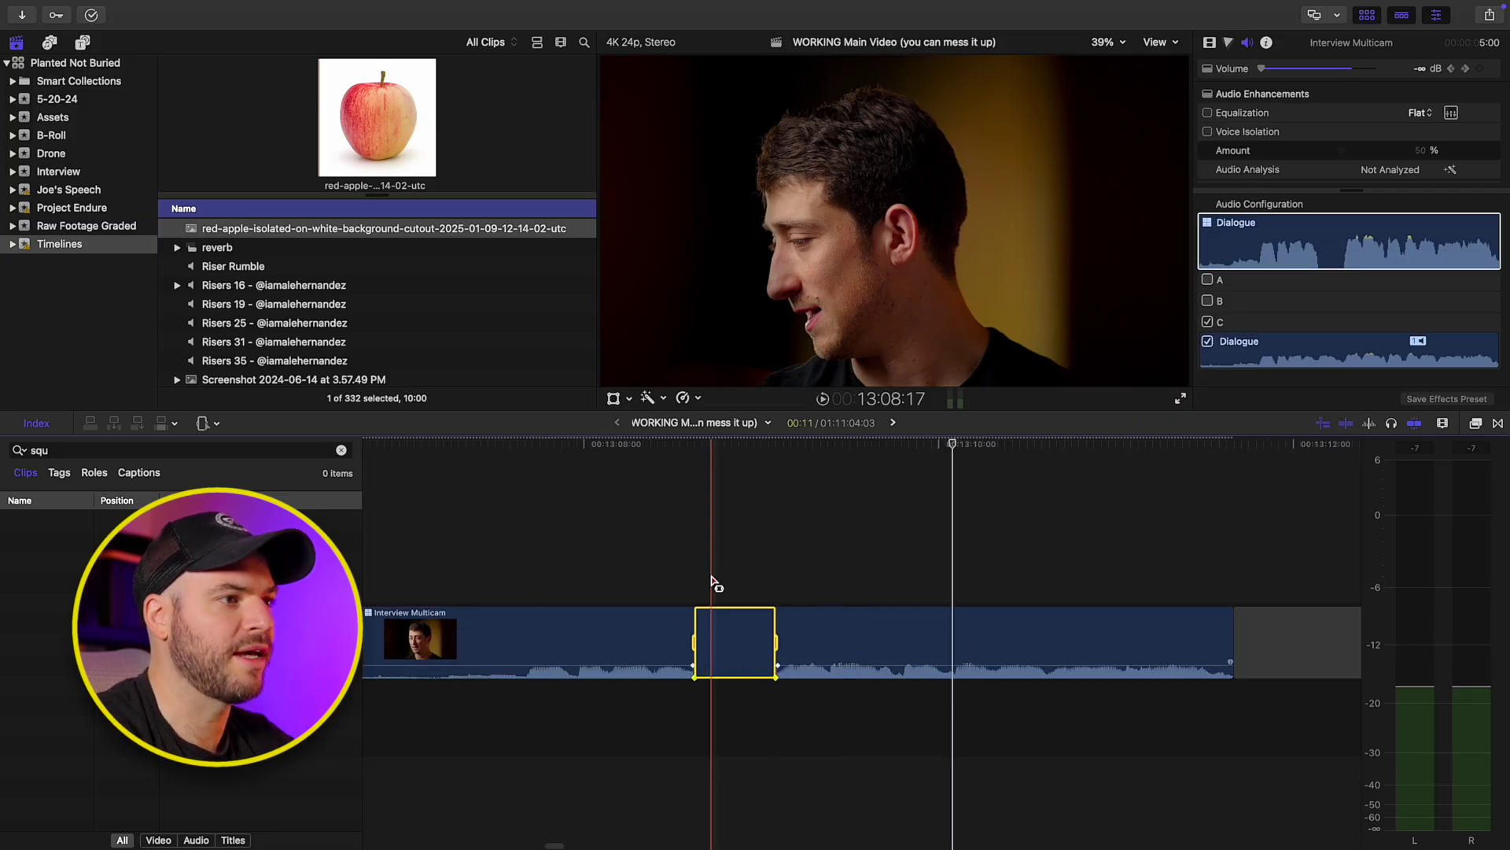
key("a")
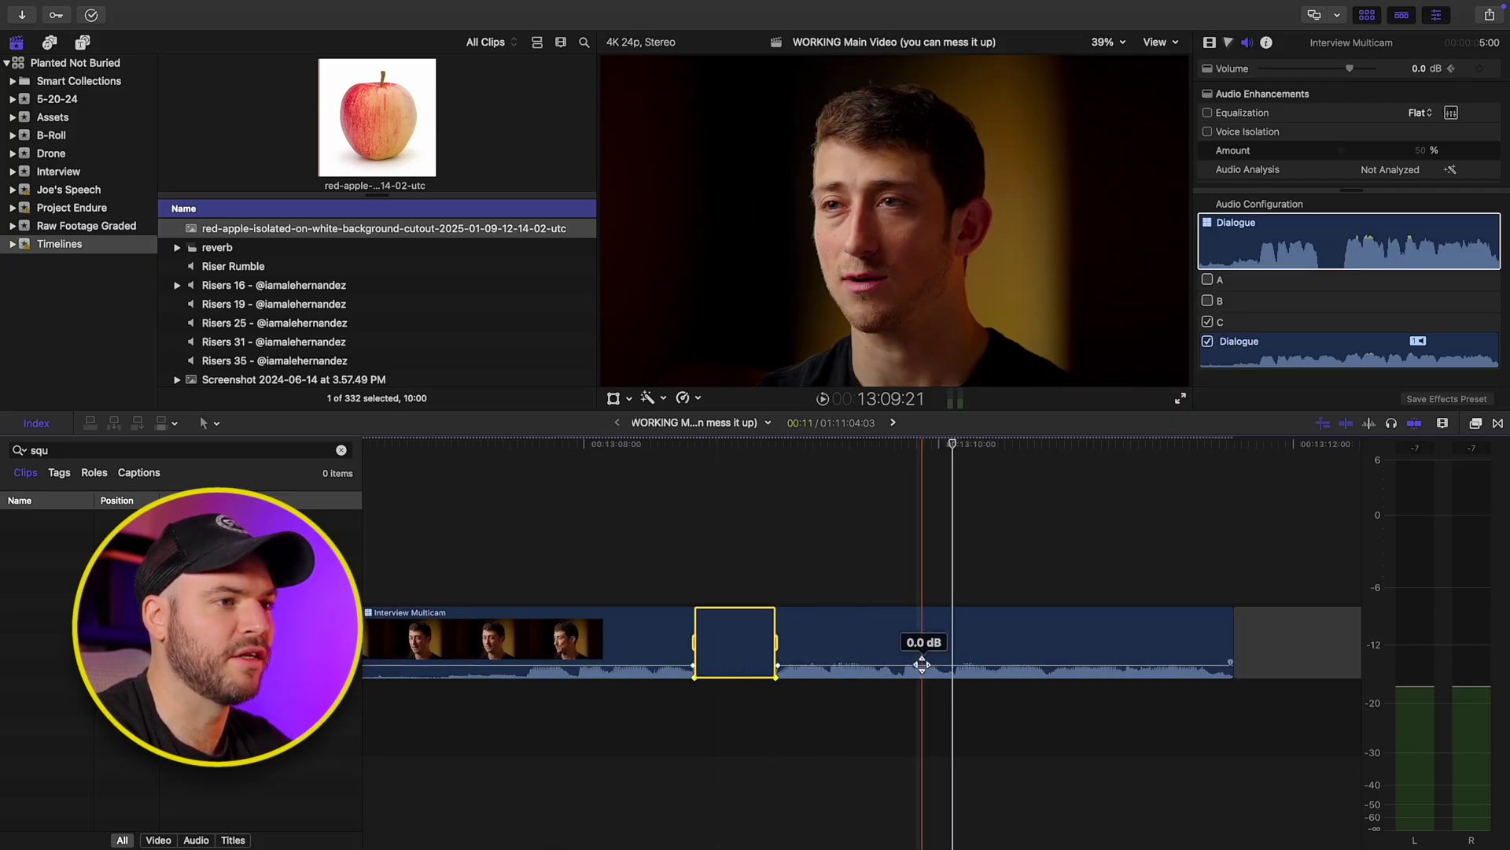
left_click_drag(922, 665, 920, 673)
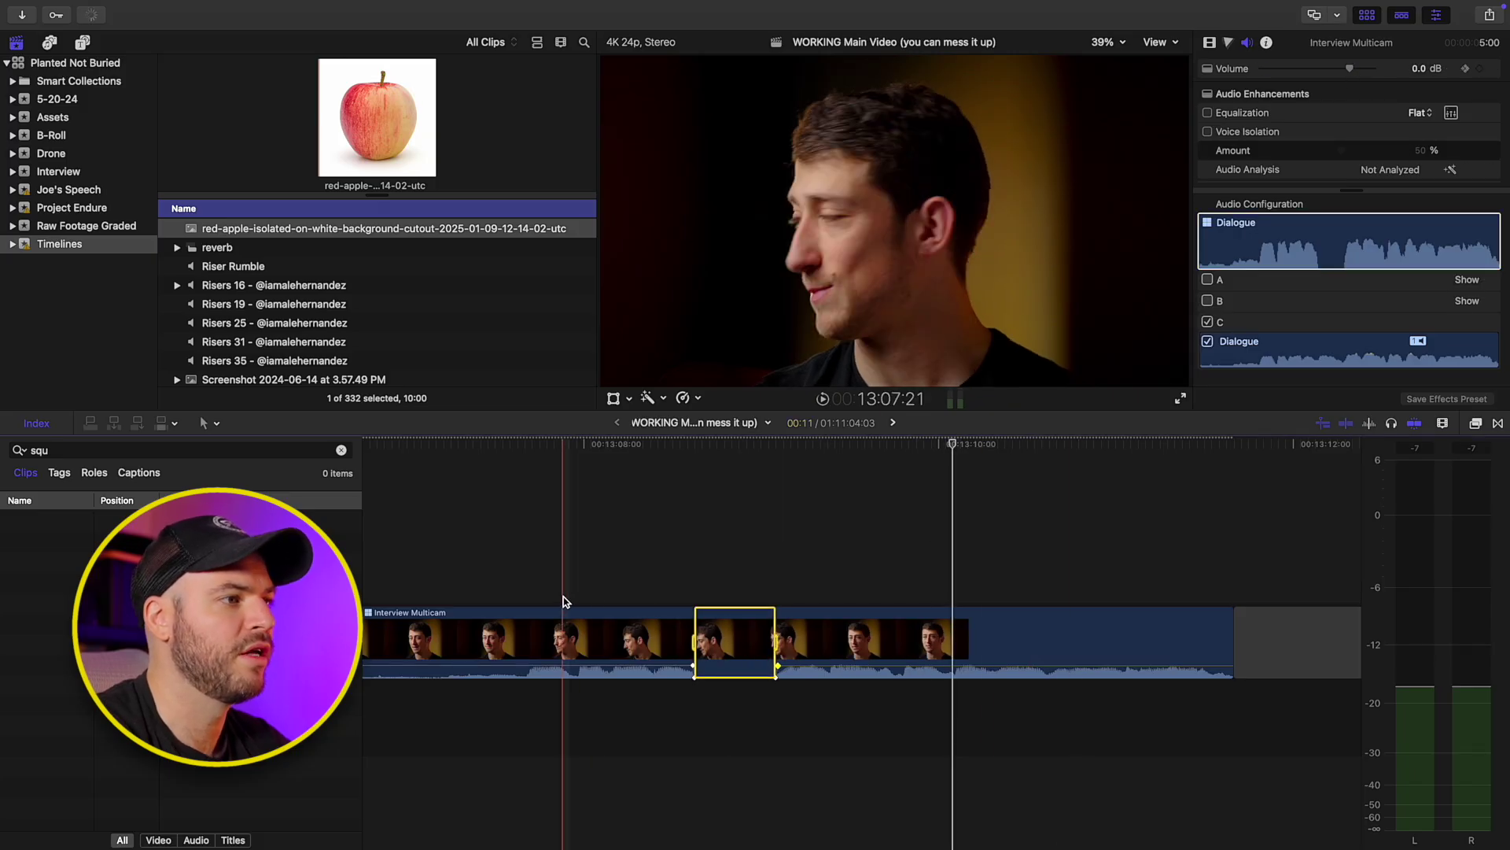
Step: Mark a one-second range later in the clip and drag its keyframed volume toward +12 dB
key("t")
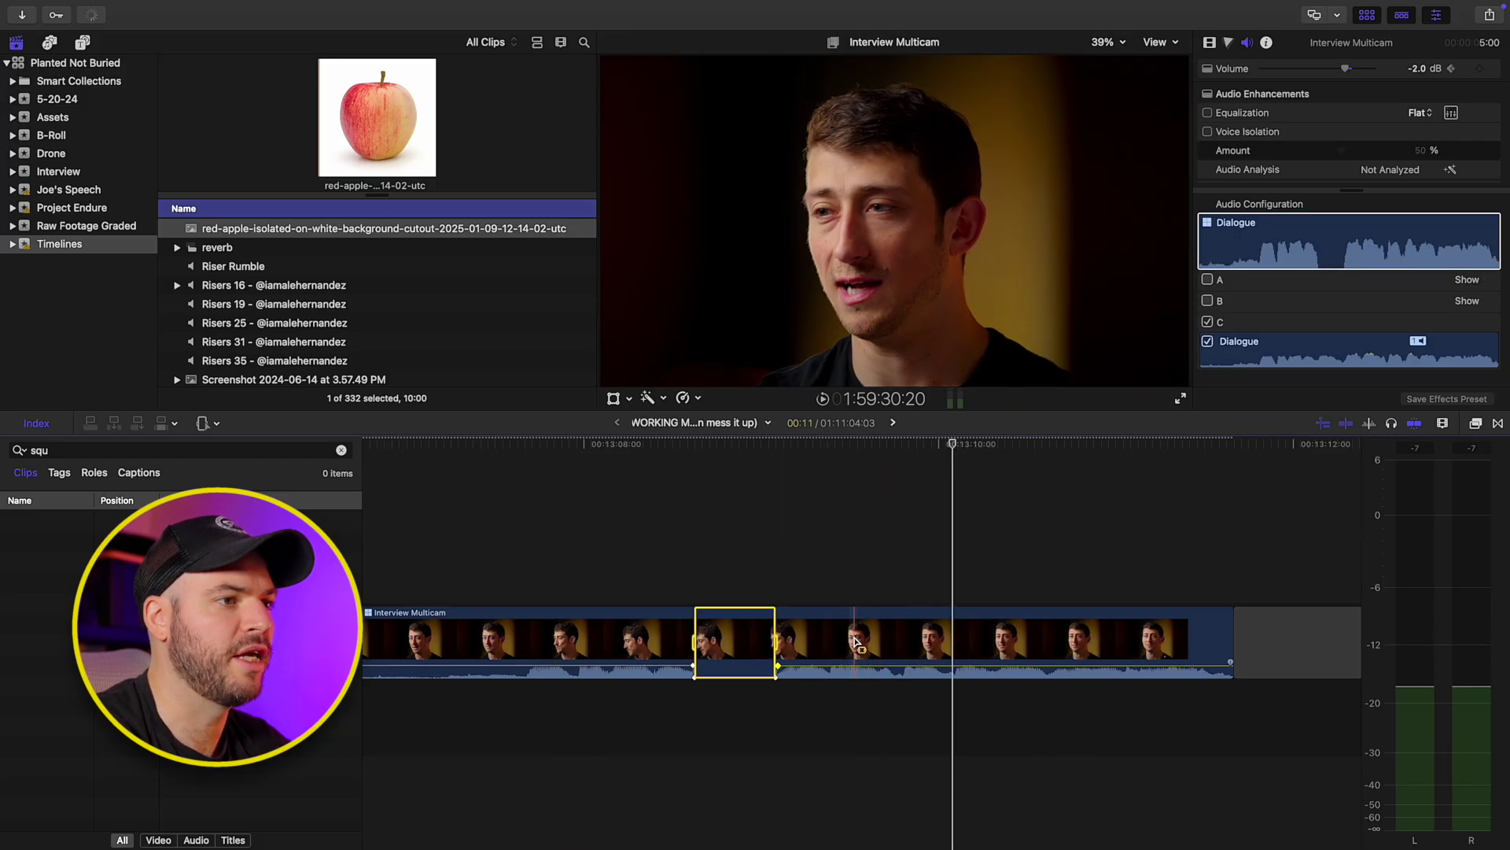
left_click_drag(836, 647, 1029, 636)
left_click_drag(893, 672, 895, 674)
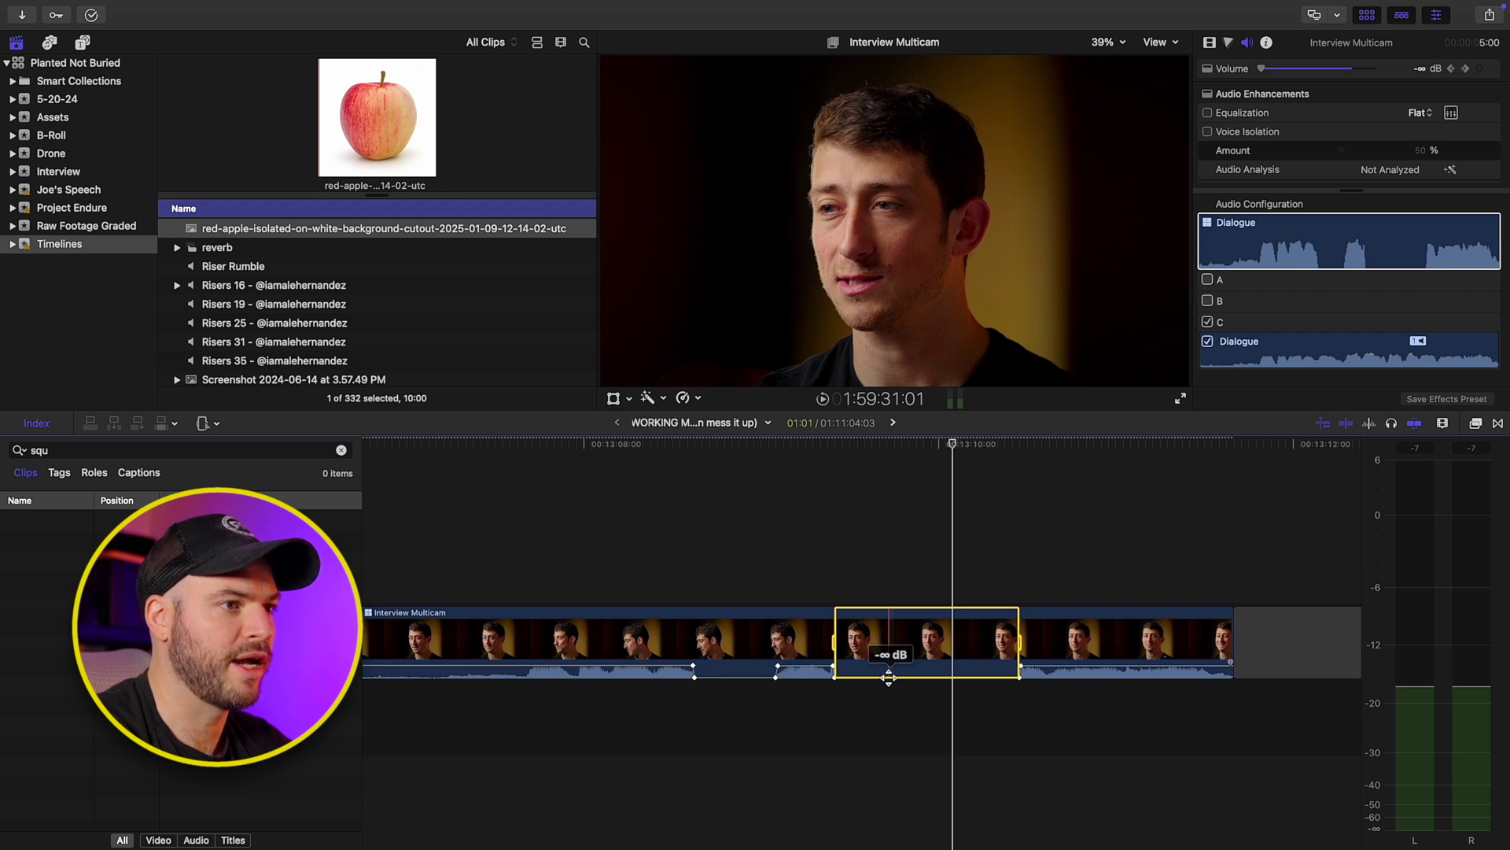
left_click_drag(889, 678, 893, 651)
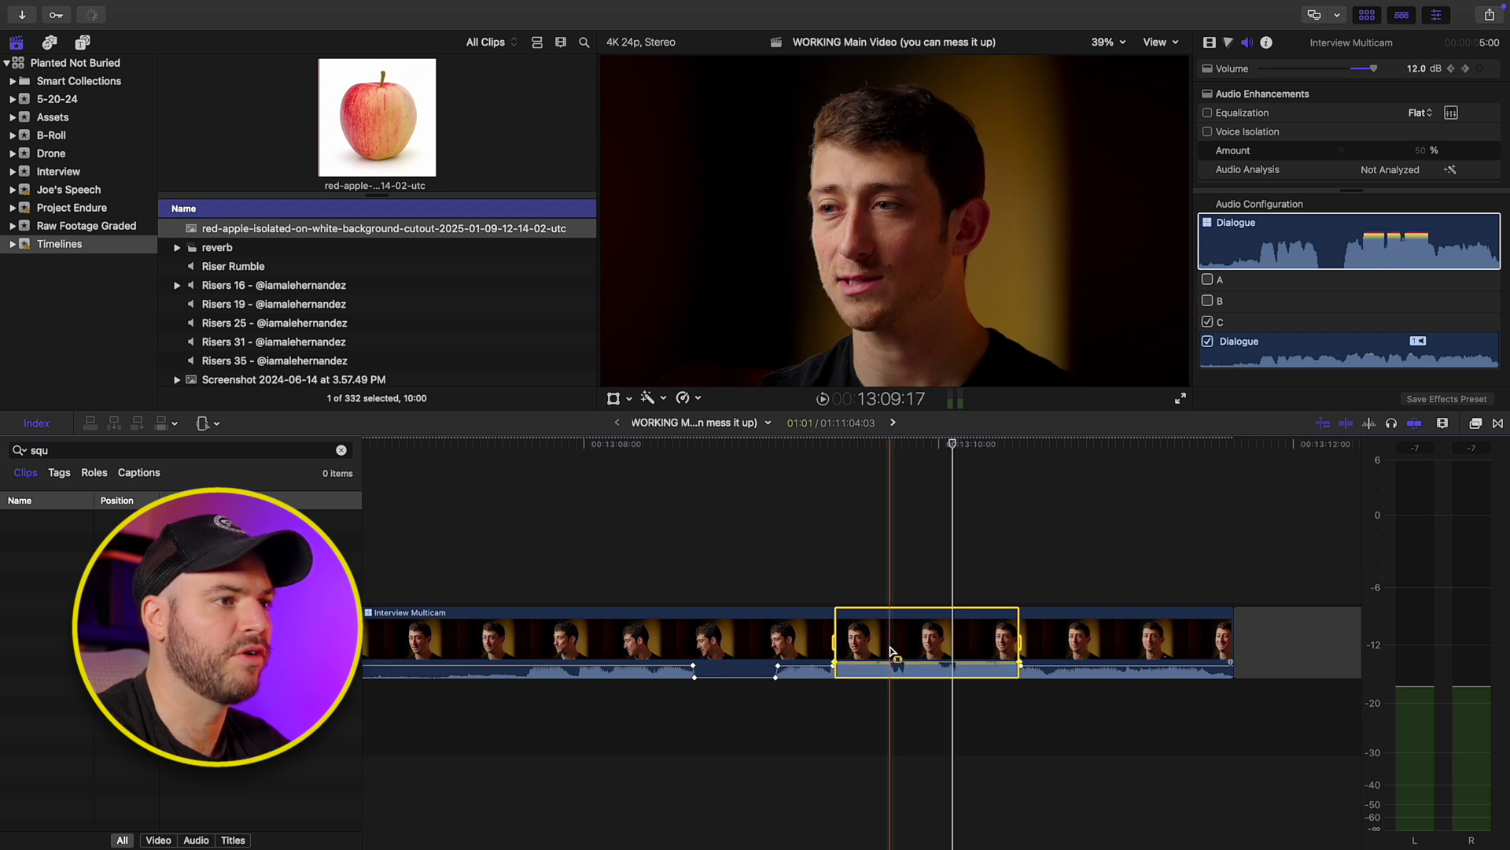